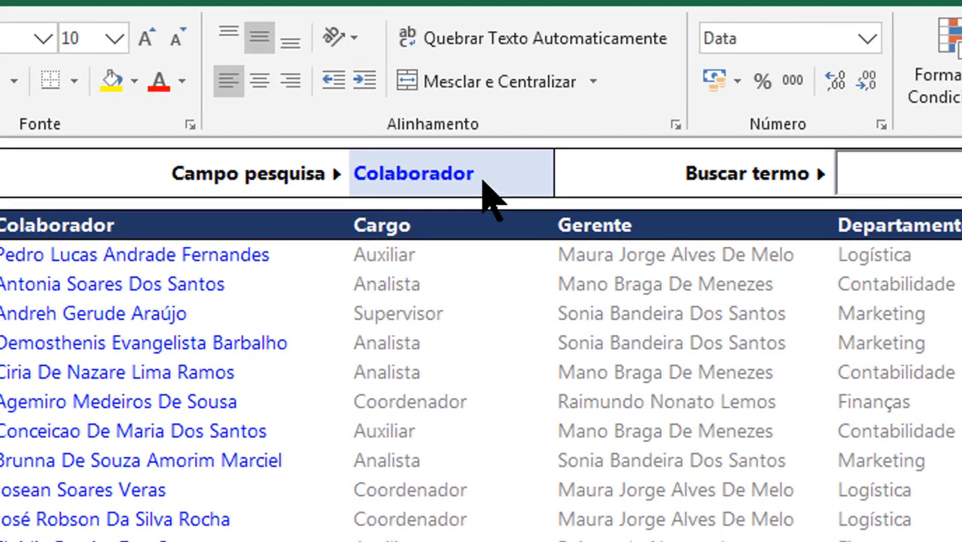
Step: Examine the field options offered by the Campo pesquisa list
left_click(531, 169)
left_click(566, 184)
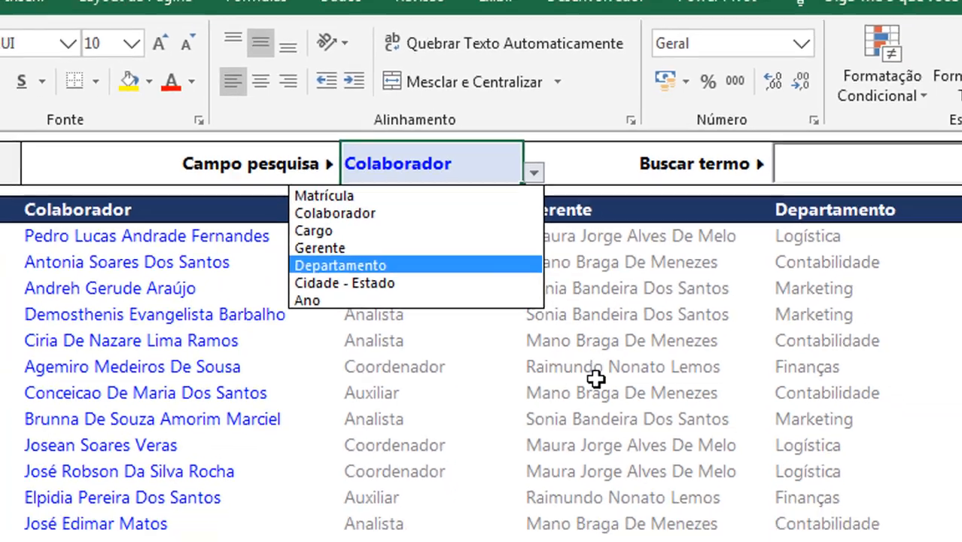
key("Escape")
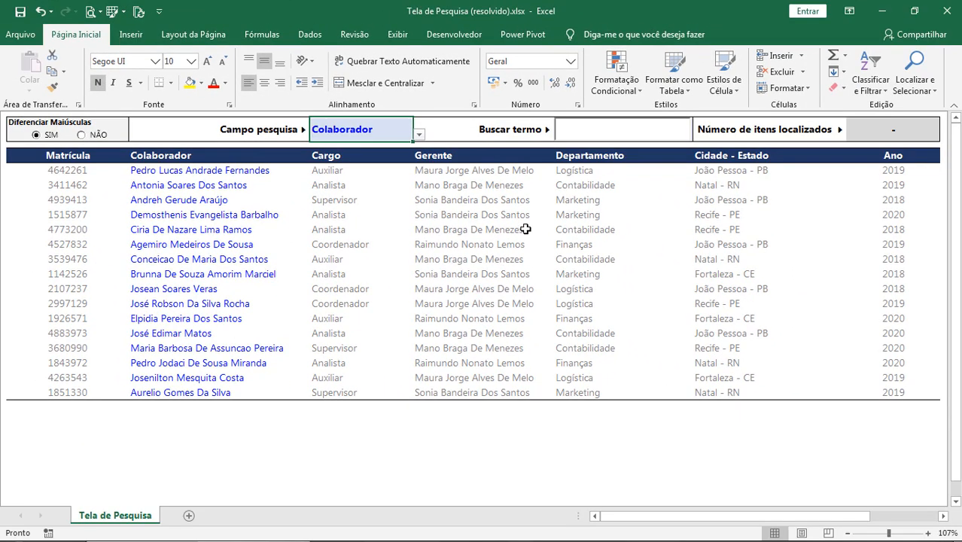
Step: Test the search with the term R in Buscar termo and clear the term
left_click(586, 125)
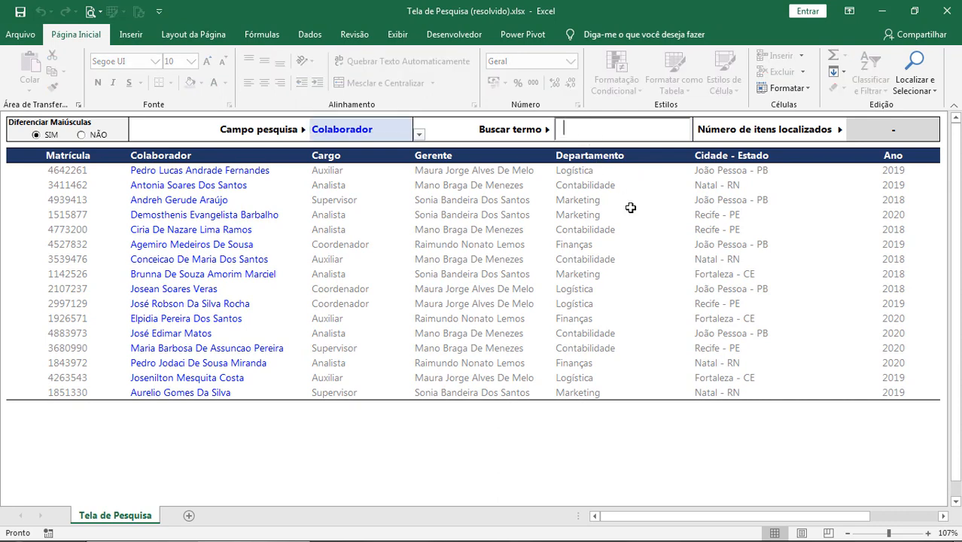
type("R")
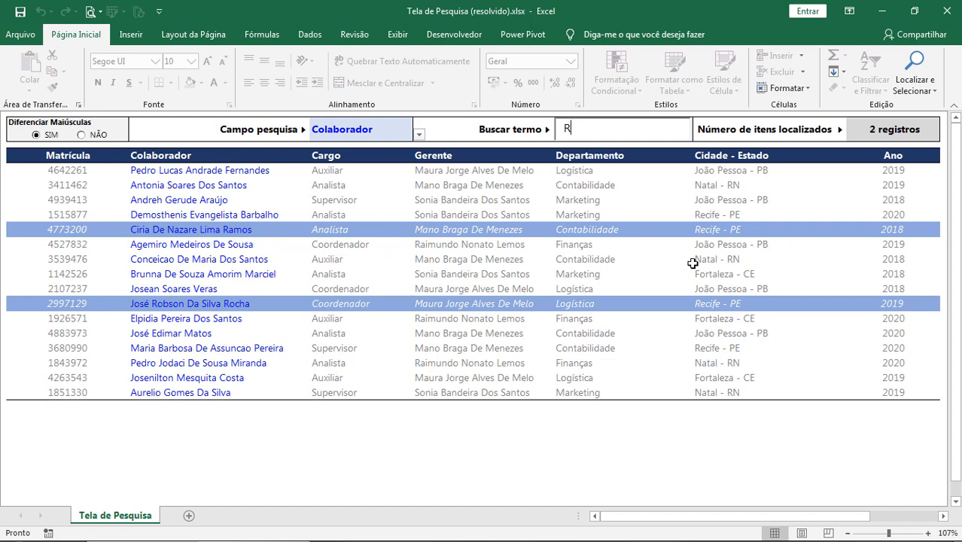
key("BackSpace")
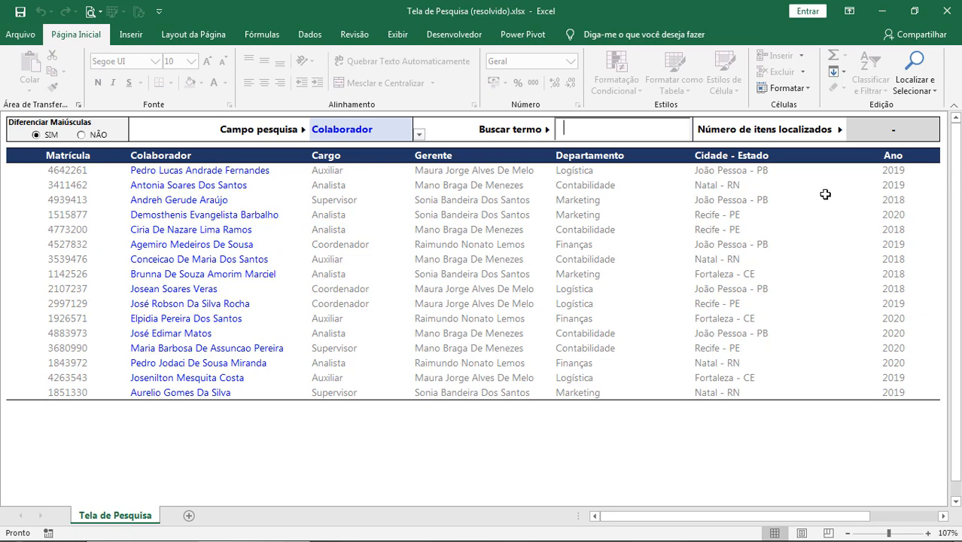
Step: Examine the custom number format of the Número de itens localizados result cell
left_click(878, 134)
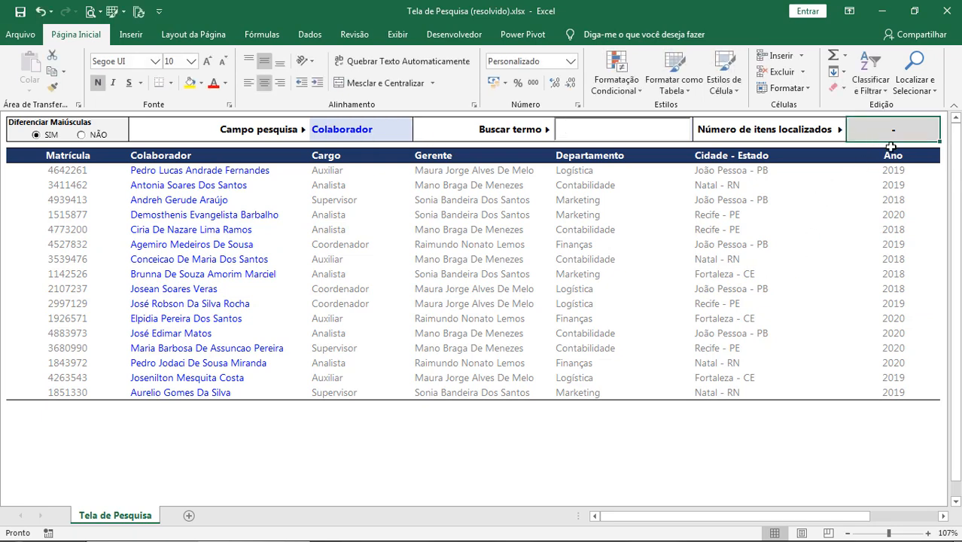
key("ctrl+1")
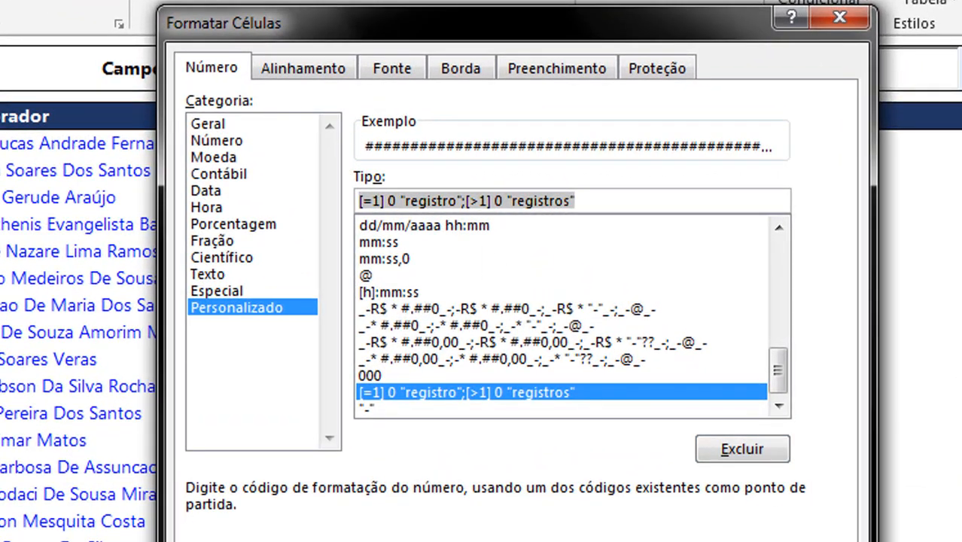
key("Return")
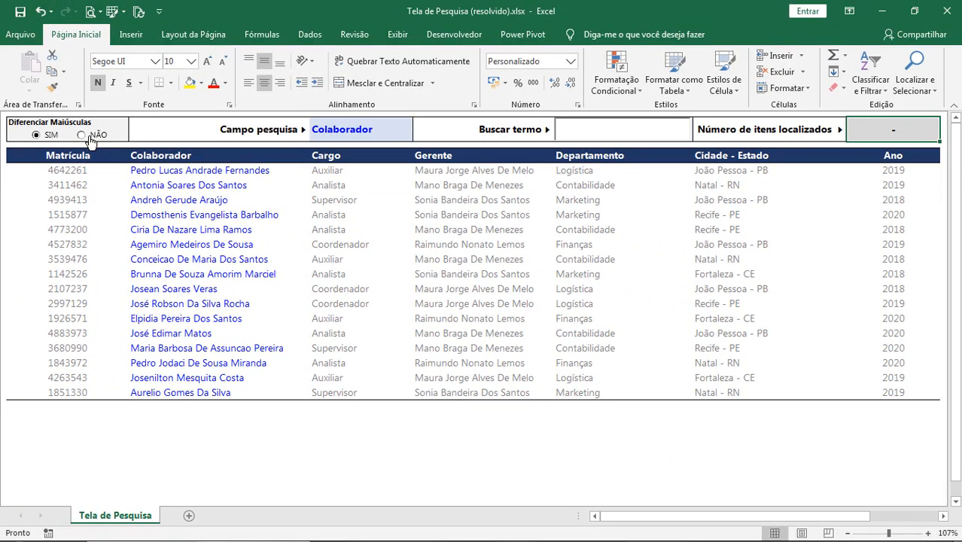
Step: Test the case-sensitive search with the lowercase term ar in Buscar termo and clear the term
left_click(592, 133)
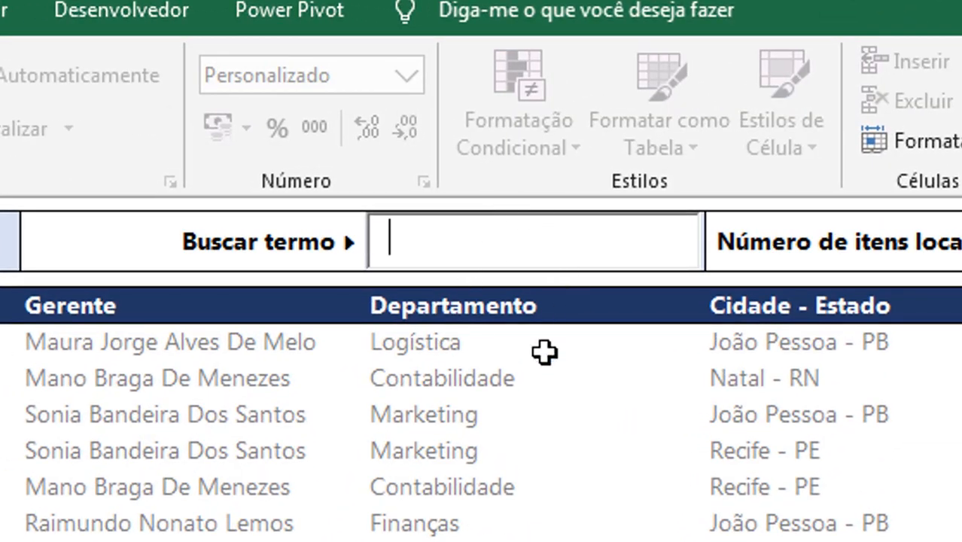
type("a")
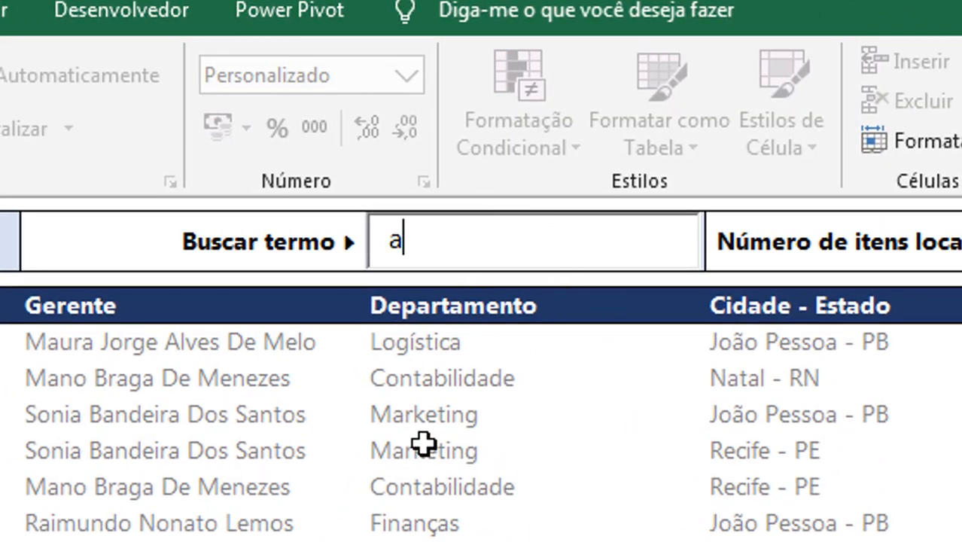
type("r")
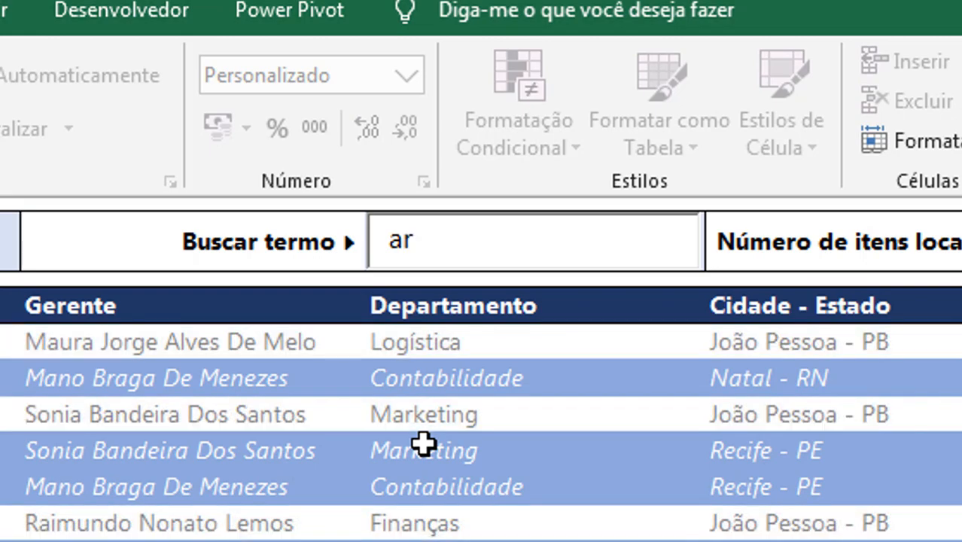
key("BackSpace")
key("BackSpace")
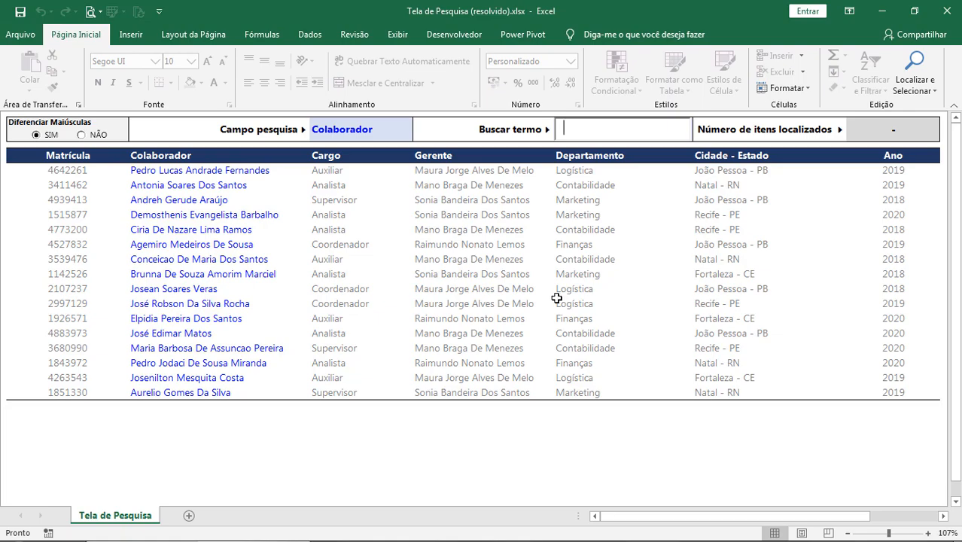
Step: Examine the formula of the conditional formatting rule that highlights matching table rows, leaving the rule unedited
left_click(155, 187)
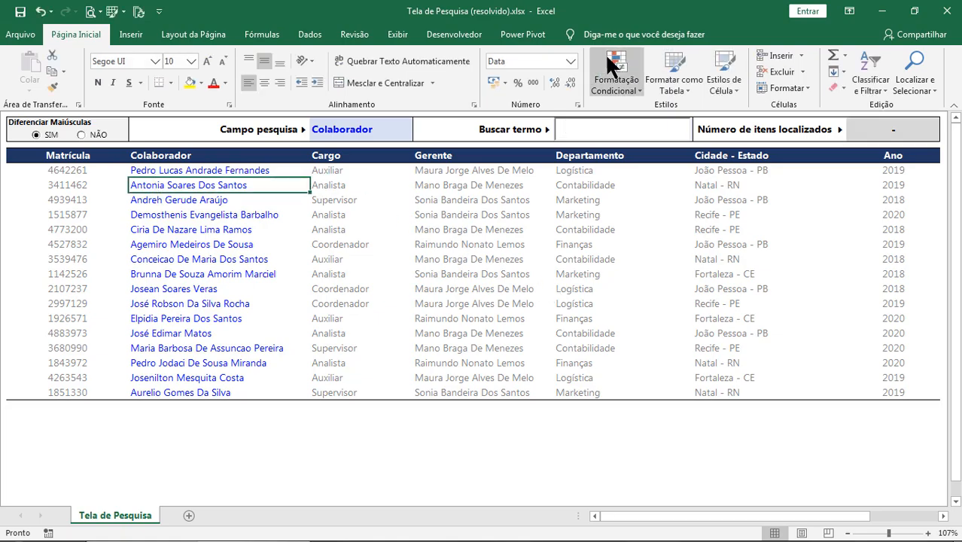
left_click(606, 57)
left_click(647, 296)
left_click(382, 320)
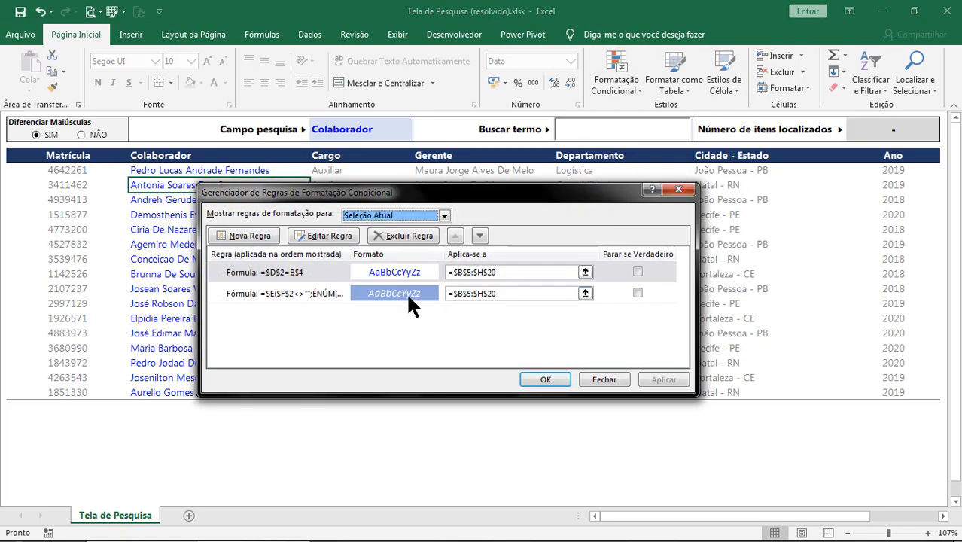
double_click(382, 321)
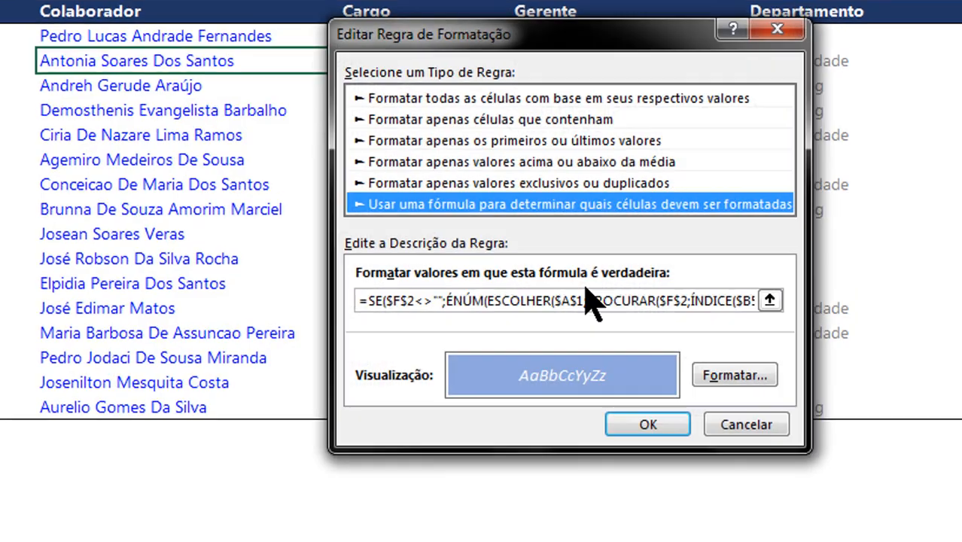
left_click_drag(520, 301, 900, 295)
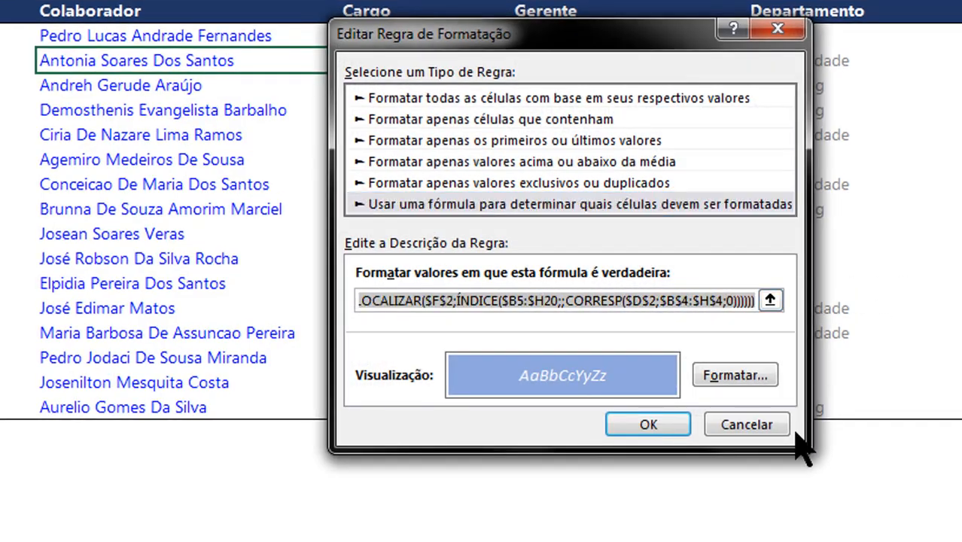
left_click(746, 424)
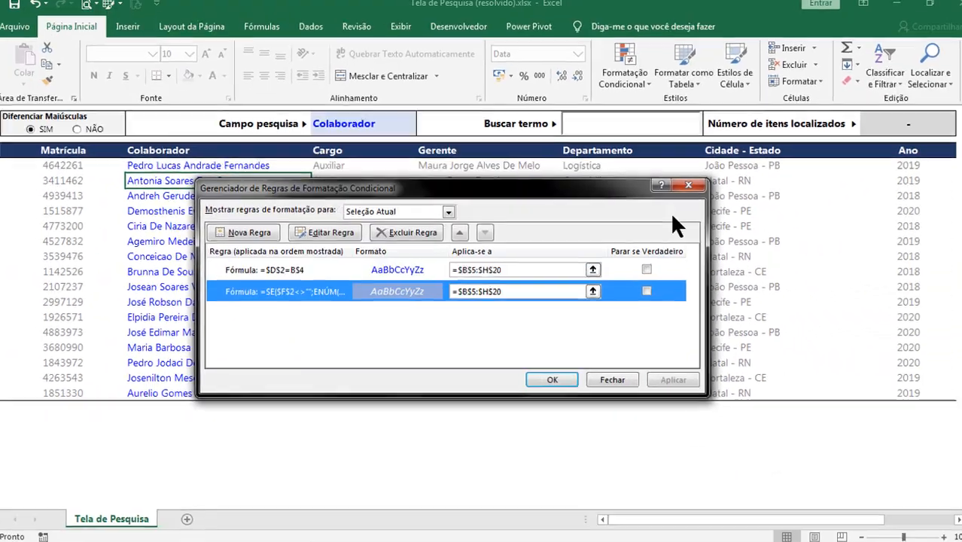
left_click(687, 184)
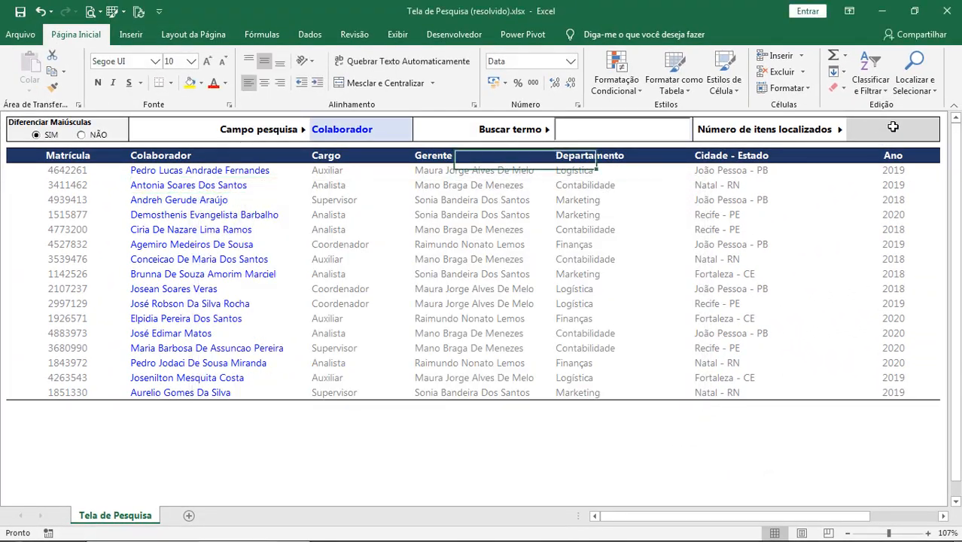
Step: Review the formula in the Número de itens localizados result cell and close Tela de Pesquisa (resolvido).xlsx without saving
double_click(906, 123)
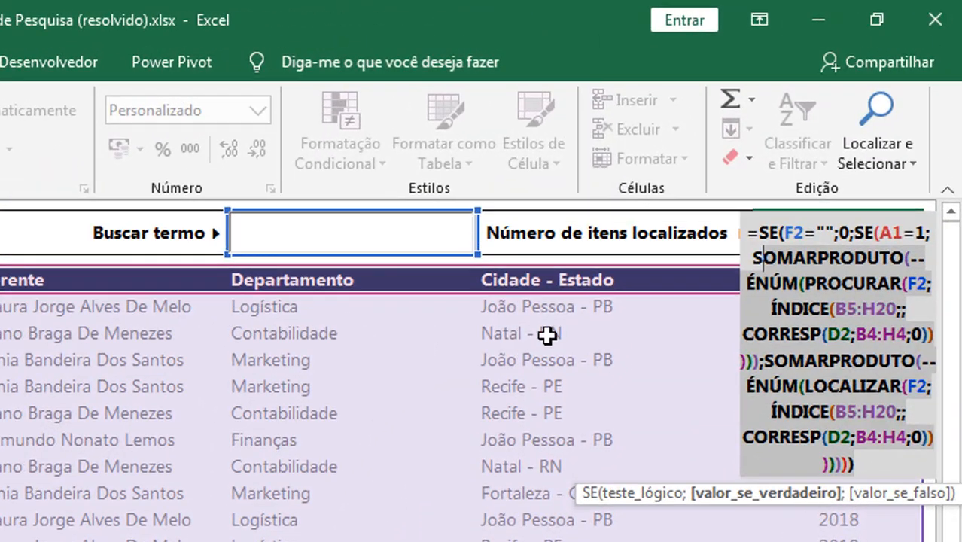
key("Escape")
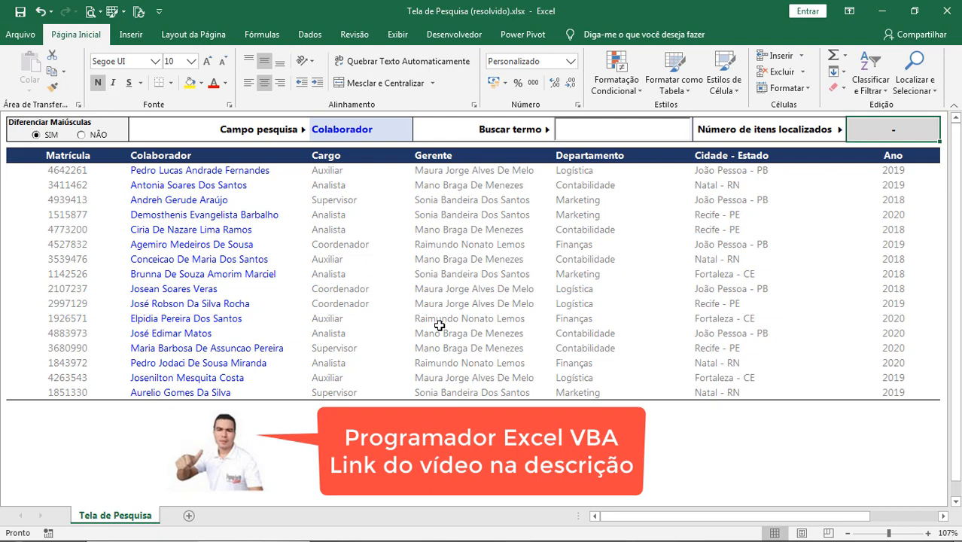
left_click(945, 10)
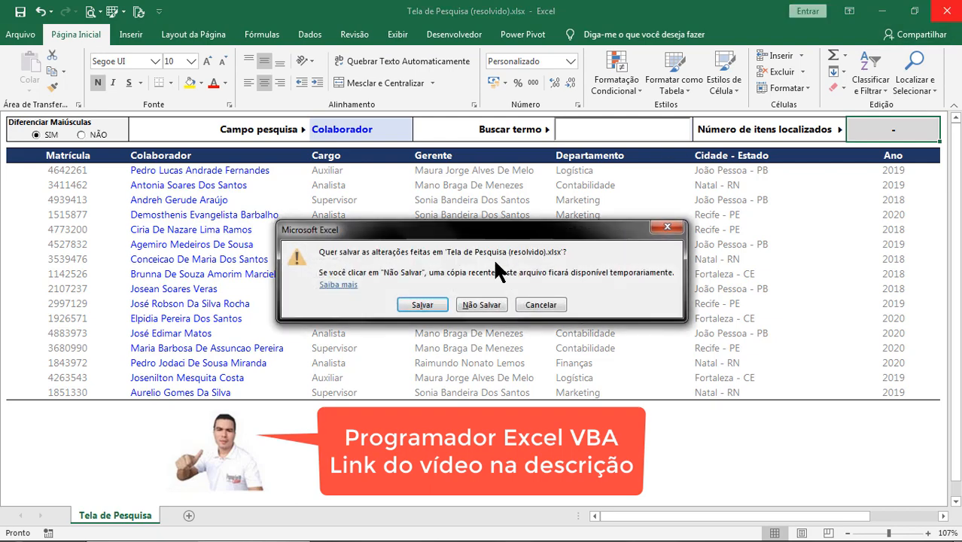
left_click(488, 303)
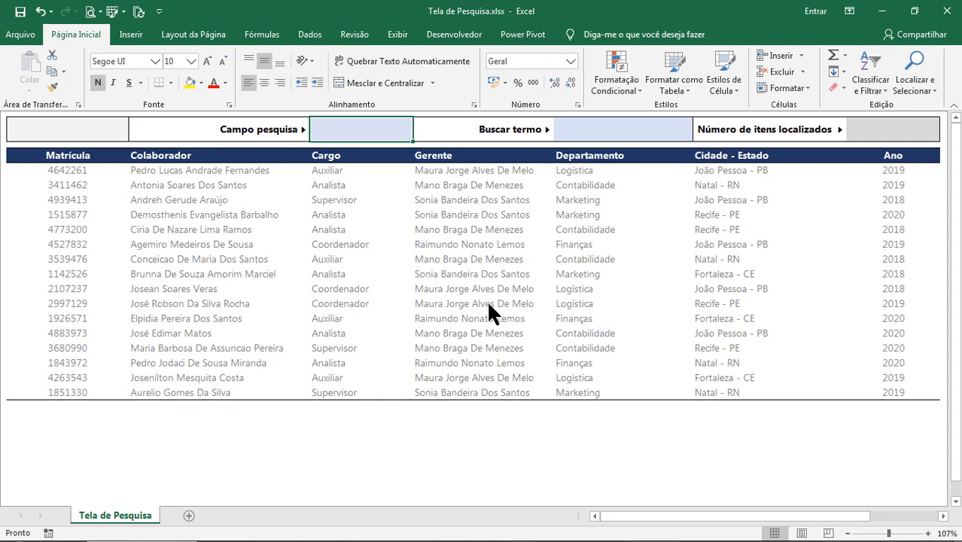
left_click(392, 259)
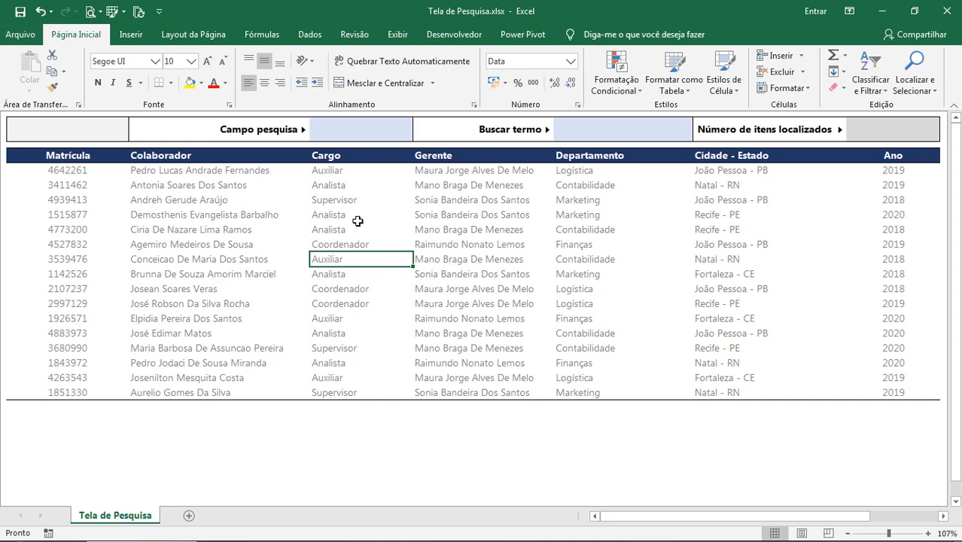
left_click_drag(50, 123, 683, 260)
left_click(683, 260)
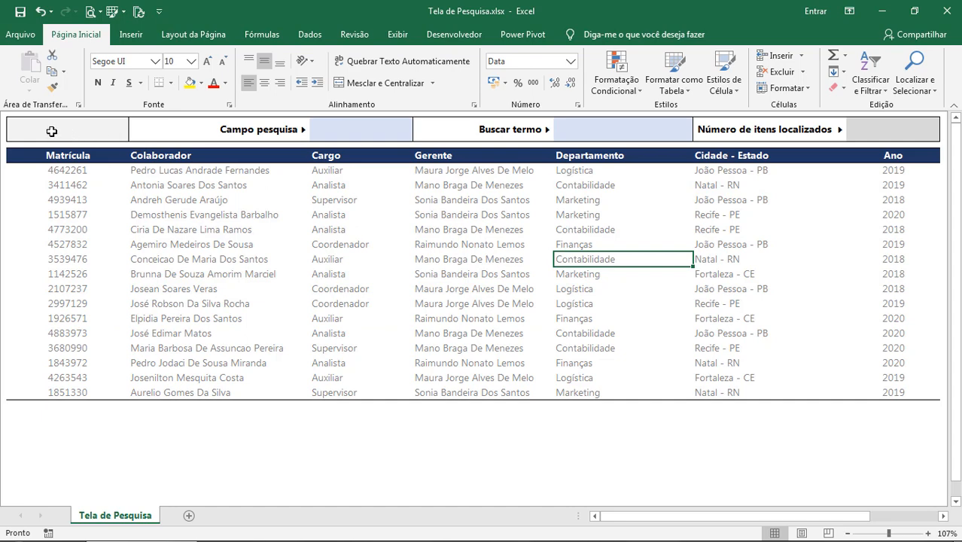
left_click_drag(51, 132, 866, 128)
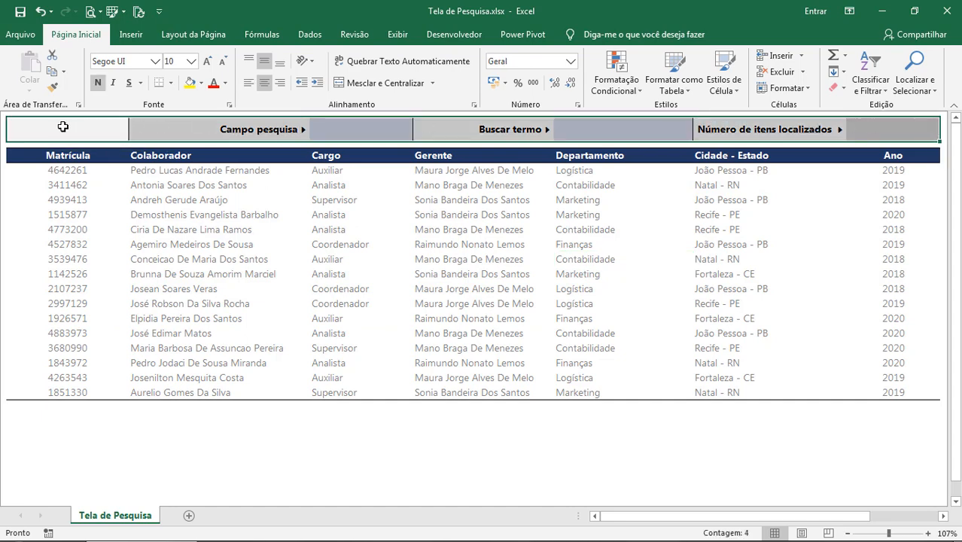
left_click(393, 280)
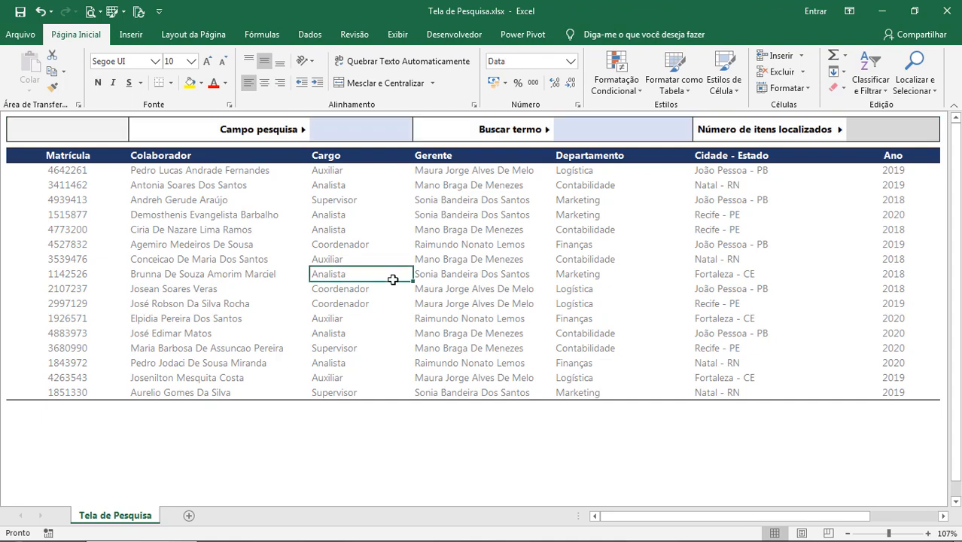
left_click(88, 133)
type("D")
type("ie")
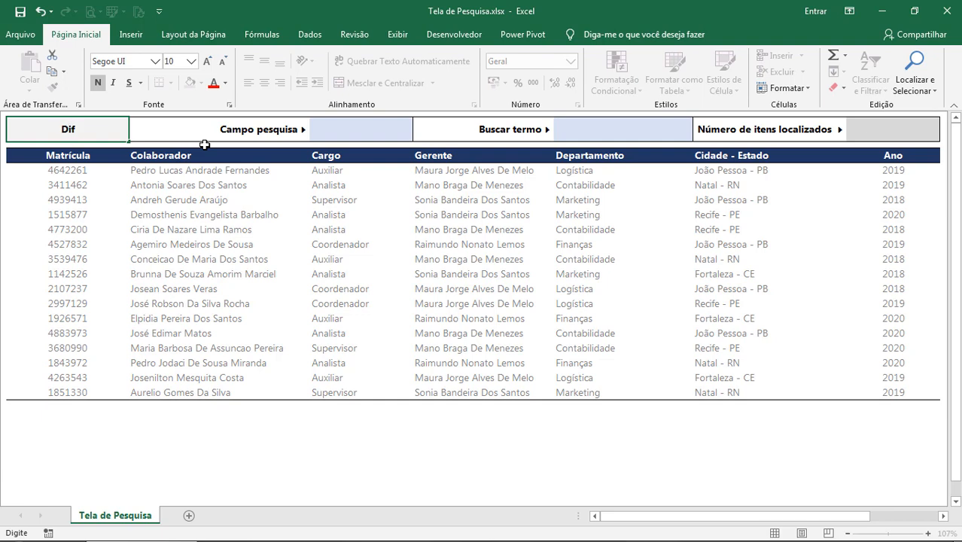
key("Escape")
Step: Show the formula bar and the row and column headings
left_click(397, 34)
left_click(317, 61)
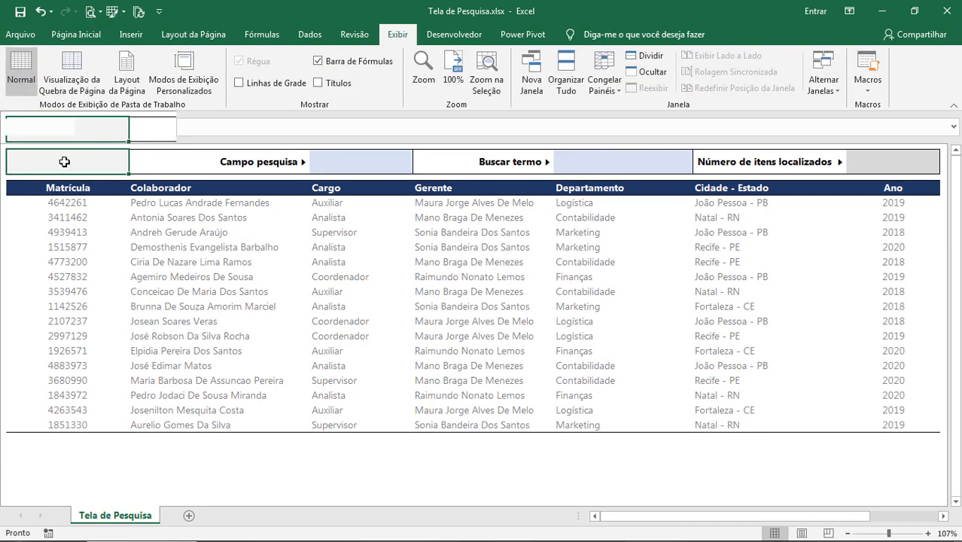
left_click(317, 83)
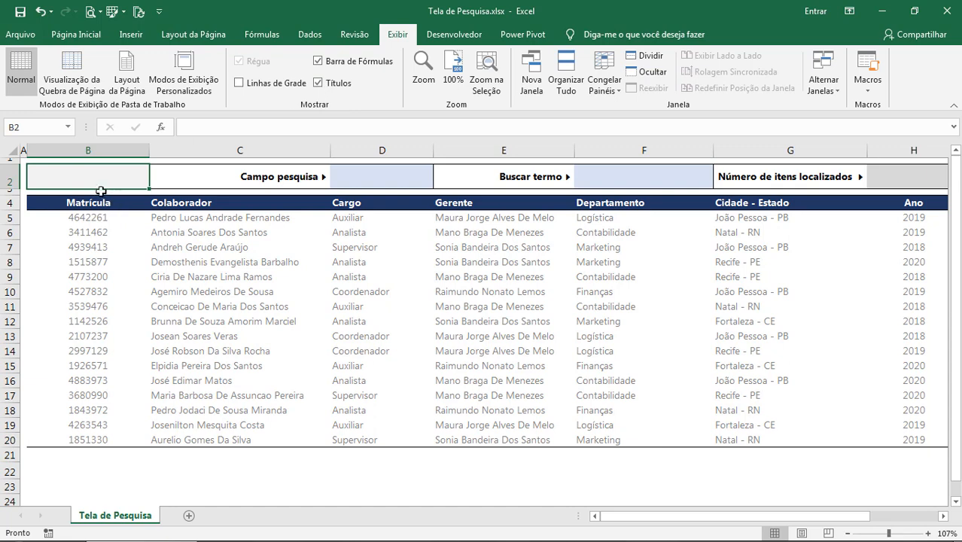
Step: Enter the label "Diferenciar Maiúsculas" in cell B2
type("D")
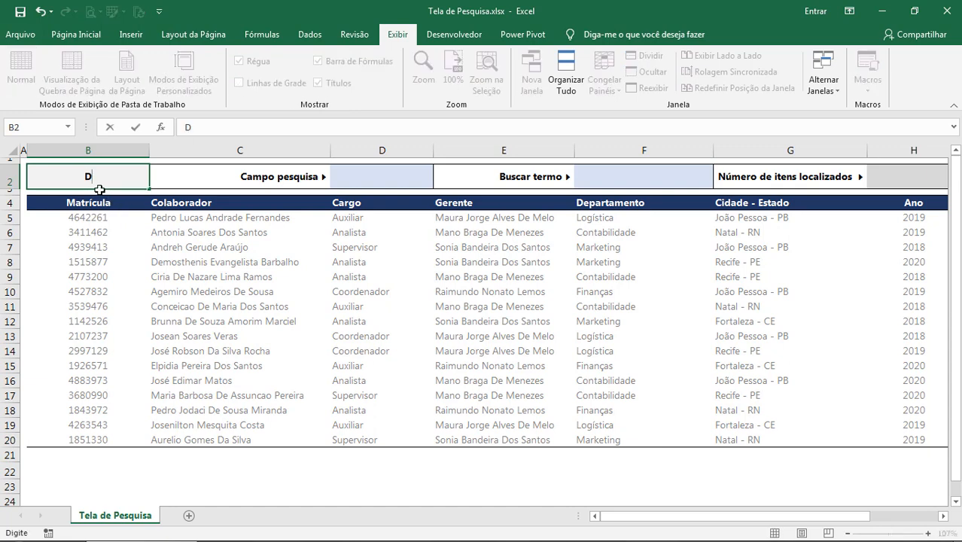
type("iferenciar Mai")
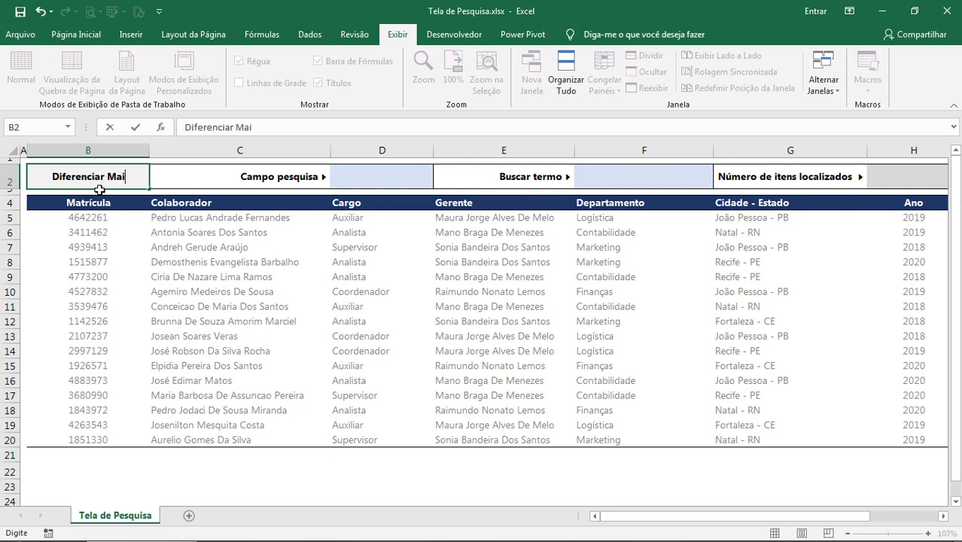
type("ús")
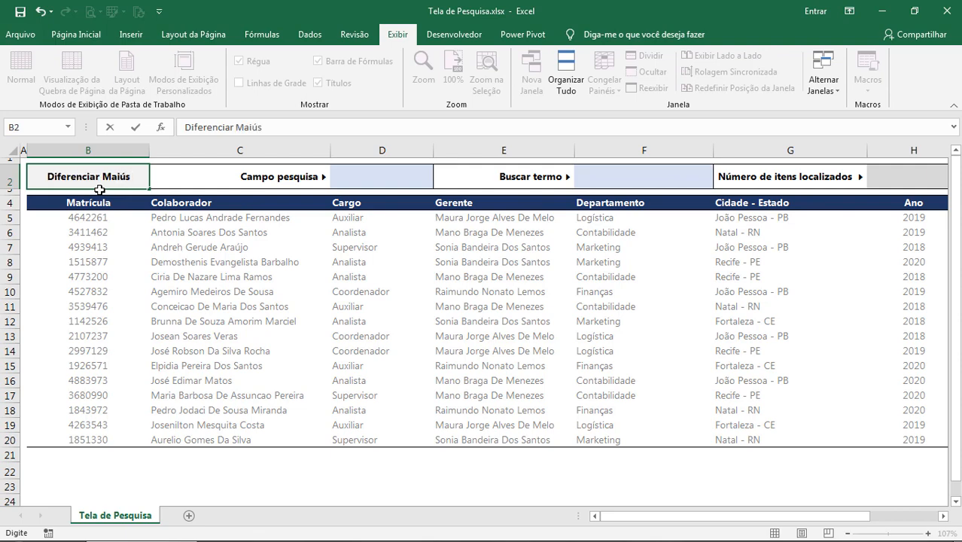
type("culas")
left_click(180, 275)
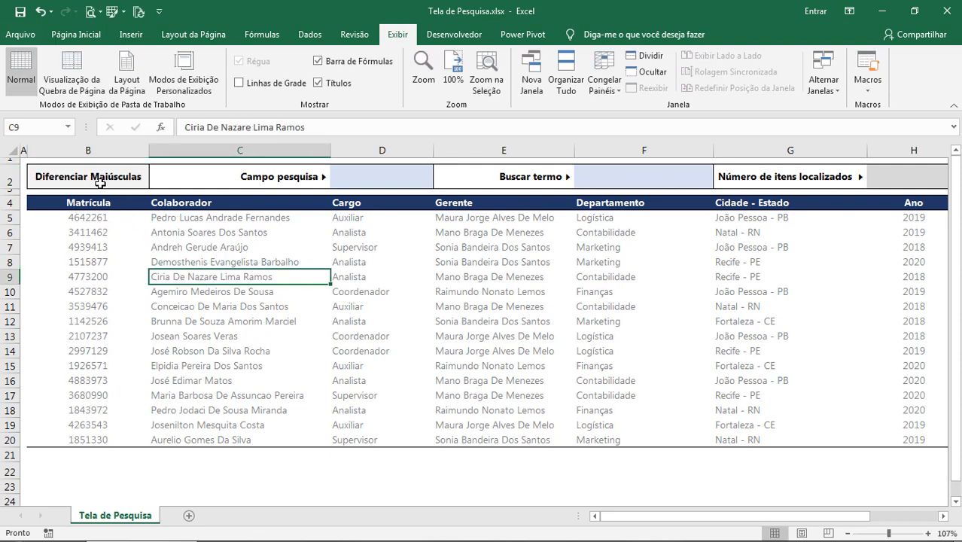
Step: Align the B2 label to the top left of its cell and set its font size to 8
left_click(100, 180)
left_click(75, 34)
left_click(249, 61)
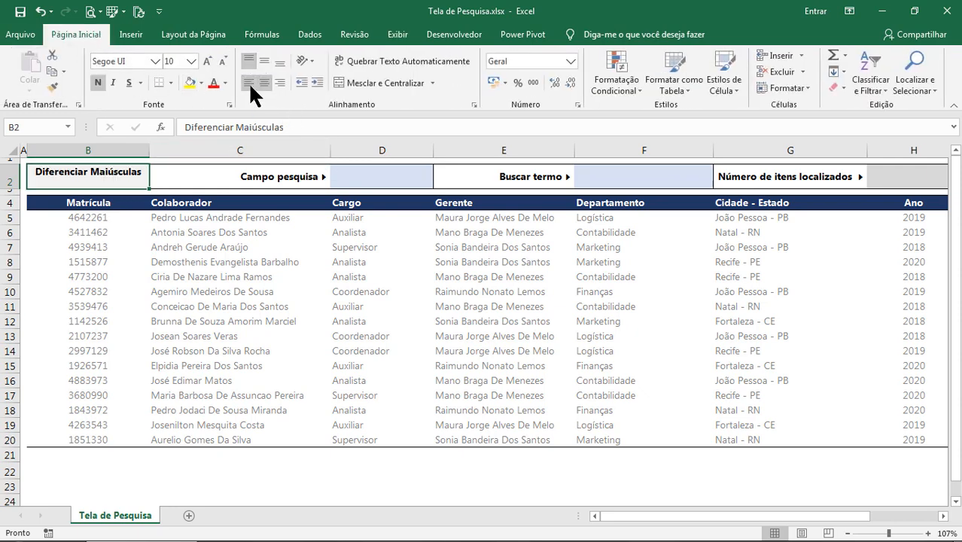
left_click(250, 84)
left_click(170, 60)
type("8")
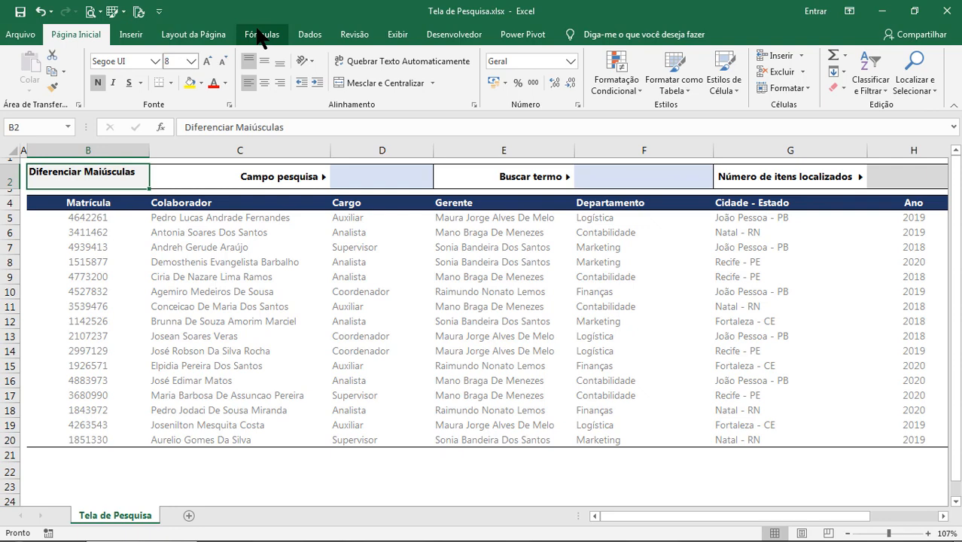
Step: Apply font size 8 to the Diferenciar Maiúsculas label in B2
key("Return")
left_click(384, 234)
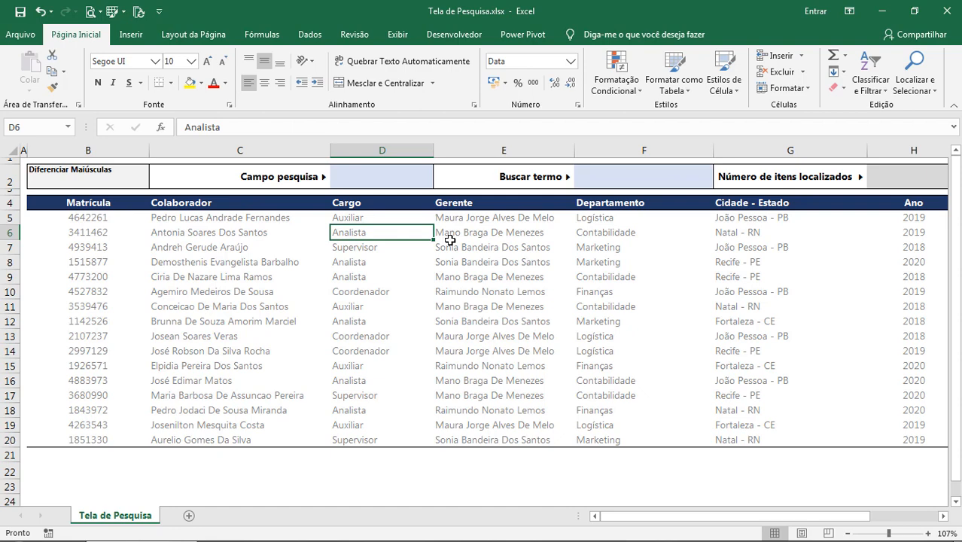
Step: Examine the Campo pesquisa and Buscar termo input cells together with the table headers and the data columns they will search
left_click(386, 179)
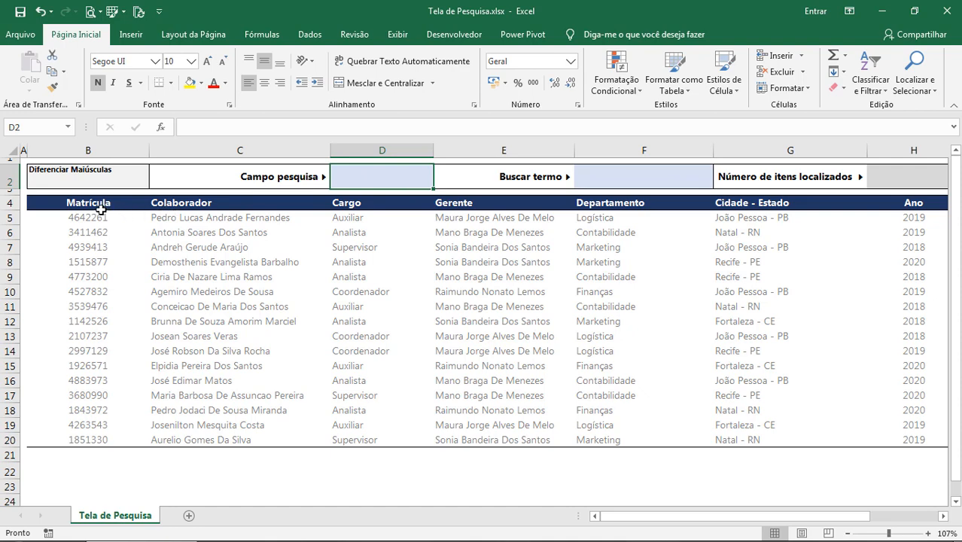
left_click_drag(101, 207, 73, 207)
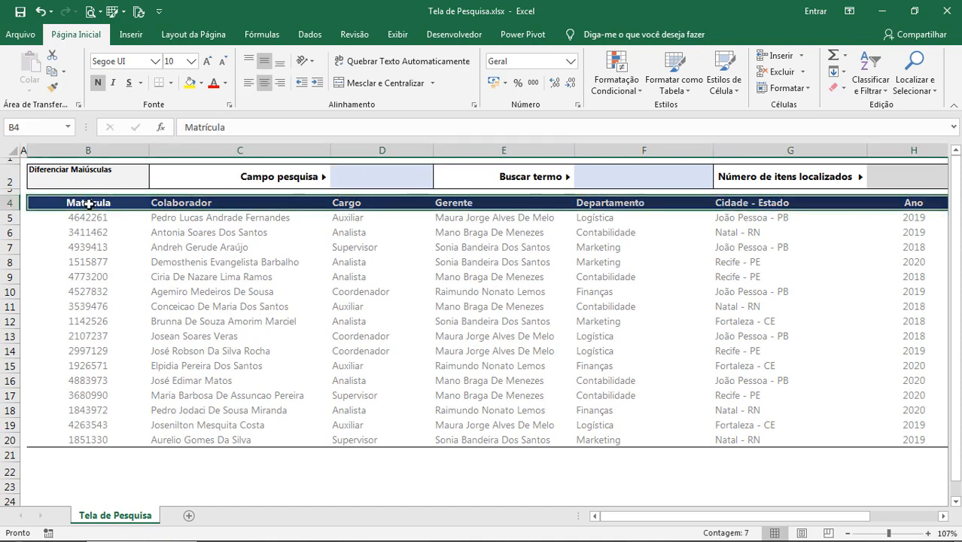
left_click(925, 204)
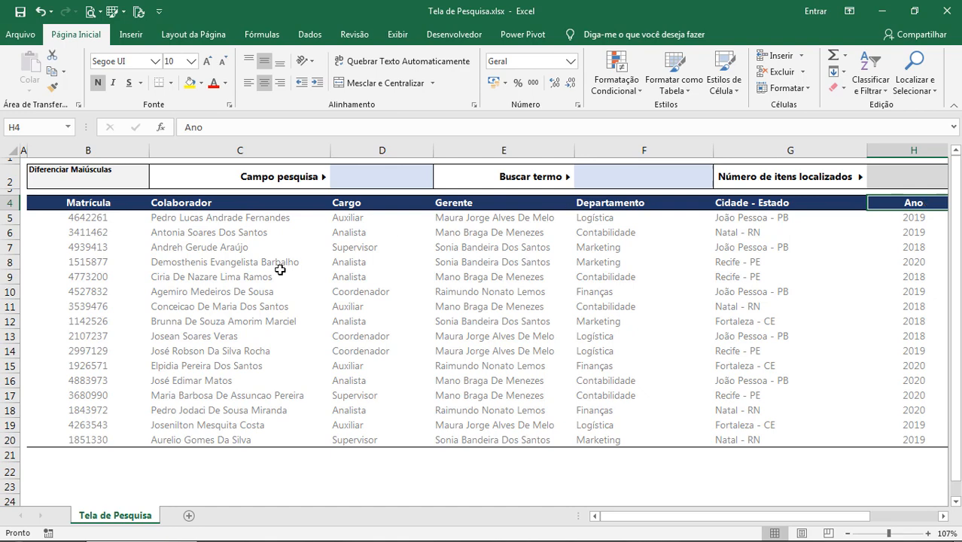
left_click(385, 176)
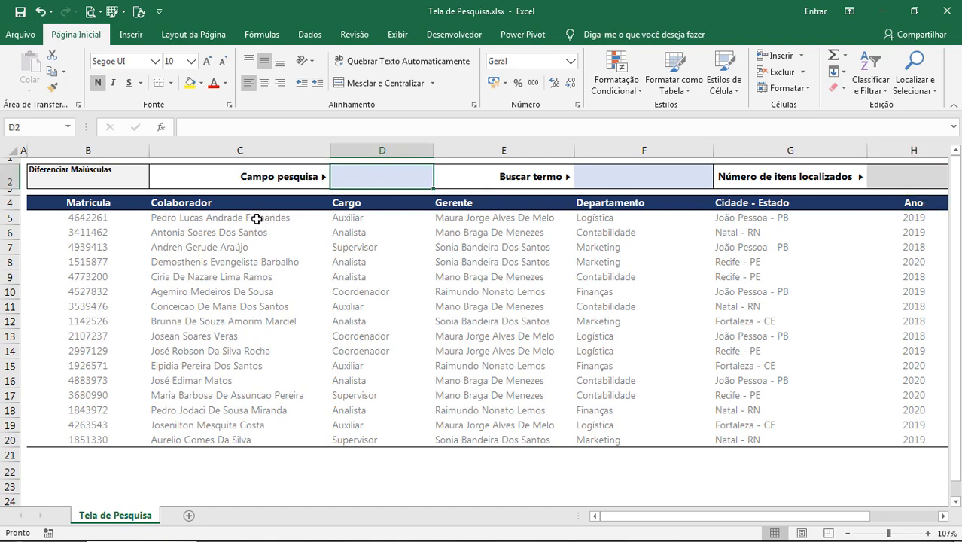
left_click_drag(257, 218, 252, 439)
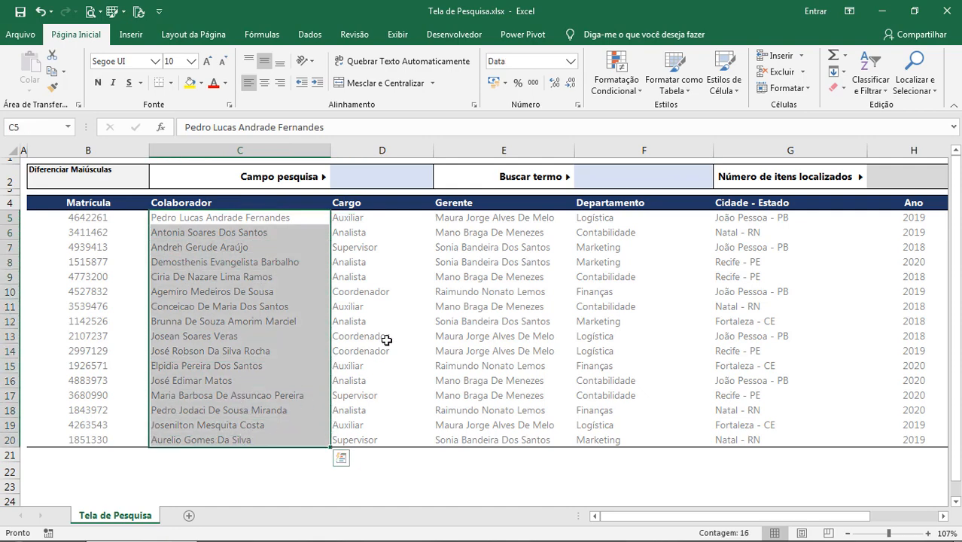
left_click(397, 262)
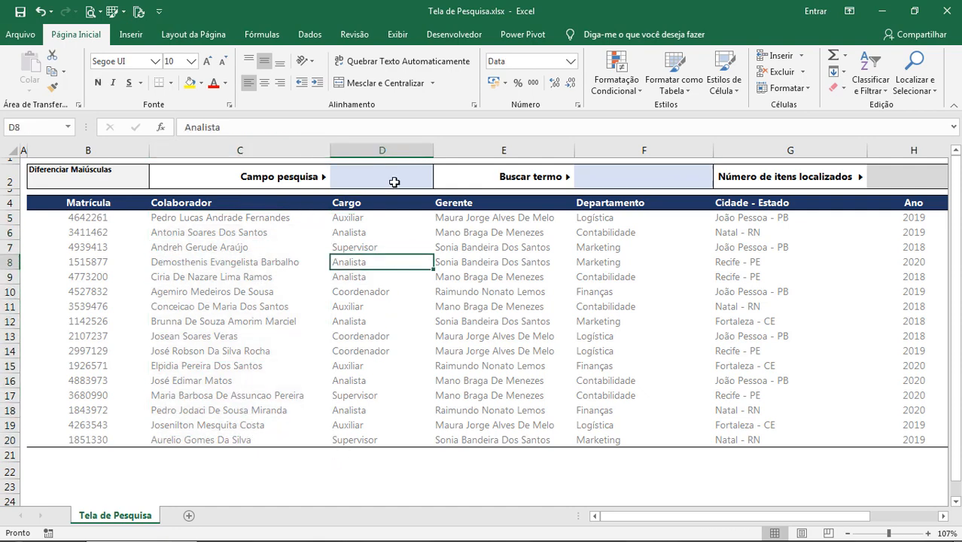
left_click(372, 178)
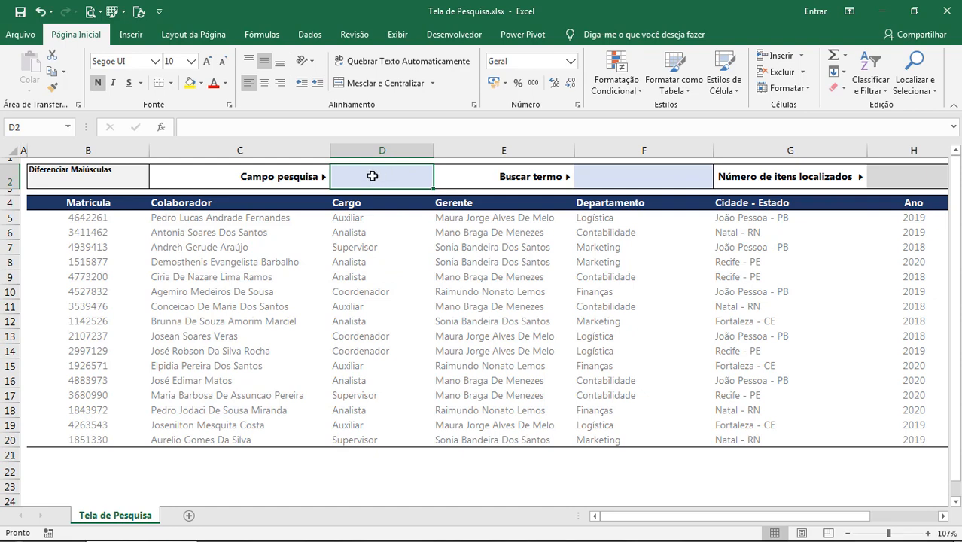
left_click(625, 182)
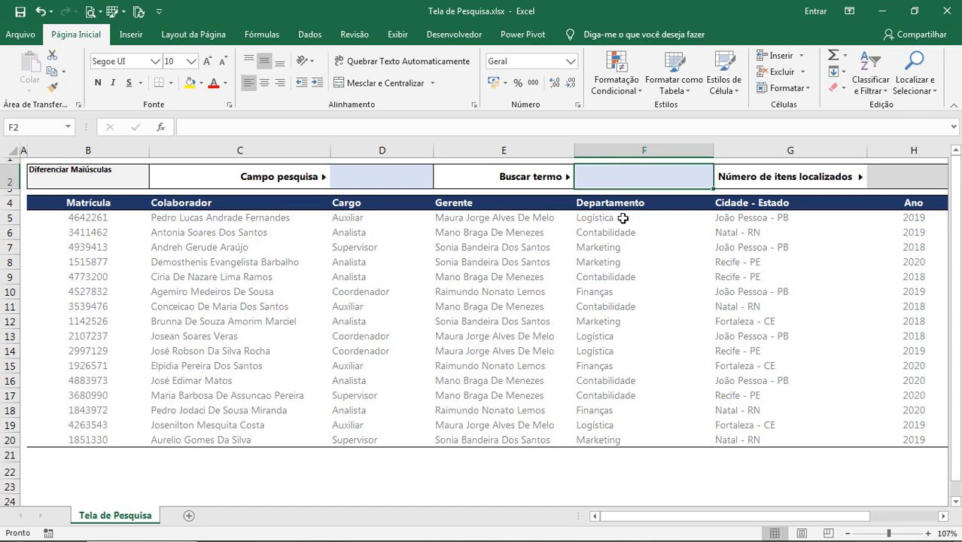
left_click_drag(613, 218, 616, 337)
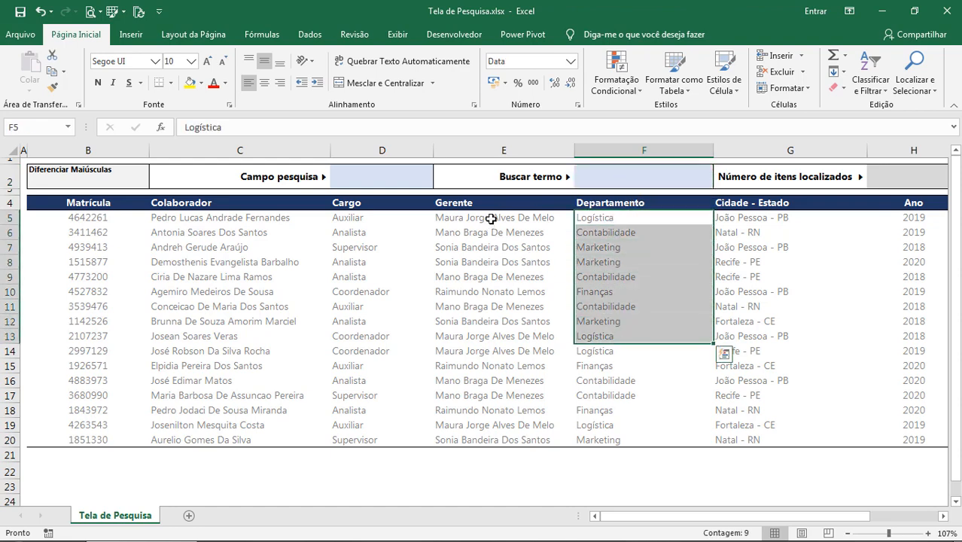
left_click_drag(491, 217, 491, 443)
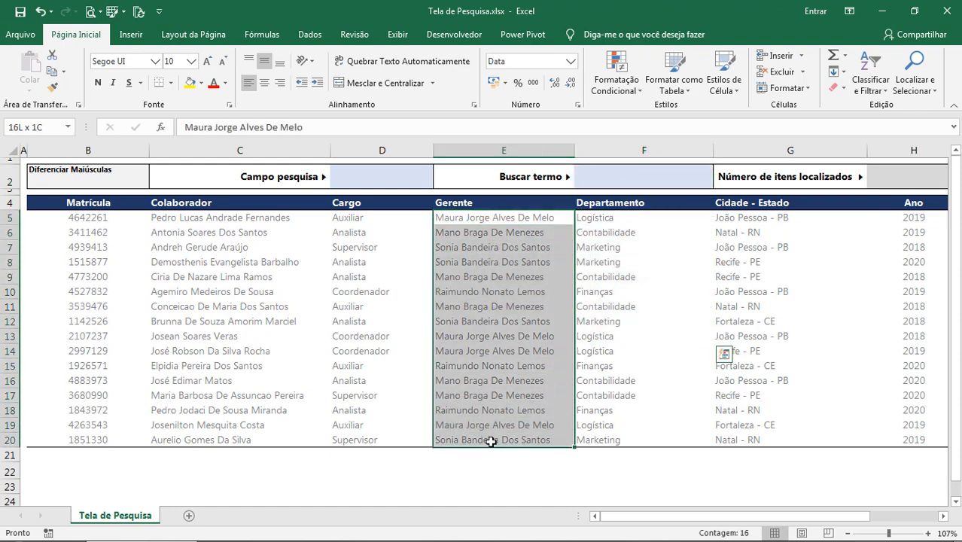
left_click(373, 173)
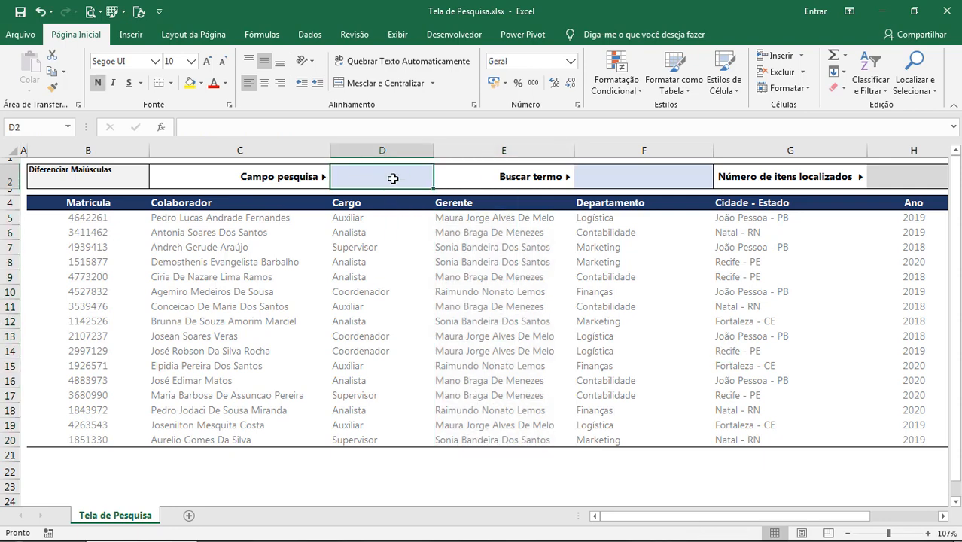
left_click(612, 177)
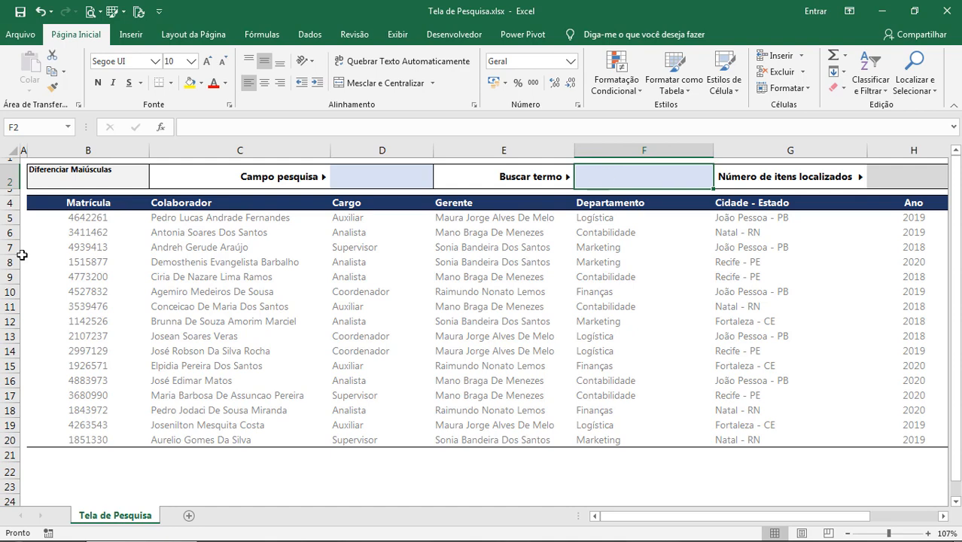
left_click_drag(88, 217, 90, 440)
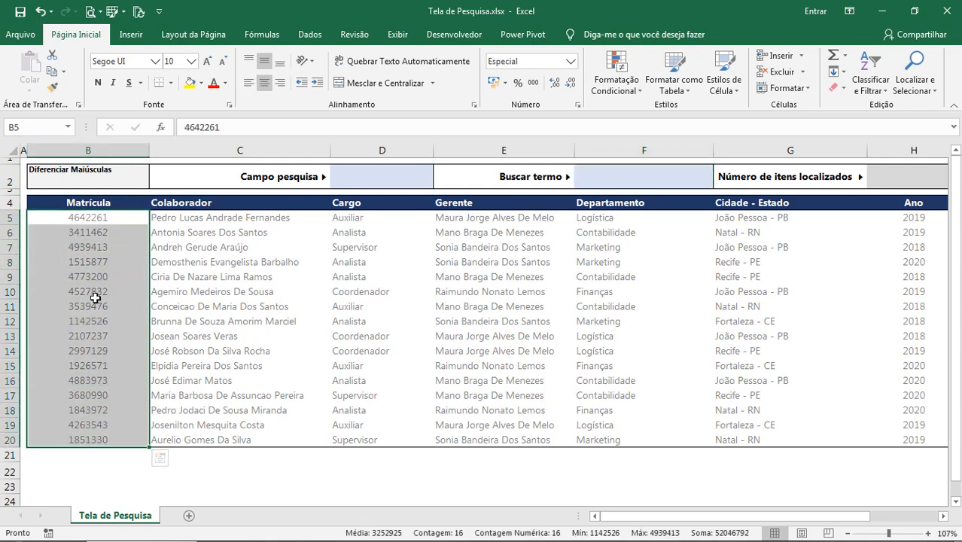
Step: Restrict the Campo pesquisa input cell D2 to the Lista criterion with data validation
left_click(360, 180)
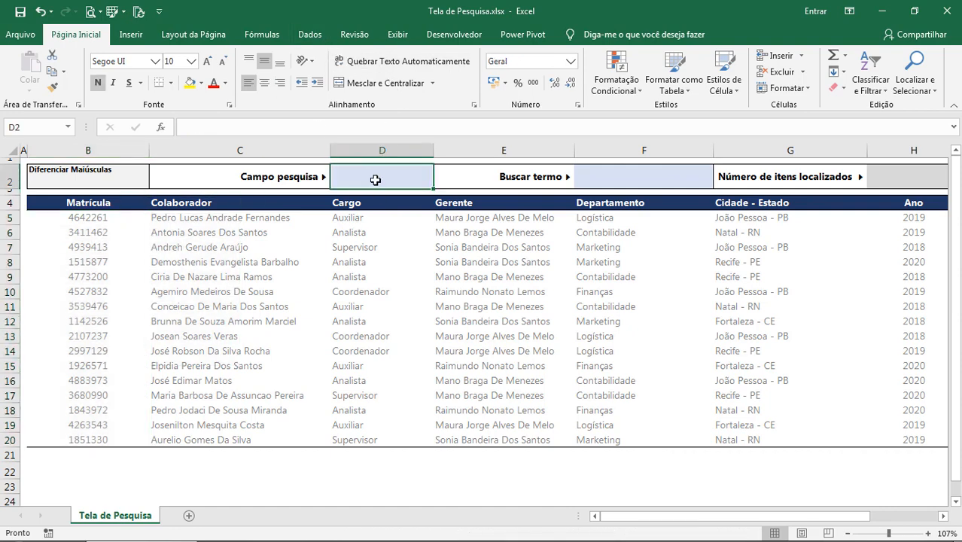
left_click(310, 34)
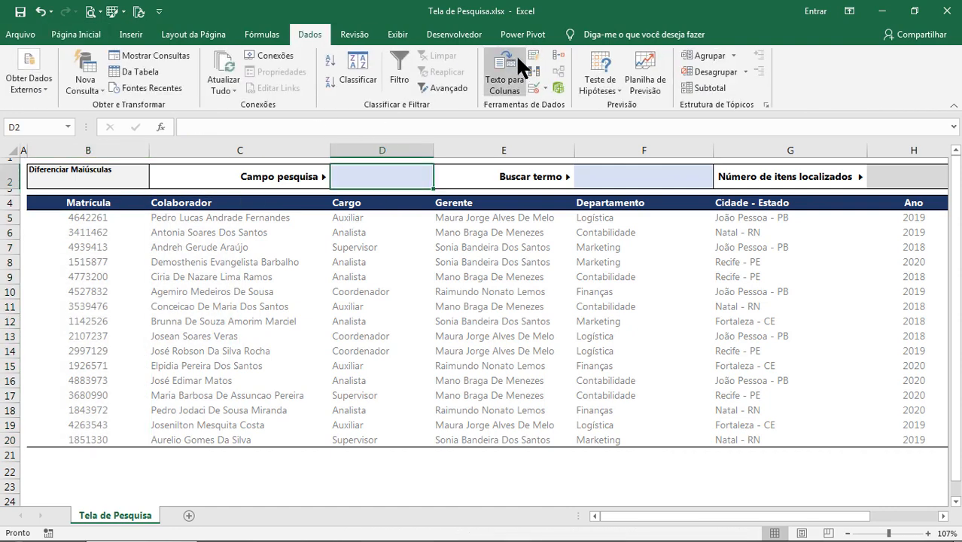
left_click(533, 87)
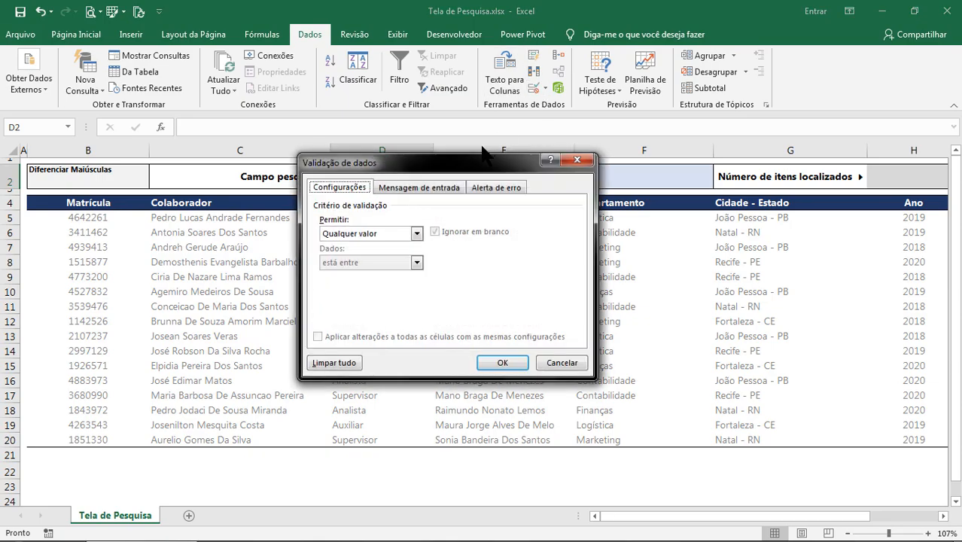
left_click_drag(492, 160, 666, 152)
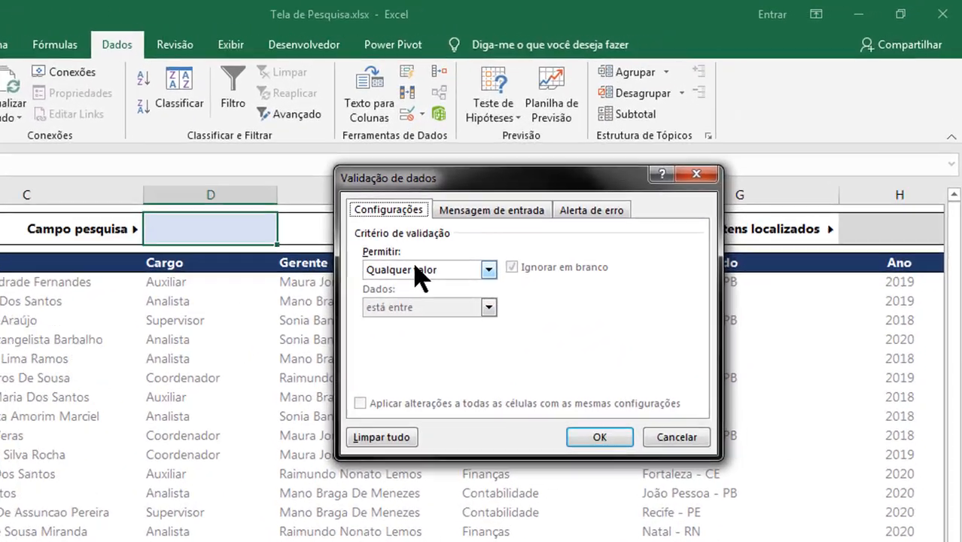
left_click(545, 208)
left_click(391, 365)
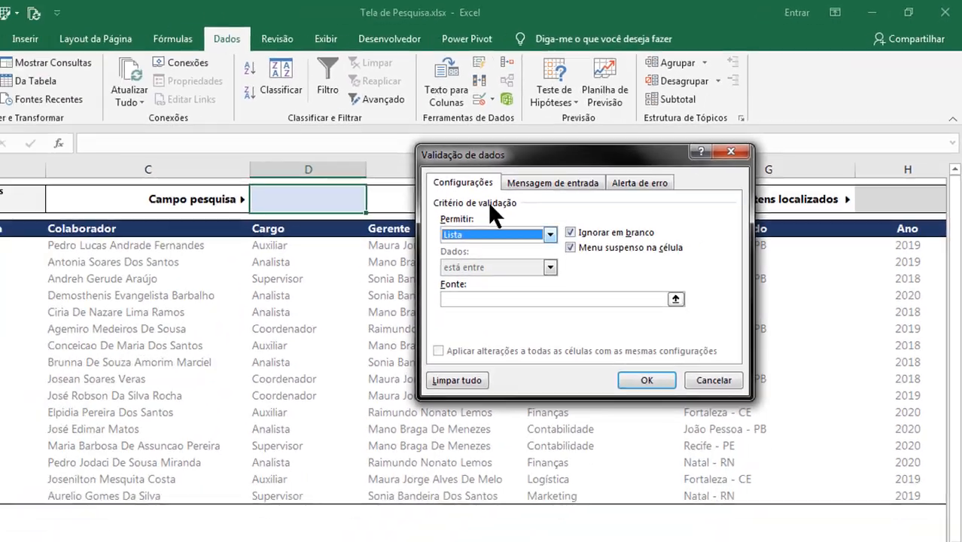
Step: Set the validation list source to the table headers, =$B$4:$H$4, and apply the rule to D2
left_click_drag(529, 138, 340, 277)
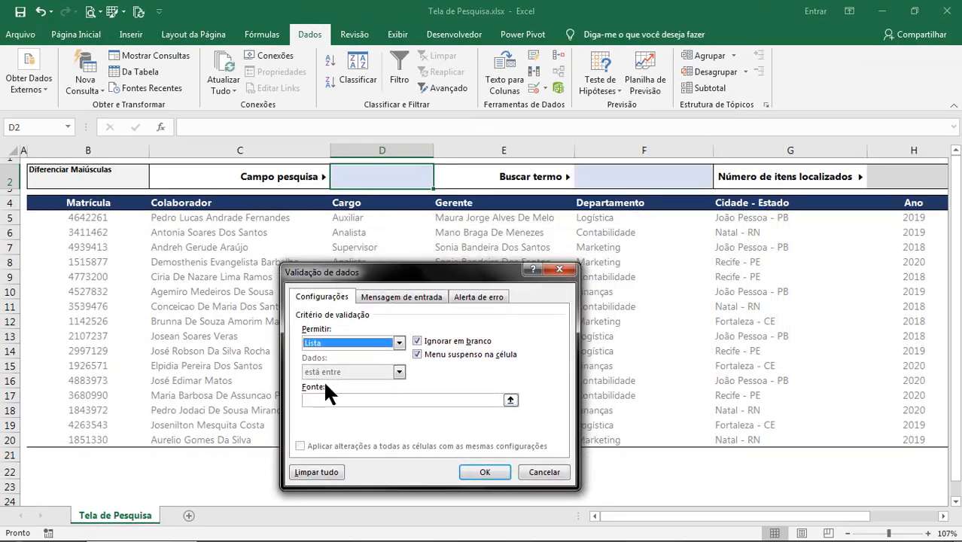
left_click(327, 399)
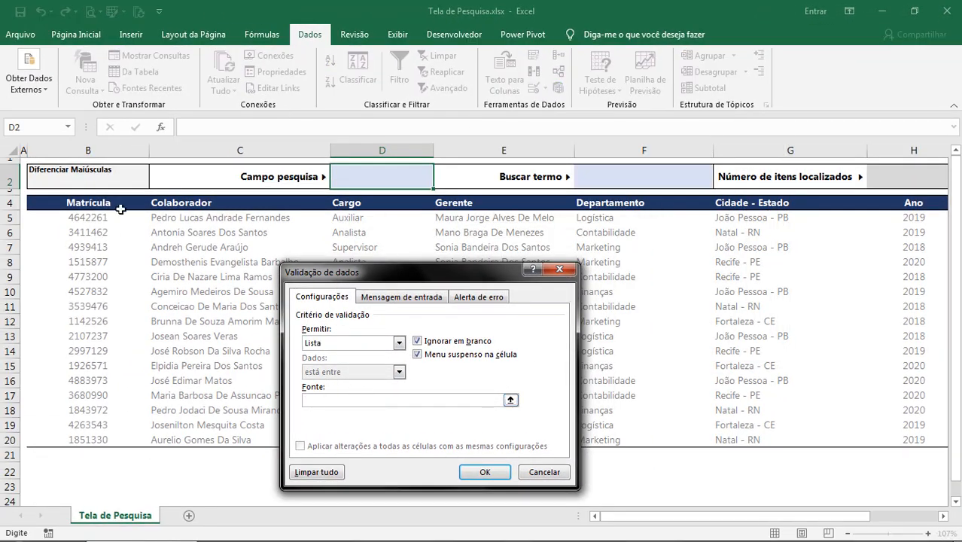
left_click_drag(83, 203, 953, 197)
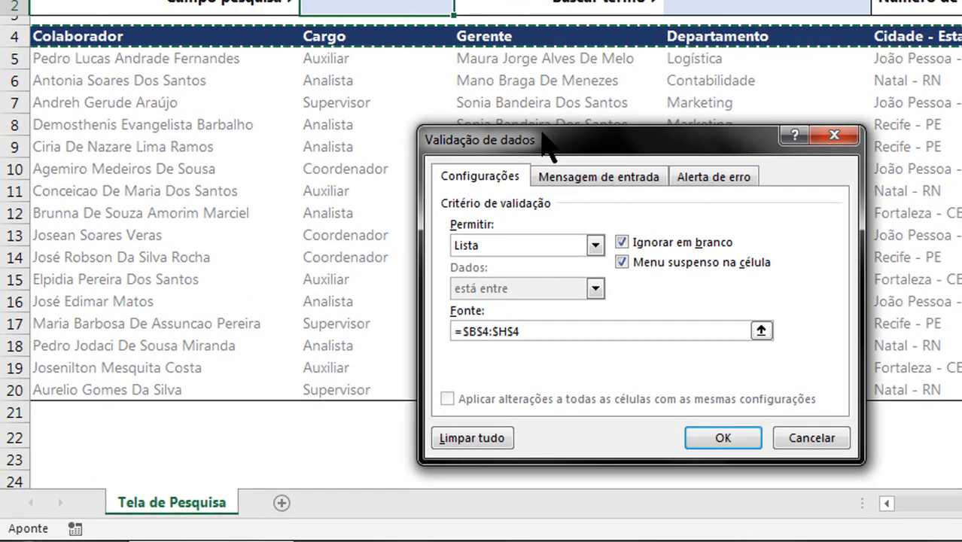
left_click_drag(547, 147, 561, 104)
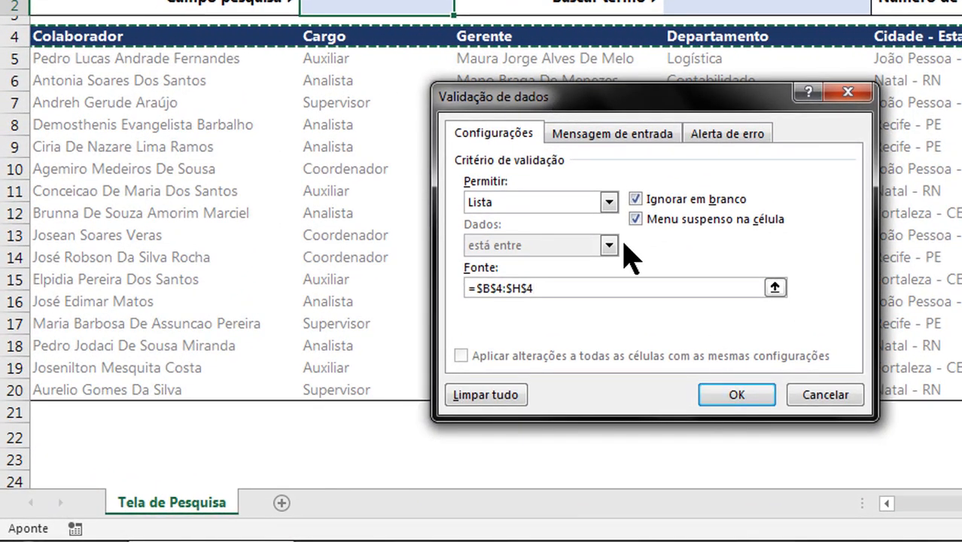
left_click(618, 138)
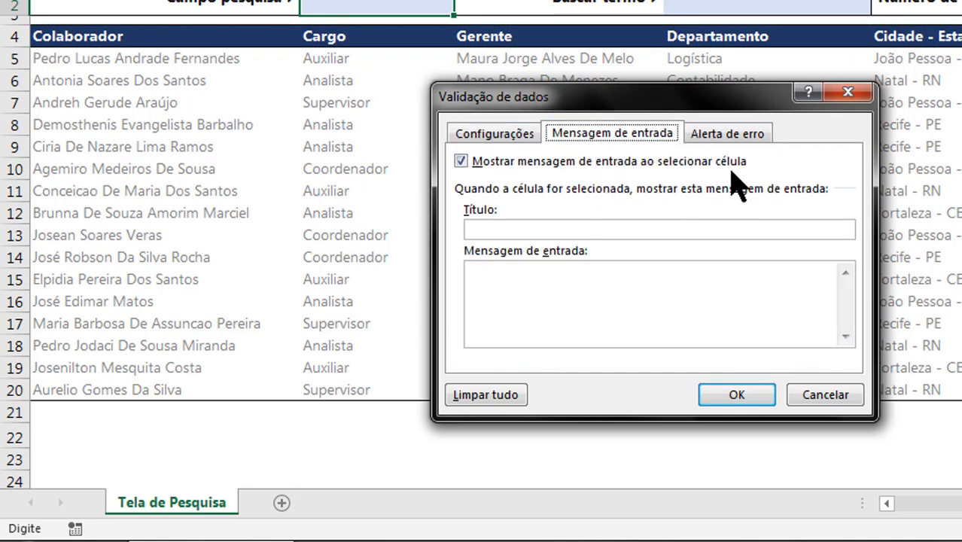
left_click(728, 134)
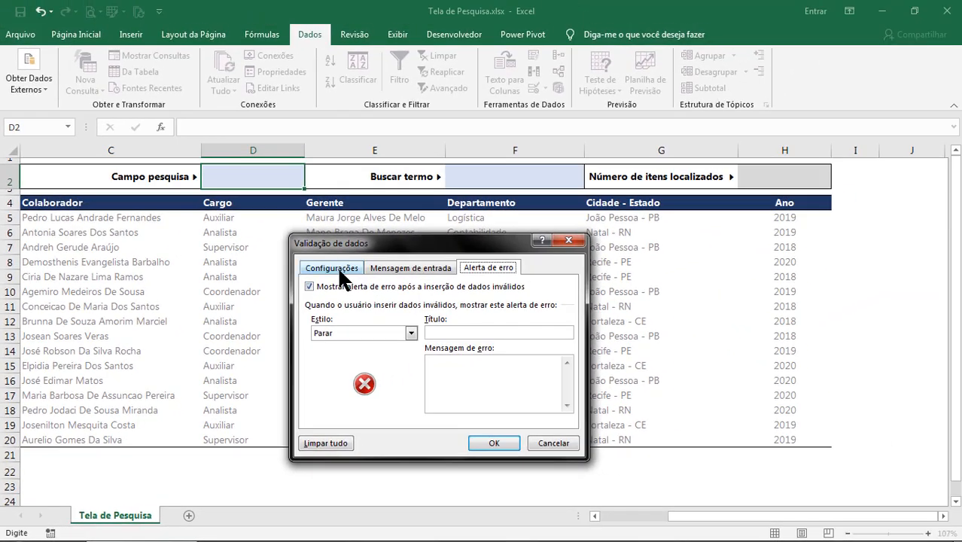
left_click(464, 157)
left_click(493, 444)
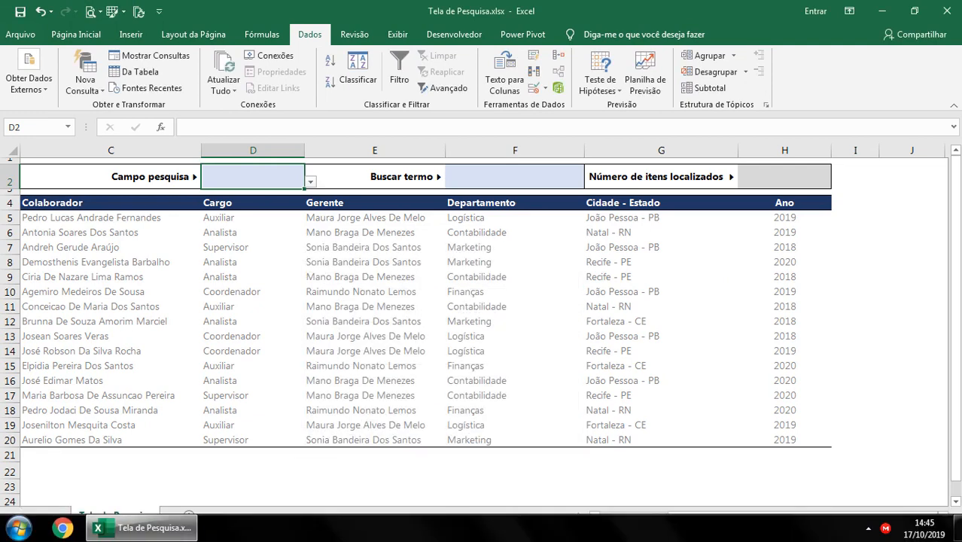
Step: Choose Colaborador from the Campo pesquisa list in D2 and examine the employee names in the matching column
left_click(701, 484)
left_click_drag(700, 519, 565, 496)
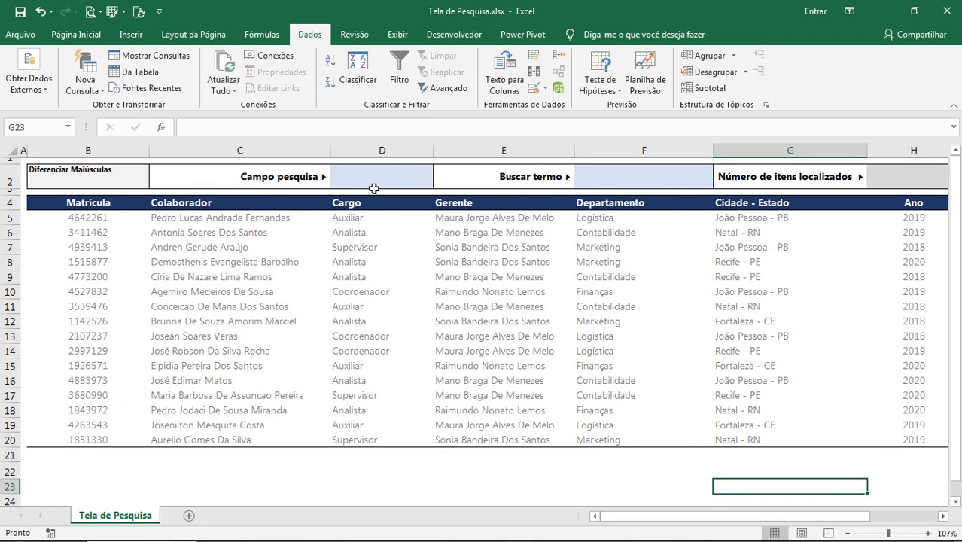
left_click(425, 179)
left_click(438, 182)
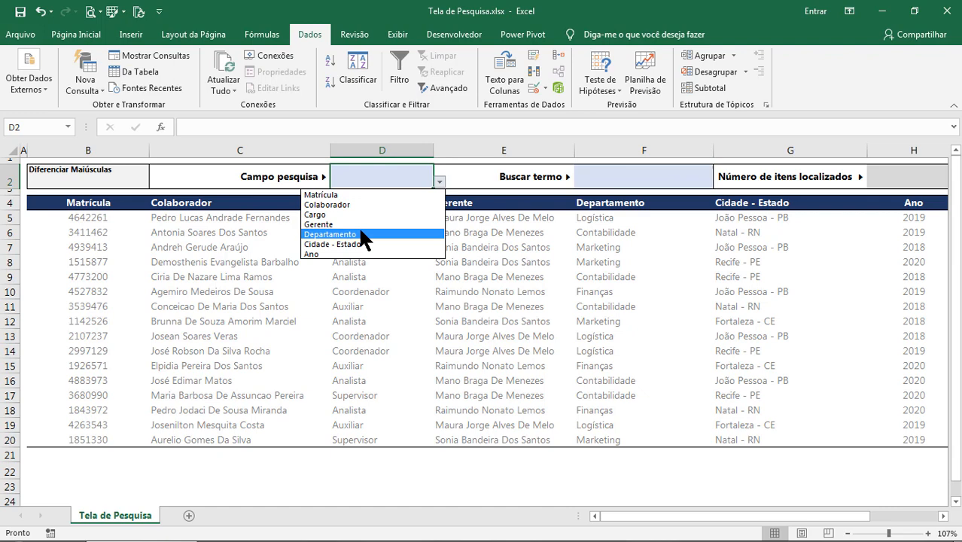
left_click(340, 204)
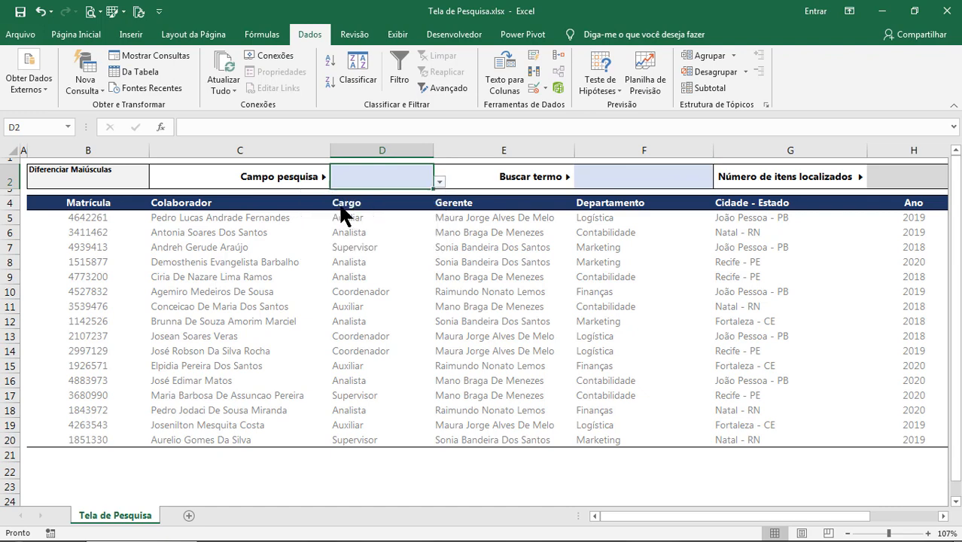
left_click(607, 184)
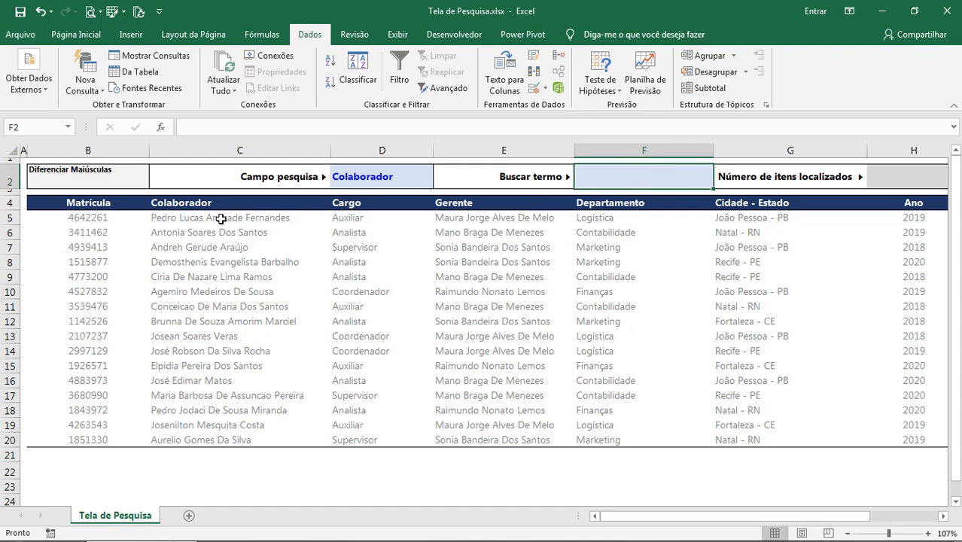
left_click_drag(221, 217, 214, 440)
Step: Switch the Campo pesquisa selection in D2 to Gerente and finally to Ano, and examine the Ano column
left_click(403, 176)
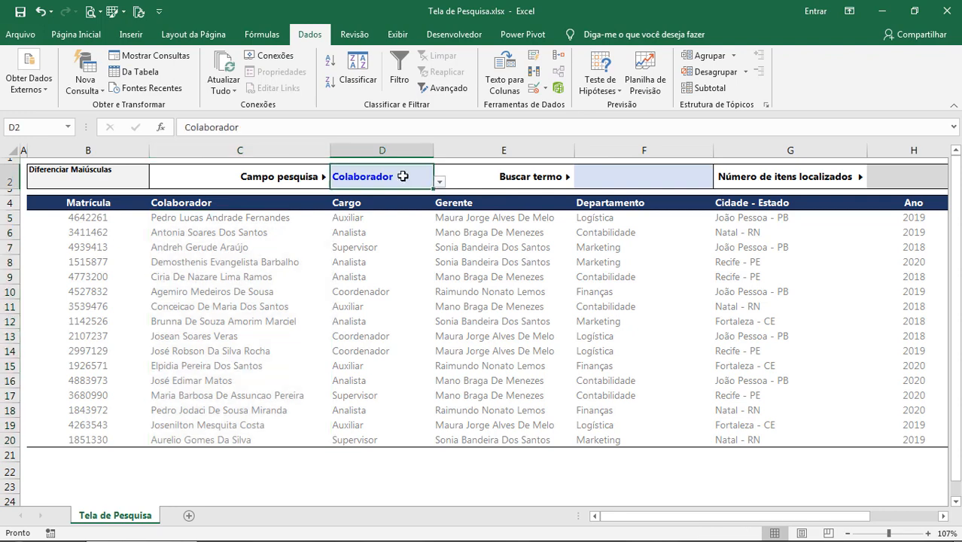
left_click(439, 182)
left_click(331, 224)
left_click(440, 182)
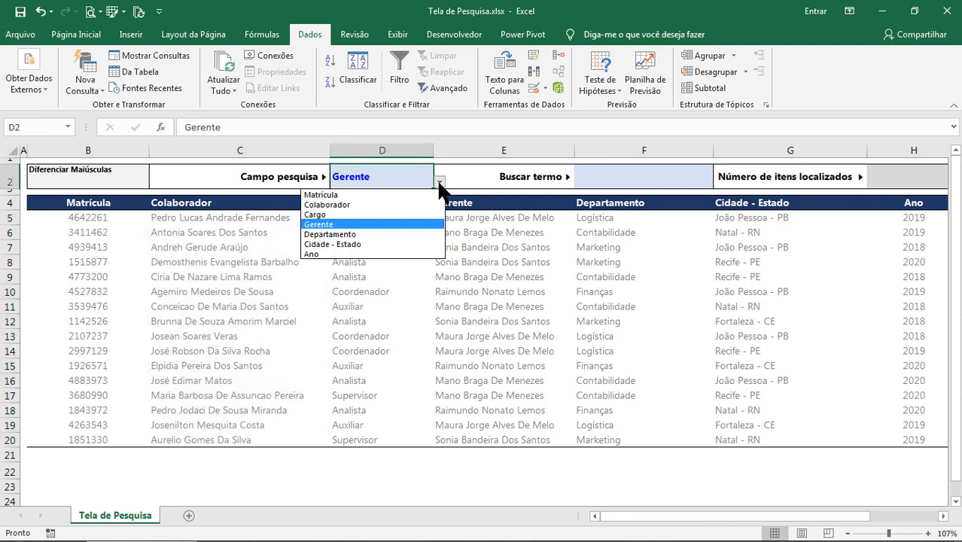
left_click(387, 252)
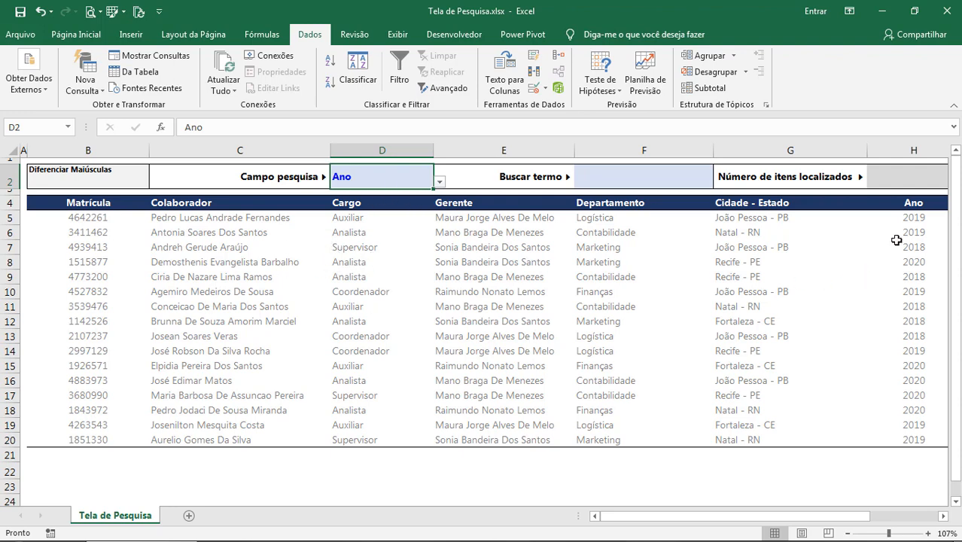
left_click_drag(902, 217, 881, 440)
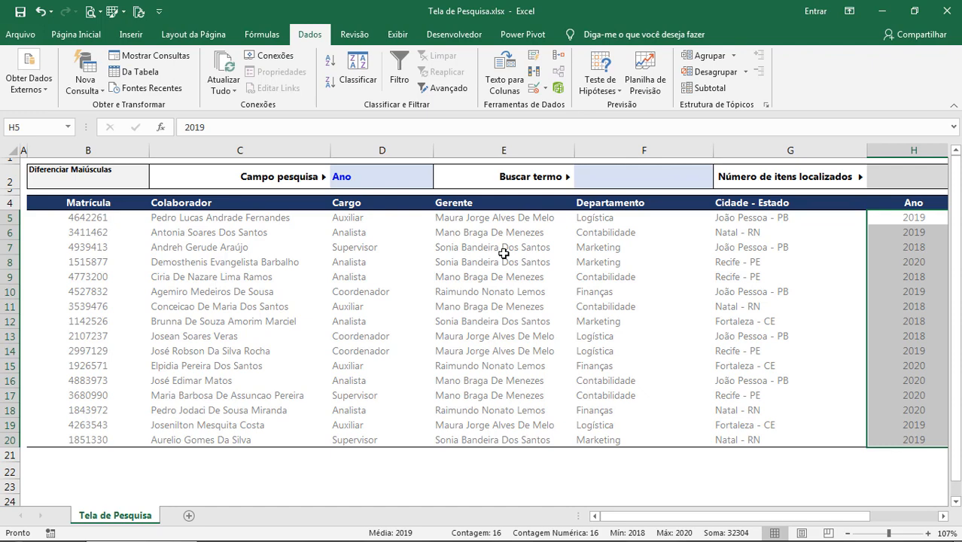
left_click(404, 182)
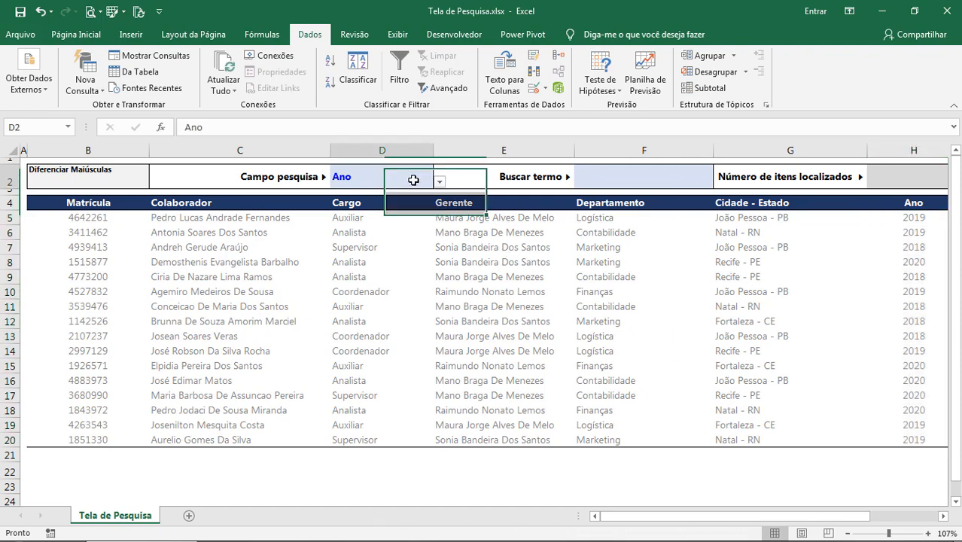
Step: Choose Departamento from the Campo pesquisa list in D2 and examine the department values in F5:F20
left_click(438, 182)
left_click(366, 233)
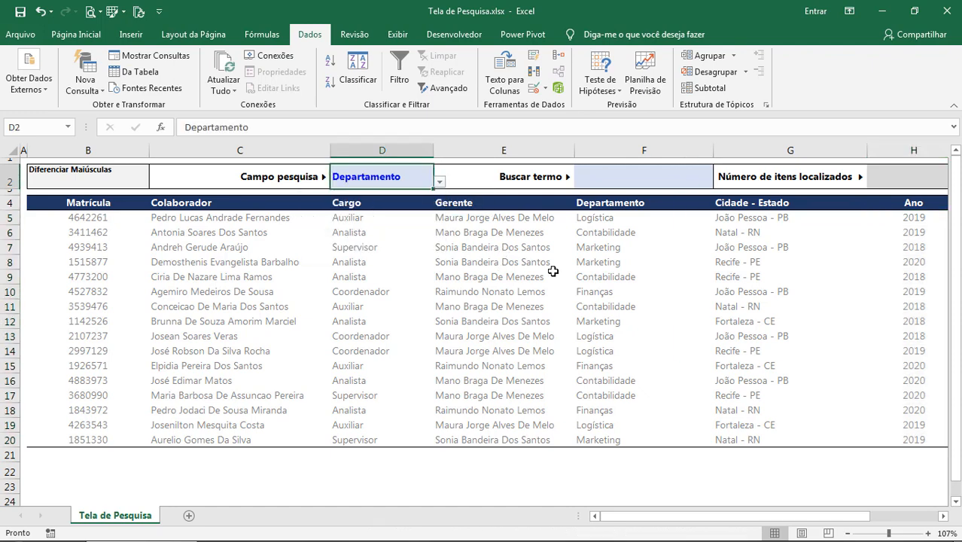
left_click(602, 218)
left_click_drag(594, 243, 584, 440)
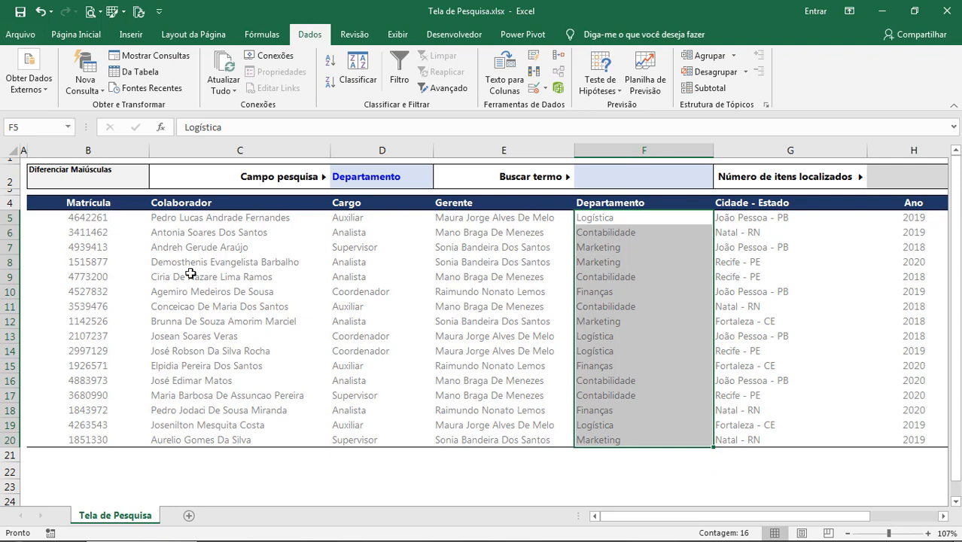
Step: Select the table data B5:H20 and start a conditional formatting rule that uses a formula to determine the formatted cells
left_click(81, 219)
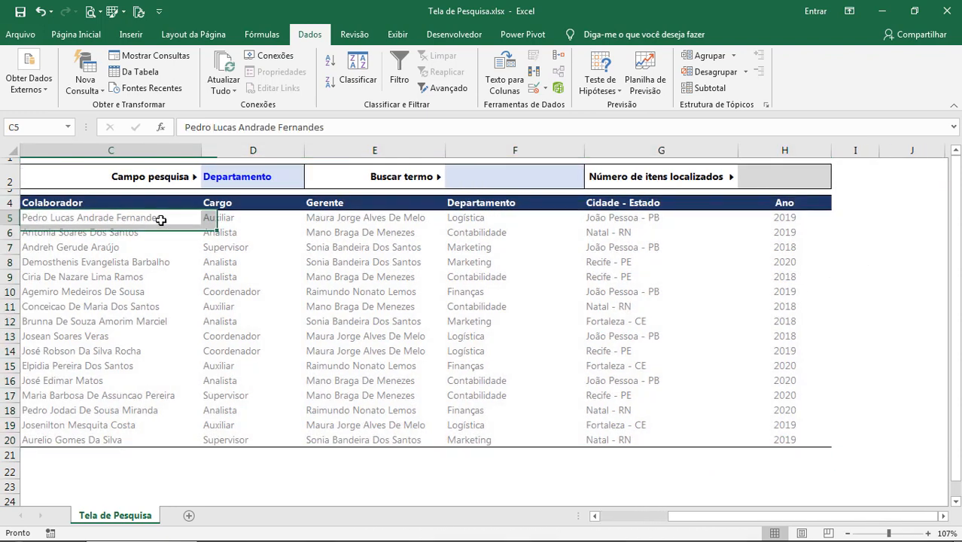
key("Right")
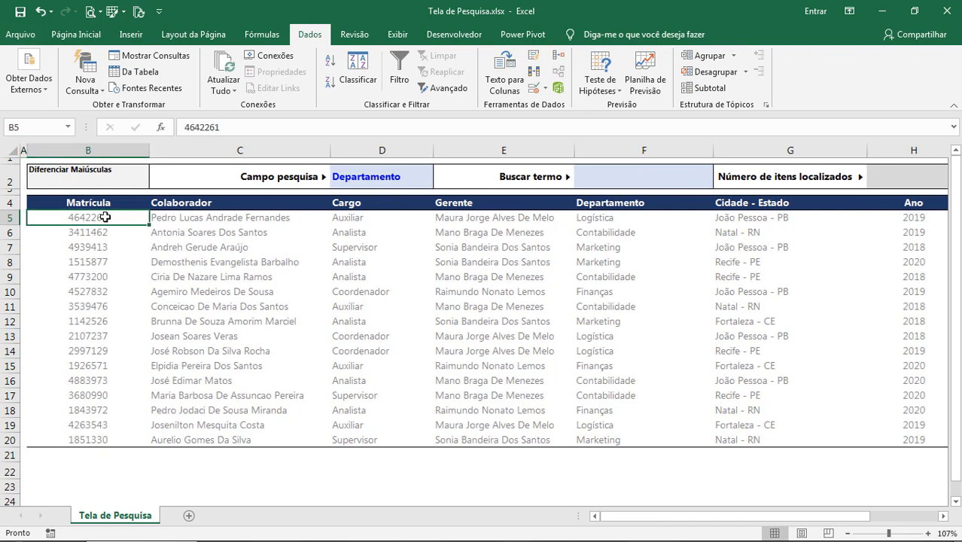
key("ctrl+shift+End")
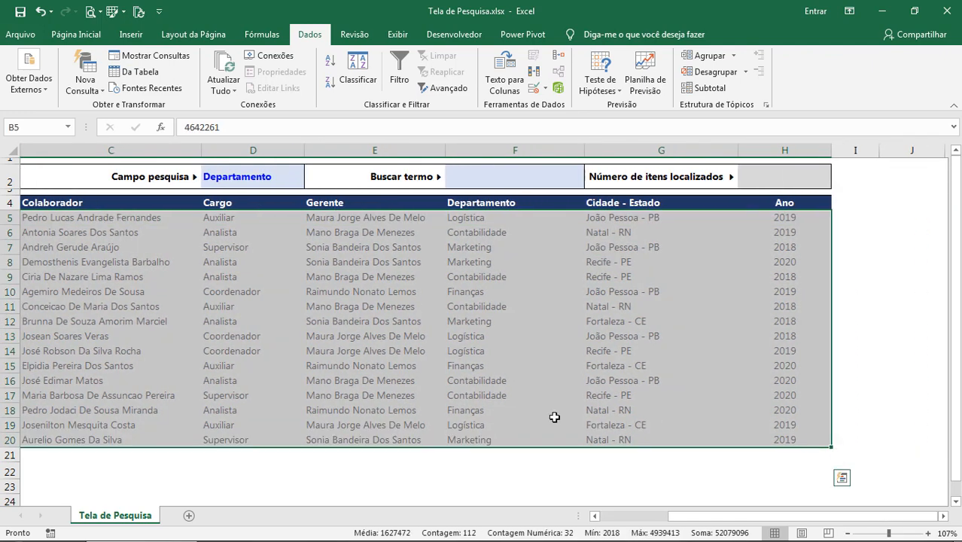
left_click_drag(720, 516, 647, 516)
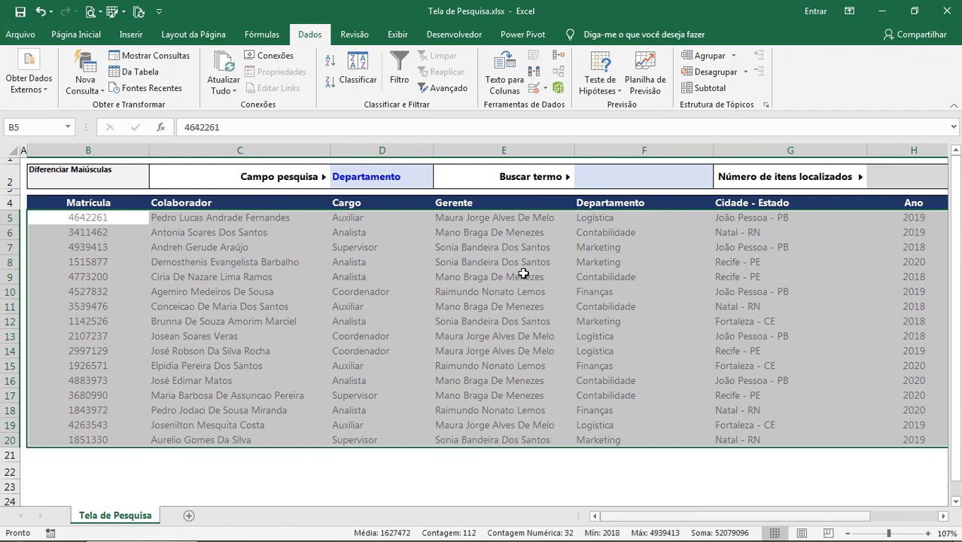
left_click(88, 37)
left_click(614, 83)
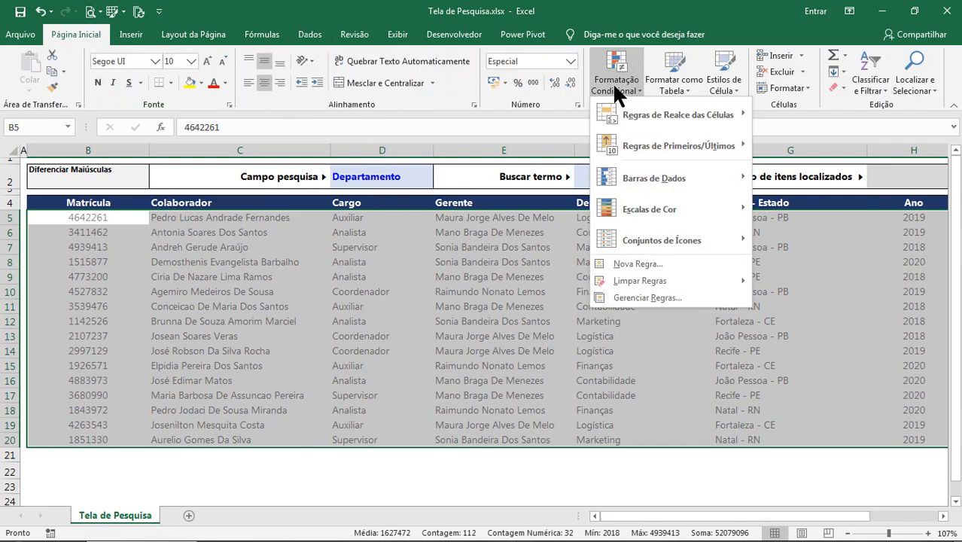
left_click(630, 265)
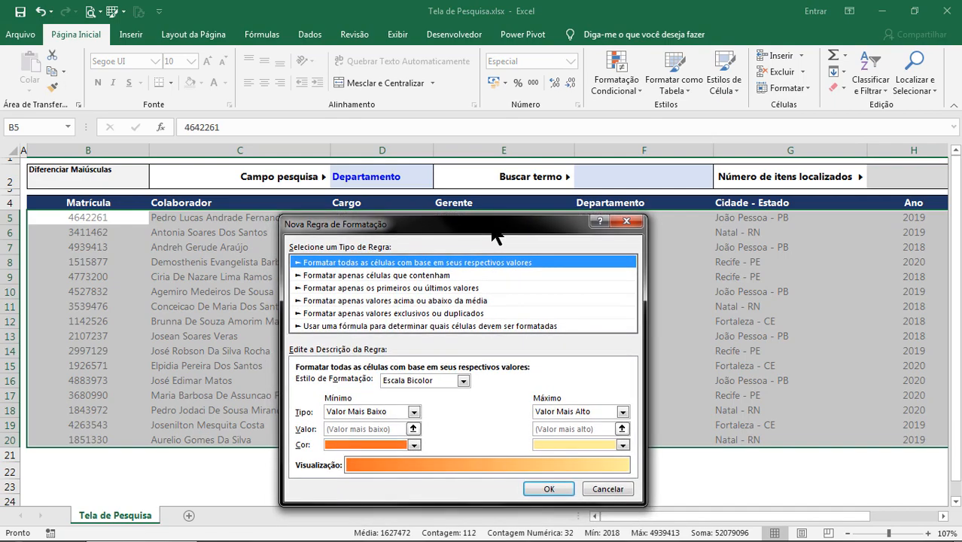
left_click_drag(492, 232, 492, 230)
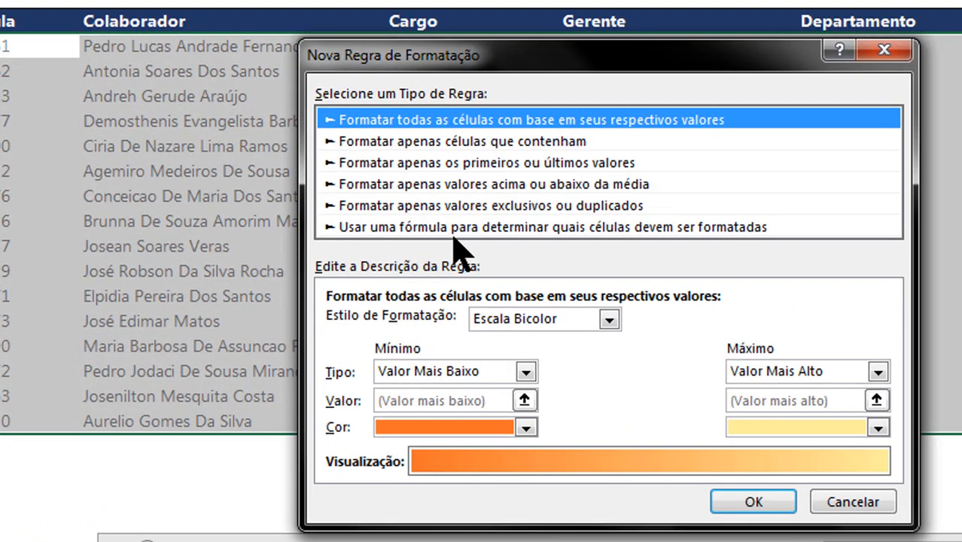
left_click(370, 326)
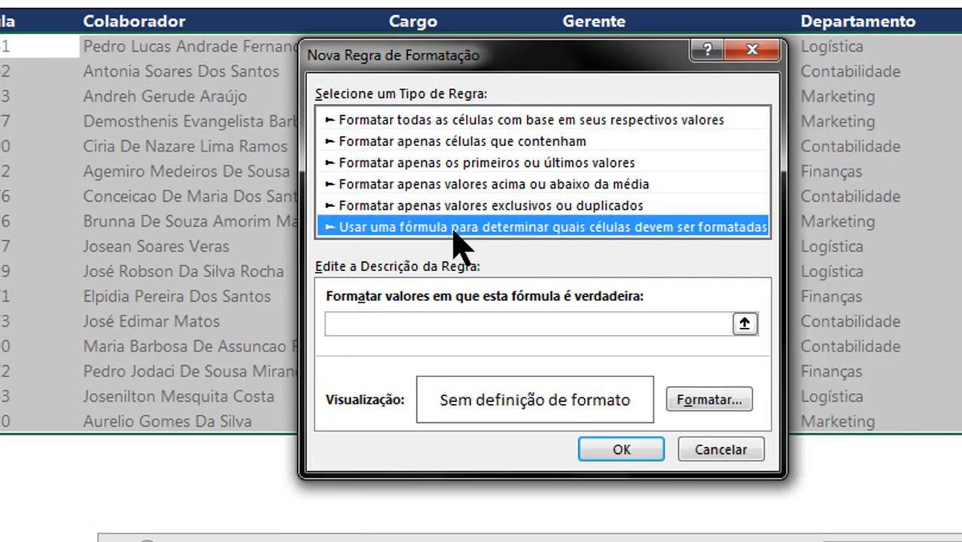
Step: Enter the rule formula =$D$2=$B$4, comparing the Campo pesquisa selection with the Matrícula header
left_click(460, 322)
type("=")
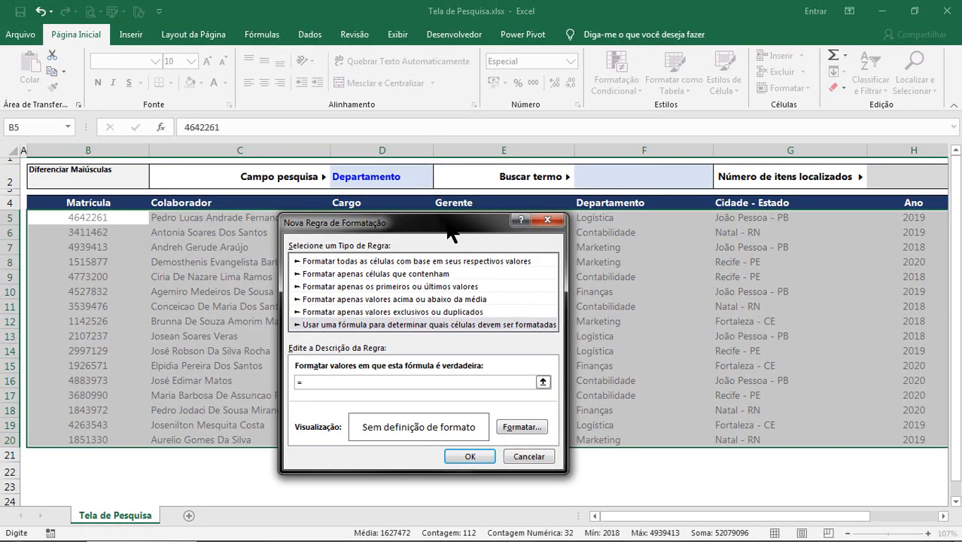
left_click_drag(452, 234, 506, 254)
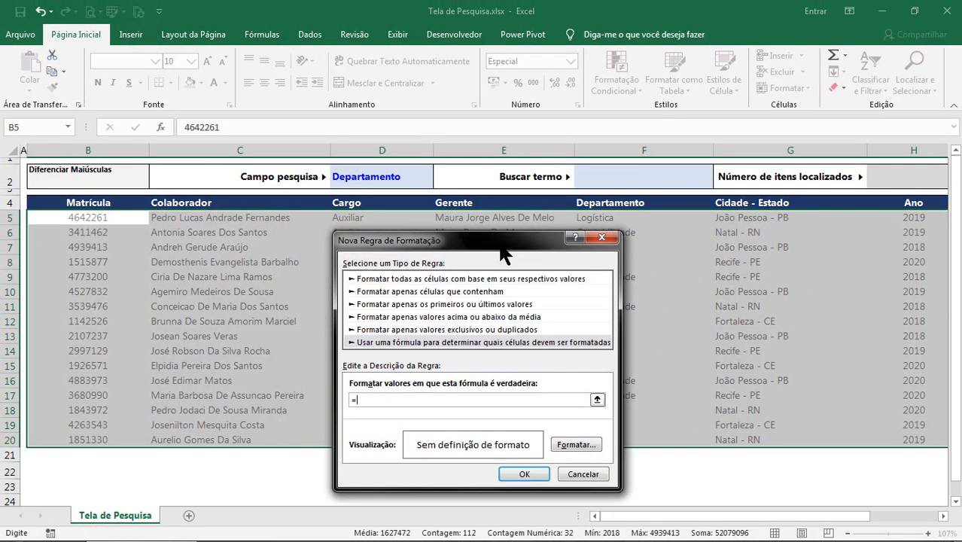
left_click(391, 177)
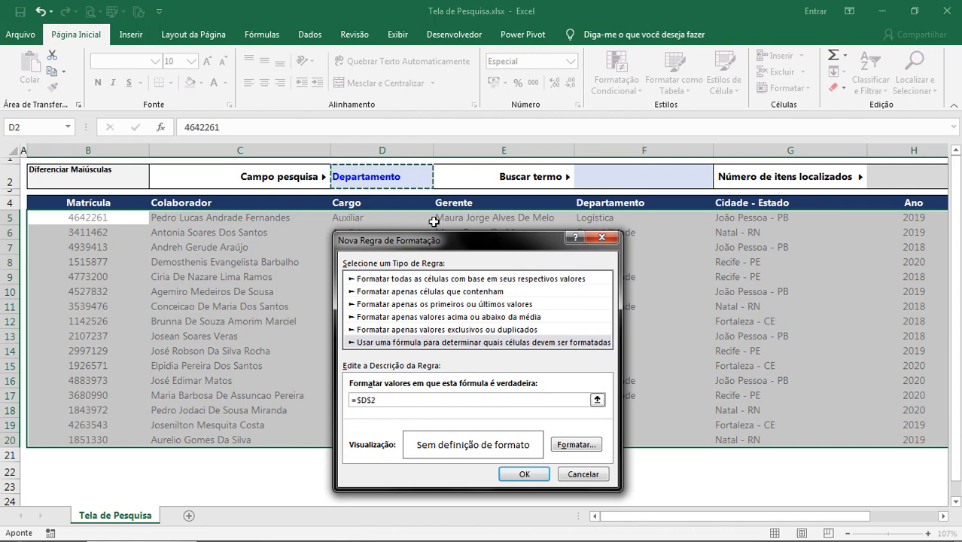
type("=")
left_click(66, 206)
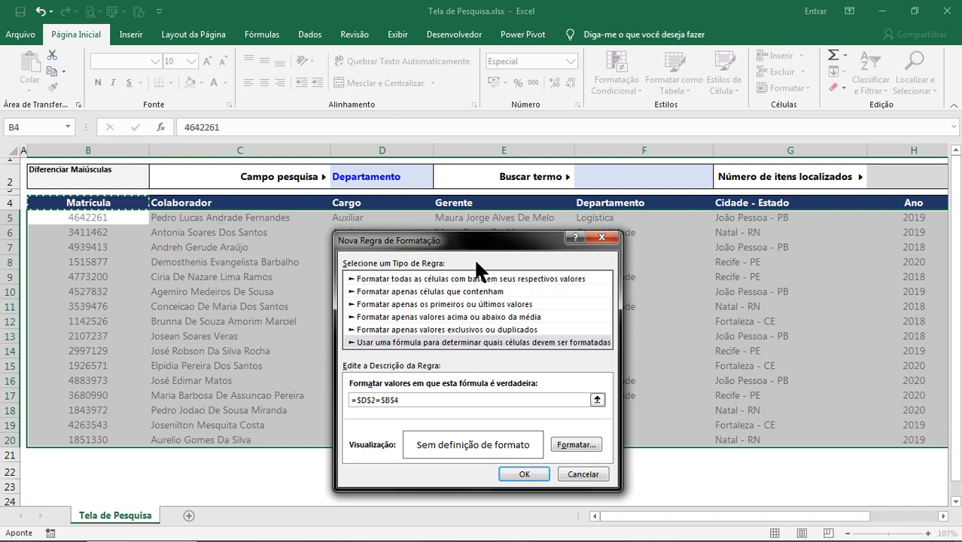
Step: Make the header reference's column relative so the rule formula reads =$D$2=B$4
left_click_drag(377, 404, 361, 405)
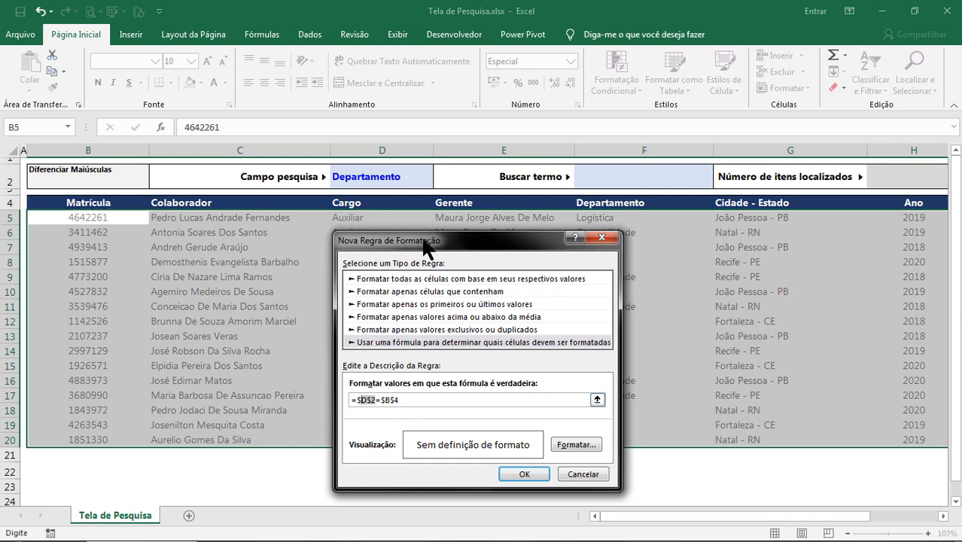
left_click_drag(423, 242, 414, 222)
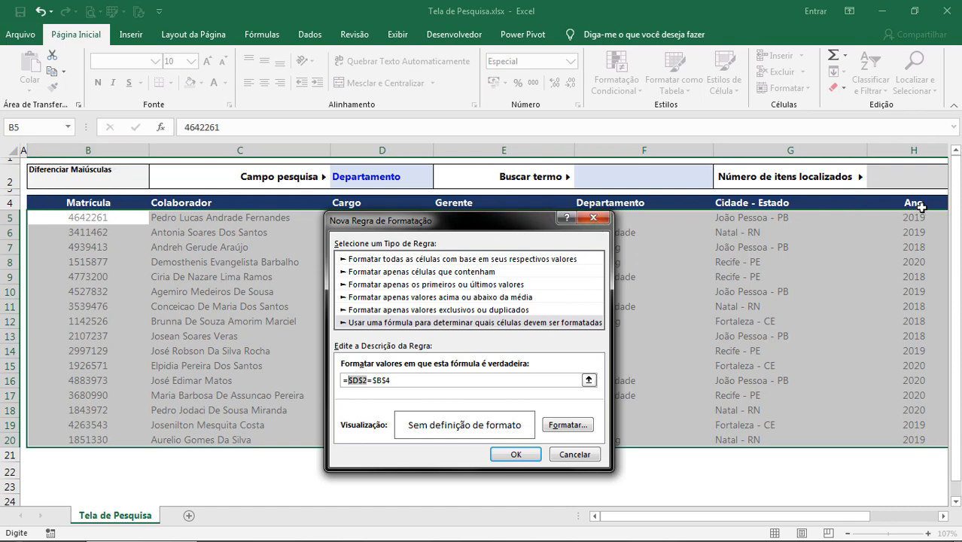
left_click(379, 380)
left_click_drag(401, 225, 371, 218)
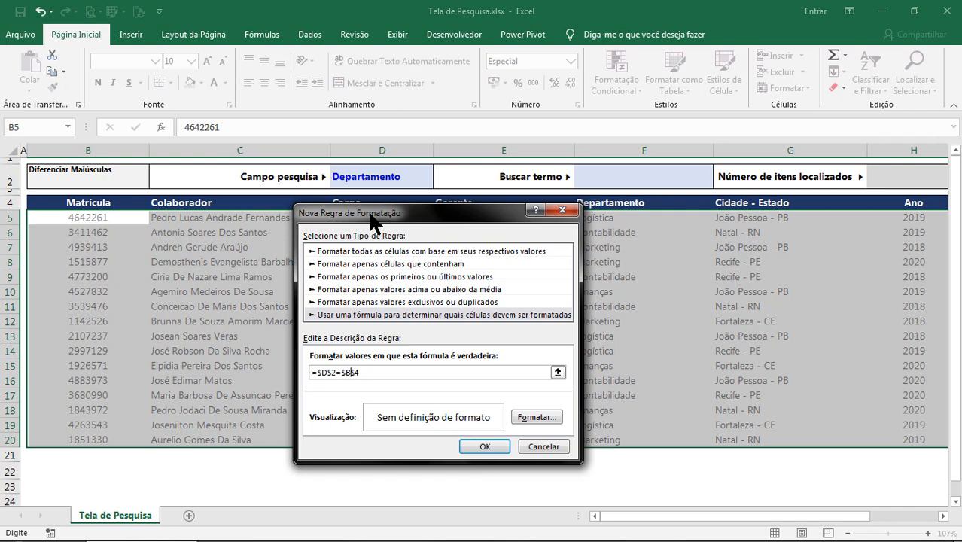
left_click_drag(374, 218, 405, 231)
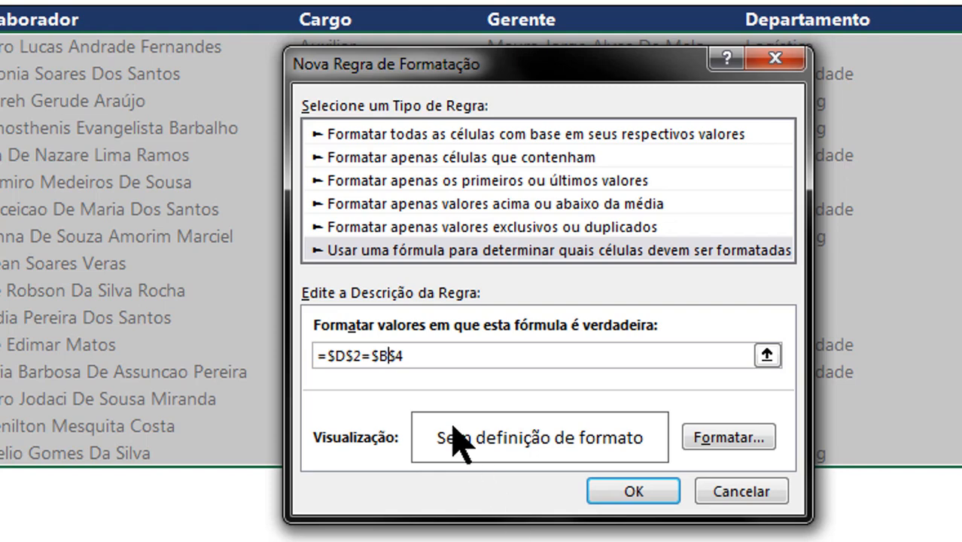
left_click(379, 355)
key("BackSpace")
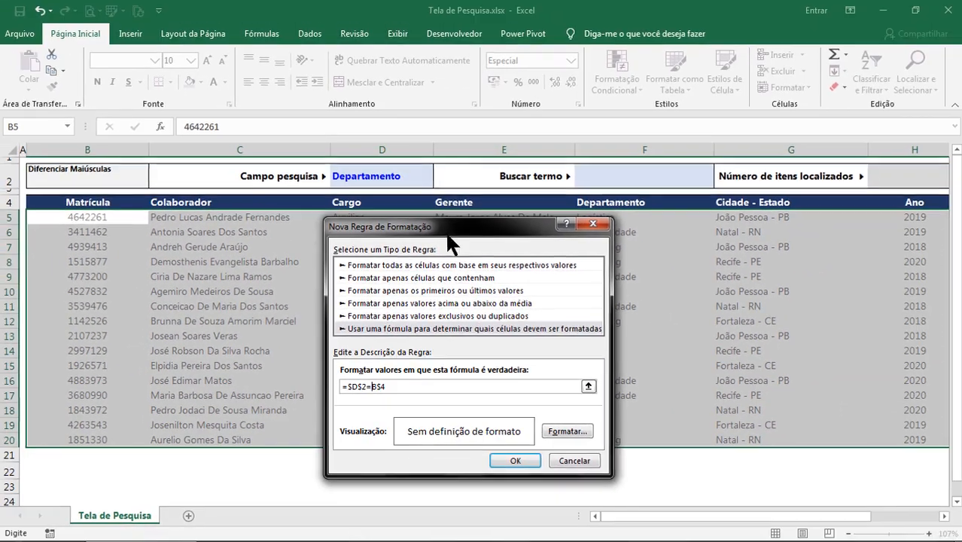
Step: Give the rule a blue font colour with Regular style and apply it to the selected data
left_click_drag(484, 141, 473, 128)
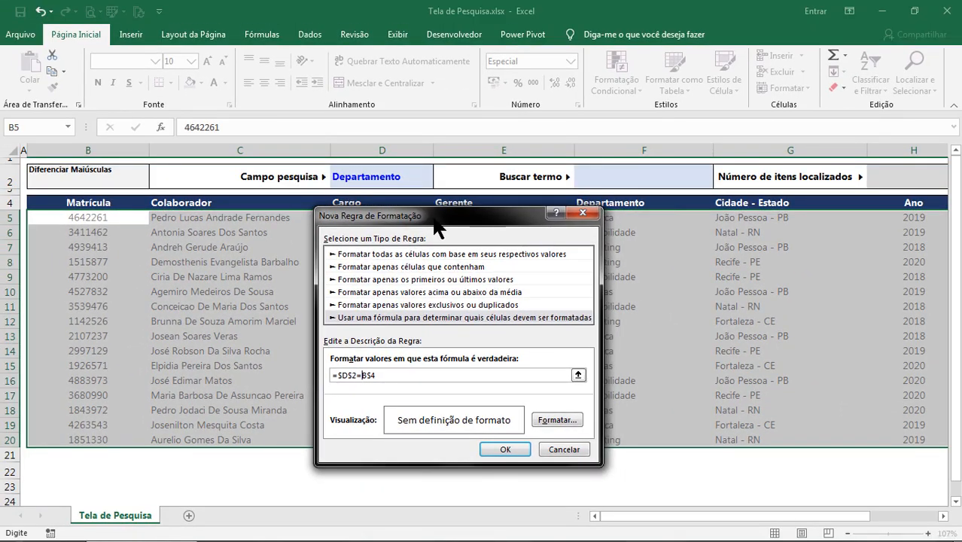
left_click(557, 420)
left_click(509, 316)
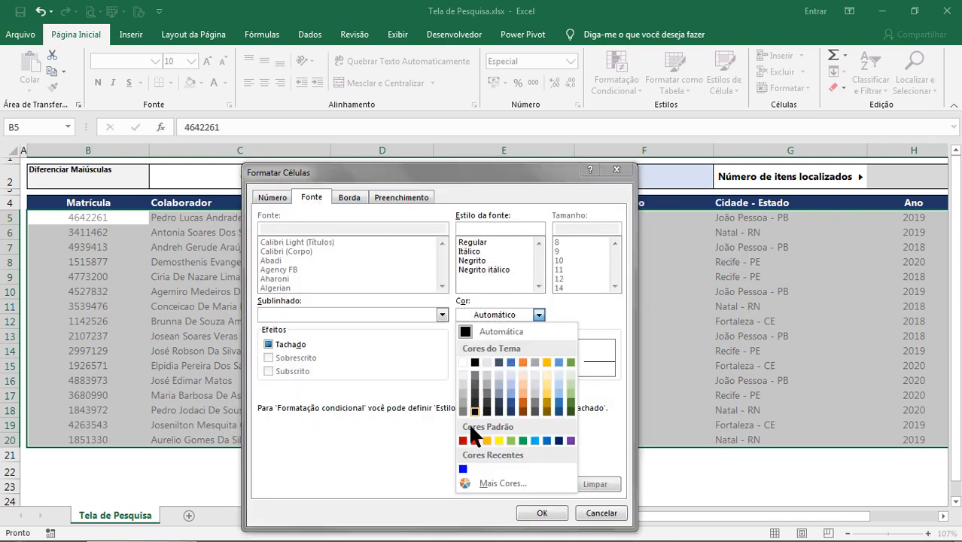
left_click(465, 470)
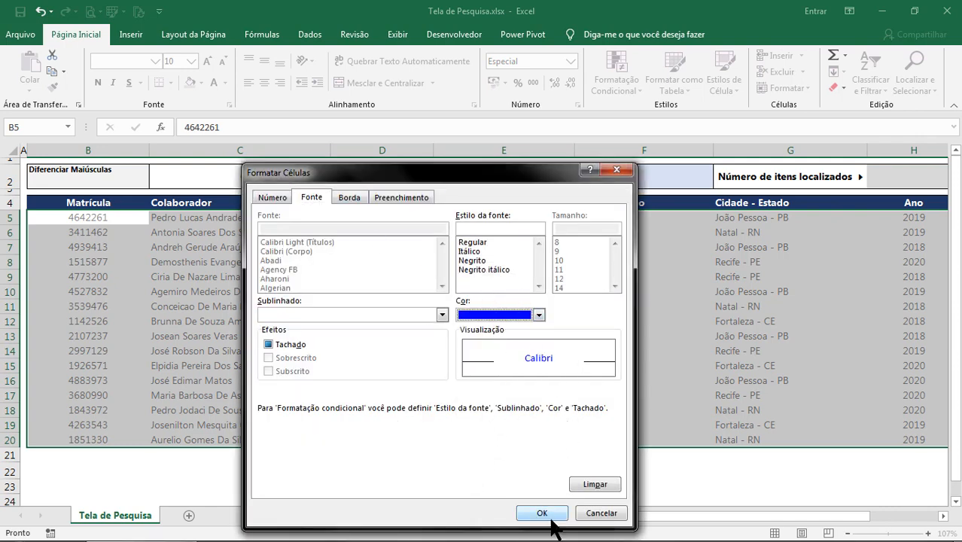
left_click(474, 242)
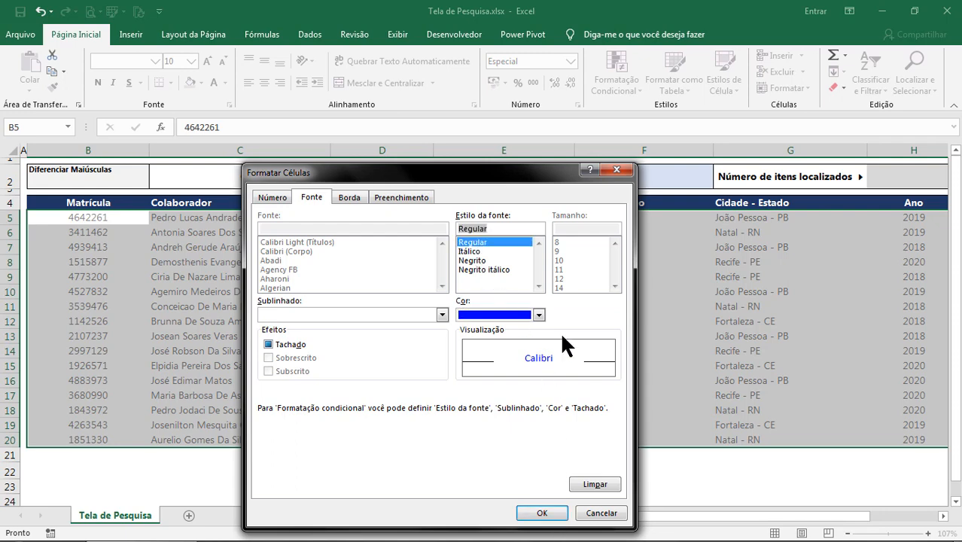
left_click(544, 515)
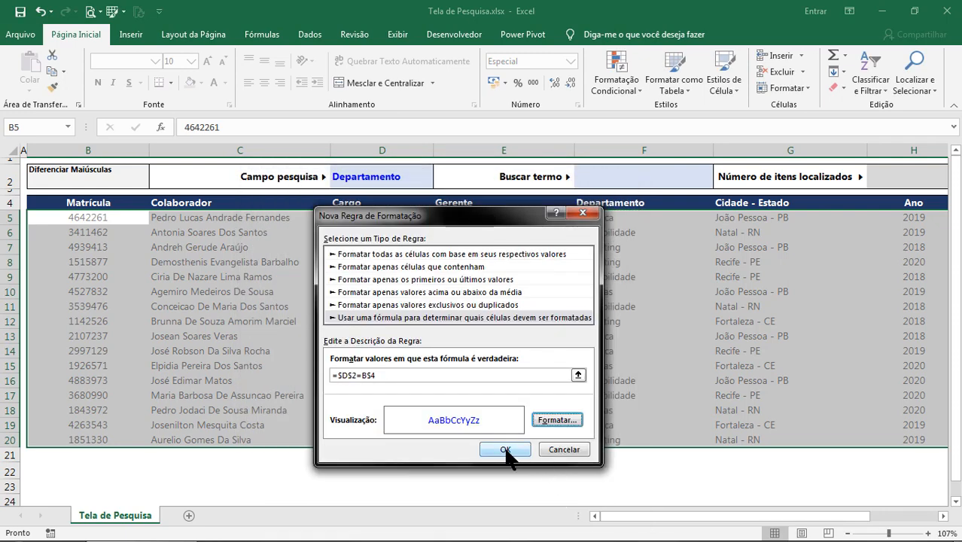
left_click(507, 510)
Step: Compare the Campo pesquisa selection in D2 with the conditional formatting on the department values in F5:F20
left_click(632, 263)
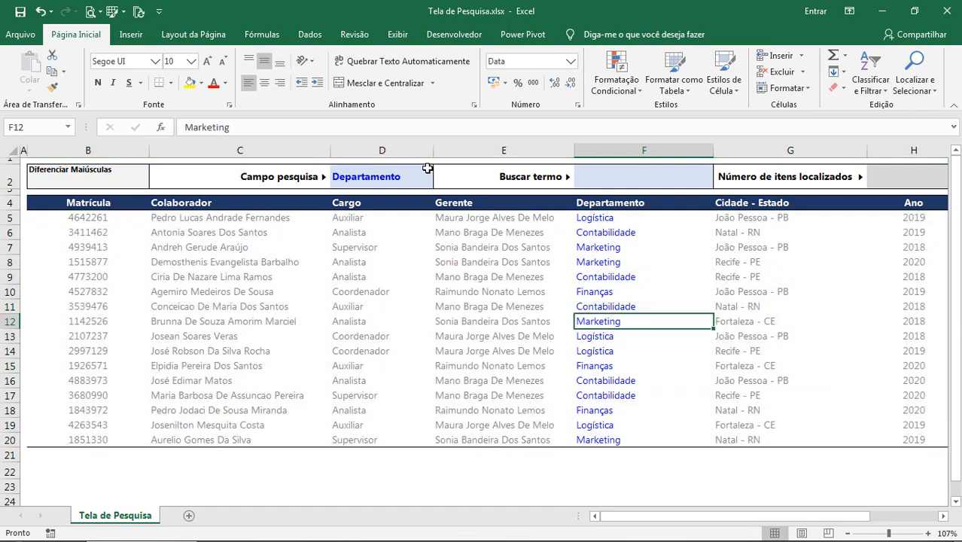
left_click(404, 172)
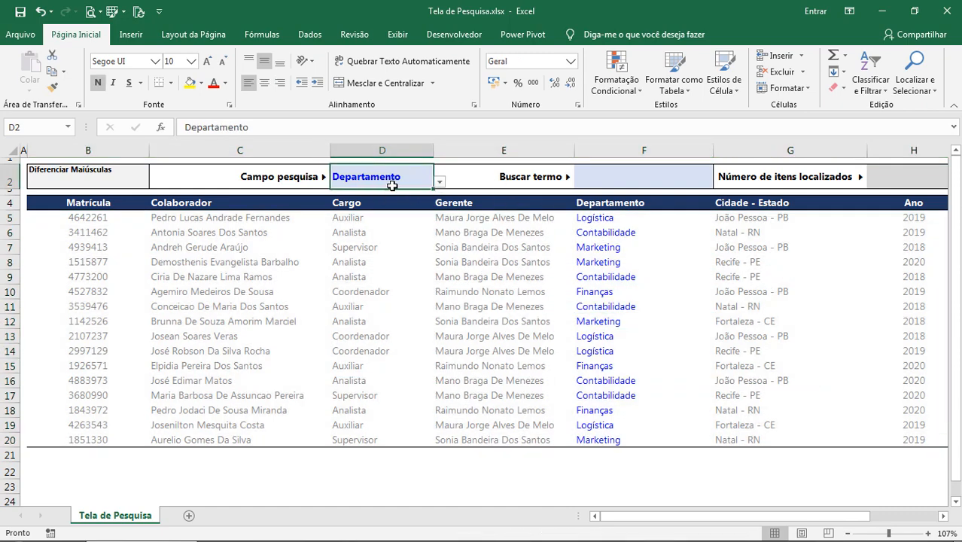
left_click_drag(612, 219, 613, 441)
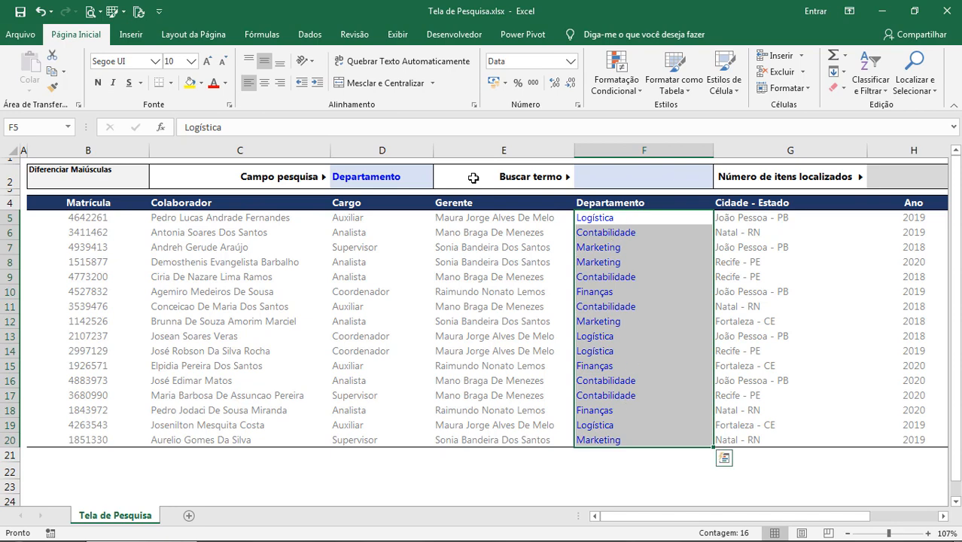
Step: Switch the Campo pesquisa selection in D2 to Colaborador and examine the formatting of the employee names column
left_click(407, 173)
left_click(439, 183)
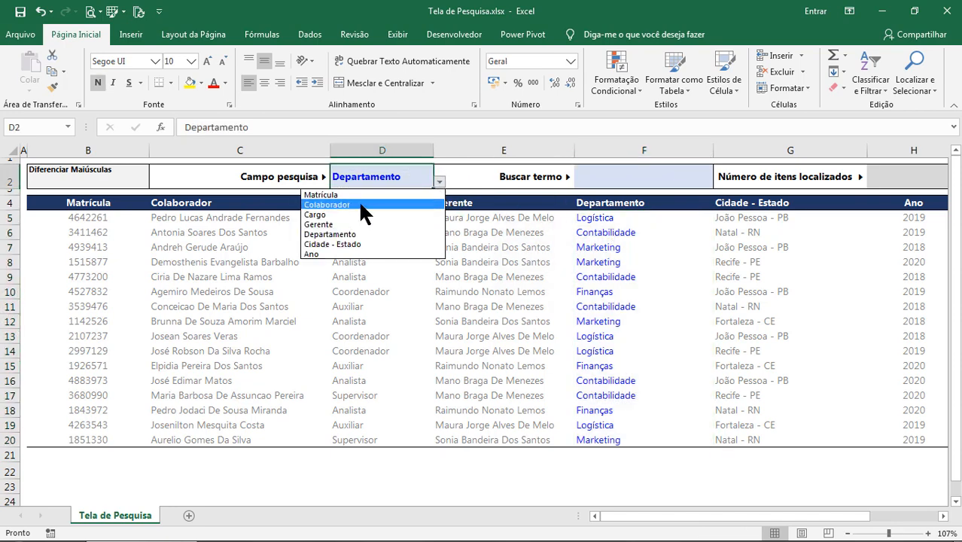
left_click(359, 203)
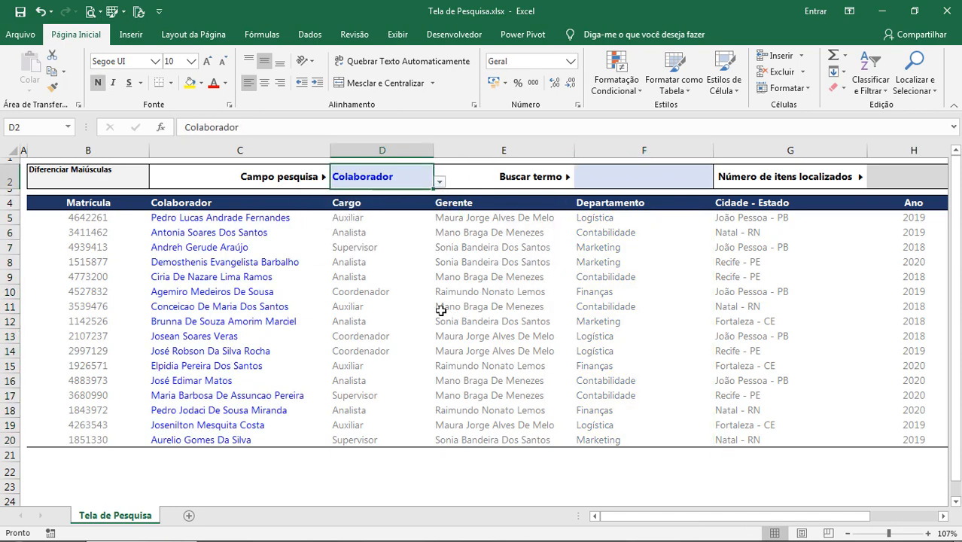
left_click_drag(243, 217, 279, 441)
left_click(404, 352)
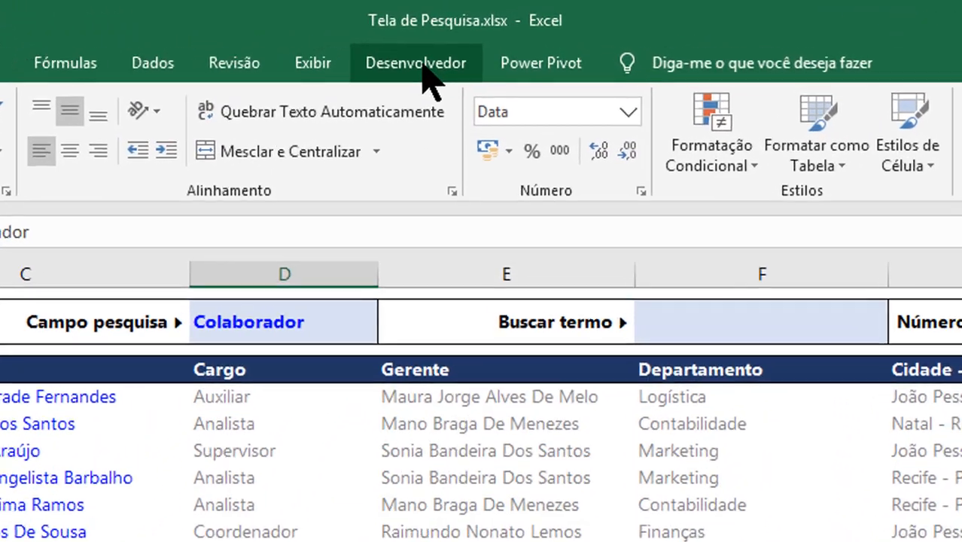
Step: Insert an option button form control in the blank area below the table, across columns C and D in rows 22 and 23
left_click(455, 35)
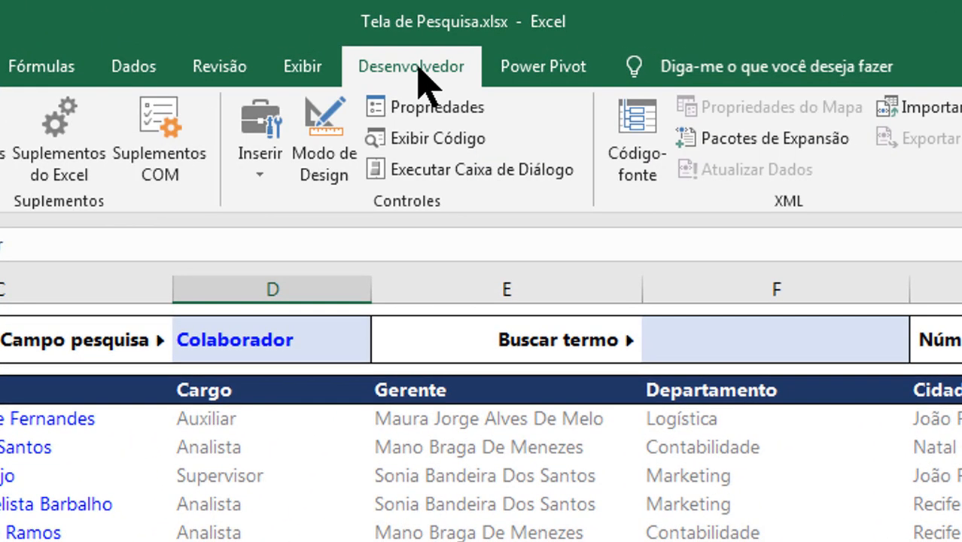
left_click(269, 173)
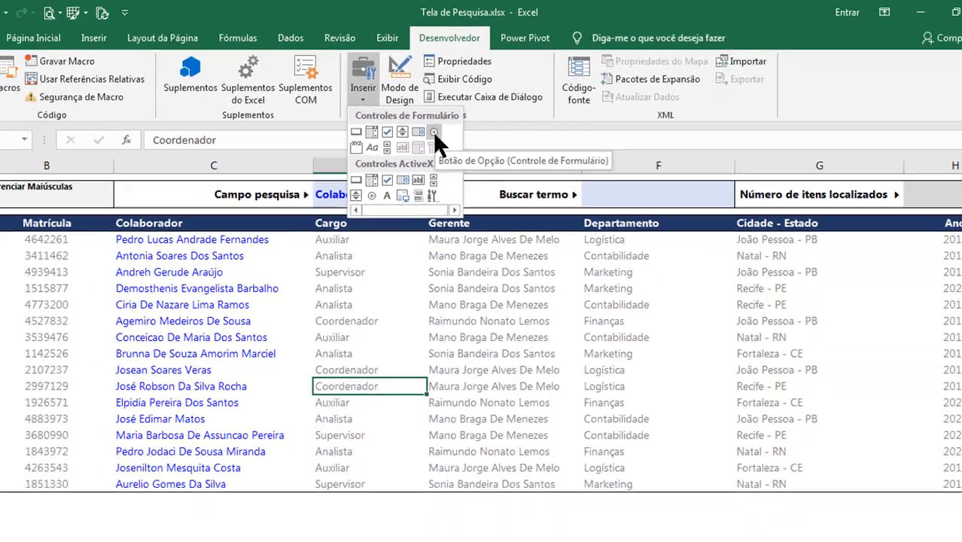
left_click(432, 131)
scroll(297, 354, "down", 4)
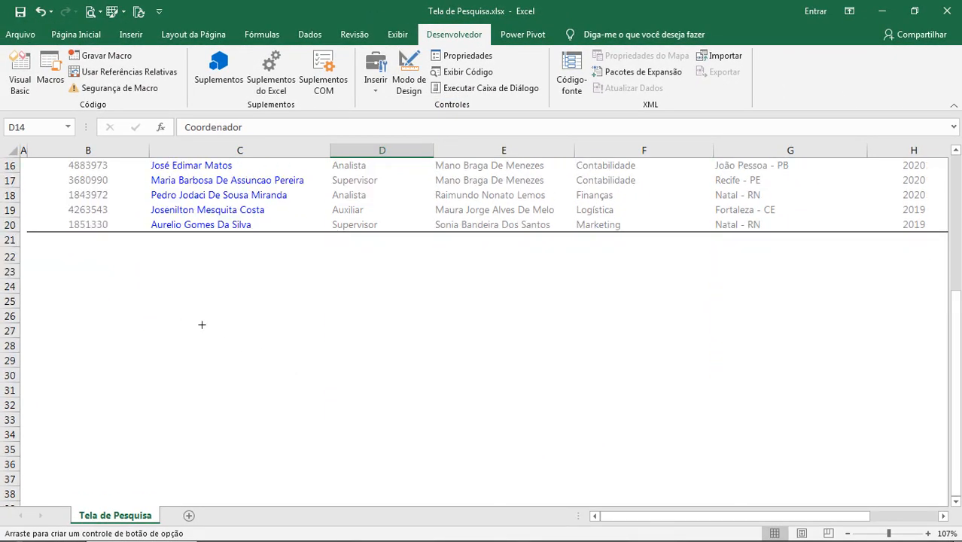
scroll(202, 324, "up", 5)
scroll(233, 334, "down", 3)
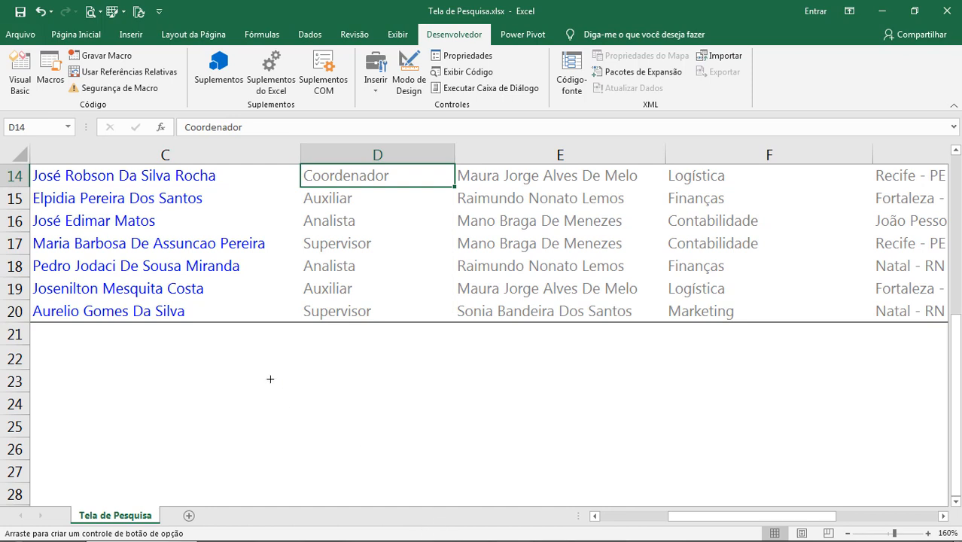
mouse_move(248, 351)
left_mouse_down()
mouse_move(284, 374)
mouse_move(336, 384)
left_mouse_up()
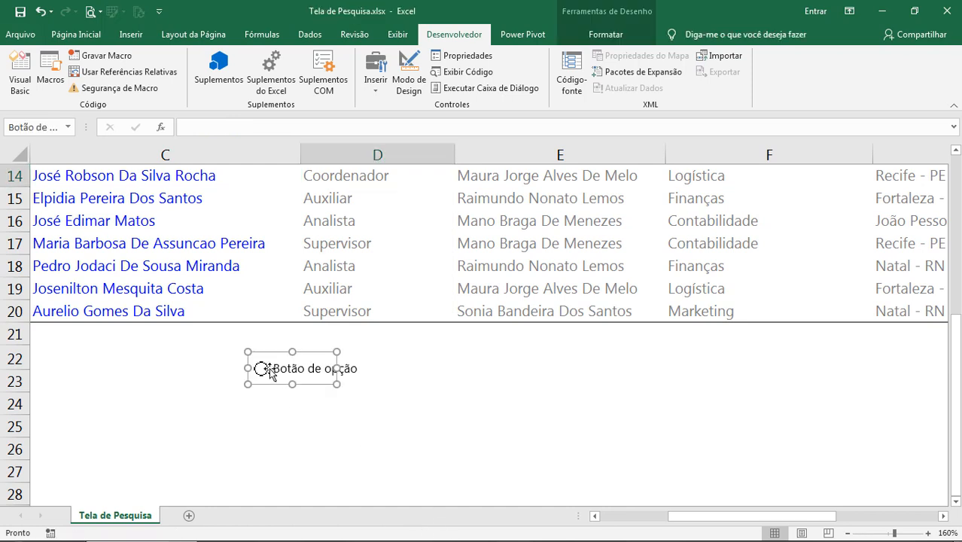
Step: Replace the option button's caption with "Sim" and narrow its frame to fit the shorter text
left_click(272, 369)
type("Sim")
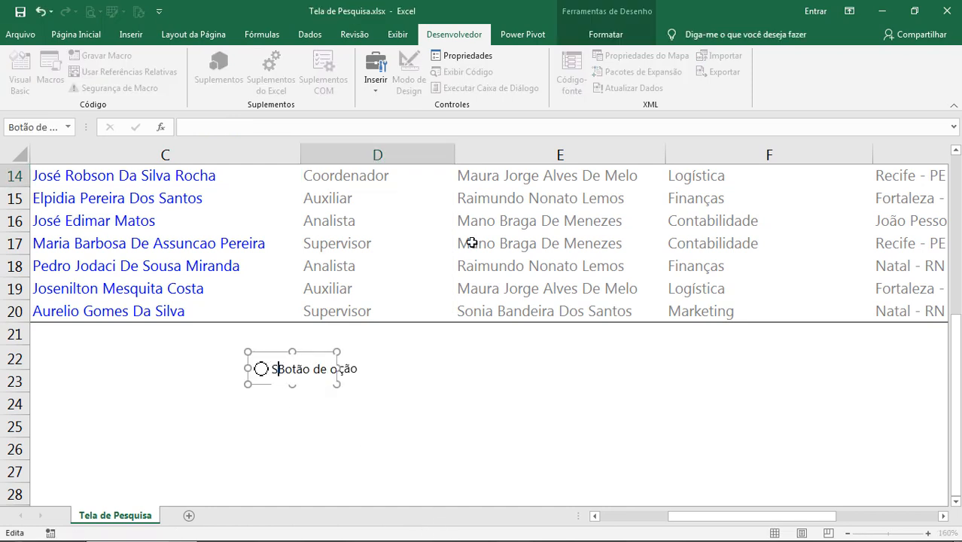
key("Delete")
key("Delete")
key("Delete")
key("Delete")
key("Delete")
key("Delete")
key("Delete")
key("Delete")
key("Delete")
key("Delete")
key("Delete")
key("Delete")
key("Delete")
key("Delete")
key("Delete")
key("Delete")
left_click(386, 375)
right_click(305, 370)
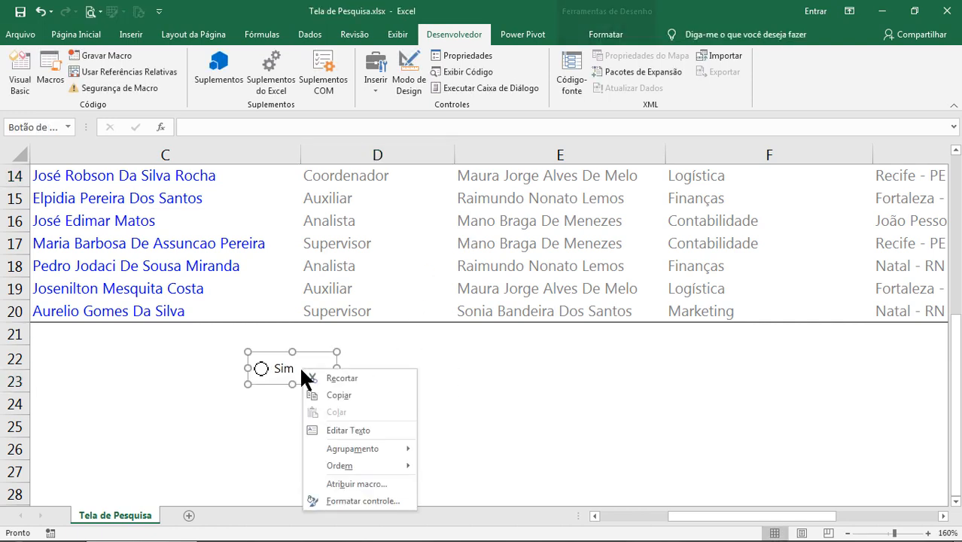
key("Escape")
left_click_drag(335, 372, 310, 373)
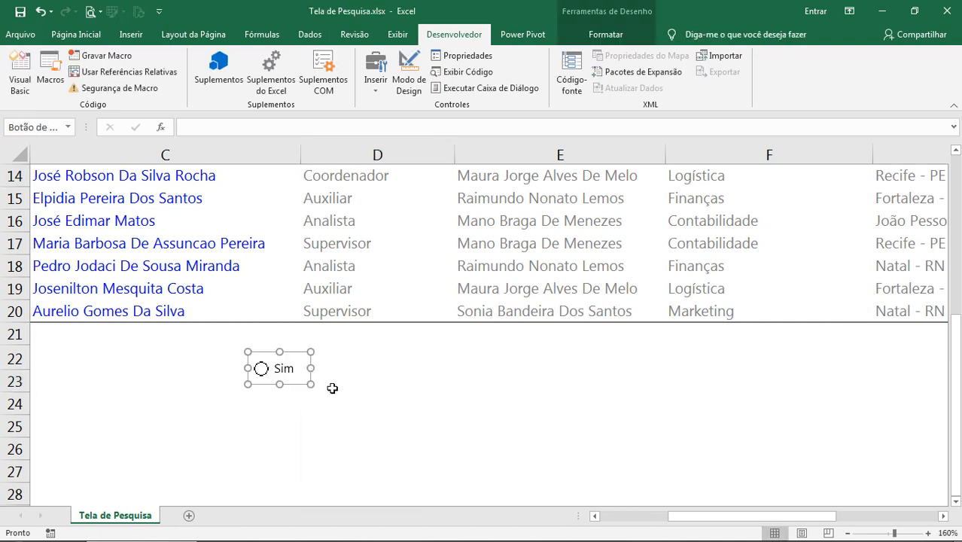
Step: Format the Sim option button with 3D shading and link it to cell A1
right_click(294, 383)
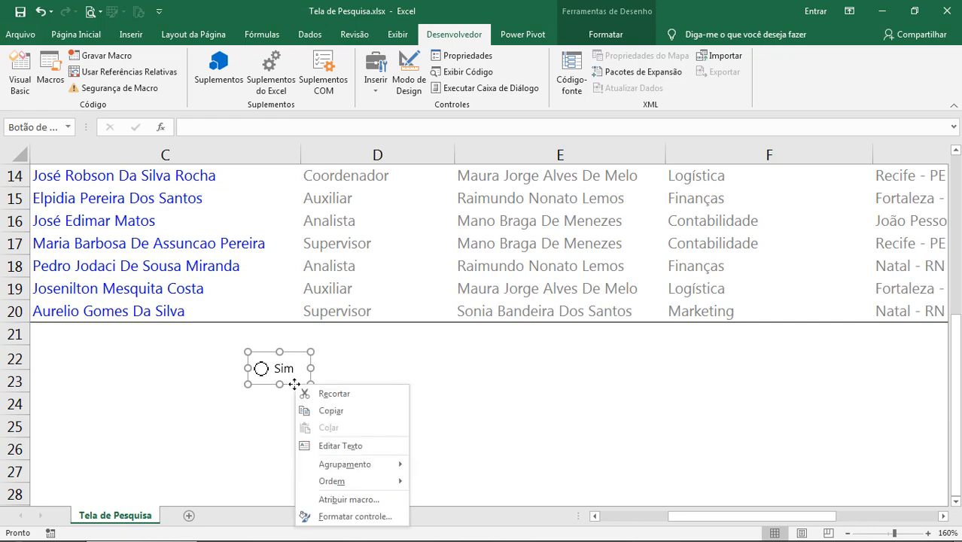
left_click(355, 516)
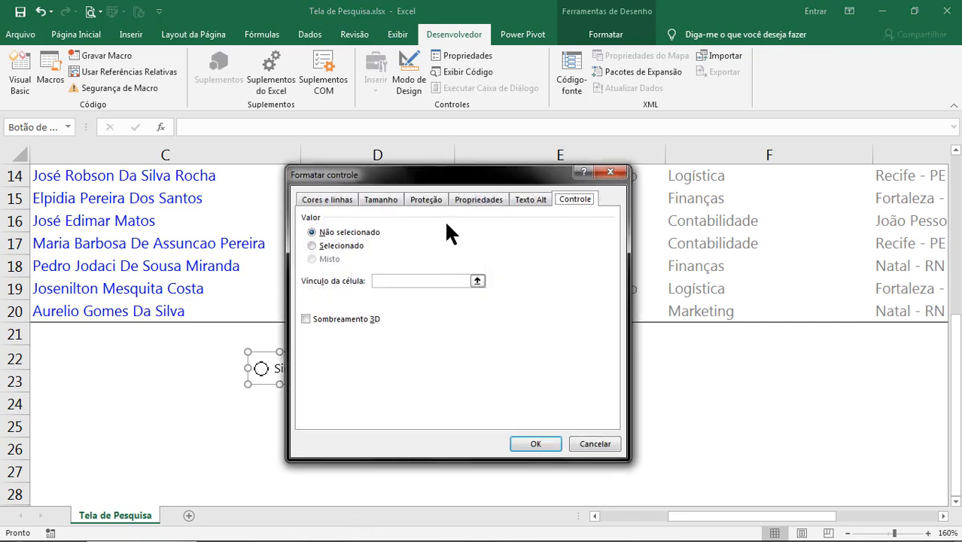
left_click_drag(430, 183, 562, 169)
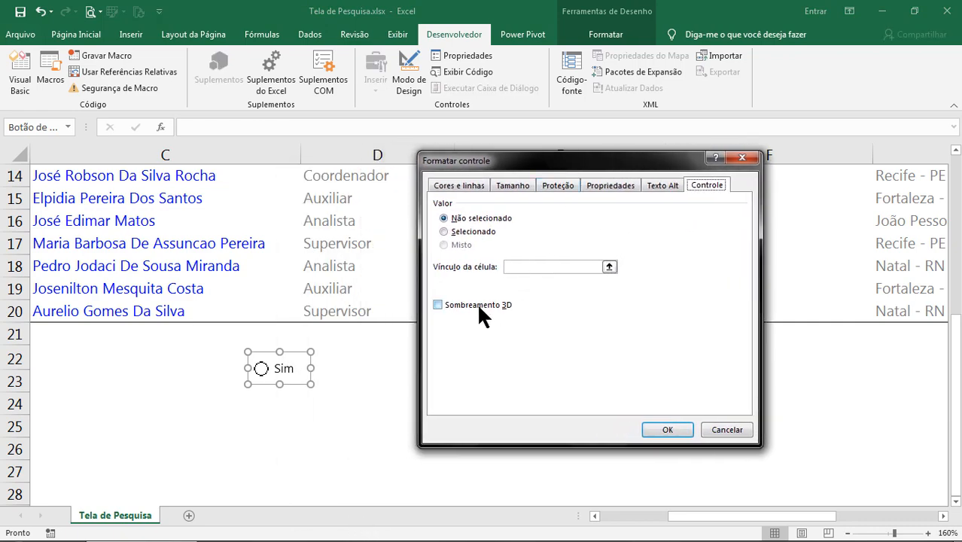
left_click(452, 307)
left_click(517, 268)
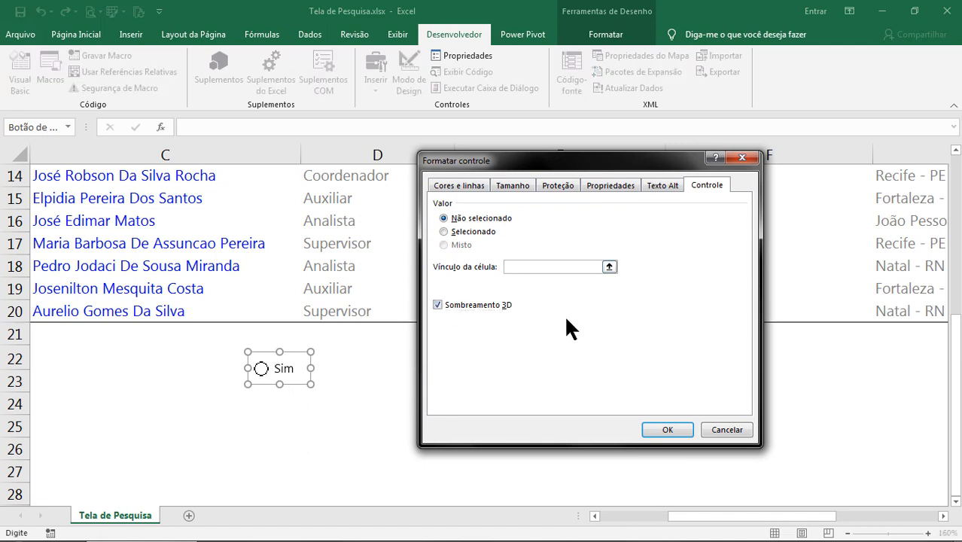
type("a1")
key("BackSpace")
key("BackSpace")
type("A1")
left_click(669, 431)
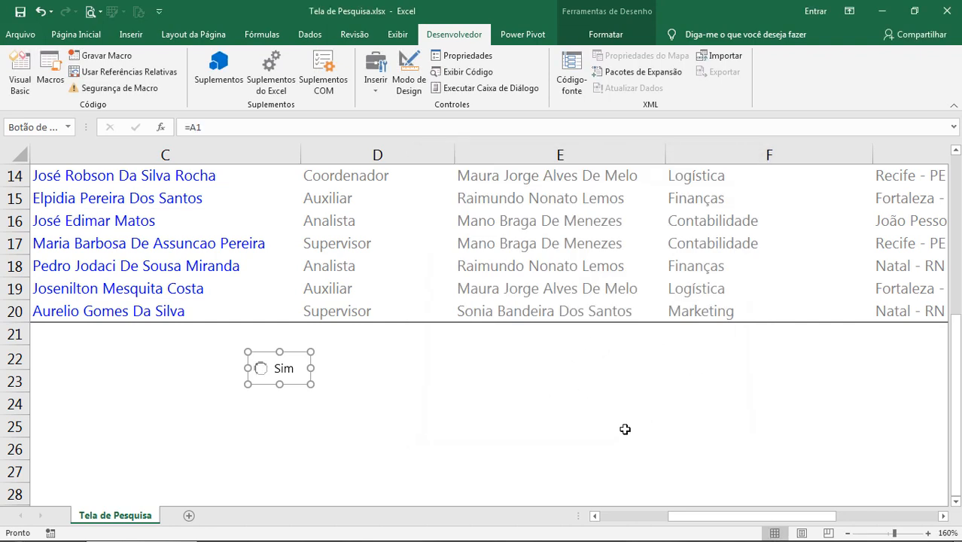
left_click(622, 427)
Step: Duplicate the Sim option button and place the copy beside the original in column D
right_click(302, 380)
key("Escape")
left_click_drag(294, 380, 356, 382)
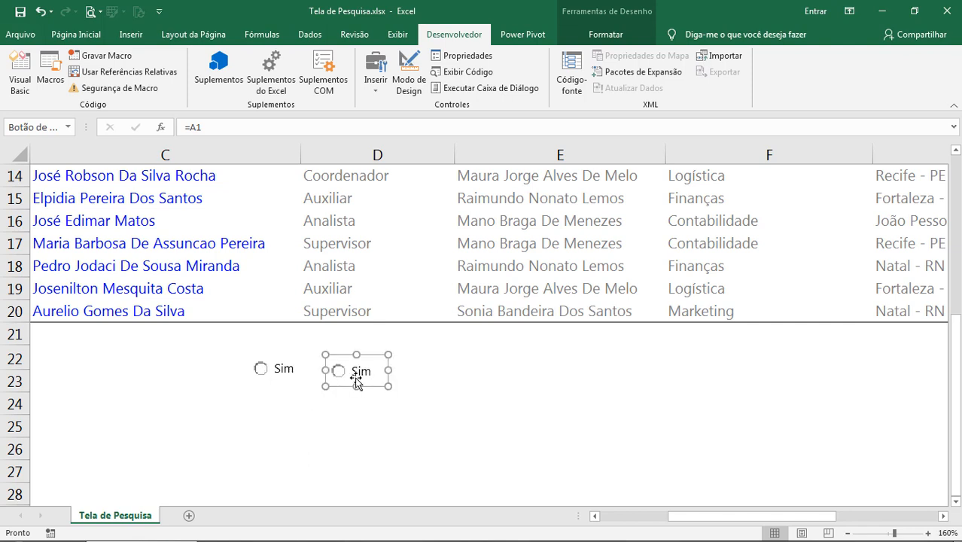
Step: Change the caption of the copied option button to "Não"
right_click(362, 384)
left_click(414, 444)
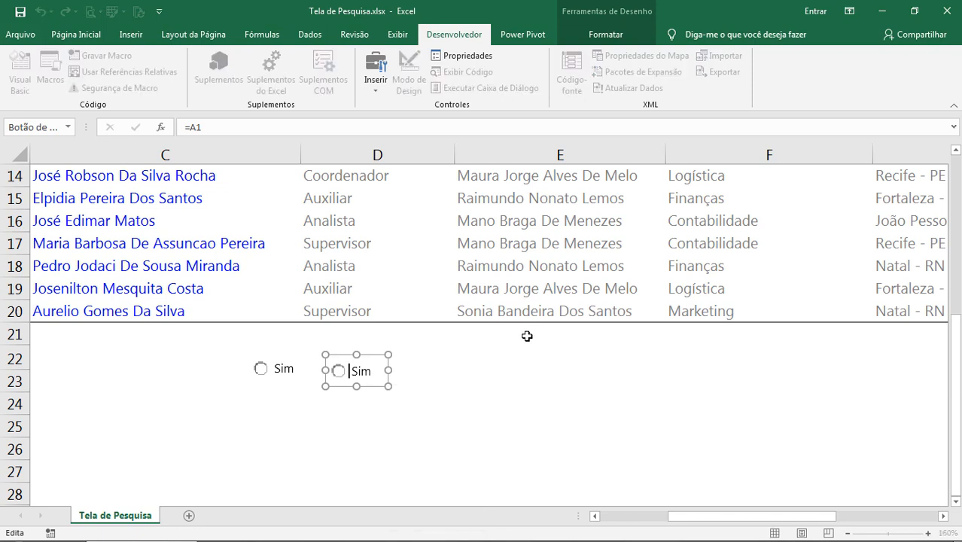
type("N")
type("ão")
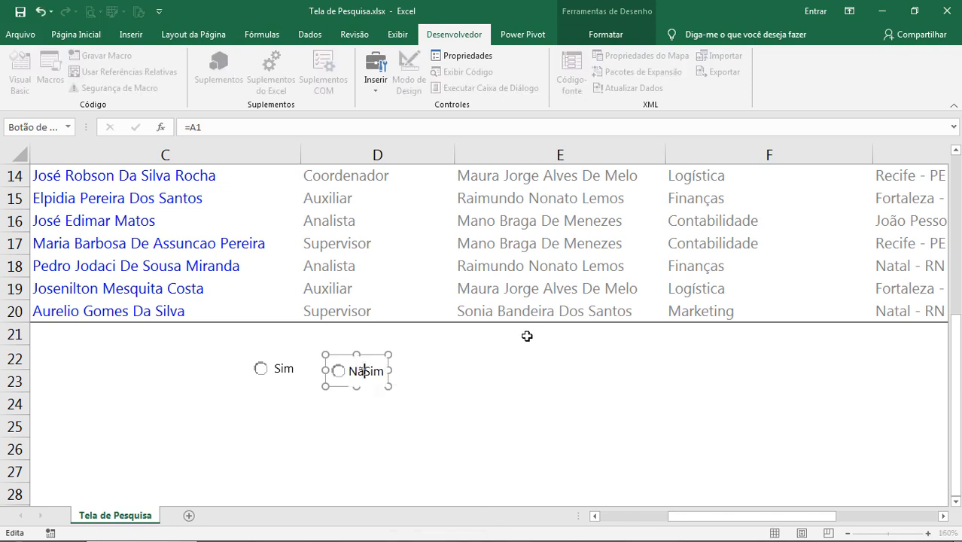
key("Delete")
key("Delete")
key("Delete")
left_click(524, 378)
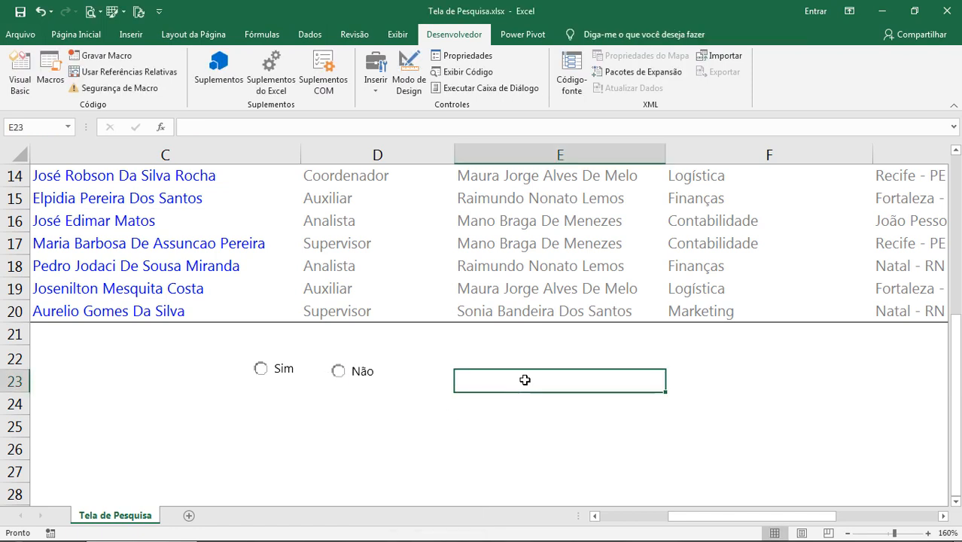
Step: Move the Sim and Não option buttons together into cell B2, under the Diferenciar Maiúsculas label
scroll(448, 402, "down", 5)
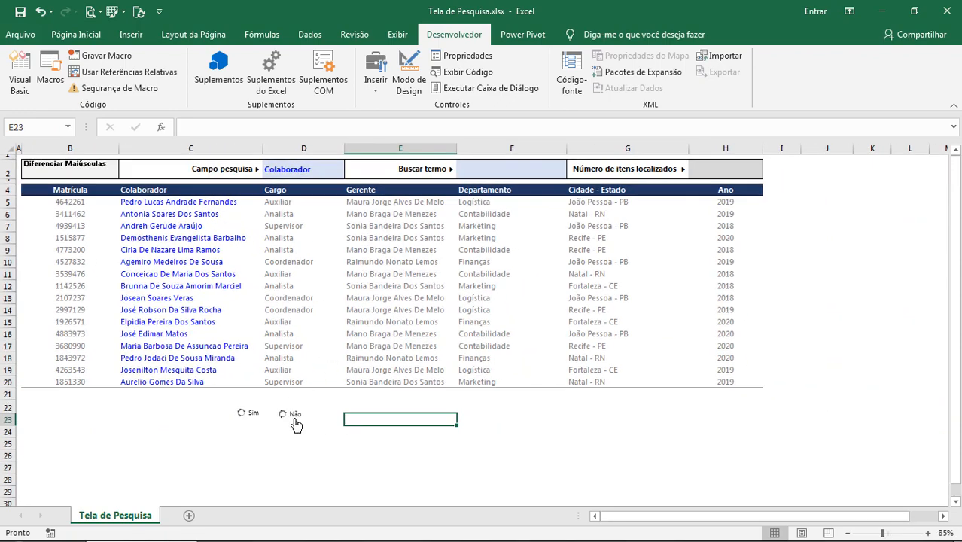
right_click(292, 417)
key("Escape")
left_click(247, 413, "ctrl")
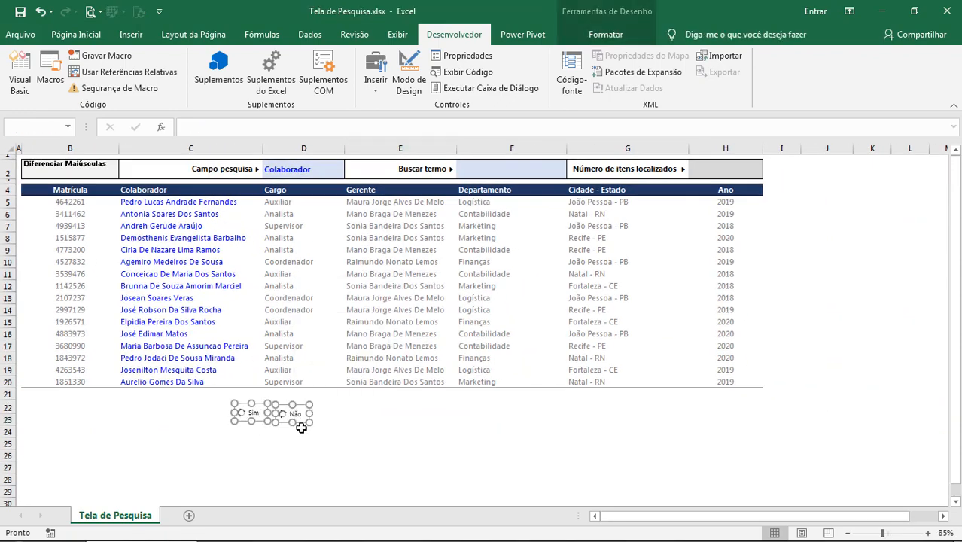
left_click_drag(299, 423, 102, 174)
Step: Align the Sim and Não option buttons along their top edges
scroll(338, 292, "up", 3)
scroll(337, 292, "up", 3)
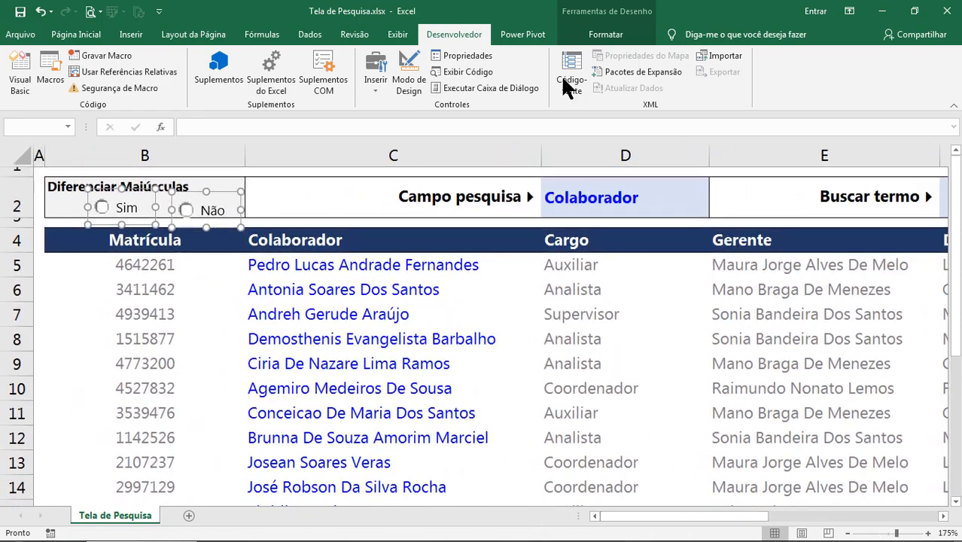
left_click(607, 35)
left_click(841, 58)
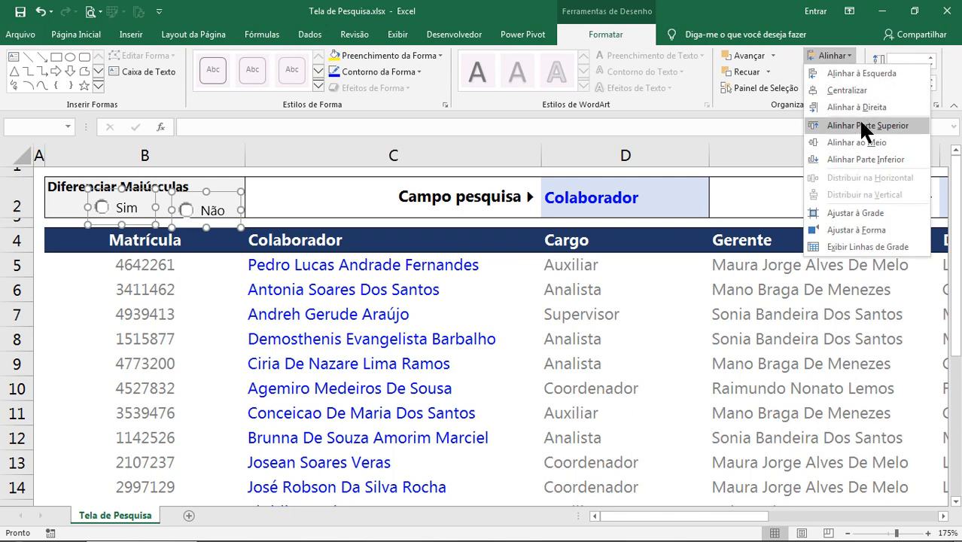
left_click(867, 126)
left_click(278, 303)
Step: Shift both option buttons slightly up and to the left so they sit inside cell B2 below the label
right_click(140, 217)
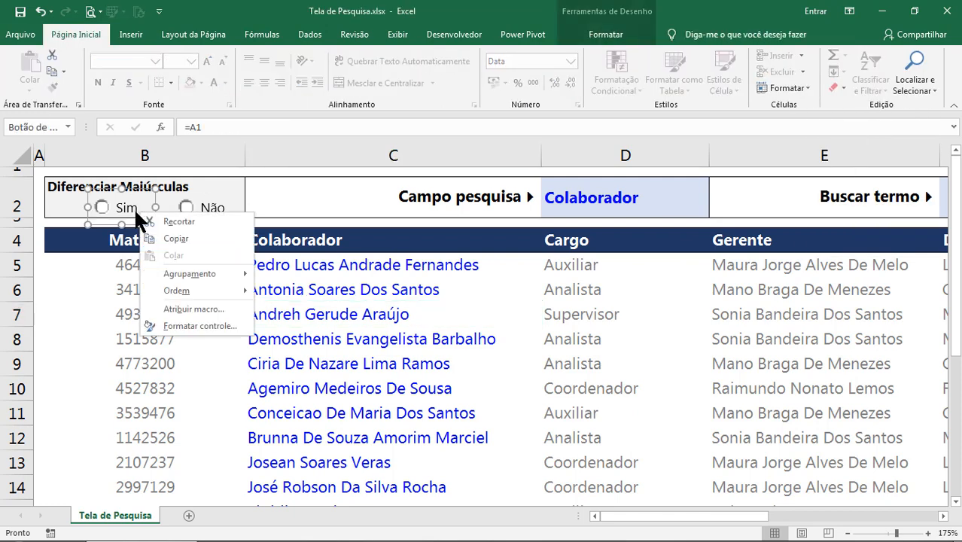
key("Escape")
left_click(216, 217, "ctrl")
left_click_drag(207, 188, 204, 221)
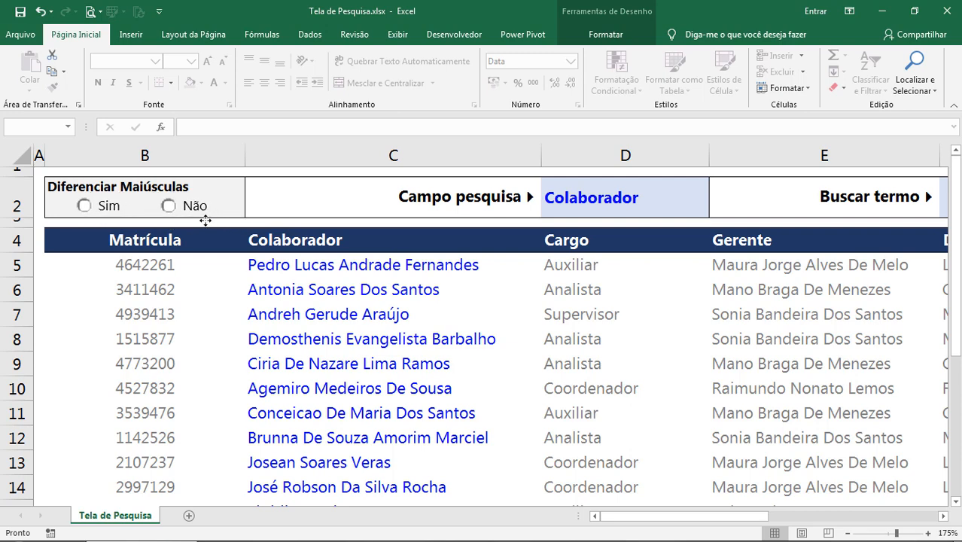
left_click(256, 288)
Step: Nudge the Não option button left, closer to the Sim option button
right_click(203, 204)
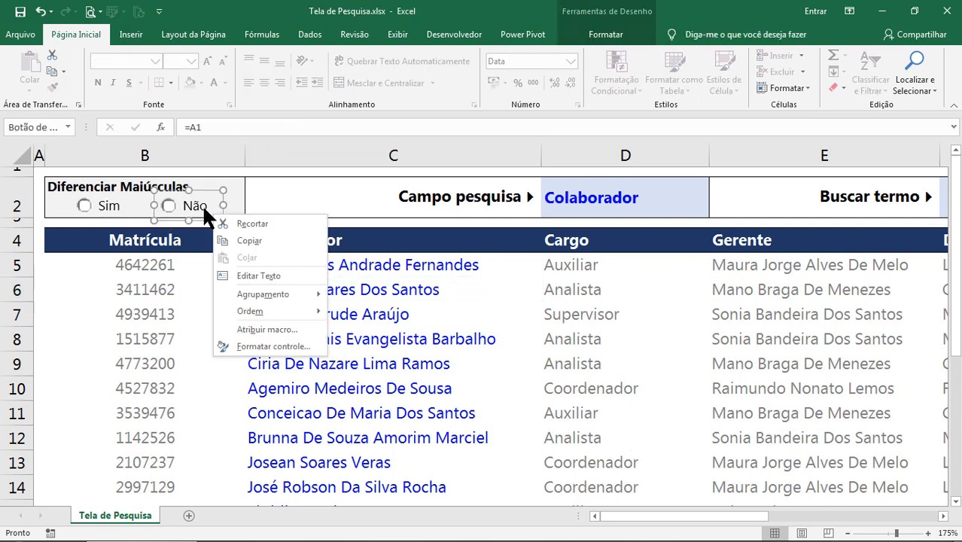
key("Escape")
key("Left")
key("Left")
key("Left")
key("Left")
key("Left")
key("Left")
key("Left")
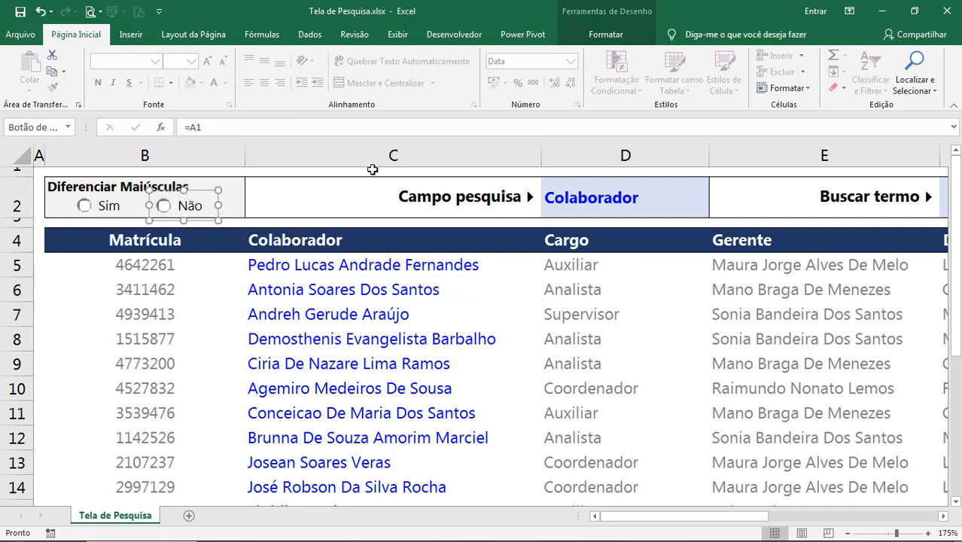
right_click(115, 208)
key("Escape")
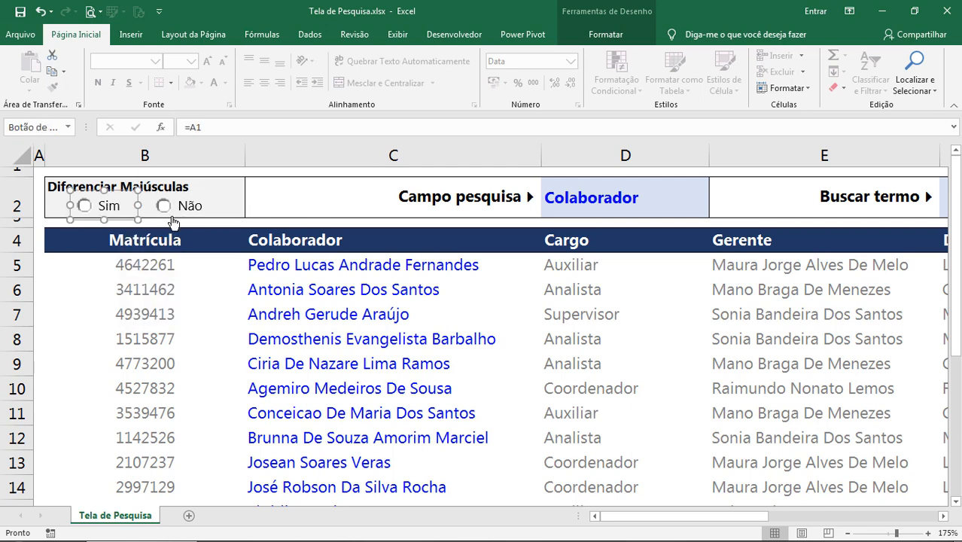
left_click(193, 217, "ctrl")
right_click(194, 216)
key("Escape")
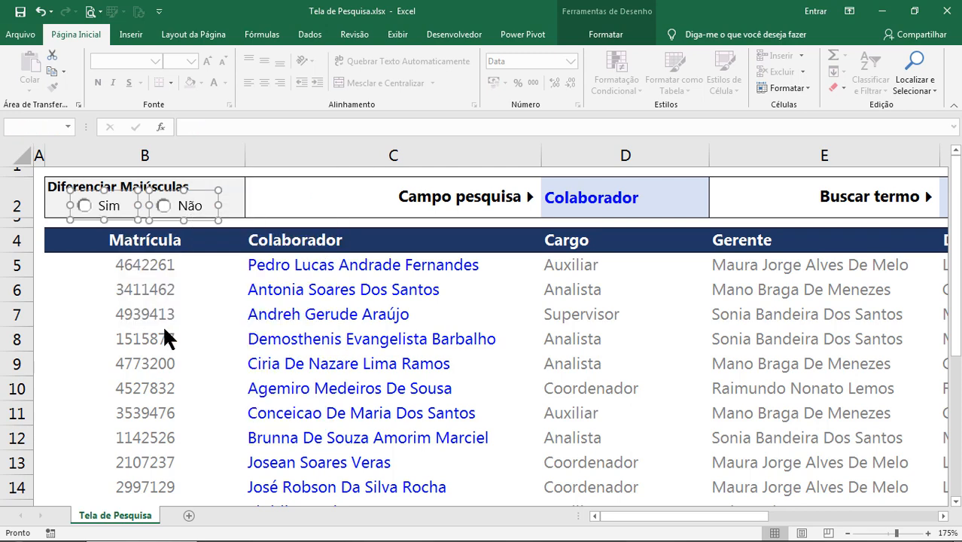
key("Escape")
Step: Nudge the Não option button a little further left to finish the spacing in B2
right_click(197, 207)
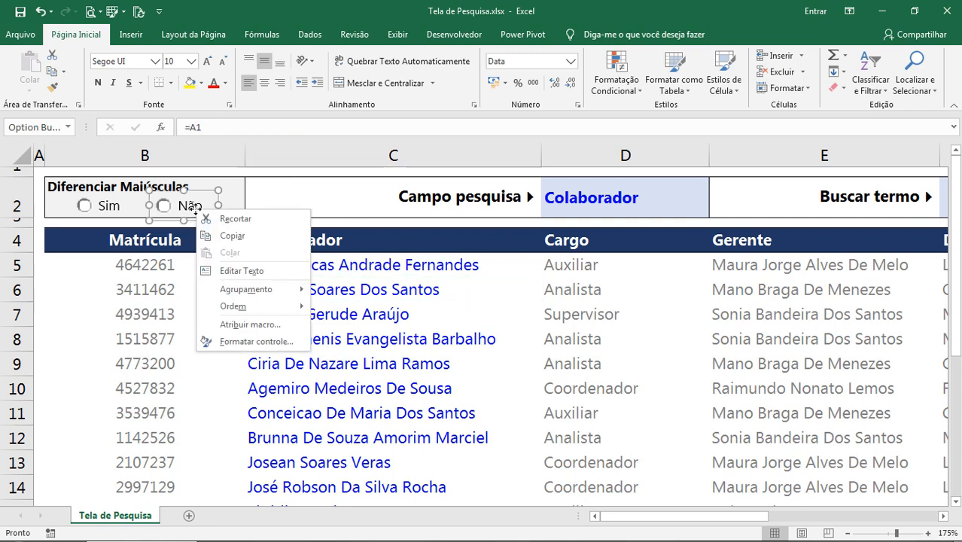
key("Escape")
key("Left")
key("Left")
key("Left")
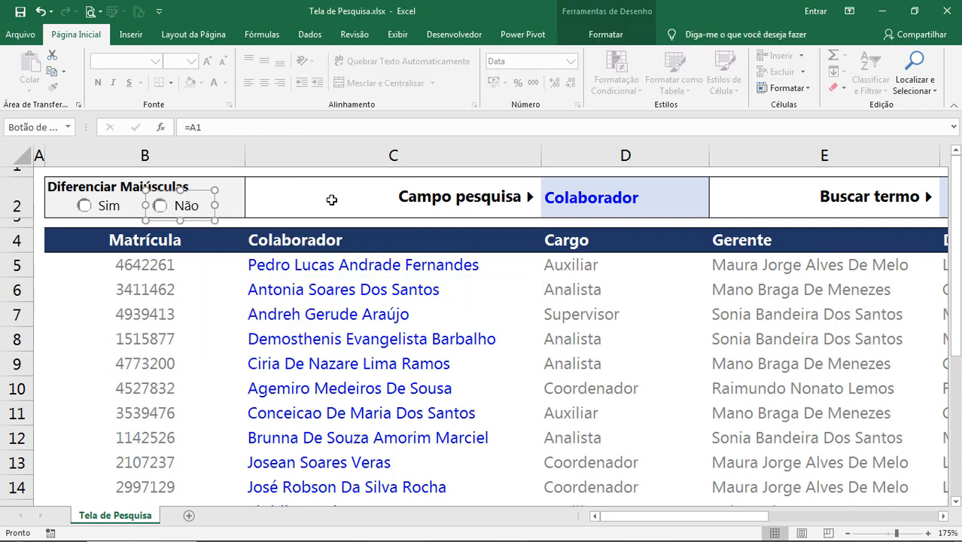
left_click(292, 314)
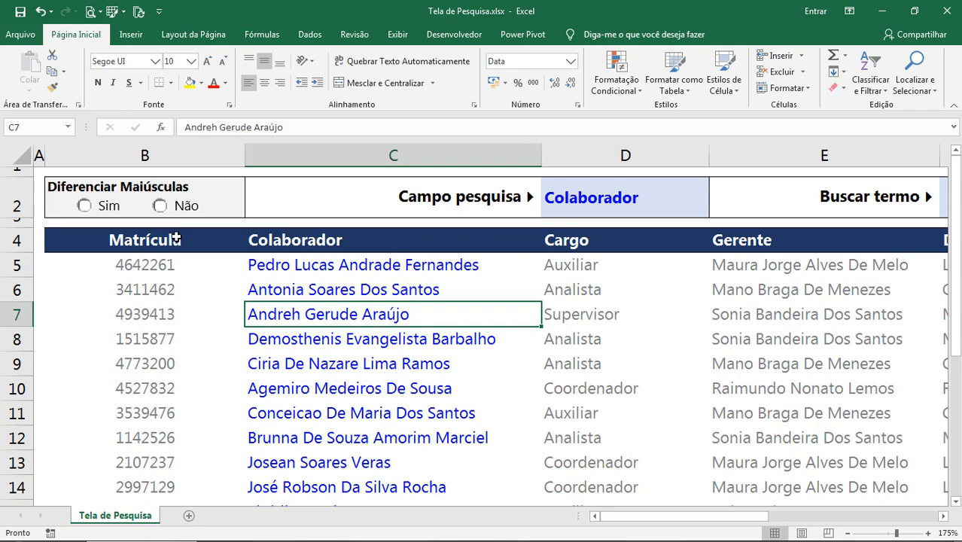
Step: Enlarge column A and row 1, test the Sim and Não options against linked cell A1, and leave Não selected
left_click_drag(44, 156, 103, 156)
left_click_drag(22, 175, 20, 234)
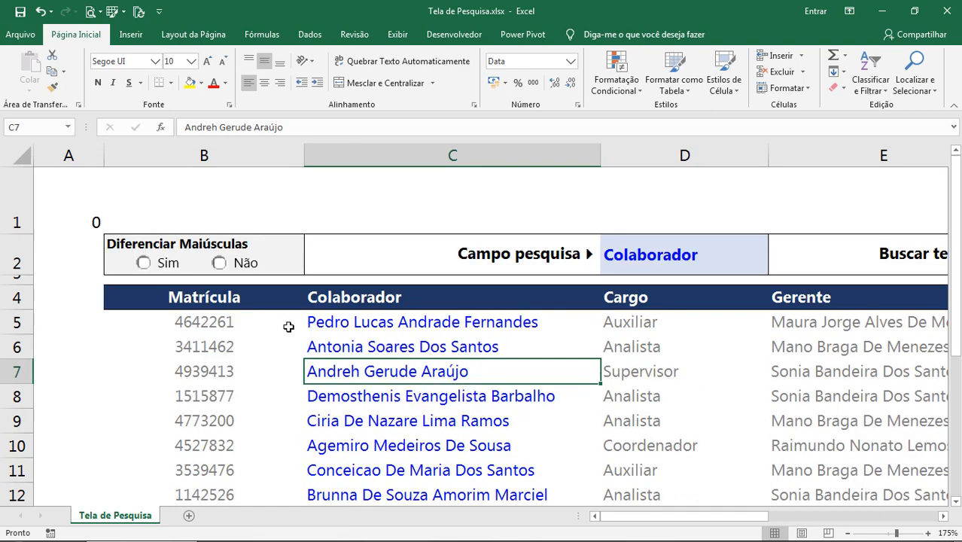
left_click(143, 263)
left_click(89, 192)
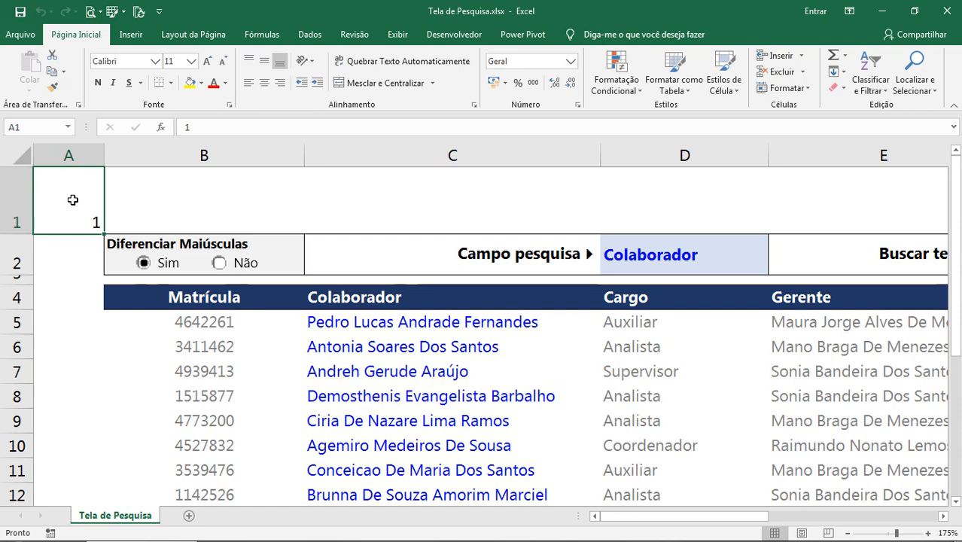
left_click(219, 263)
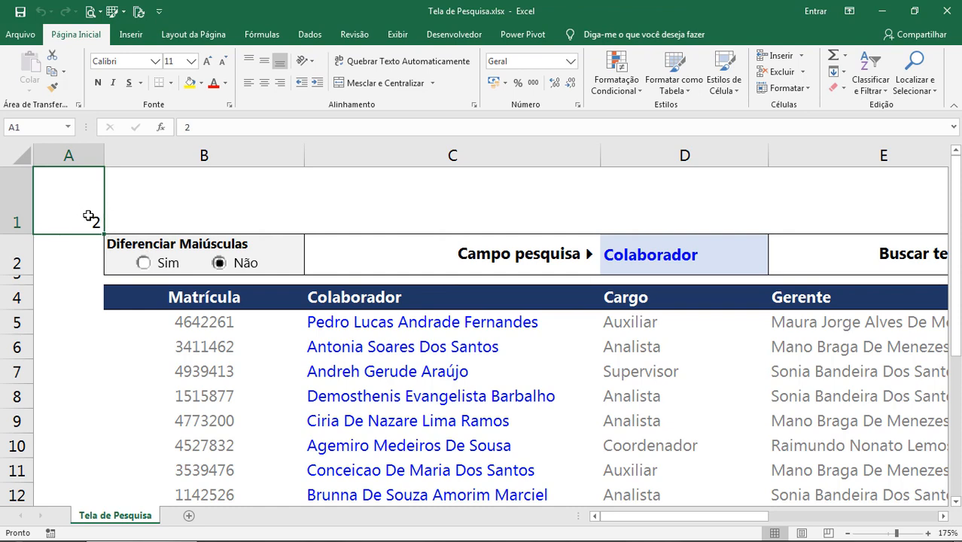
left_click(140, 262)
left_click(241, 267)
Step: Set the font colour of linked cell A1 to white to hide its value
left_click_drag(100, 155, 86, 155)
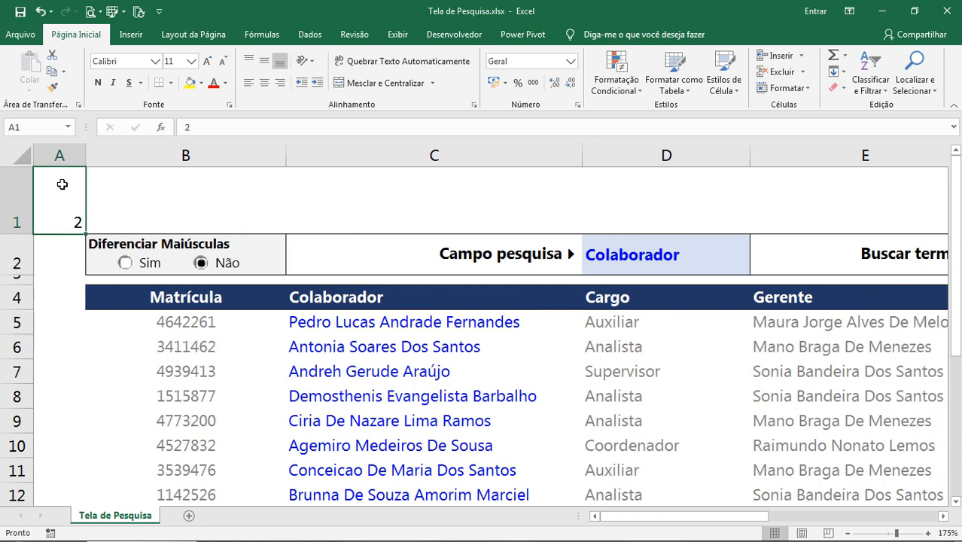
left_click(225, 84)
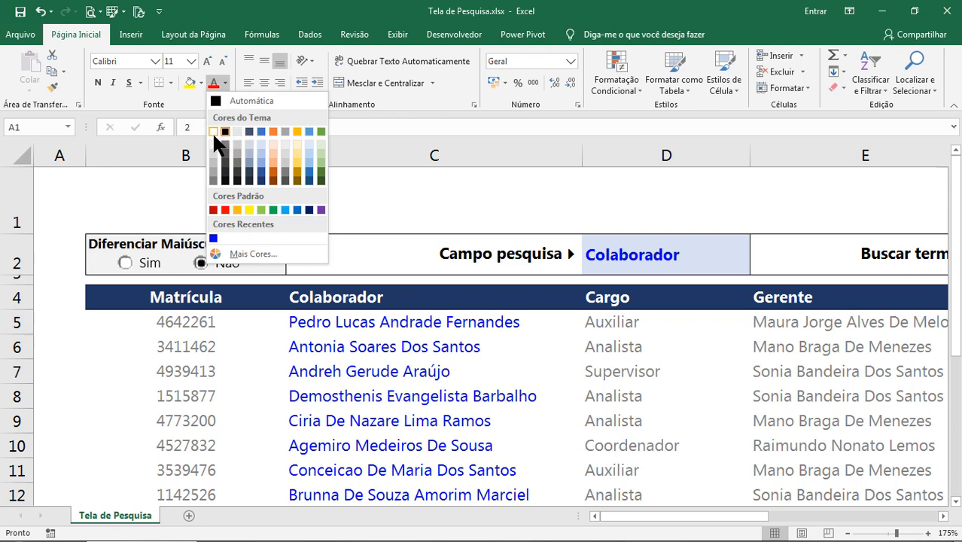
left_click(215, 131)
left_click(143, 185)
Step: Shrink column A and row 1 back to thin margins around the search screen
left_click_drag(85, 155, 44, 173)
left_click_drag(28, 234, 26, 184)
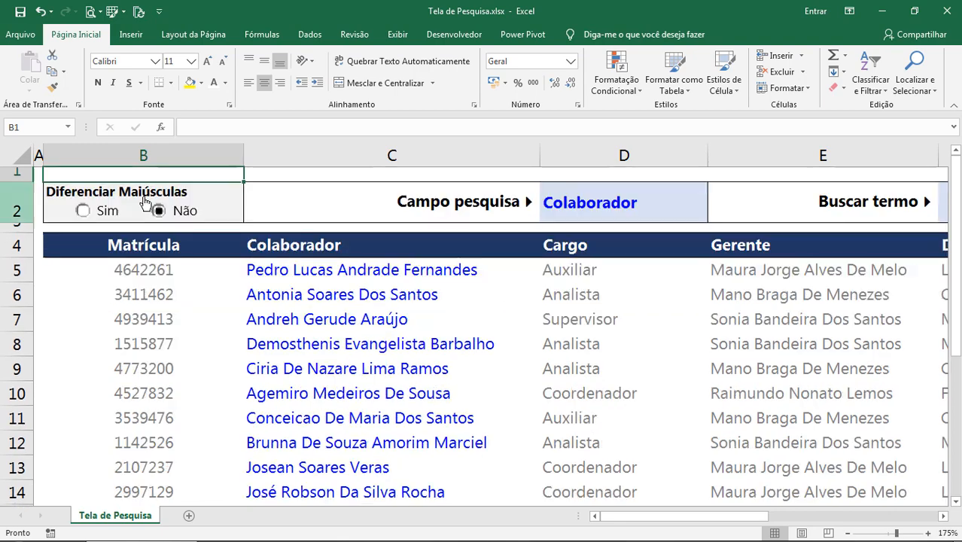
left_click(349, 380)
Step: Set the worksheet zoom to a custom 105% and return to cell A1
scroll(284, 331, "down", 5)
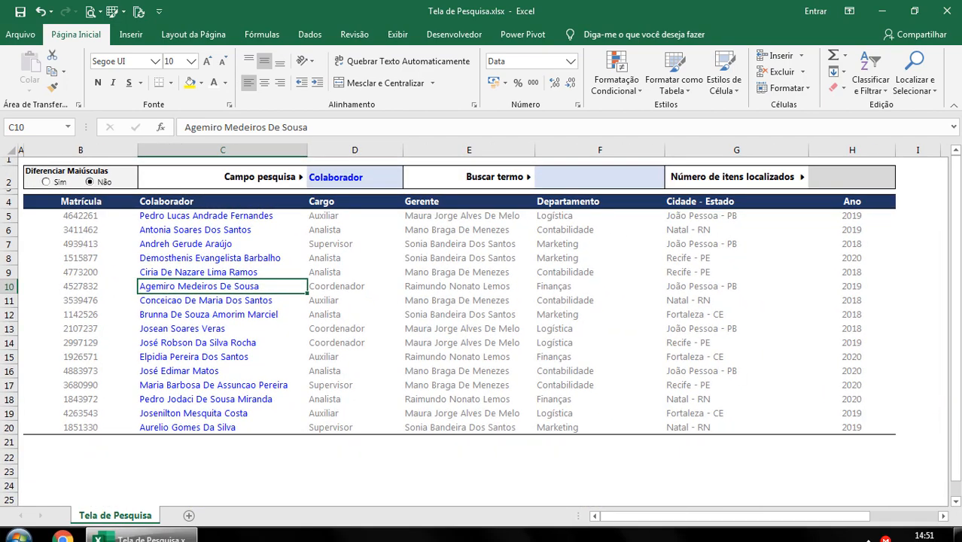
left_click(898, 456)
left_click(946, 533)
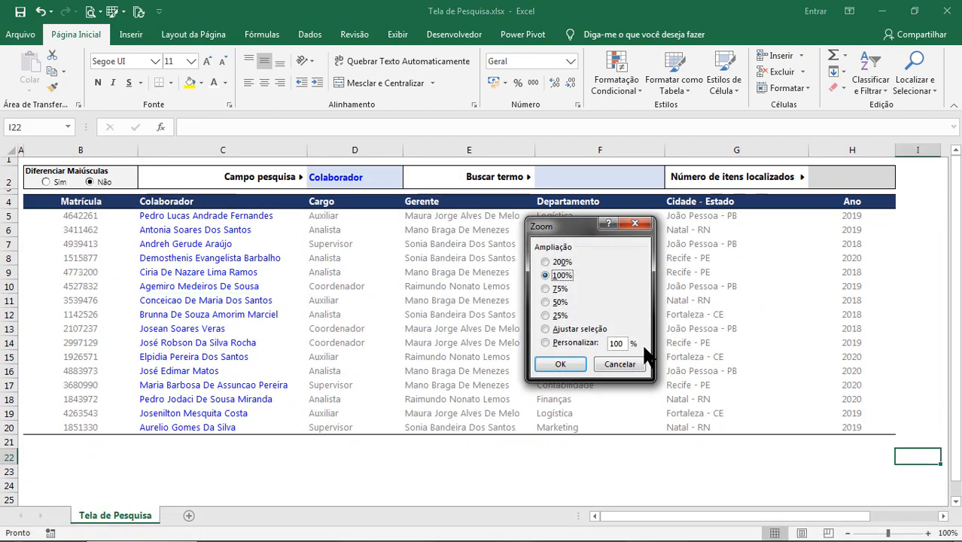
left_click(621, 342)
key("BackSpace")
type("5")
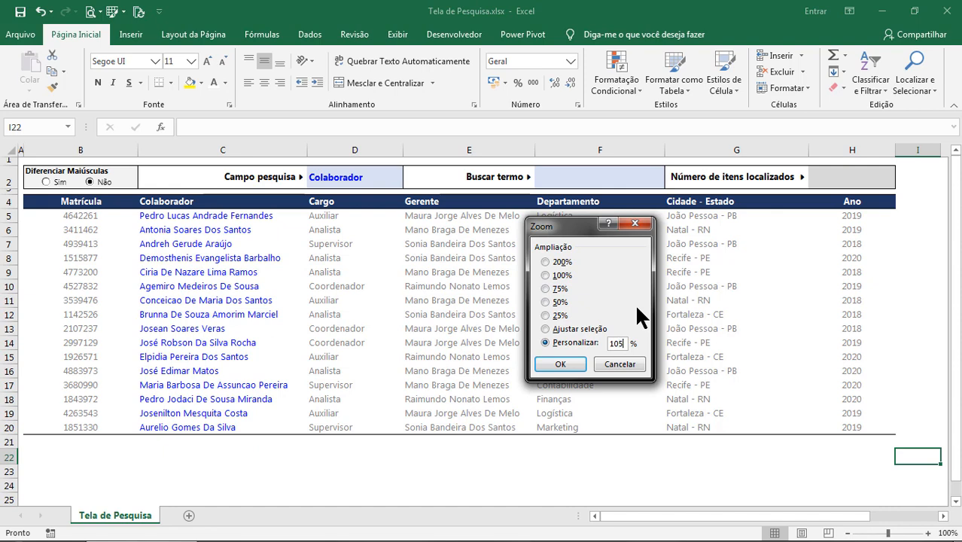
key("Return")
key("ctrl+Home")
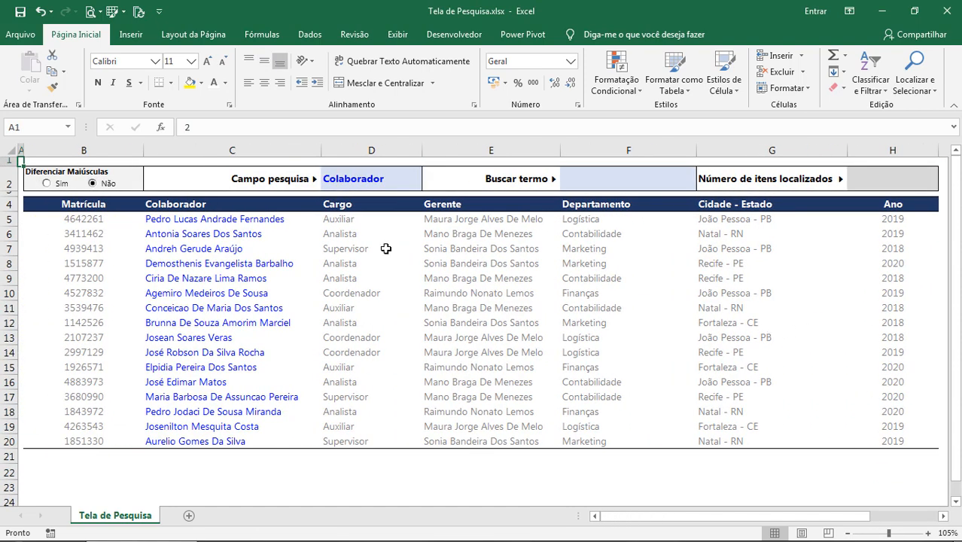
Step: Enter "r" as the search term in cell F2, beside the Buscar termo label
left_click_drag(96, 219, 896, 437)
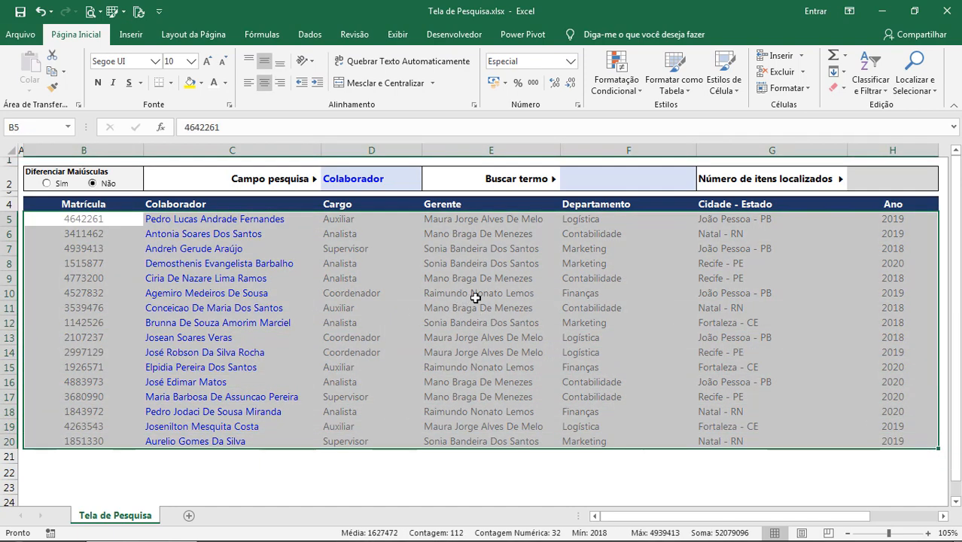
left_click(592, 181)
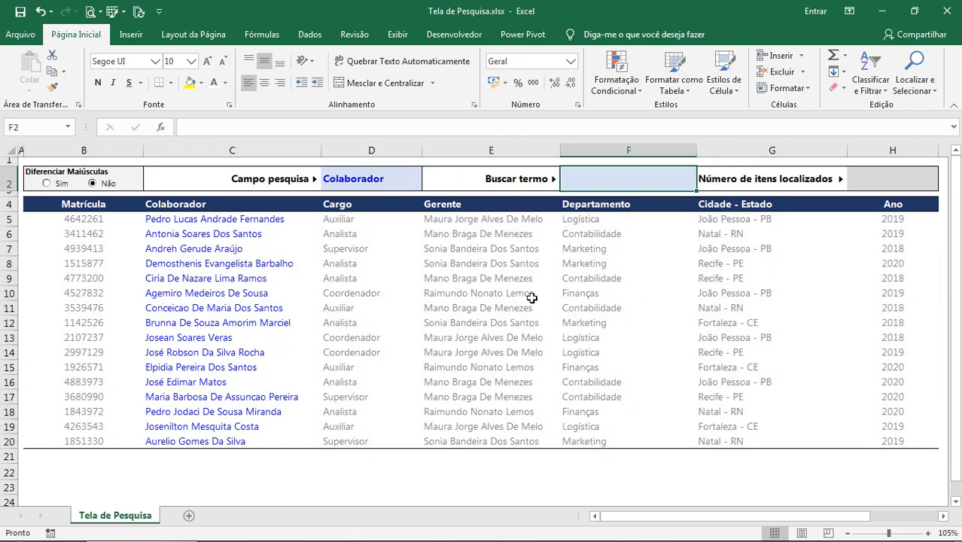
type("r")
key("Return")
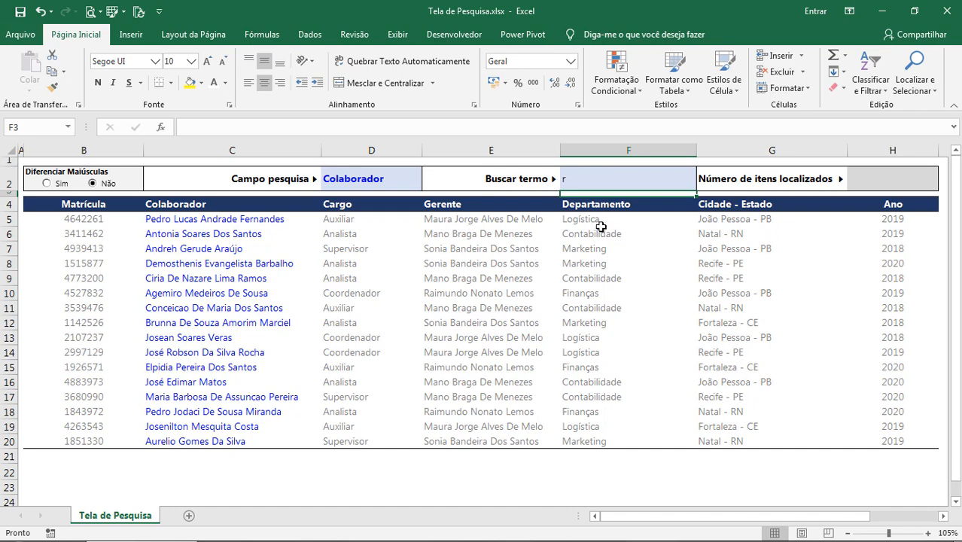
left_click(579, 184)
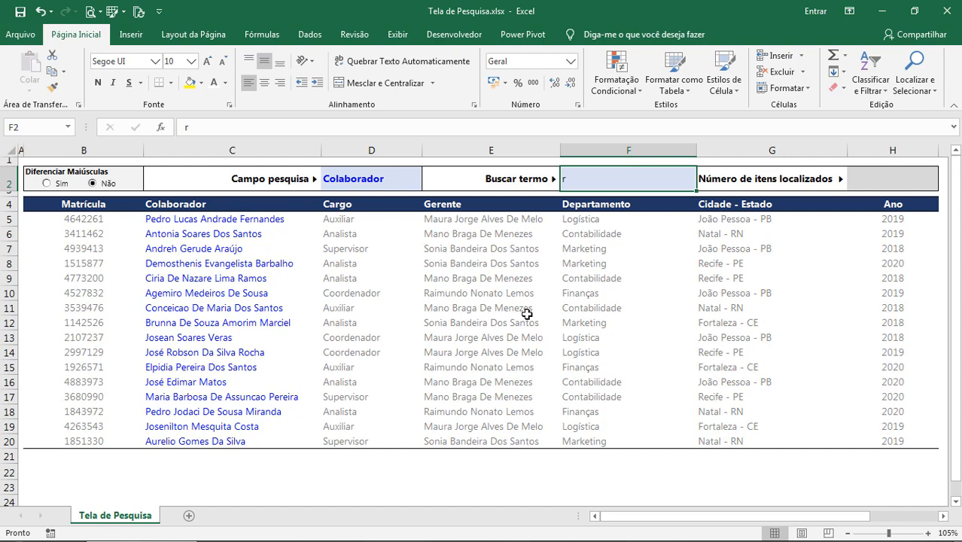
Step: Enter the label PROCURAR in cell D23, below the data table
scroll(489, 333, "down", 4)
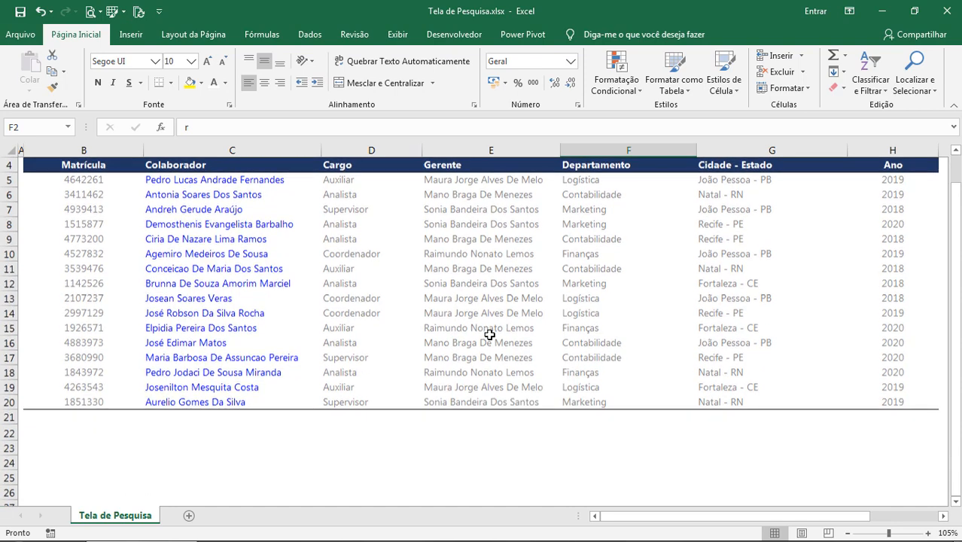
left_click(193, 313)
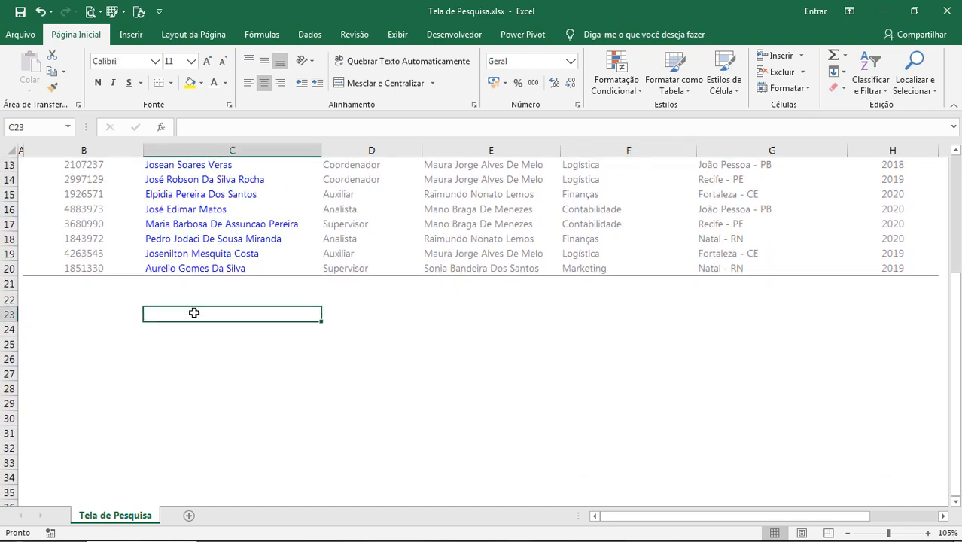
key("Right")
type("PROCI")
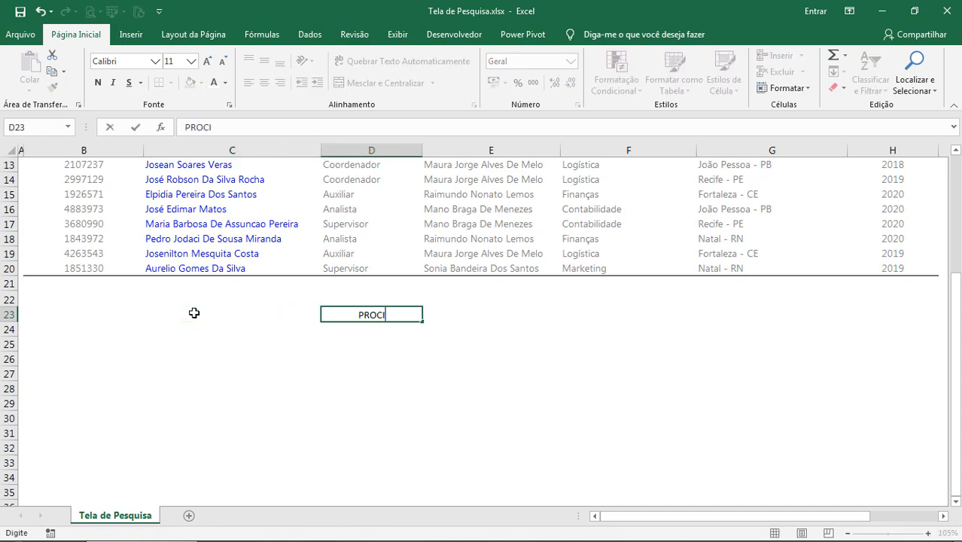
key("BackSpace")
type("URAR")
key("Right")
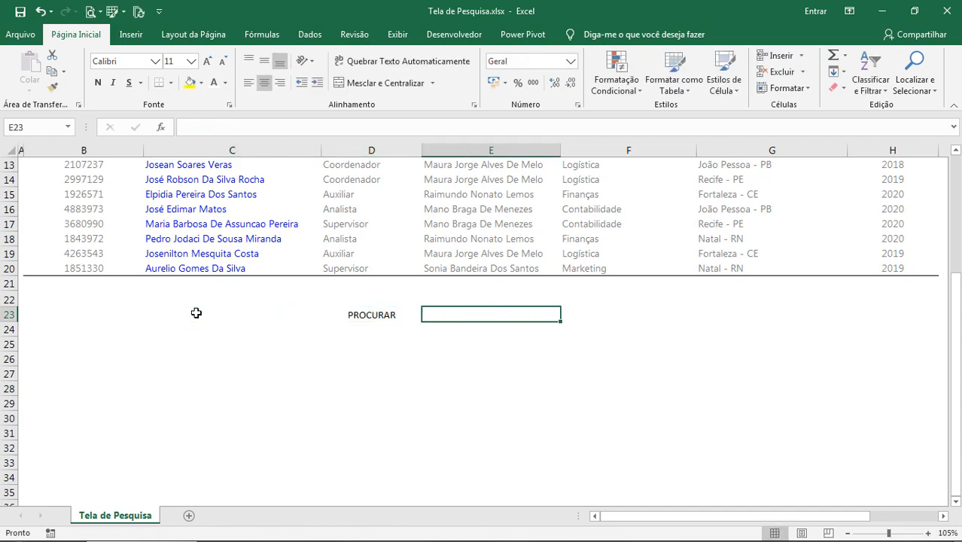
Step: Enter "Diferencia" in the cell beside PROCURAR and move it up one row to E22 as a column heading
scroll(328, 300, "up", 2)
scroll(331, 300, "up", 2, "ctrl")
scroll(514, 359, "down", 1)
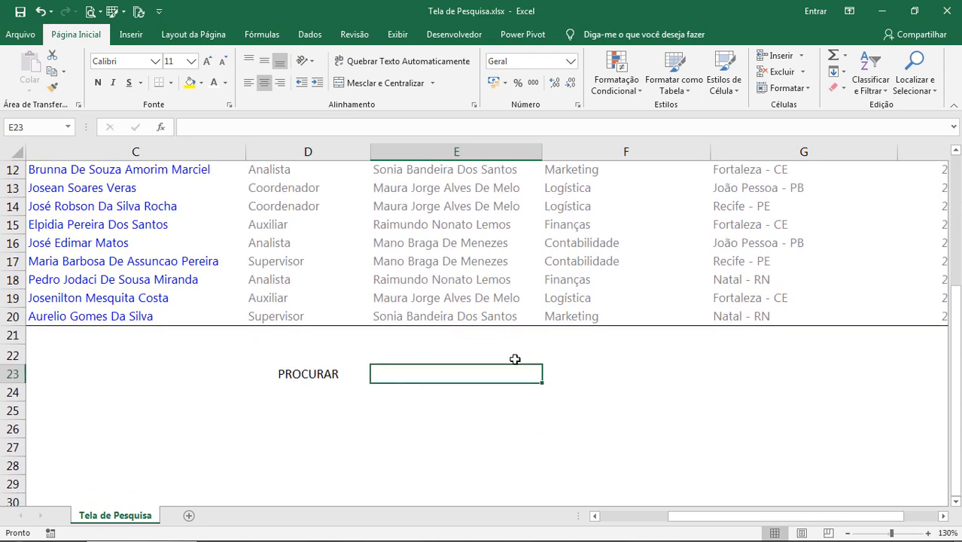
type("Di")
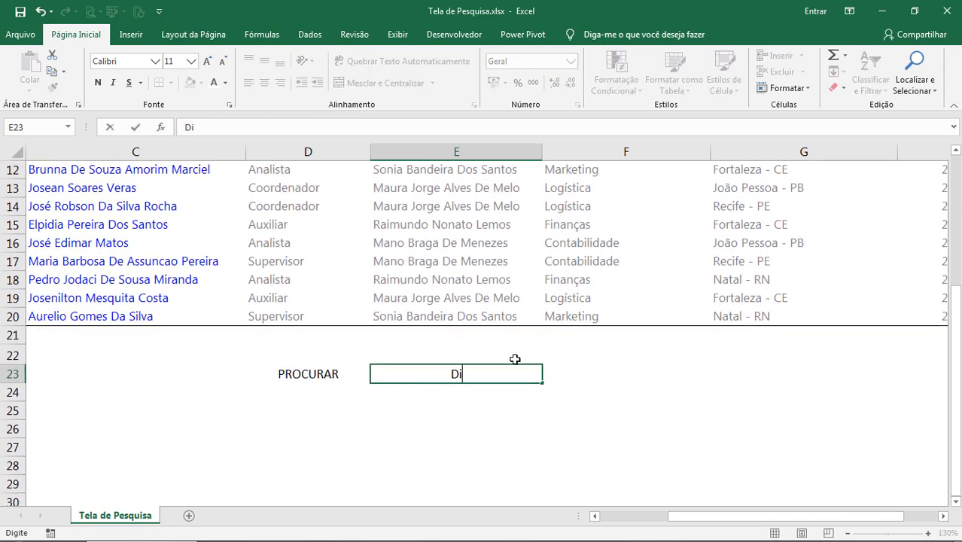
type("ferencia")
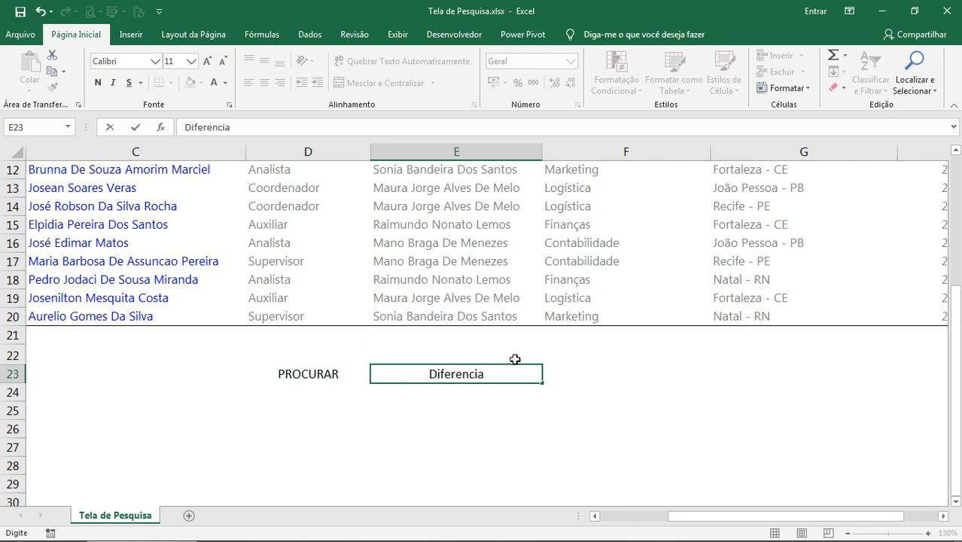
key("Return")
key("Up")
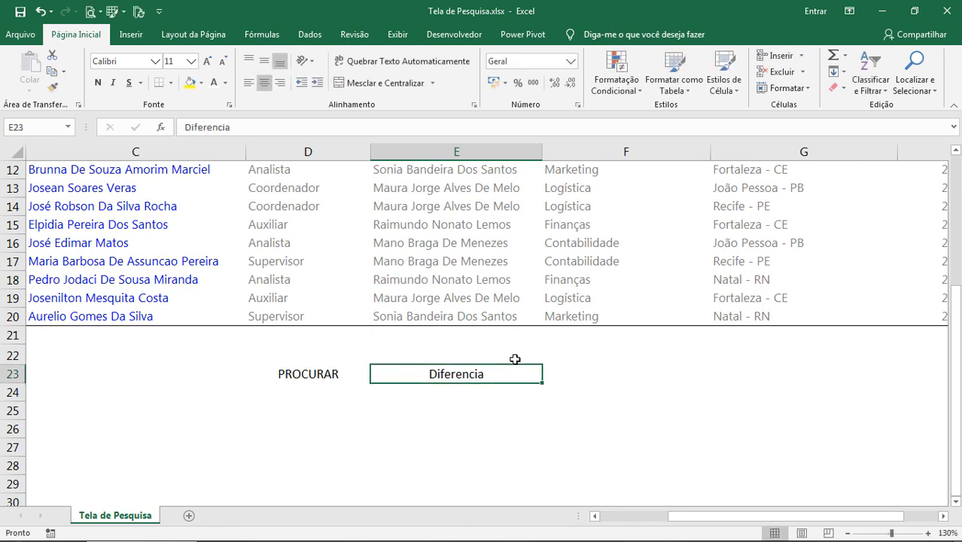
key("ctrl+x")
key("Up")
key("ctrl+v")
Step: Complete the heading in cell E22 as "Diferencia Maiúsculas"
double_click(514, 359)
type("M")
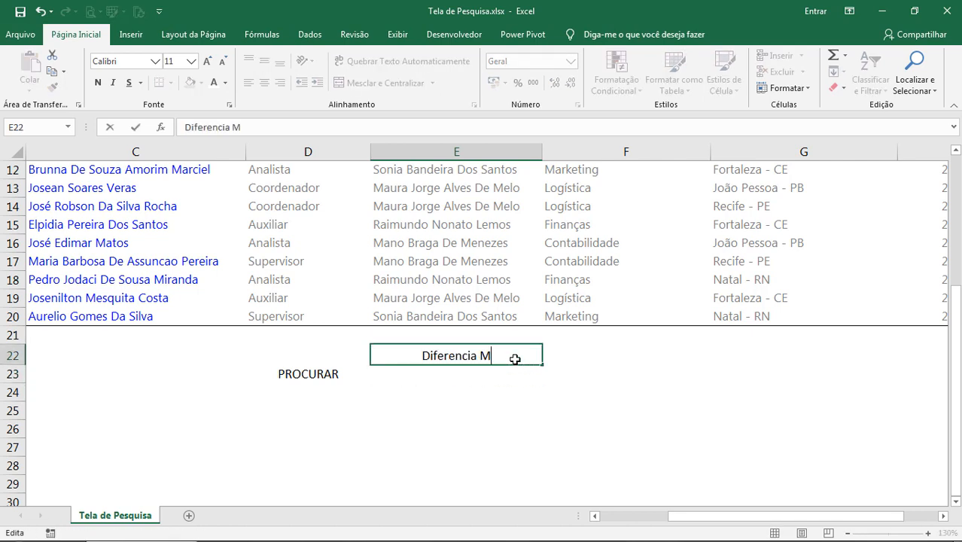
type("ai")
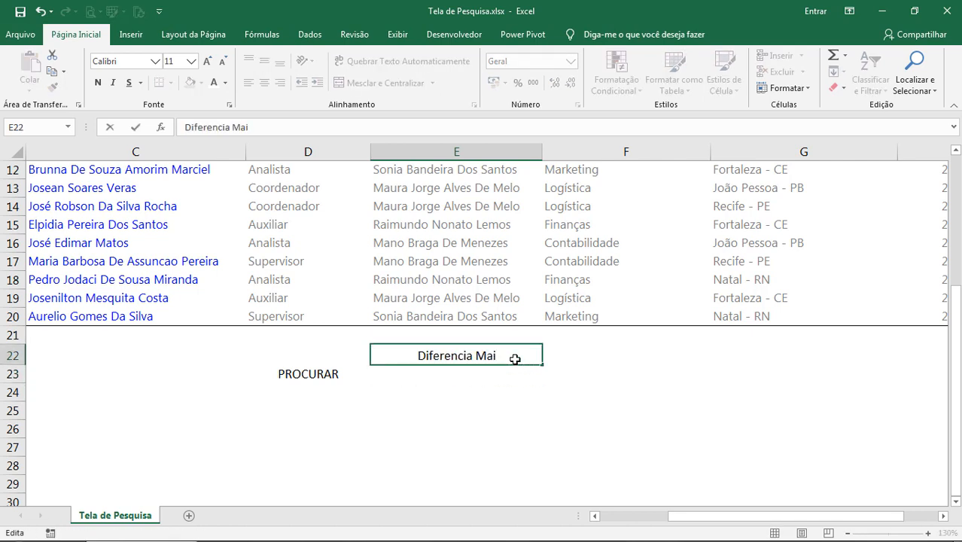
type("úscula")
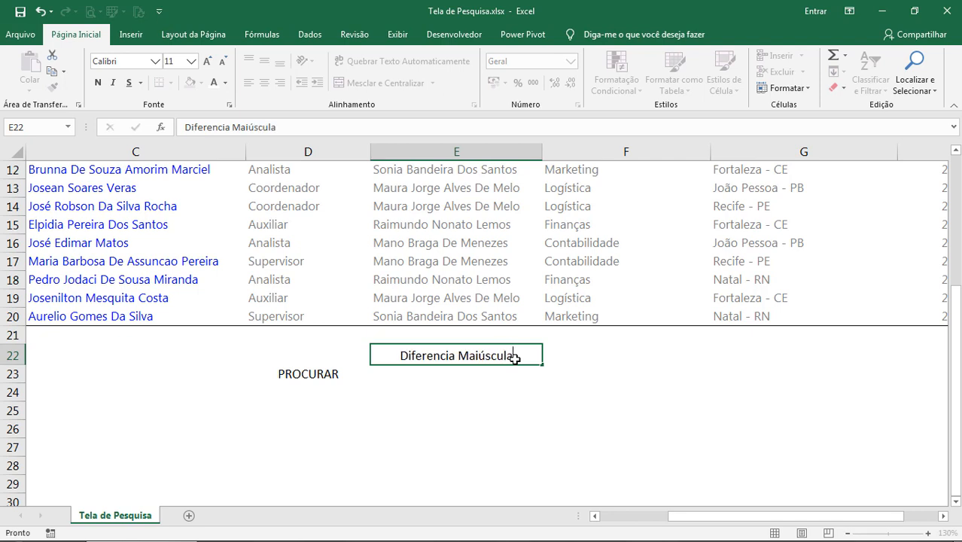
key("Return")
left_click(521, 357)
double_click(522, 357)
type("s")
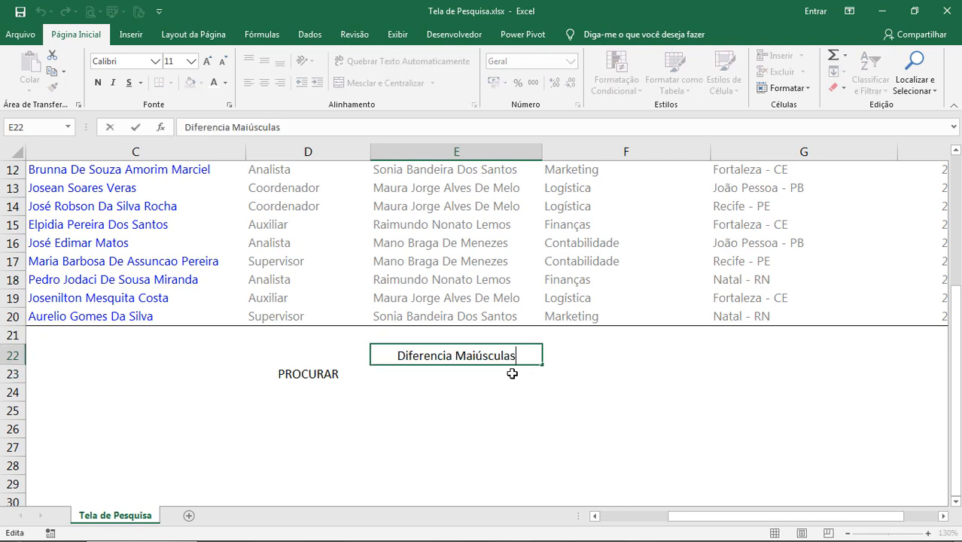
key("Return")
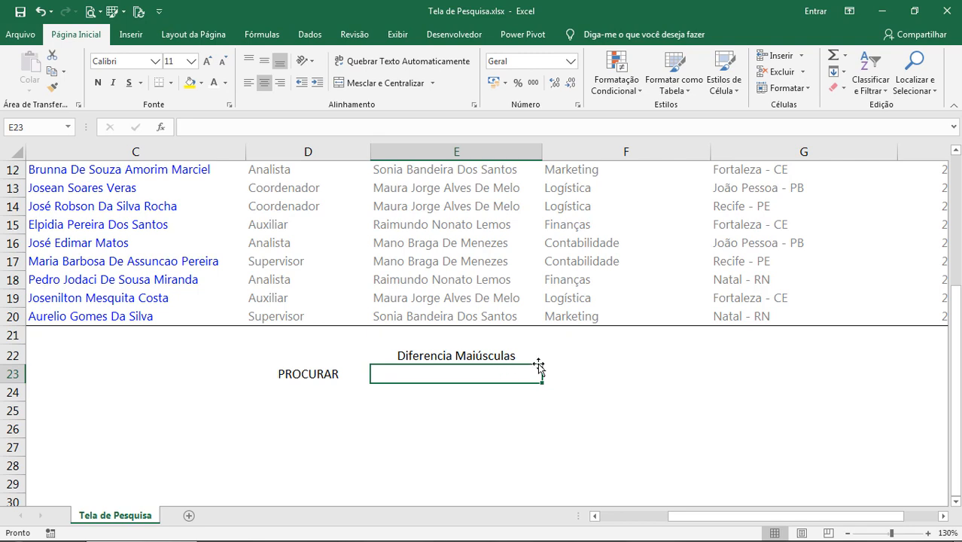
Step: Enter SIM in cell E23 under the heading and make the PROCURAR label bold
type("SIM")
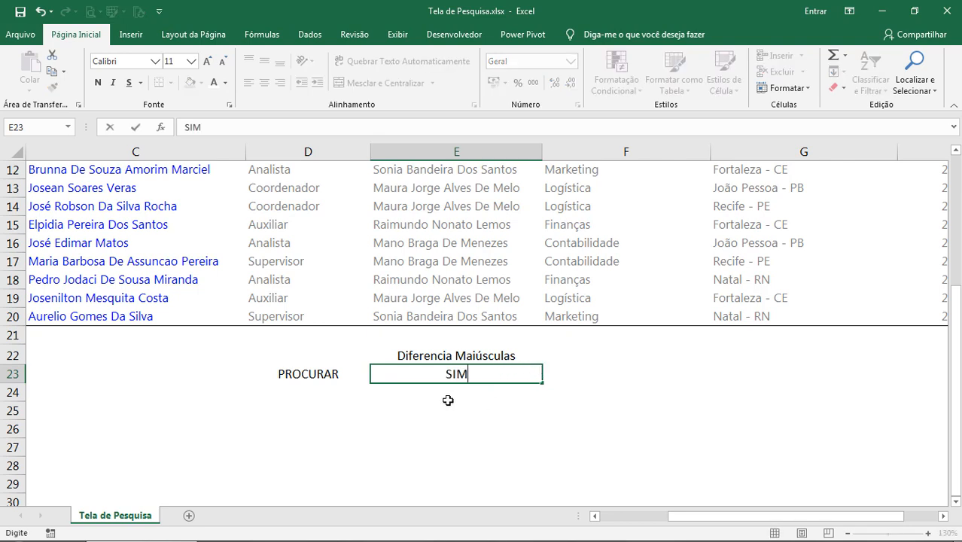
key("Return")
left_click(337, 374)
key("ctrl+n")
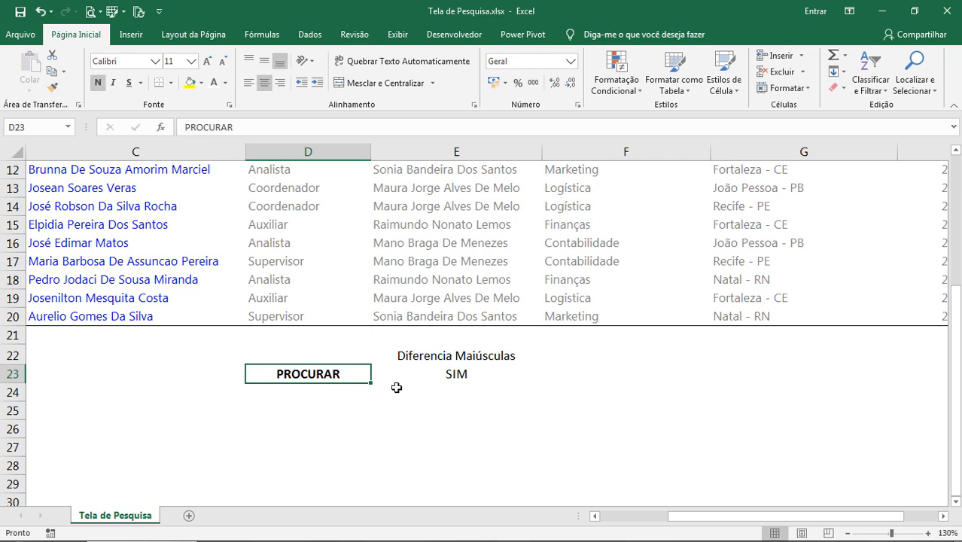
Step: Add a bold LOCALIZAR label in cell D24, below PROCURAR
left_click(330, 394)
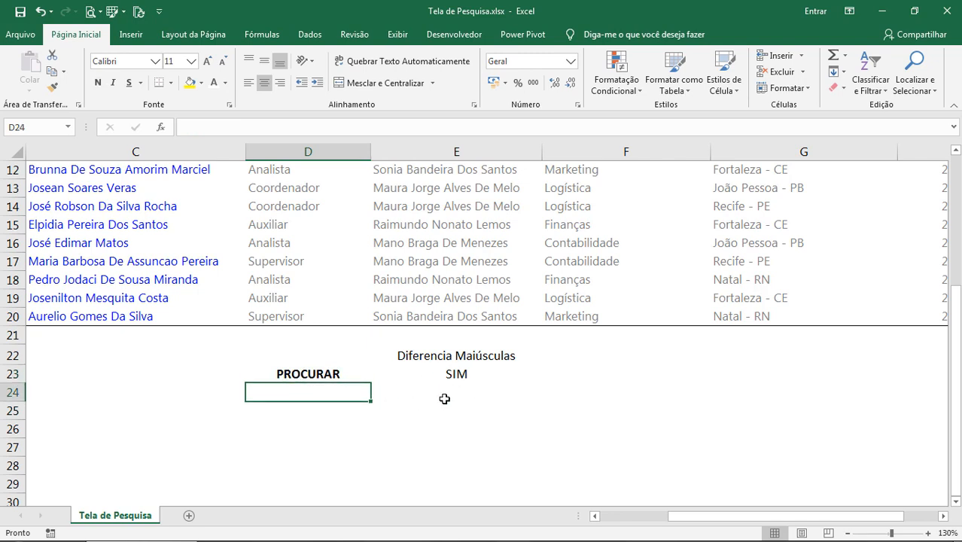
type("L")
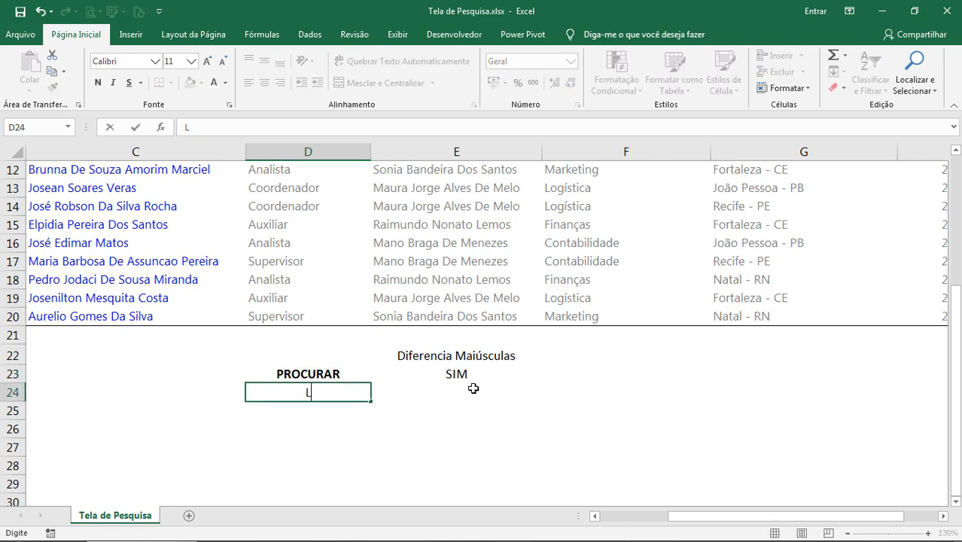
type("OCALIZAR")
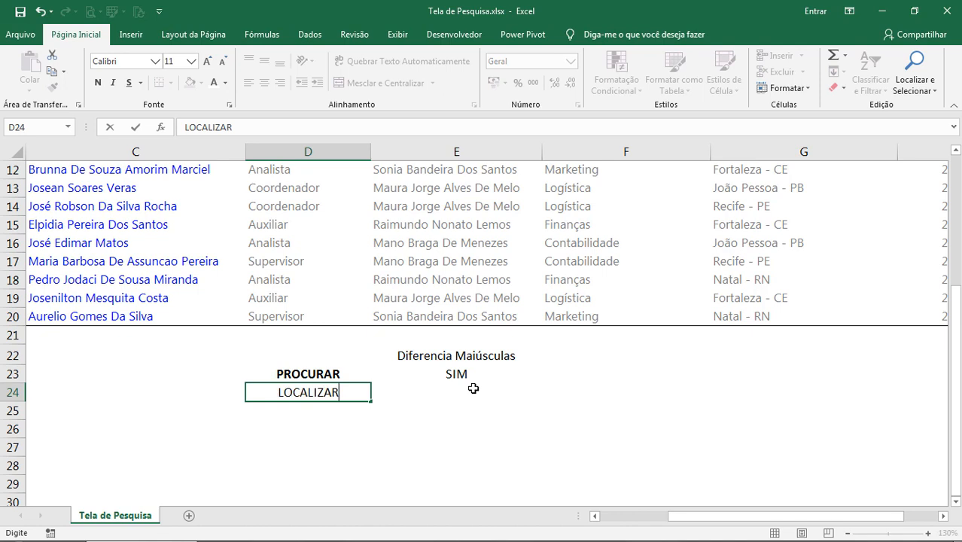
key("Tab")
key("Left")
key("ctrl+n")
key("Right")
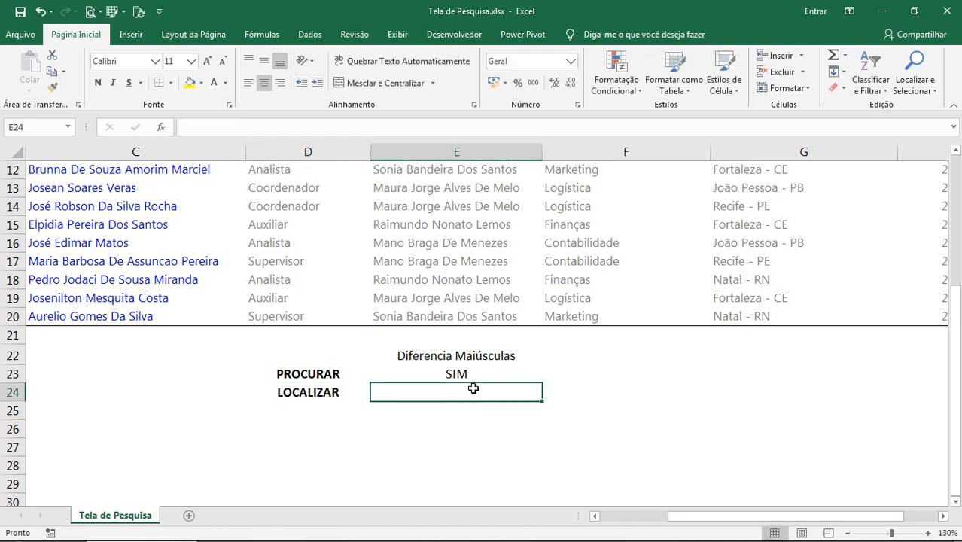
Step: Enter NÃO in cell E24 beside LOCALIZAR and set its font colour to red
type("NÃO")
key("Return")
key("Up")
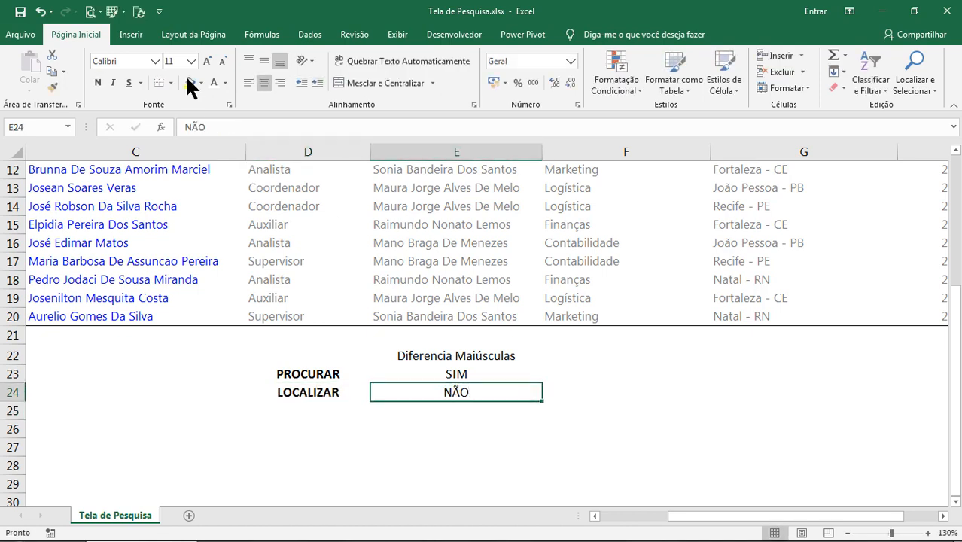
left_click(225, 83)
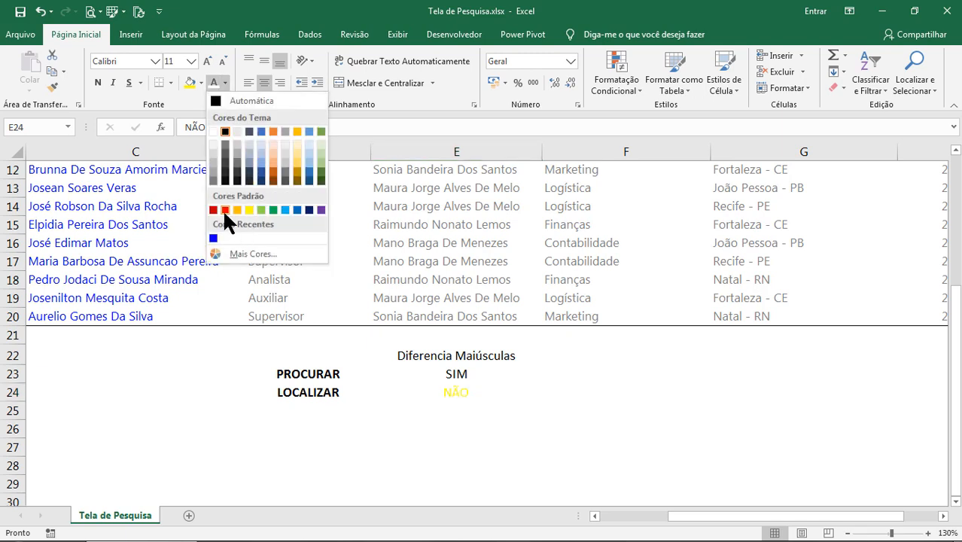
left_click(225, 209)
Step: Set the SIM cell's font colour to the recent blue and make both SIM and NÃO bold
left_click(440, 376)
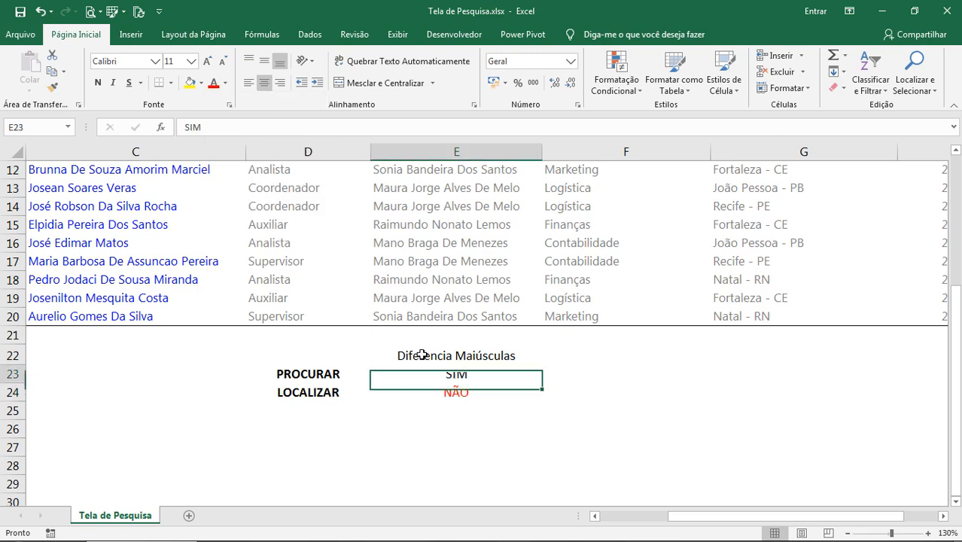
left_click(225, 83)
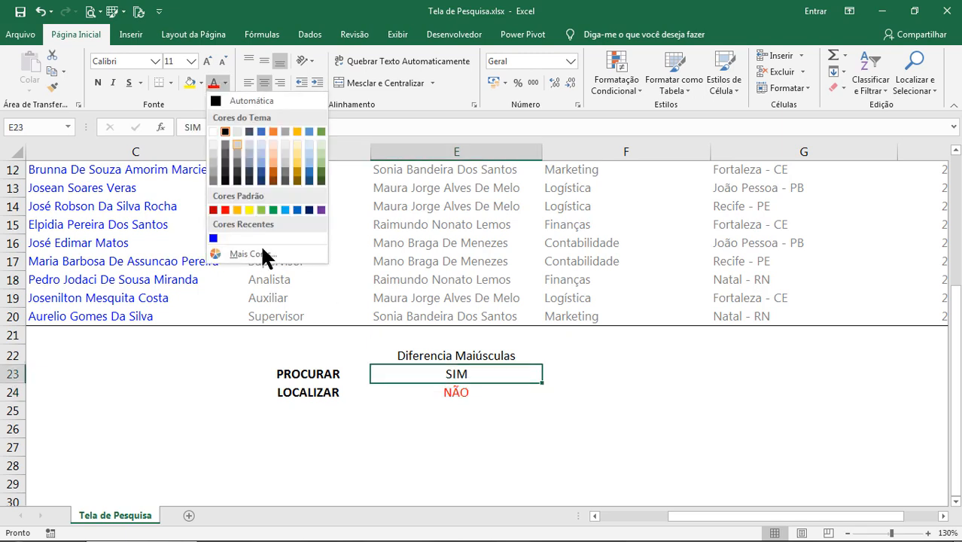
left_click(213, 238)
left_click(97, 83)
left_click(460, 391)
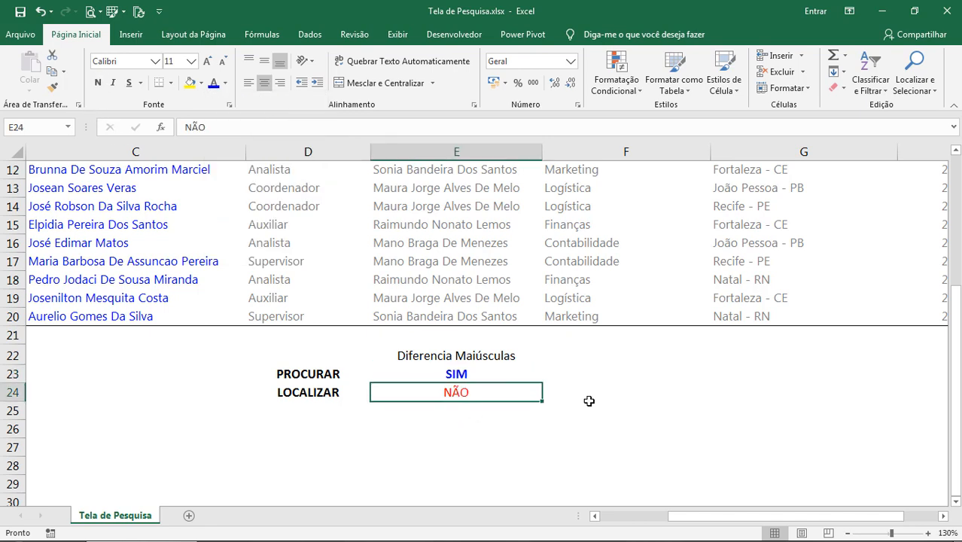
key("ctrl+n")
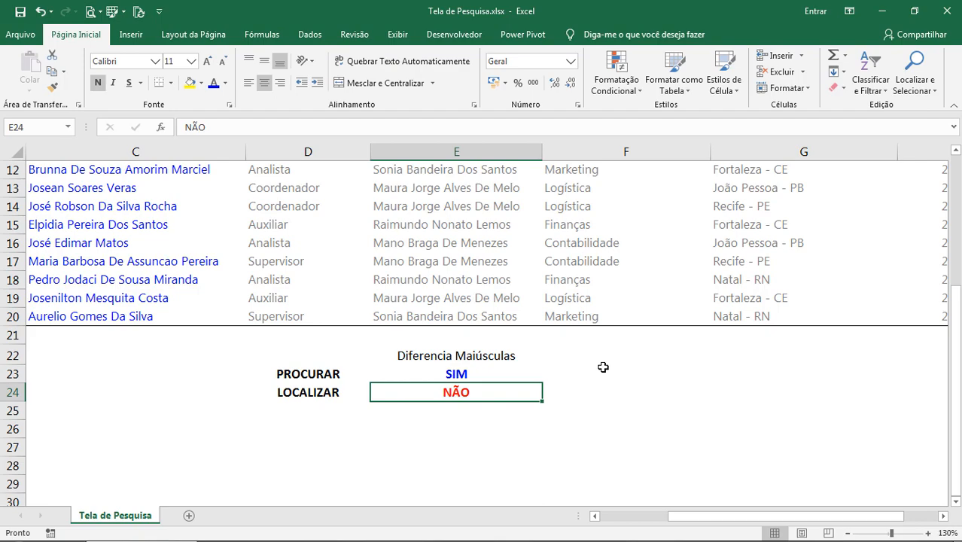
Step: Return to cell A1 and set the worksheet zoom to 115%
scroll(602, 367, "up", 1)
key("ctrl+Up")
key("ctrl+Up")
key("ctrl+Up")
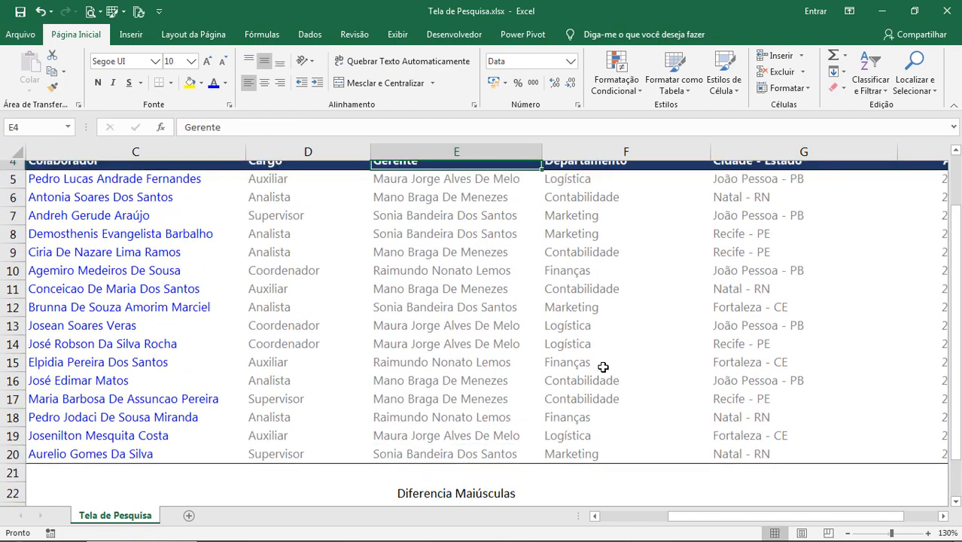
key("ctrl+Up")
key("ctrl+Up")
key("ctrl+Left")
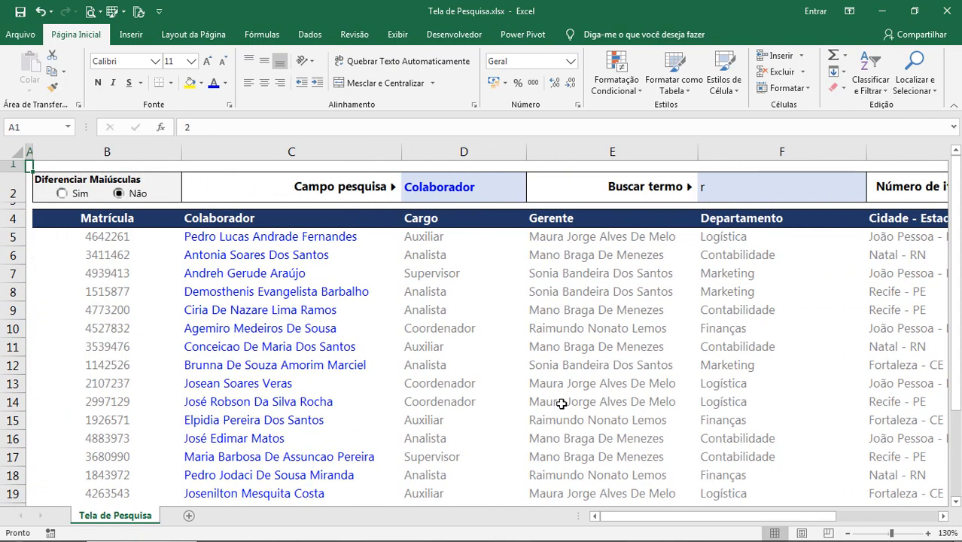
scroll(561, 404, "down", 1, "ctrl")
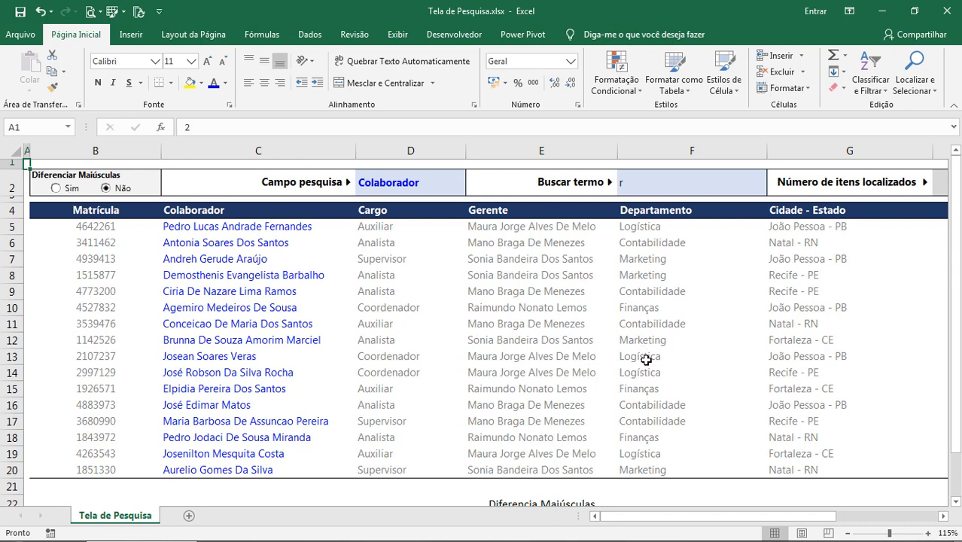
Step: Show the worksheet in full-screen view and select the Sim option under Diferenciar Maiúsculas
key("ctrl+shift+F1")
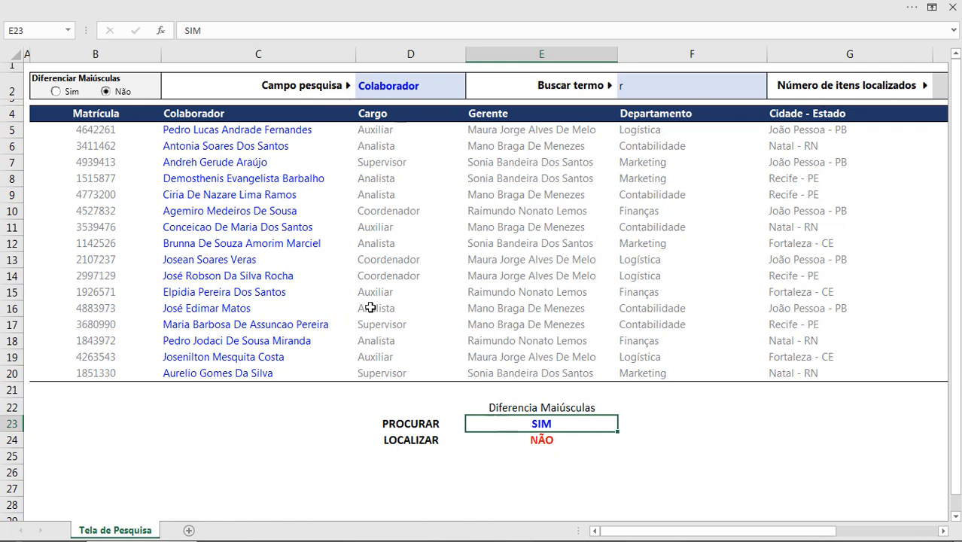
left_click(60, 92)
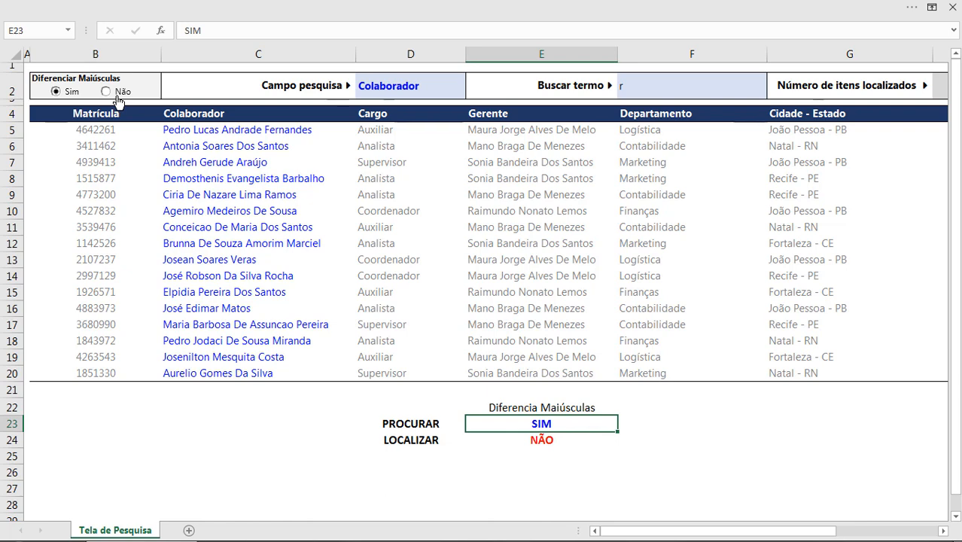
left_click(560, 440)
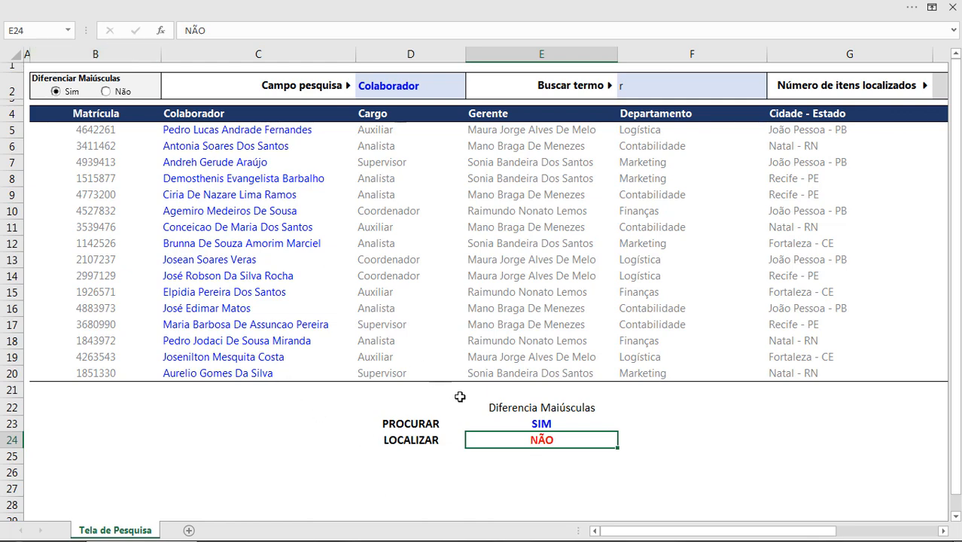
Step: Extend the labels in D23 and D24 to PROCURAR (A1 = 1) and LOCALIZAR (A1 = 2)
left_click(443, 424)
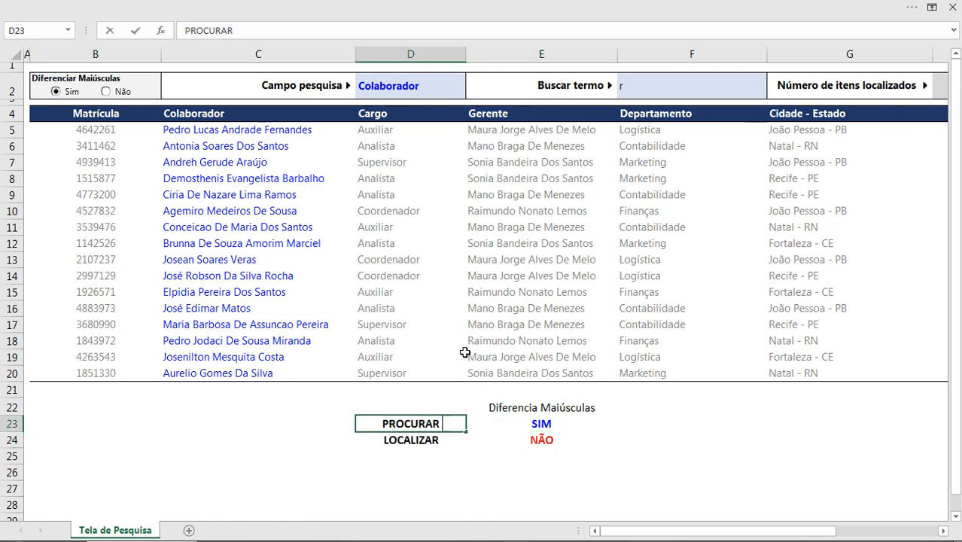
type("(A1 = 1)")
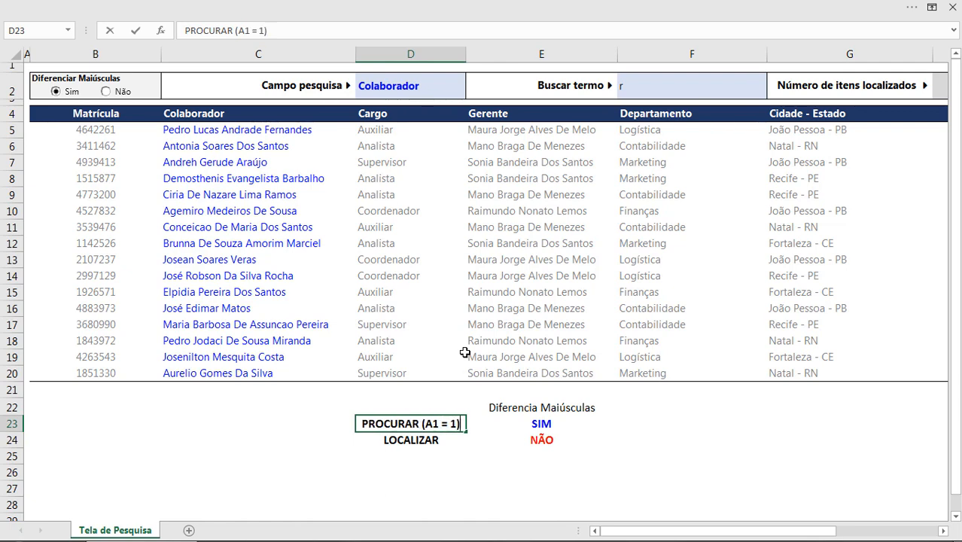
key("Return")
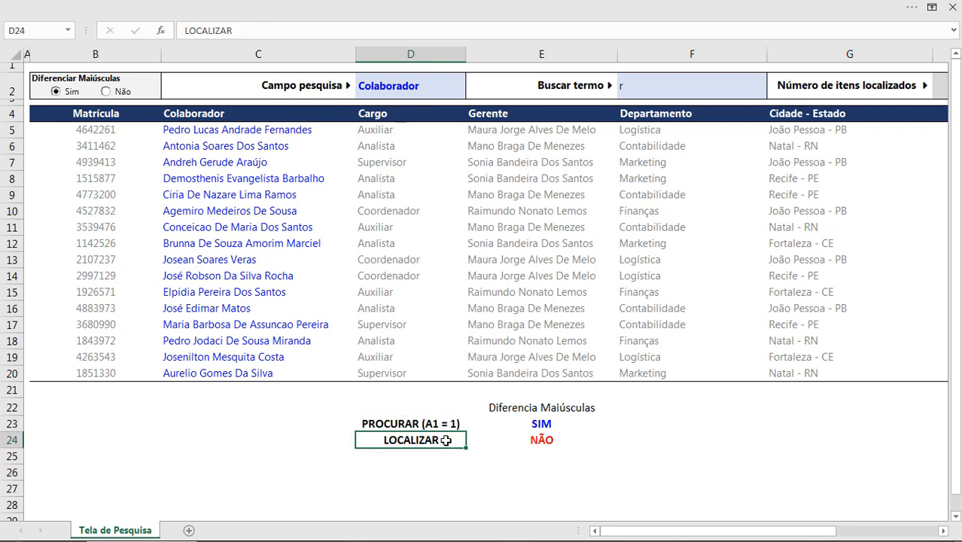
double_click(442, 439)
type("(")
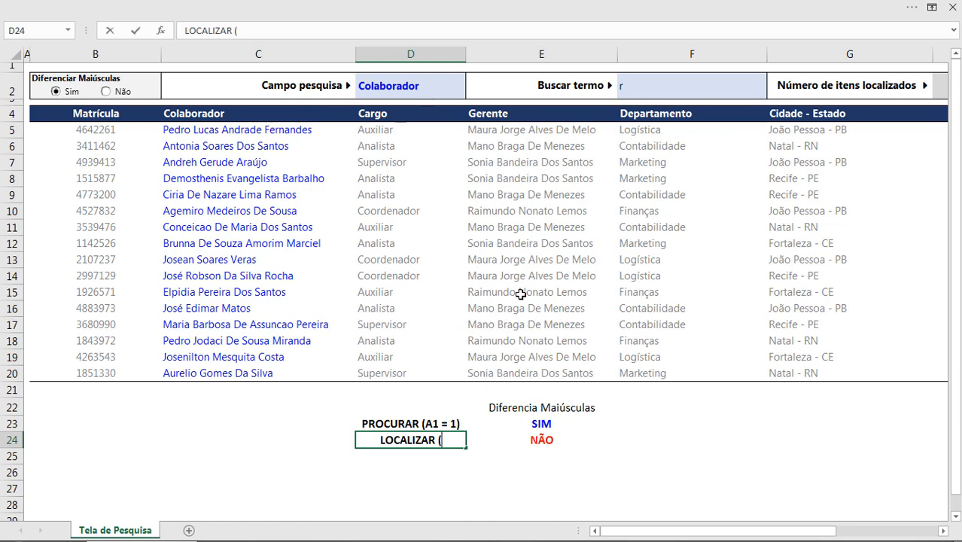
type("A1 = 2)")
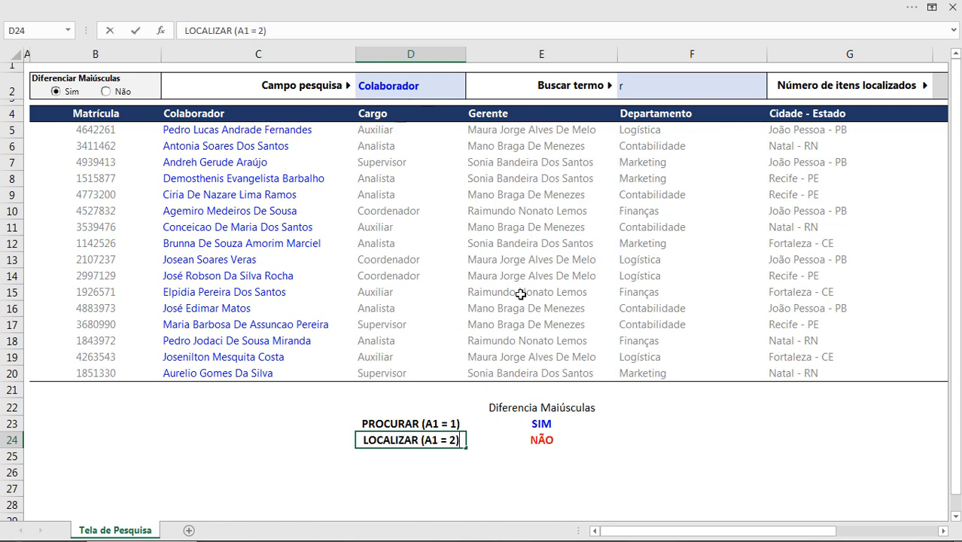
key("Return")
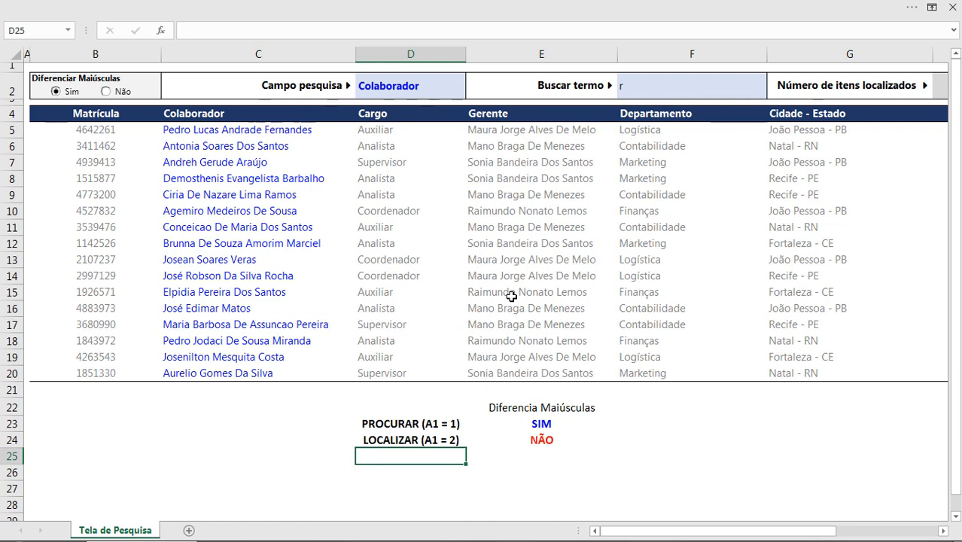
Step: Examine the two function labels, the Campo pesquisa and Buscar termo cells, and the Colaborador data in C5:C20
left_click(450, 424)
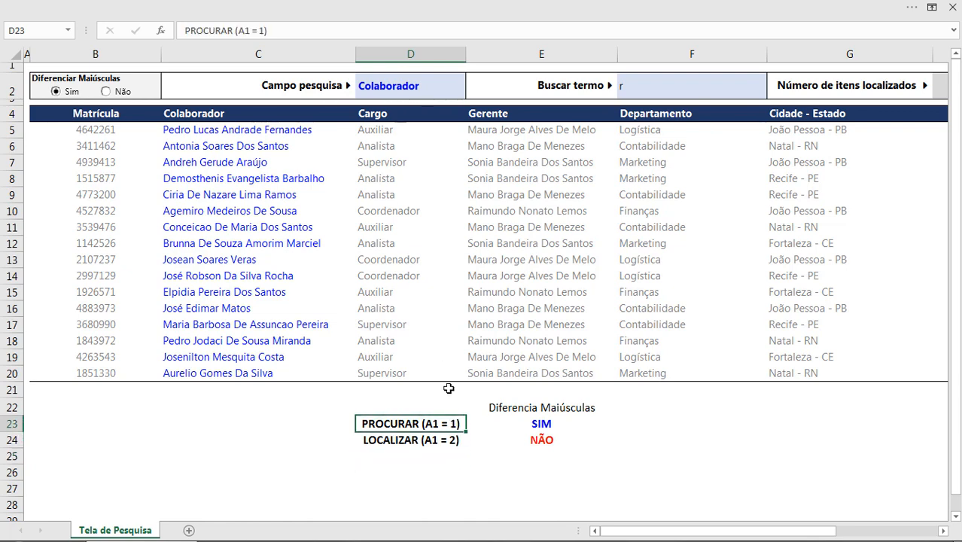
left_click(446, 440)
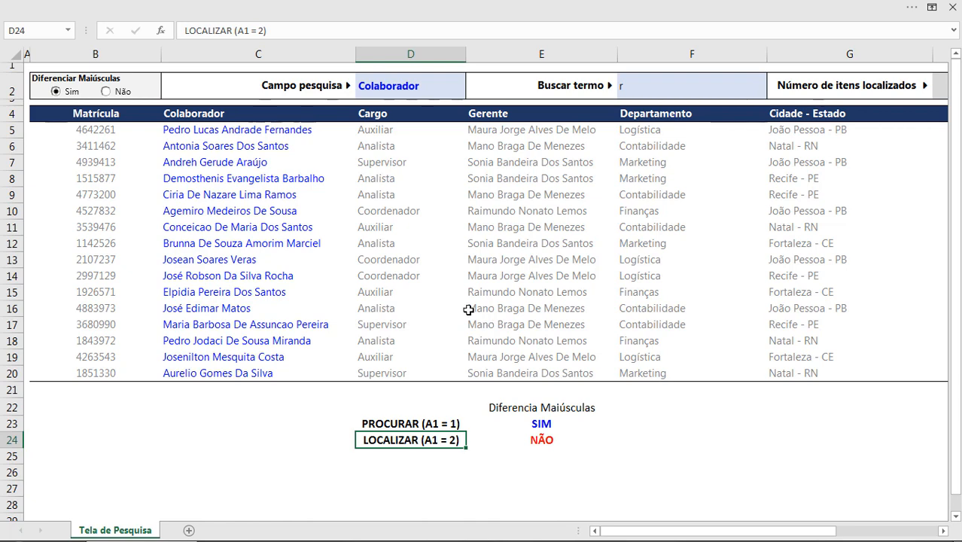
scroll(450, 305, "down", 1)
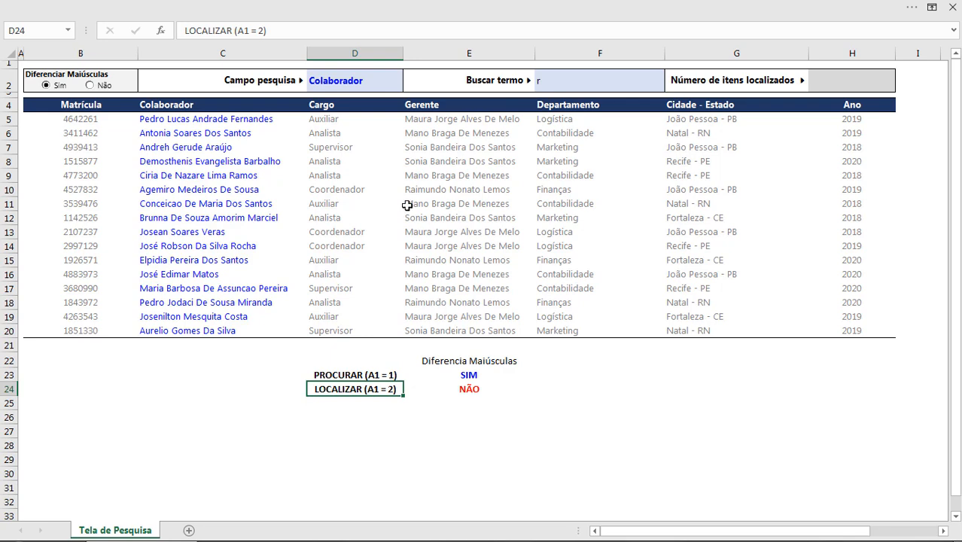
left_click(359, 85)
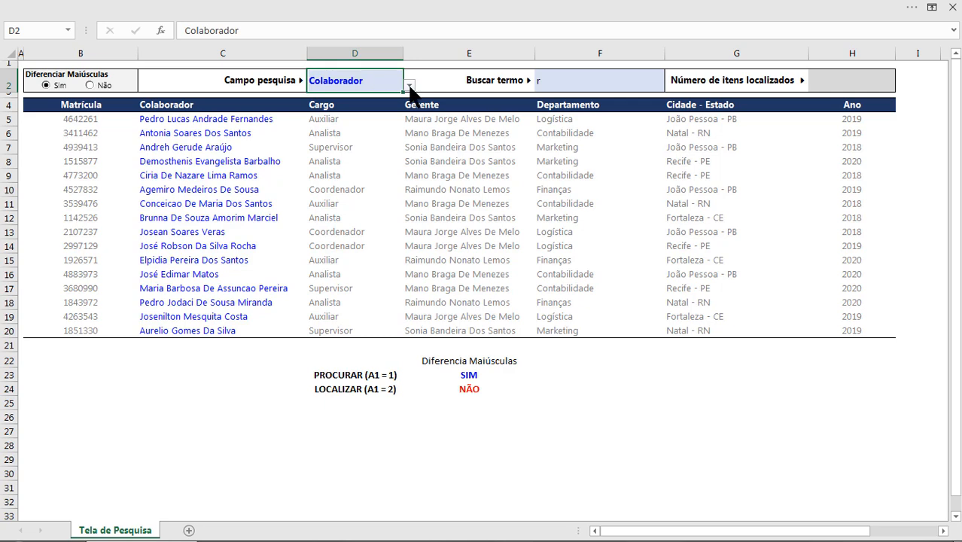
left_click(558, 82)
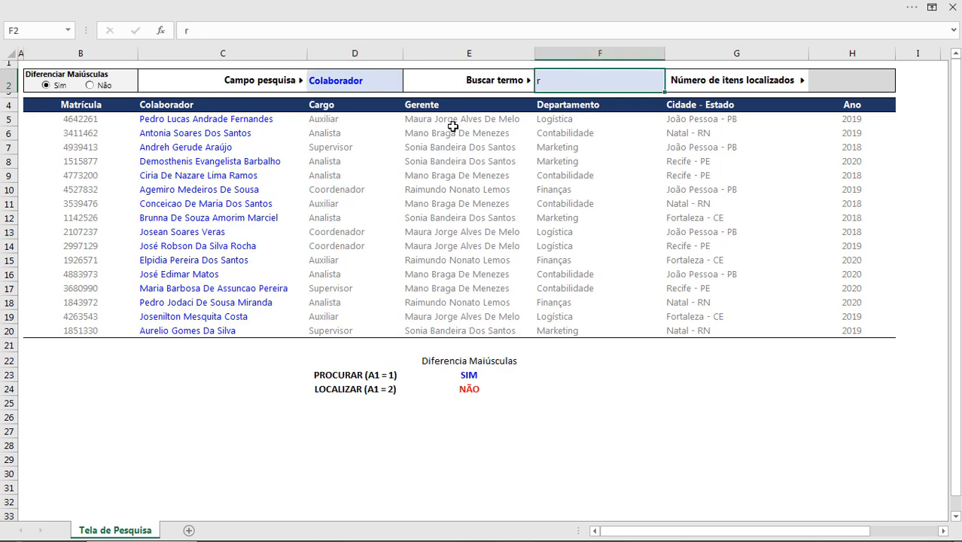
left_click_drag(204, 120, 204, 332)
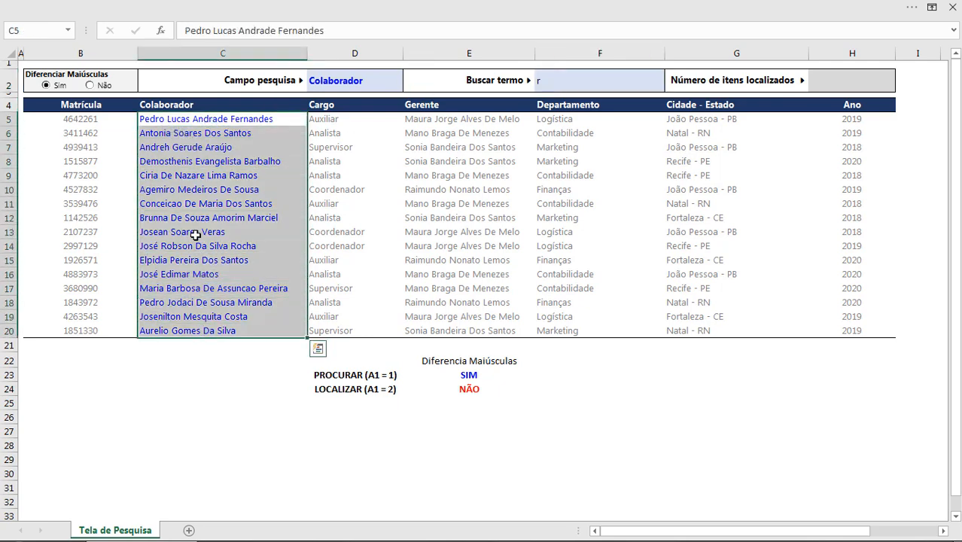
Step: Set Campo pesquisa to Cidade - Estado and select that column's data in G5:G20
left_click(373, 84)
left_click(409, 87)
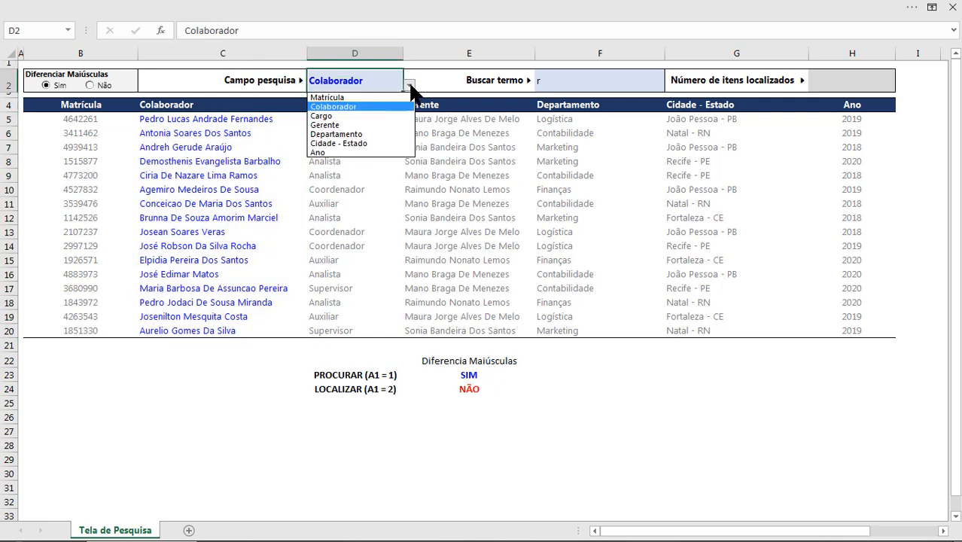
left_click(368, 143)
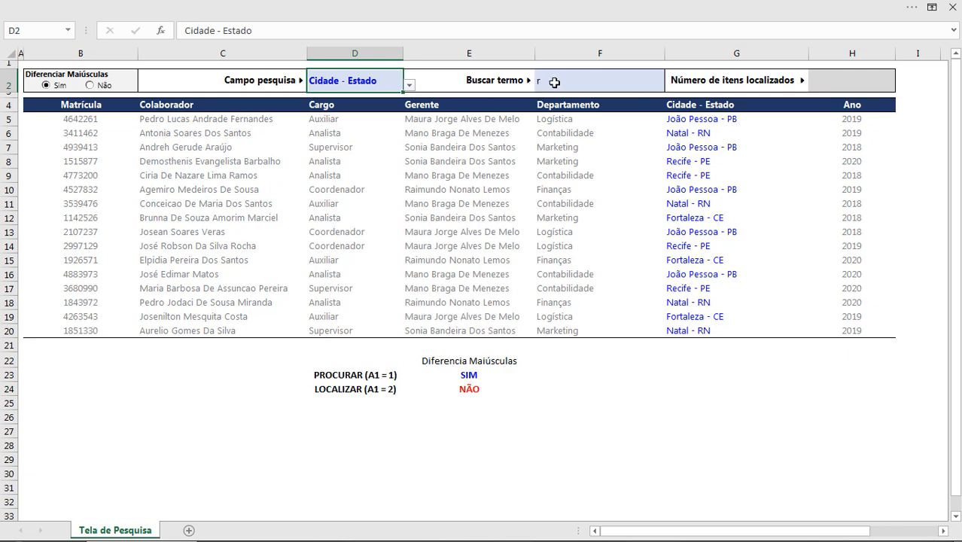
left_click(693, 120)
left_click_drag(692, 148, 680, 331)
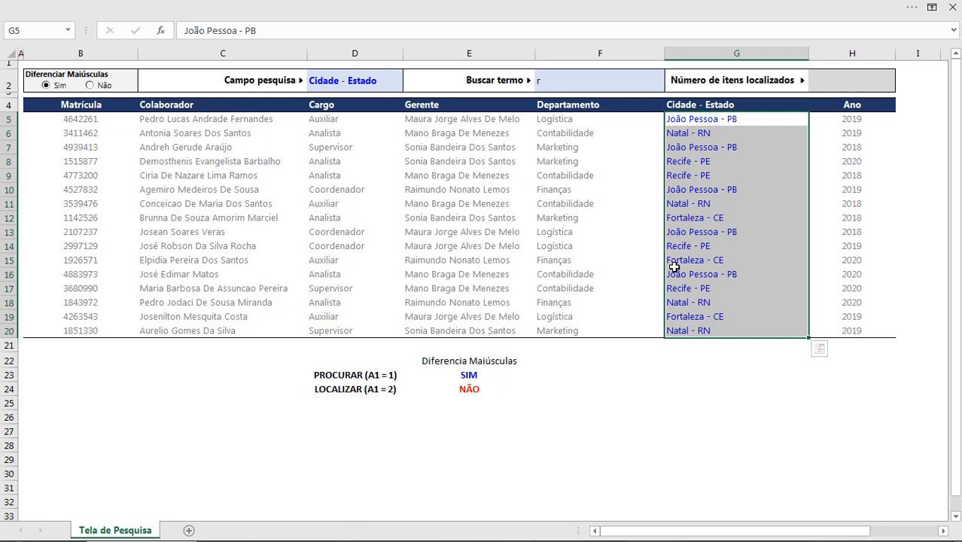
Step: Set Campo pesquisa to Gerente and select that column's data in E5:E20
left_click(345, 424)
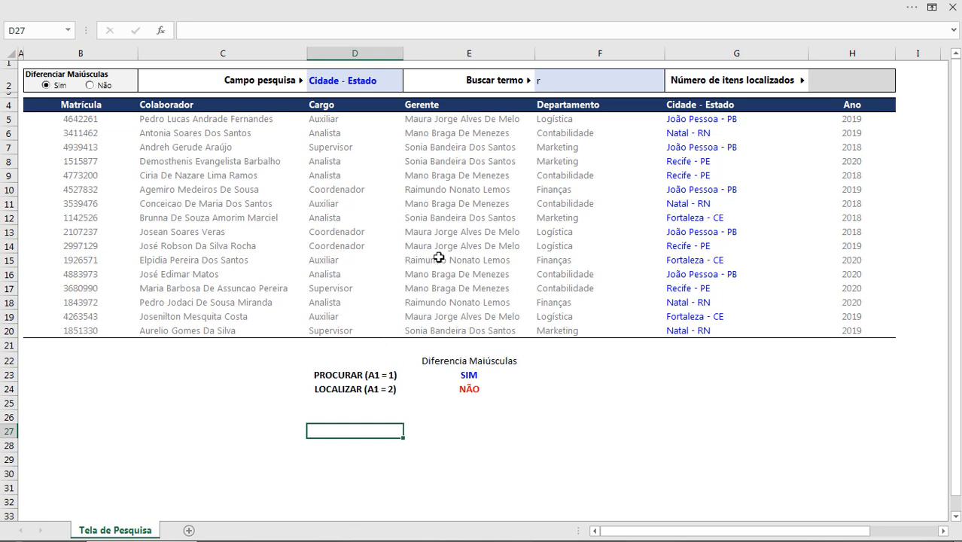
left_click(383, 83)
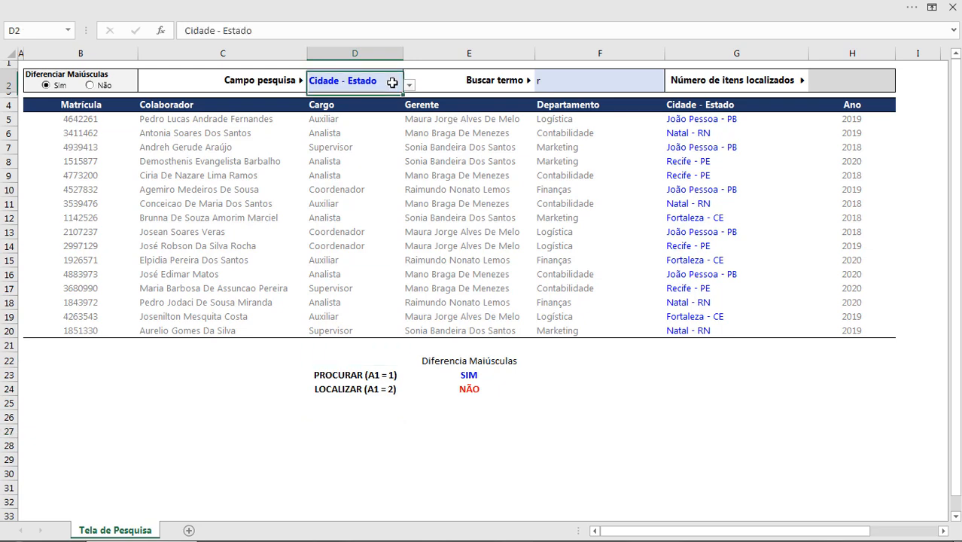
left_click(408, 84)
left_click(371, 125)
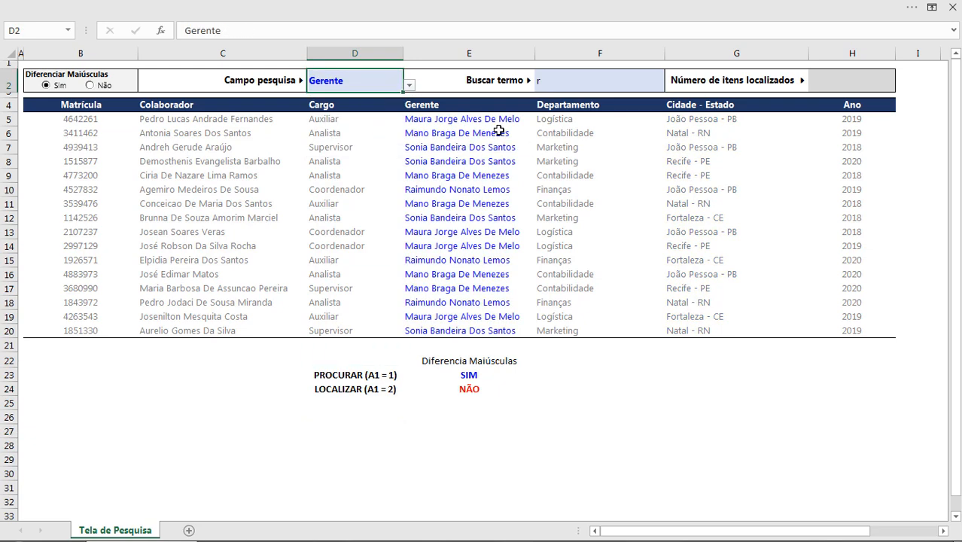
left_click_drag(466, 121, 440, 331)
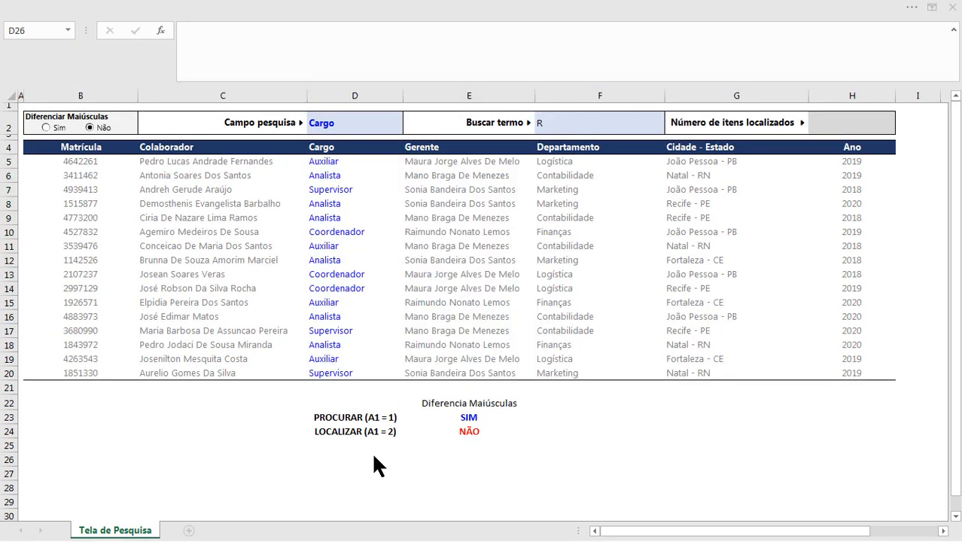
Step: Start an ÍNDICE formula in cell D26 with the table data B5:H20 as its matrix
left_click(374, 457)
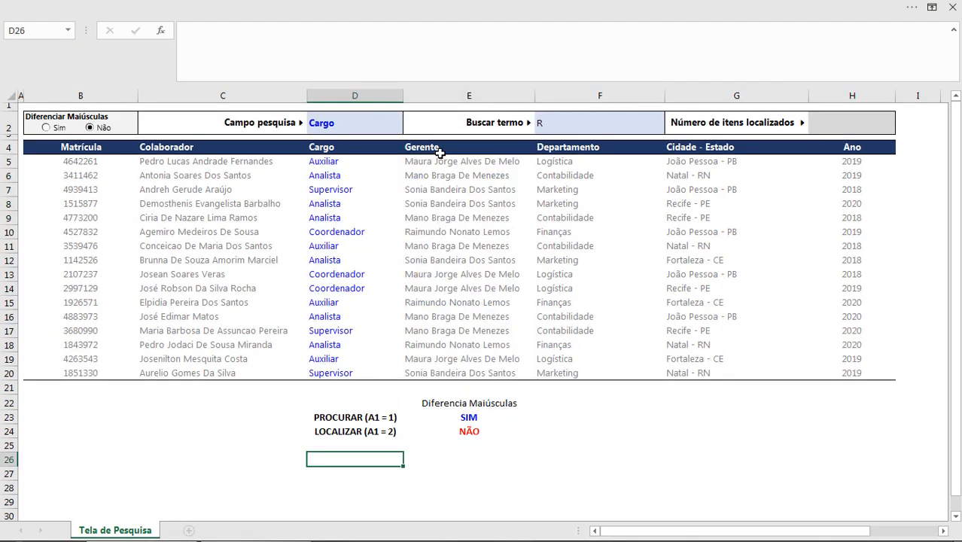
type("=ÍNDICE(")
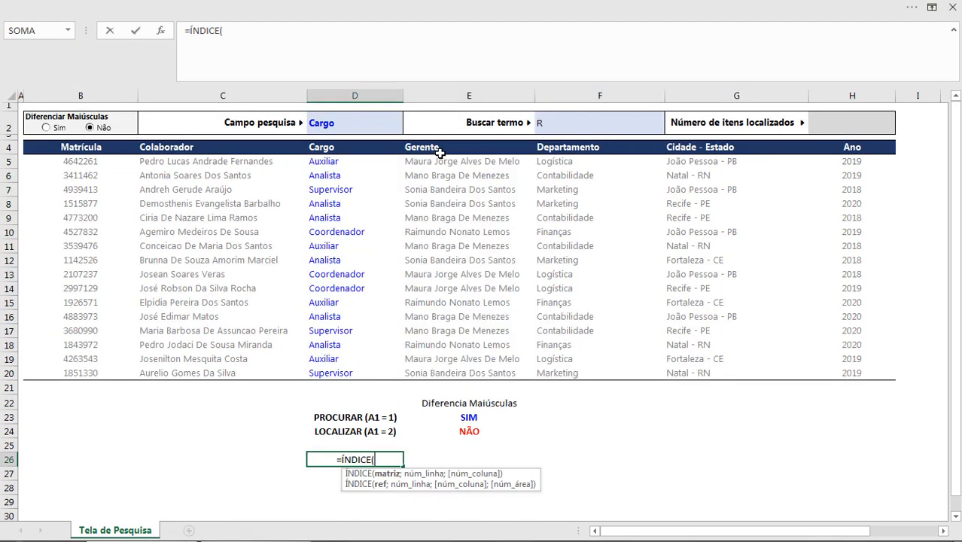
left_click_drag(455, 472, 563, 449)
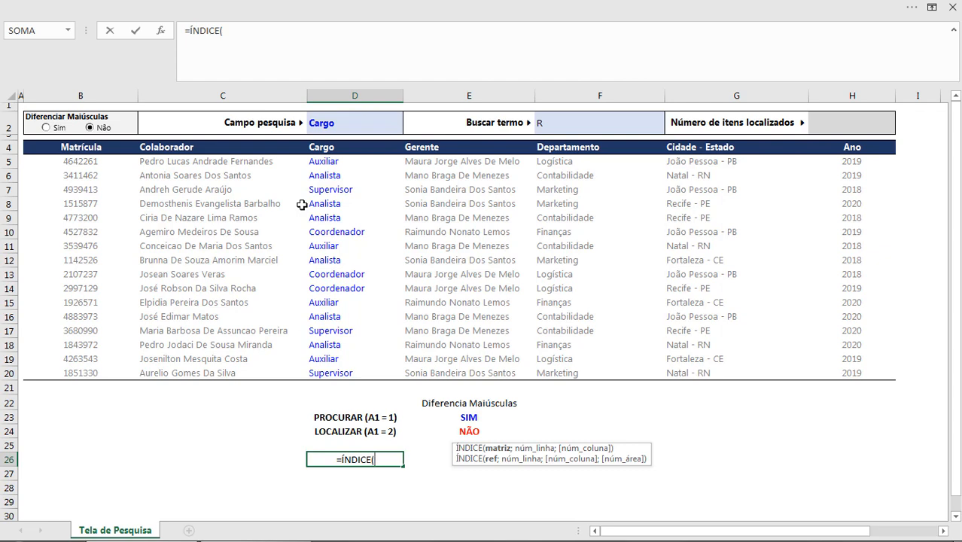
left_click_drag(80, 156, 853, 373)
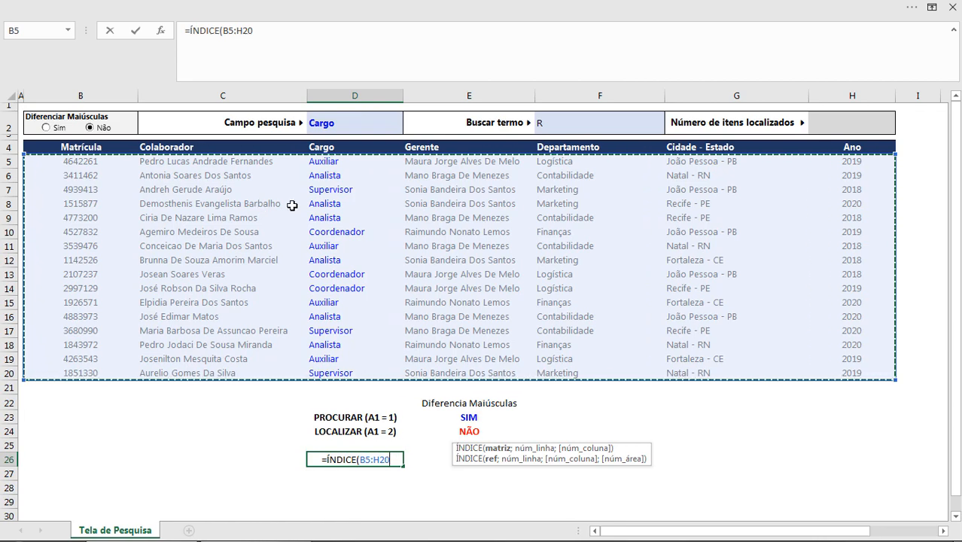
type(";")
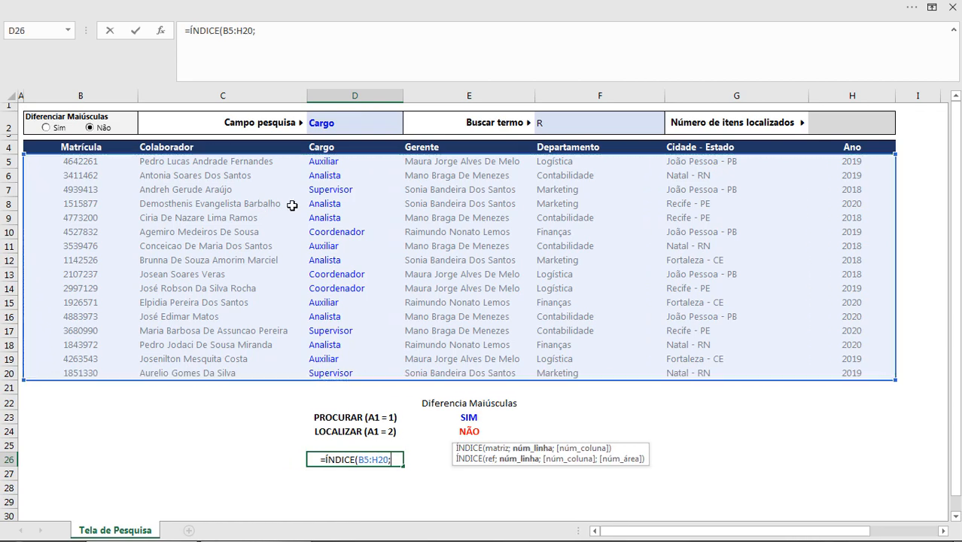
left_click_drag(618, 445, 600, 449)
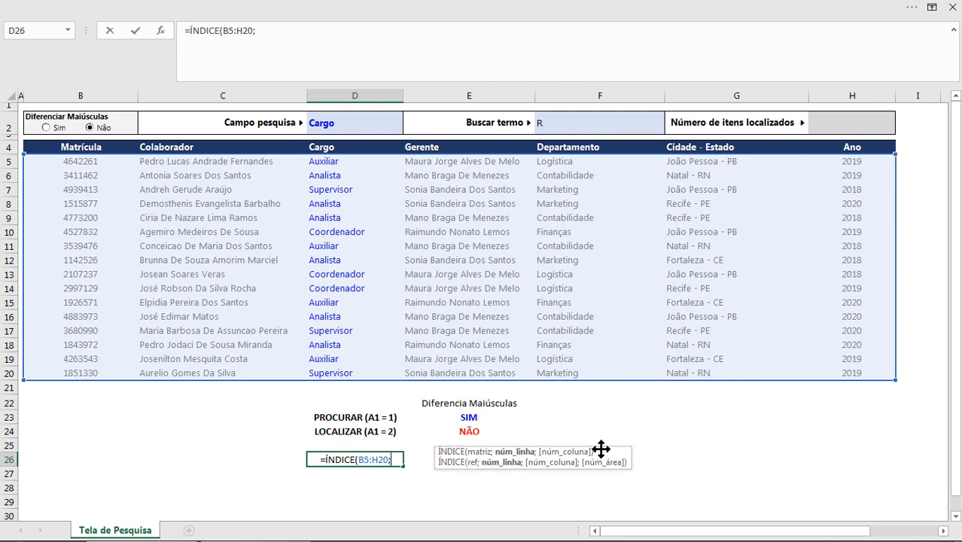
left_click_drag(601, 449, 584, 451)
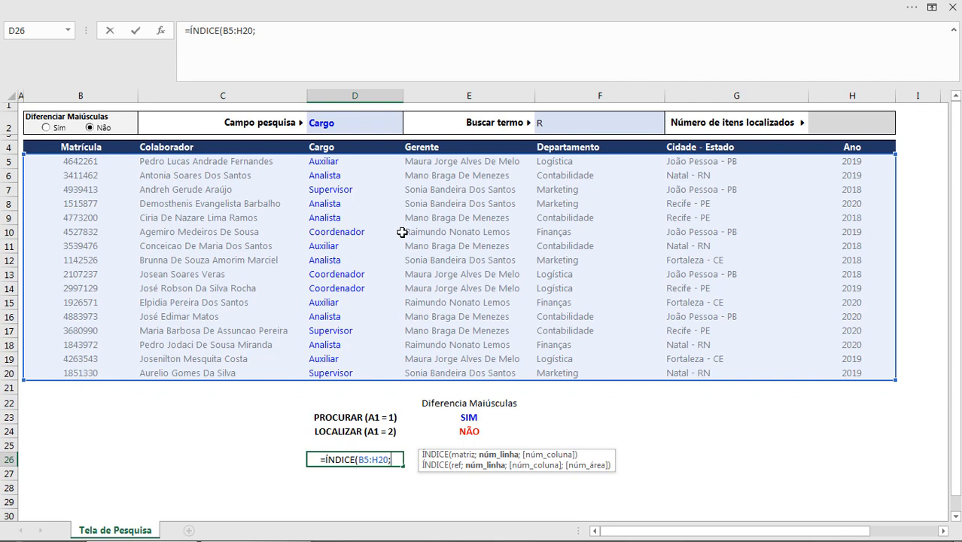
type("16")
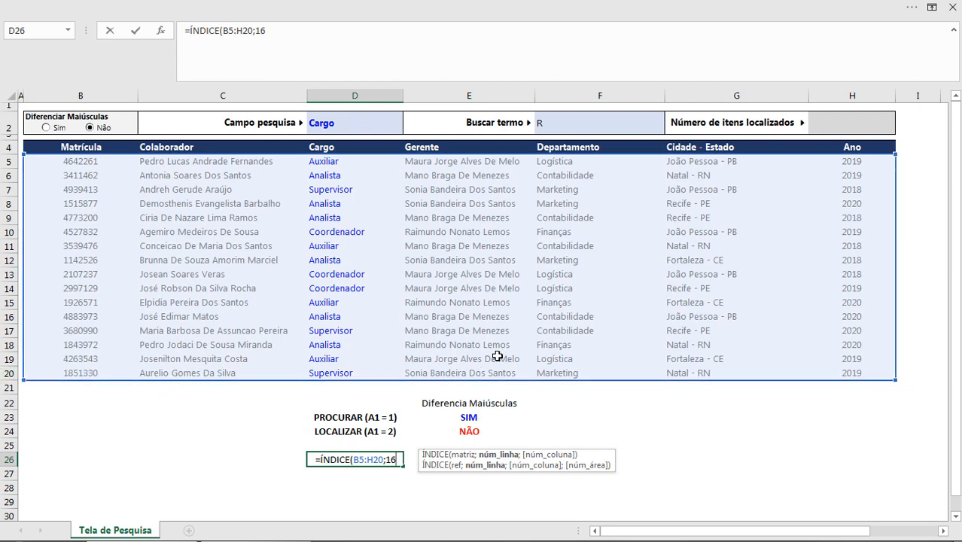
key("BackSpace")
key("BackSpace")
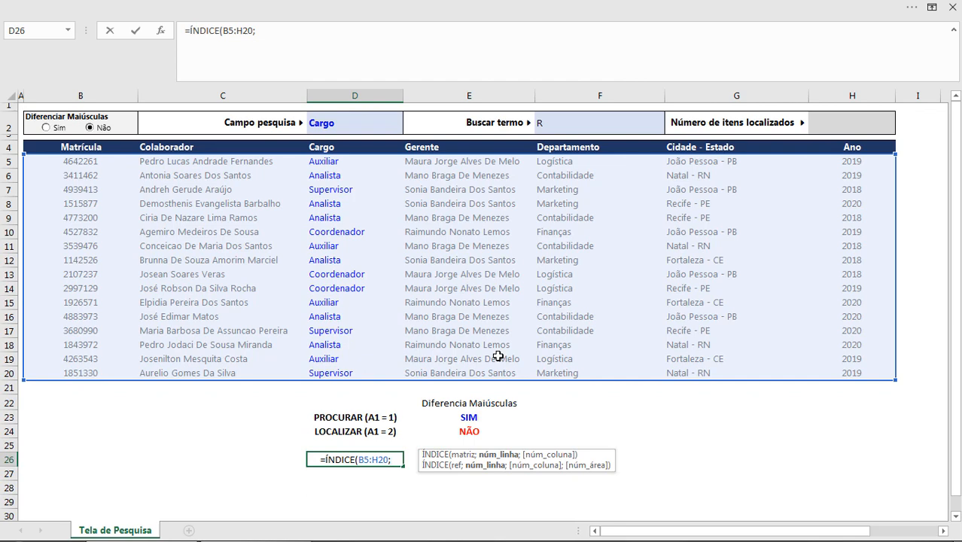
type("4")
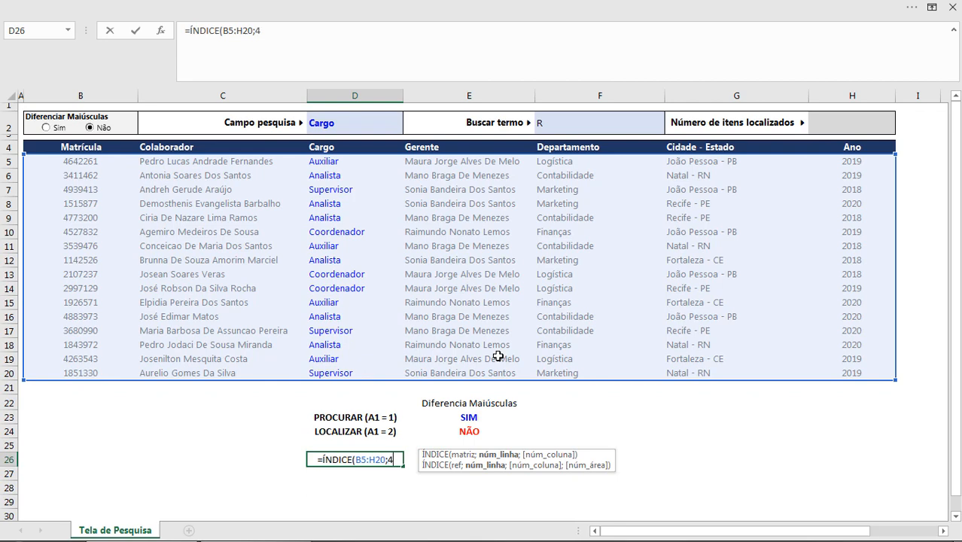
key("BackSpace")
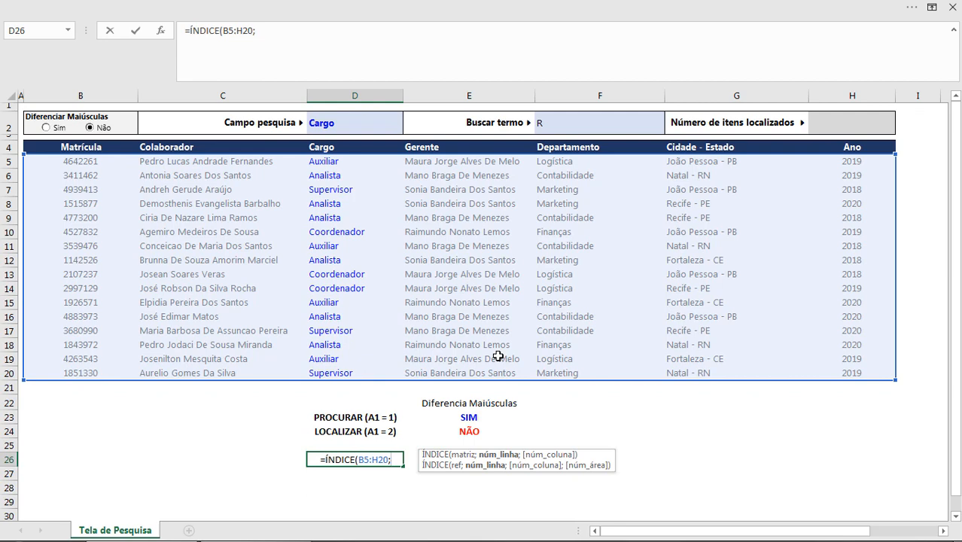
Step: Leave the row argument of the ÍNDICE formula empty and start a nested CORRESP function as its column argument
type(";")
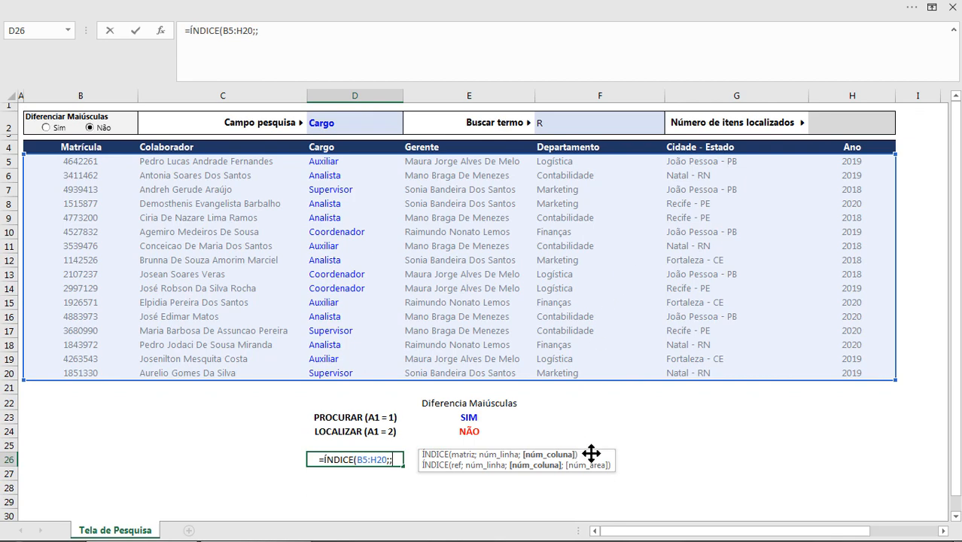
left_click_drag(591, 454, 586, 449)
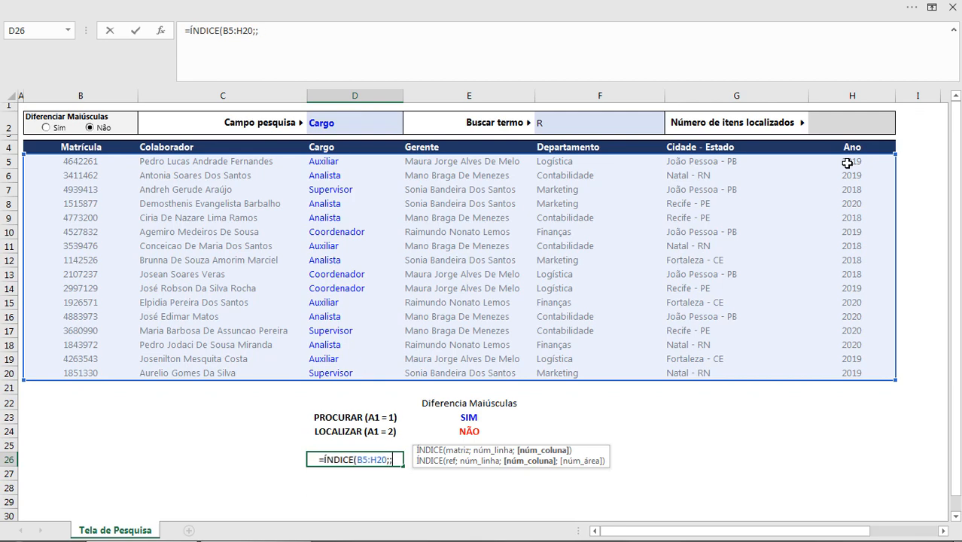
type("7")
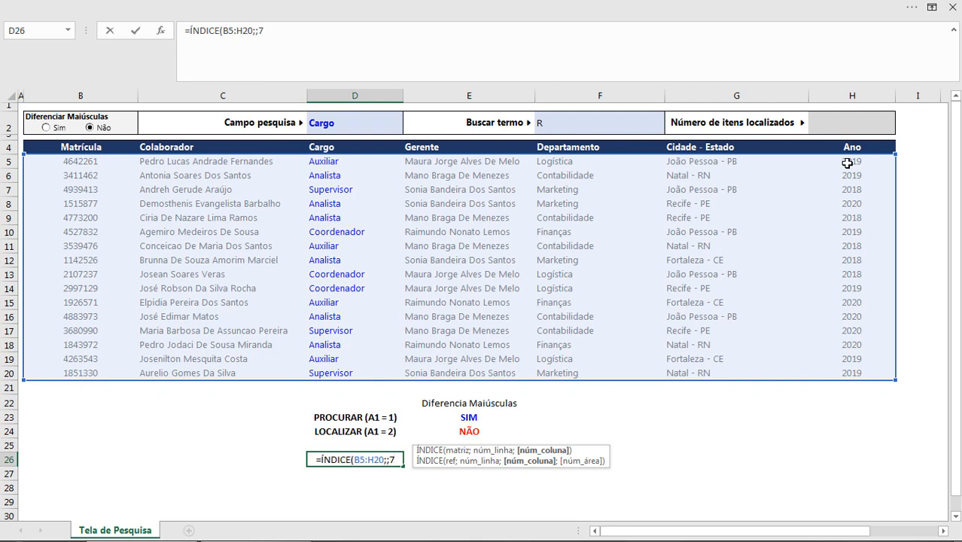
key("BackSpace")
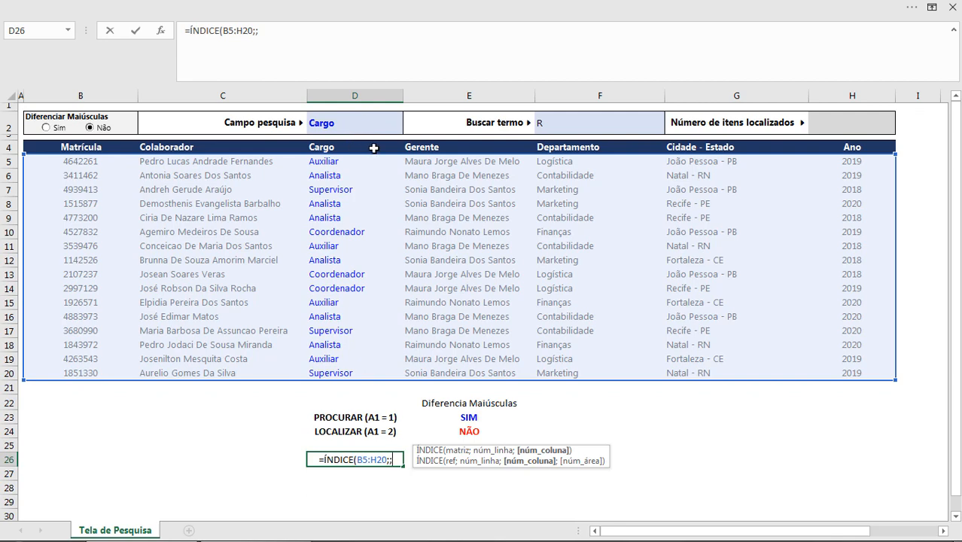
type("CORR")
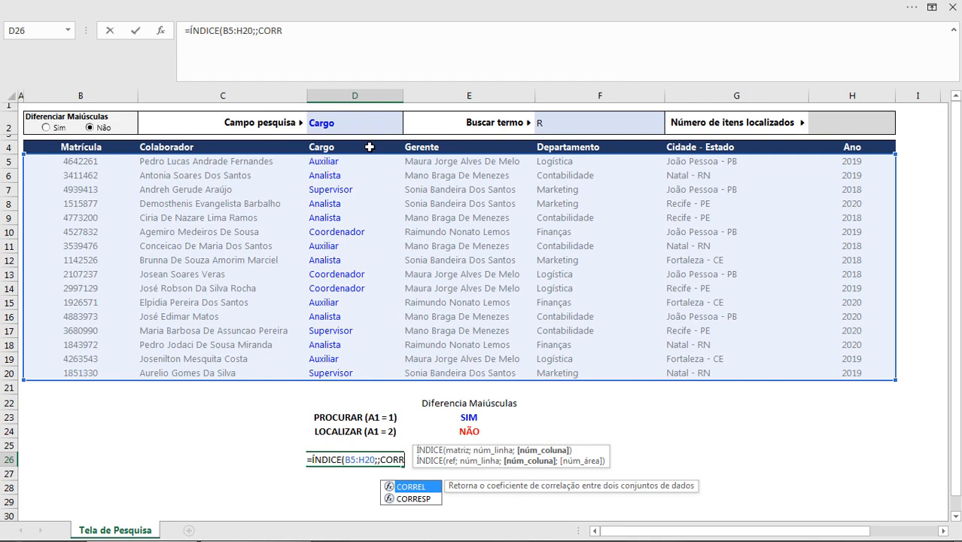
key("Down")
key("Tab")
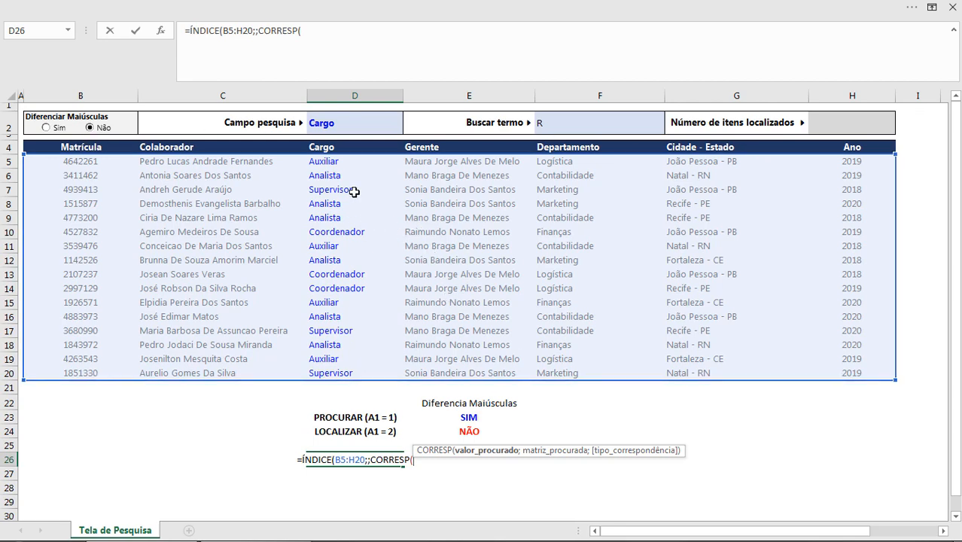
Step: Complete CORRESP with lookup value D2, header range B4:H4 and match type 0, and close the ÍNDICE formula
left_click(347, 127)
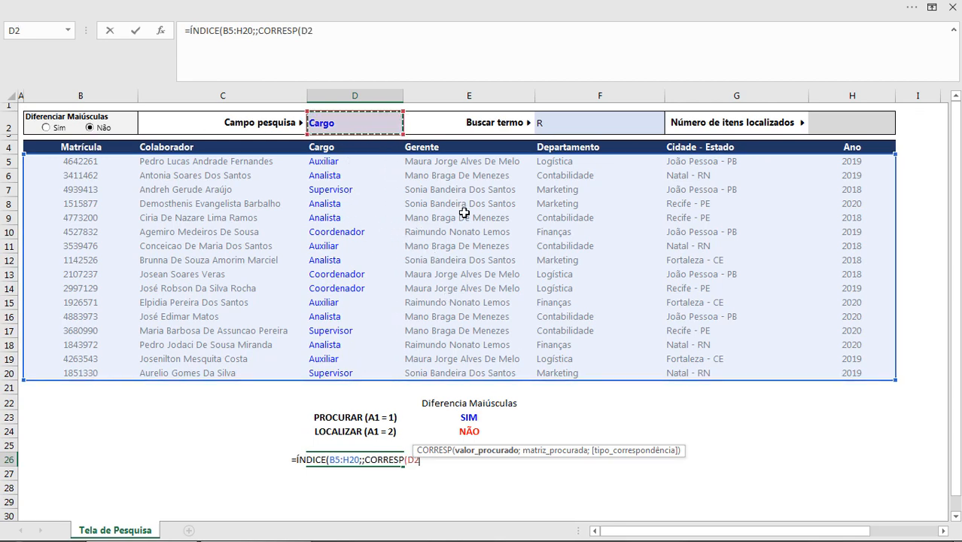
type(";")
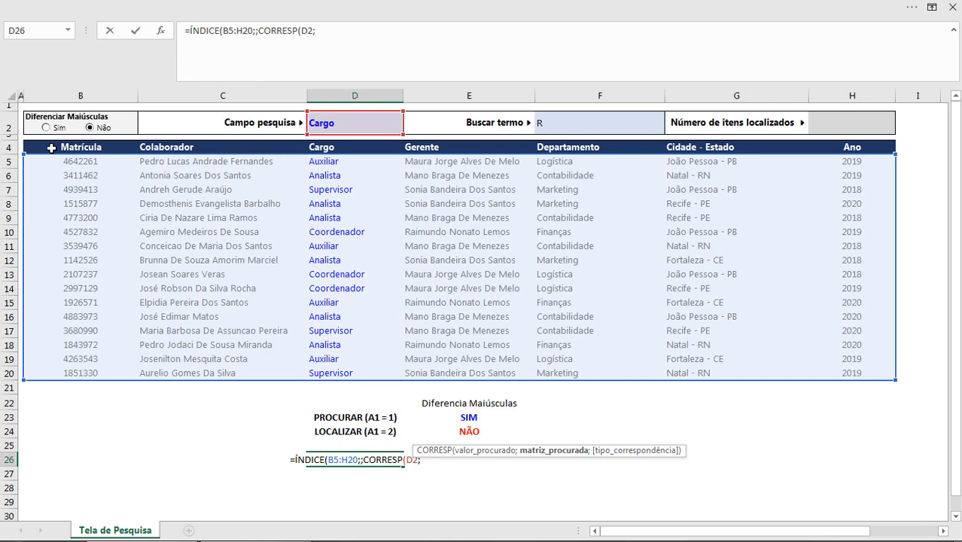
left_click_drag(51, 149, 839, 145)
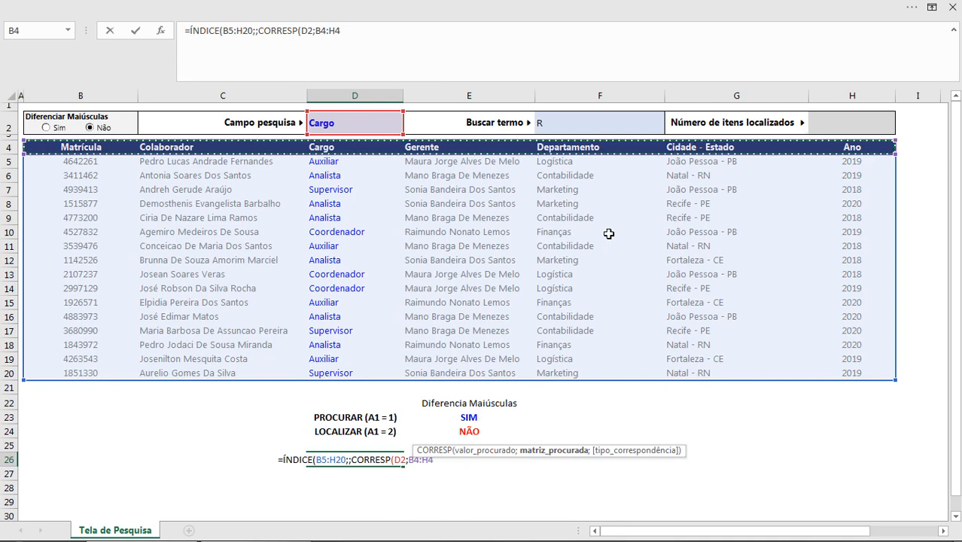
type(";")
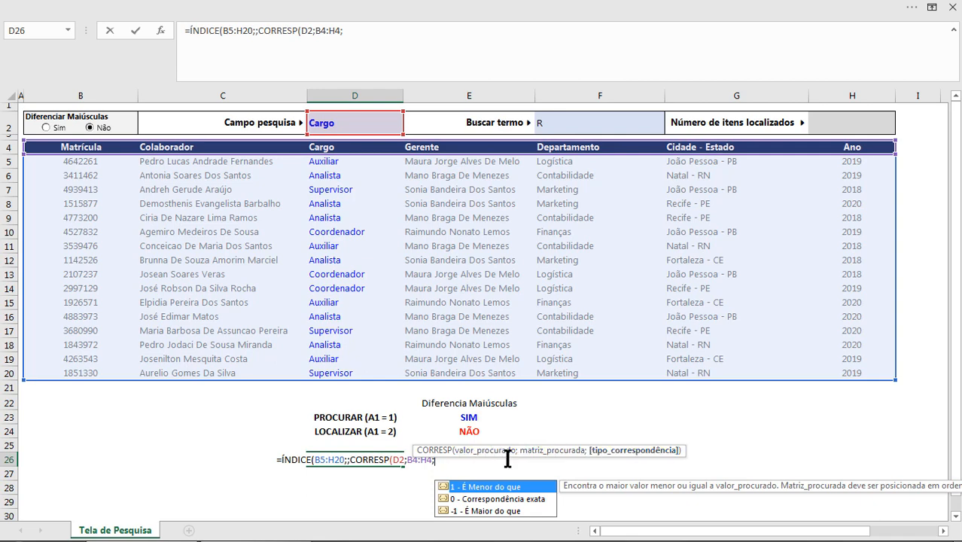
left_click_drag(508, 456, 594, 439)
type("0")
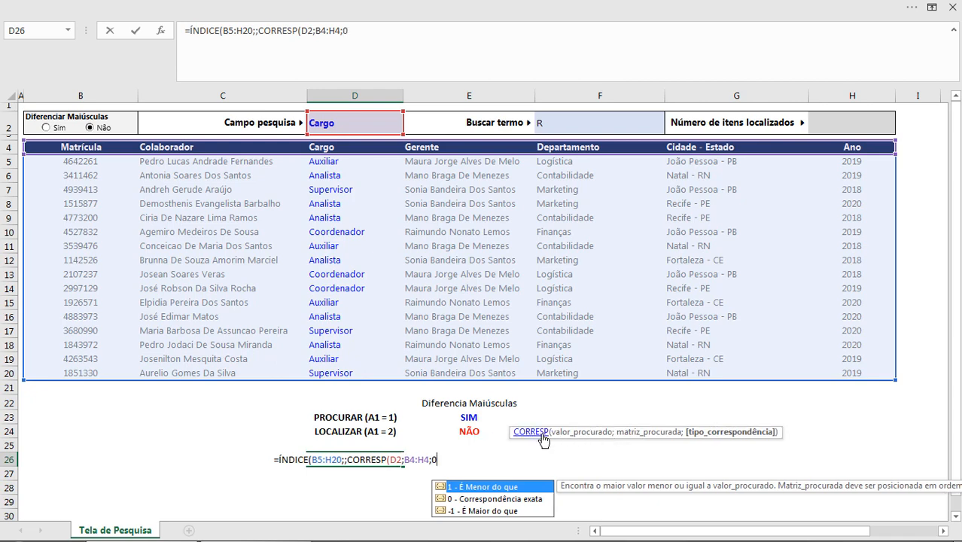
type(")")
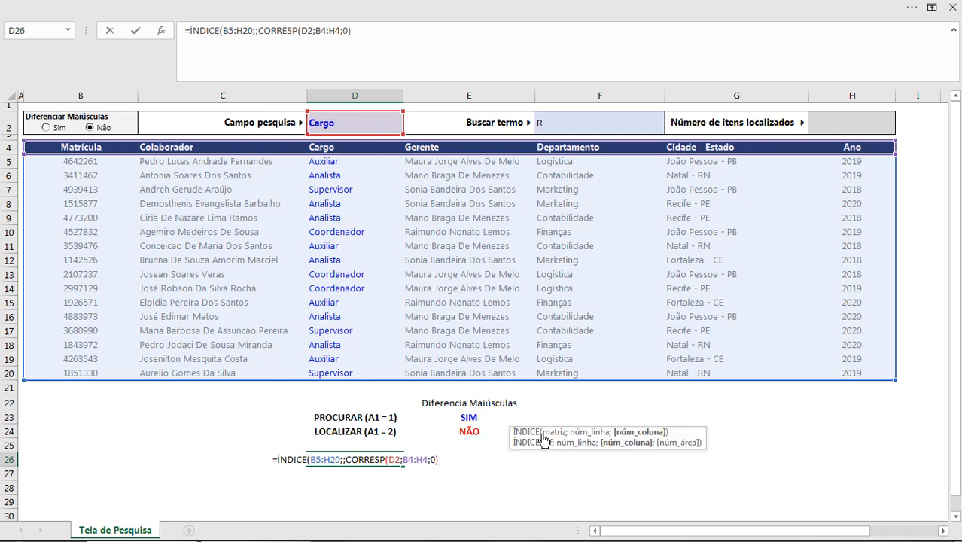
type(")")
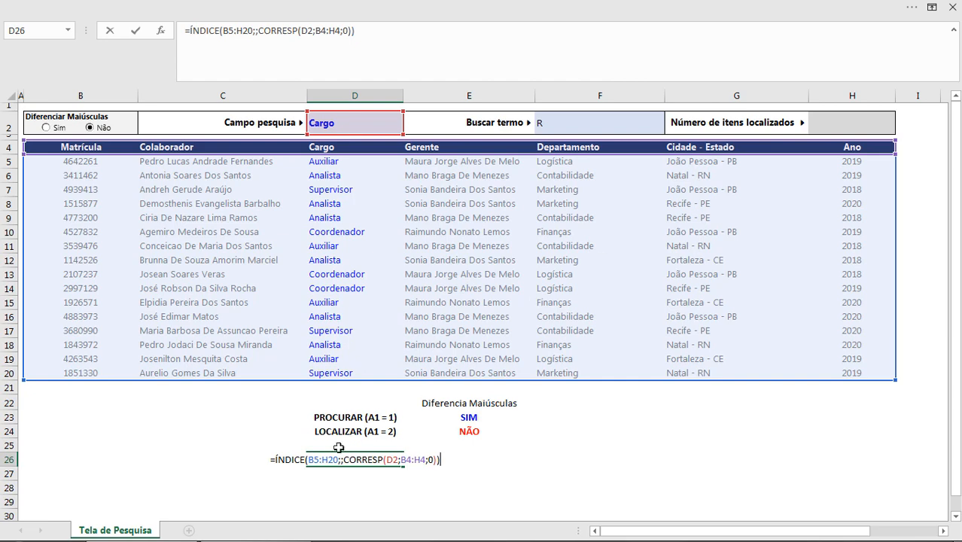
Step: Lock only the columns of the ÍNDICE matrix reference so it reads $B5:$H20
left_click(313, 459)
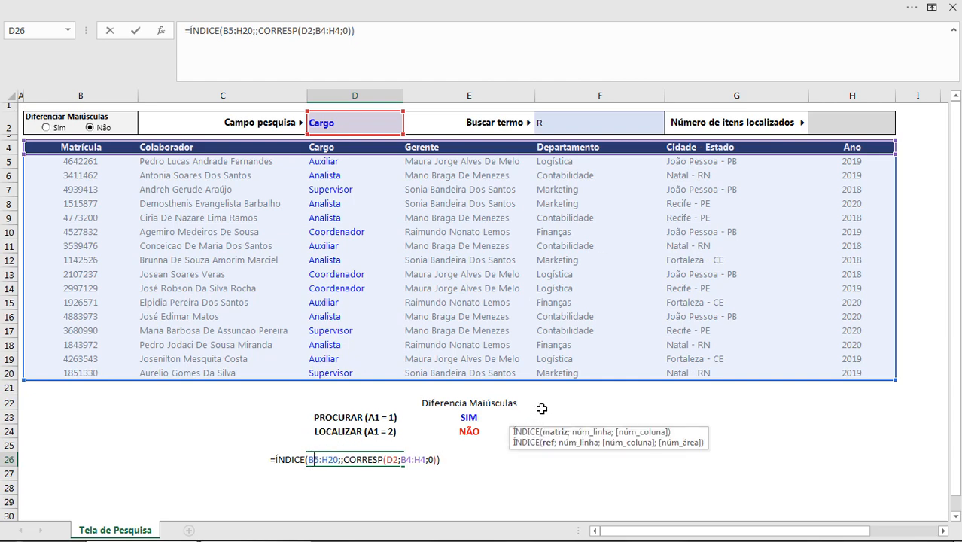
key("F4")
key("F4")
key("F4")
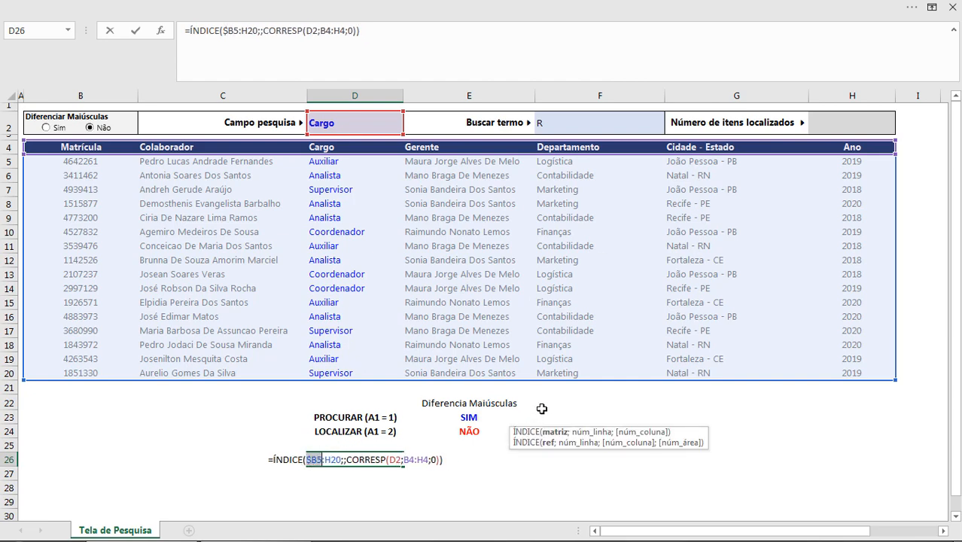
left_click(327, 460)
key("F4")
key("F4")
key("F4")
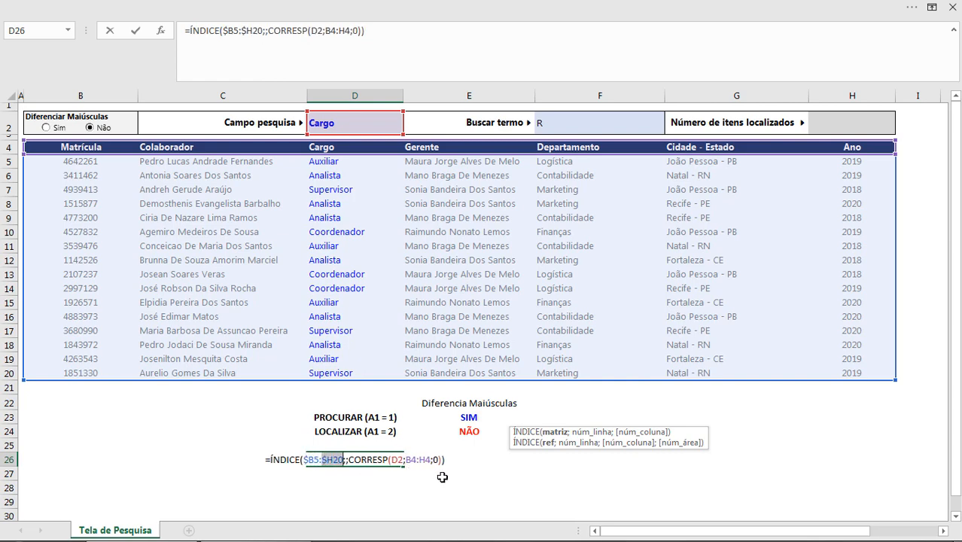
Step: Make both CORRESP references fully absolute, as $B$4:$H$4 and $D$2
left_click(415, 460)
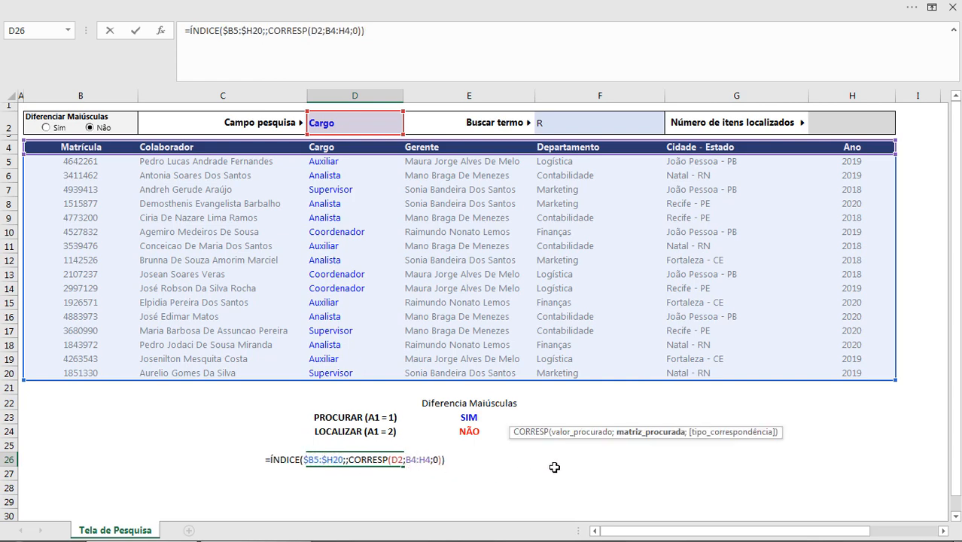
key("F4")
left_click(428, 460)
key("F4")
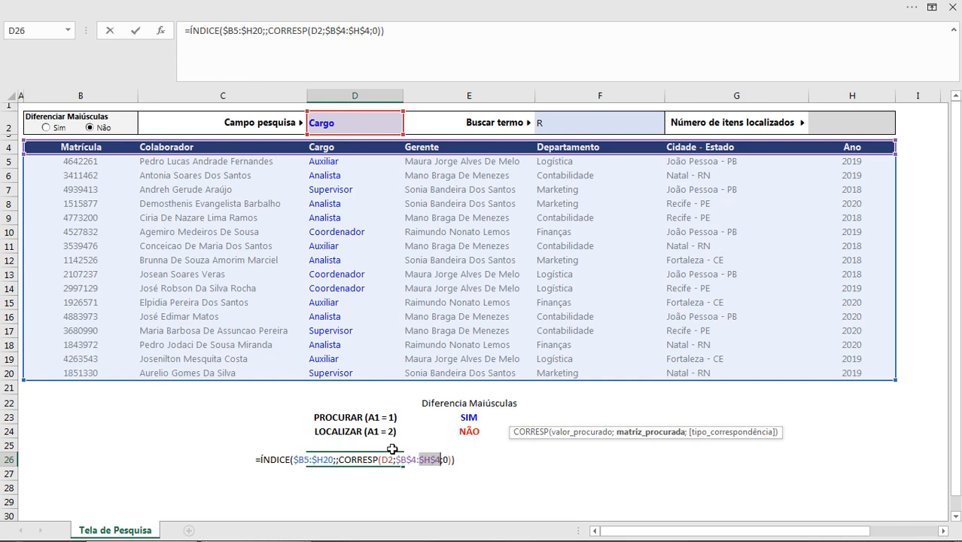
left_click(386, 461)
key("F4")
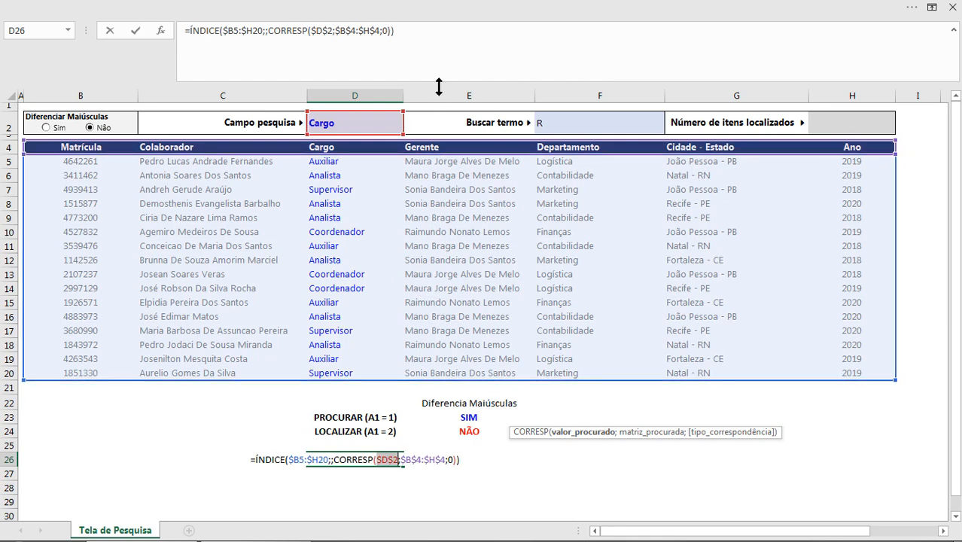
Step: Preview the ÍNDICE formula's evaluated array in a shorter formula bar, restore the formula and enter it in D26
left_click_drag(437, 83, 438, 57)
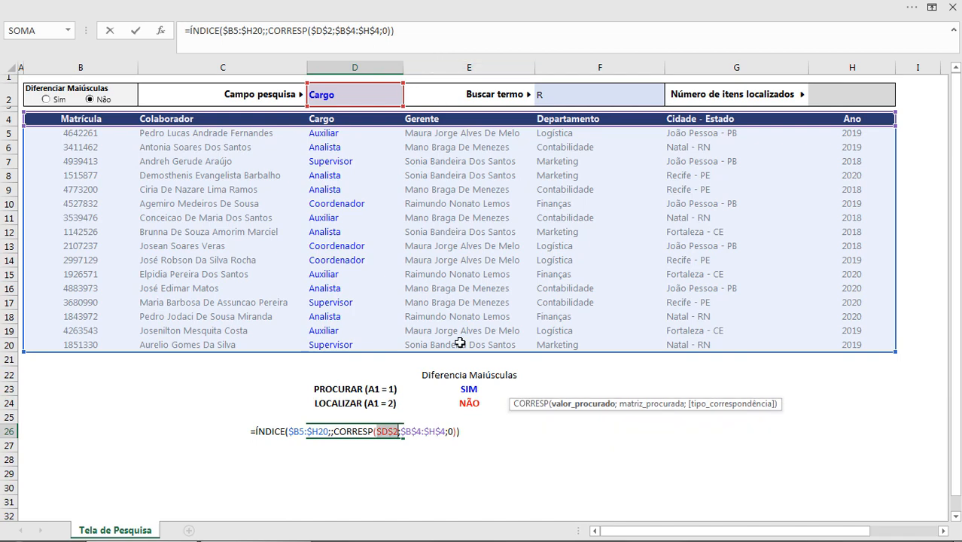
left_click(434, 40)
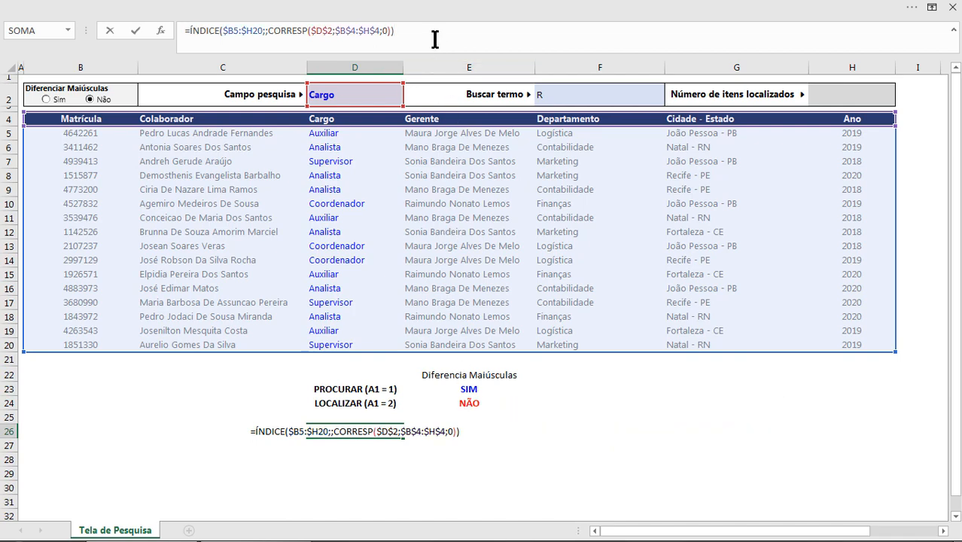
key("F9")
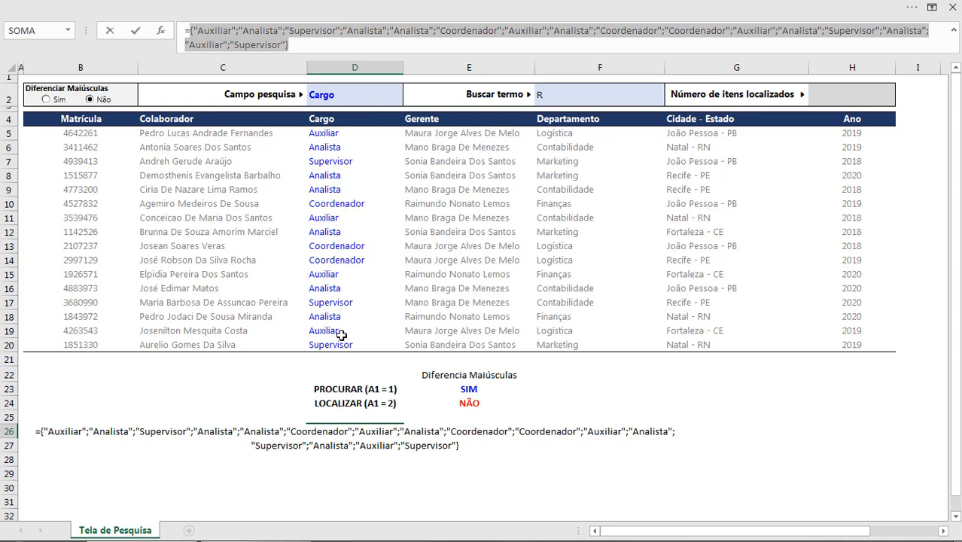
key("ctrl+z")
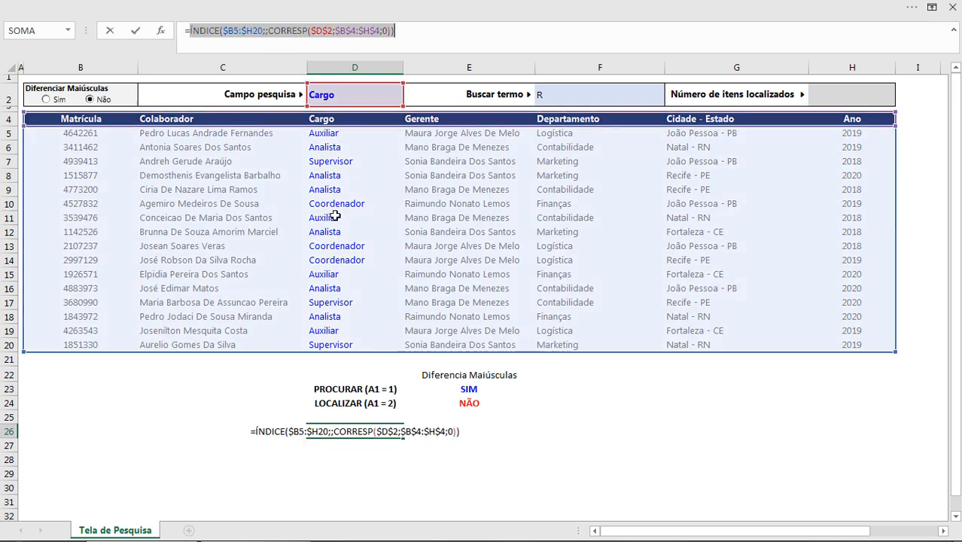
key("Return")
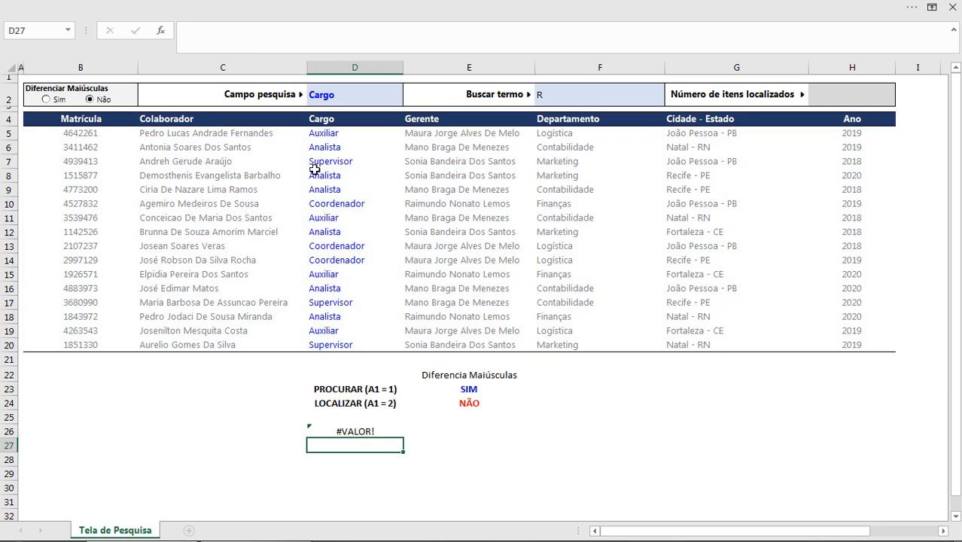
Step: Set Campo pesquisa to Ano and evaluate the D26 formula in the formula bar to preview its array
left_click(354, 95)
left_click(410, 100)
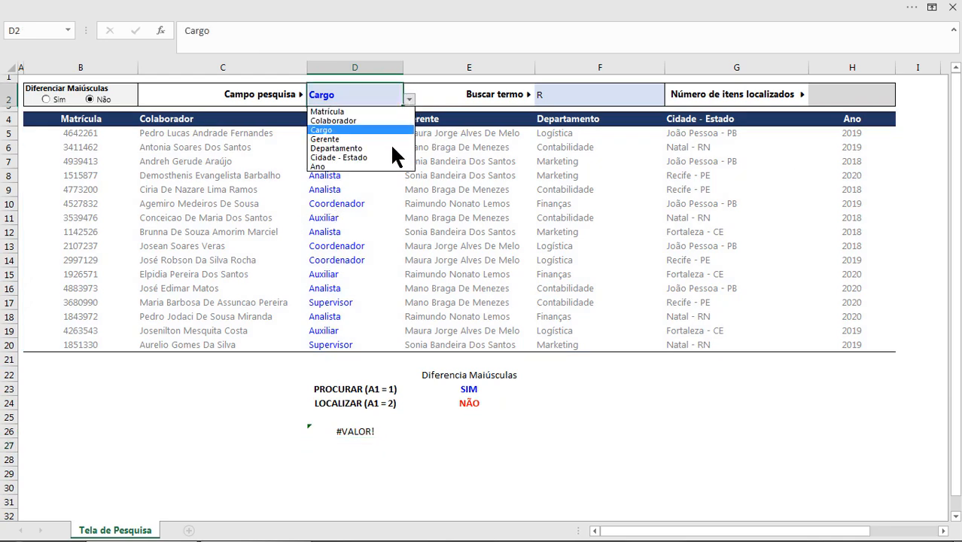
left_click(346, 164)
left_click(370, 429)
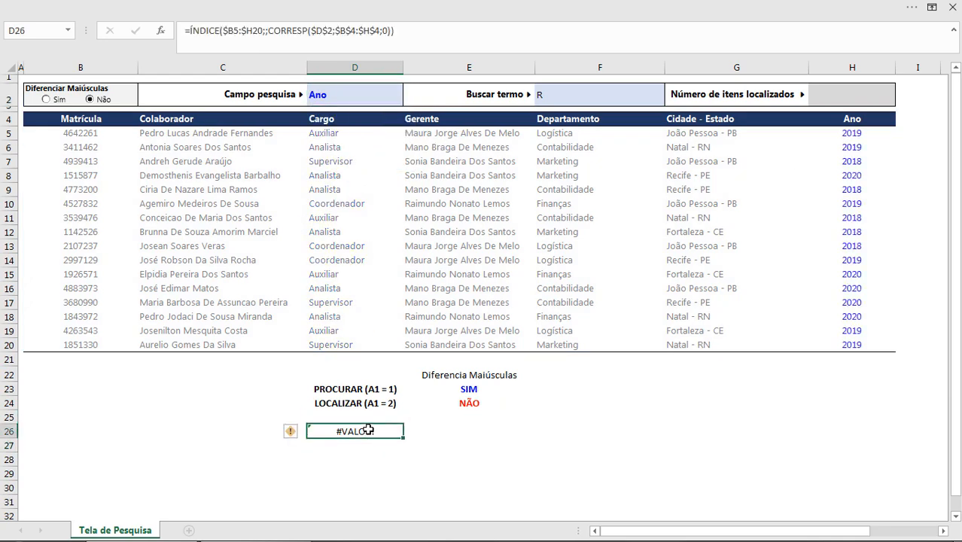
left_click(443, 26)
key("F9")
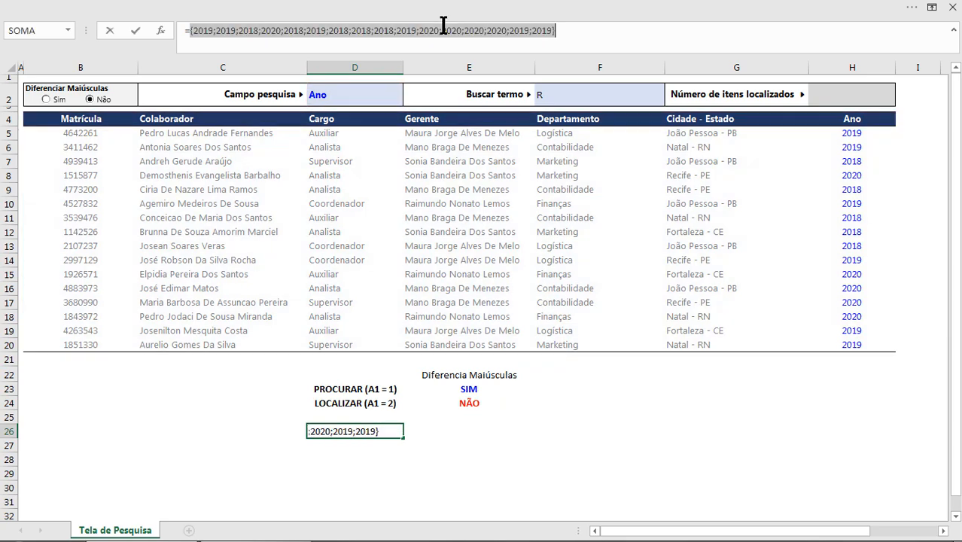
Step: Examine the whole evaluated array in D26, then undo the evaluation and keep the ÍNDICE formula
key("End")
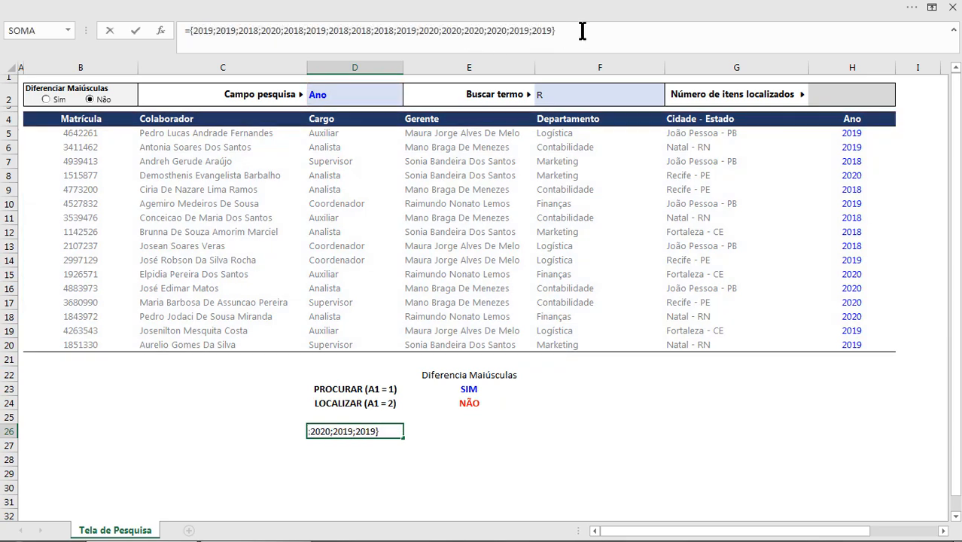
key("shift+Home")
key("shift+Right")
key("shift+Right")
key("shift+Home")
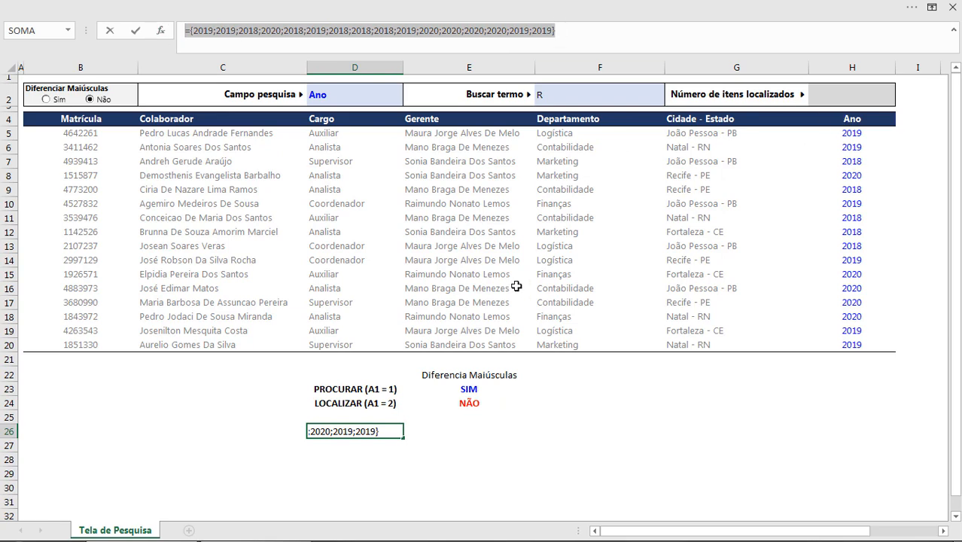
key("ctrl+z")
key("ctrl+z")
key("Return")
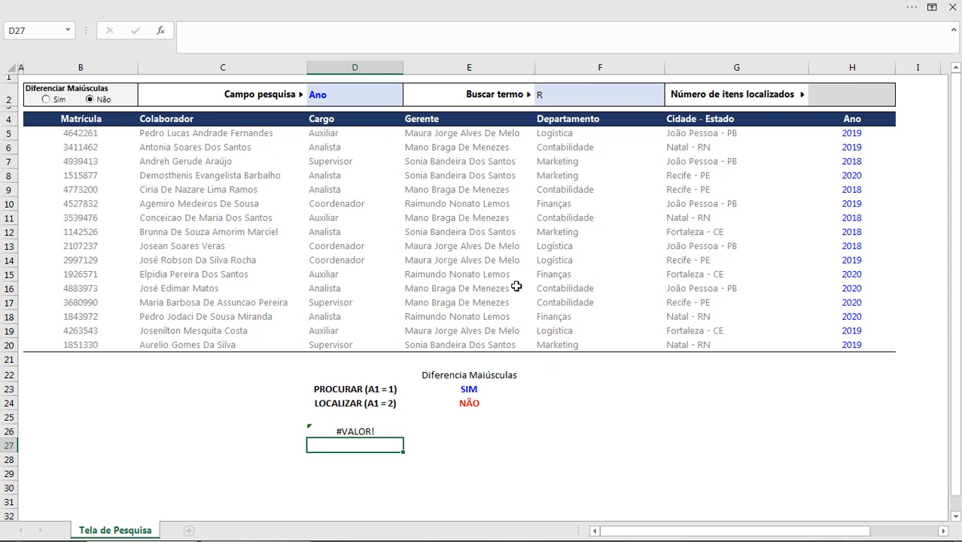
key("Left")
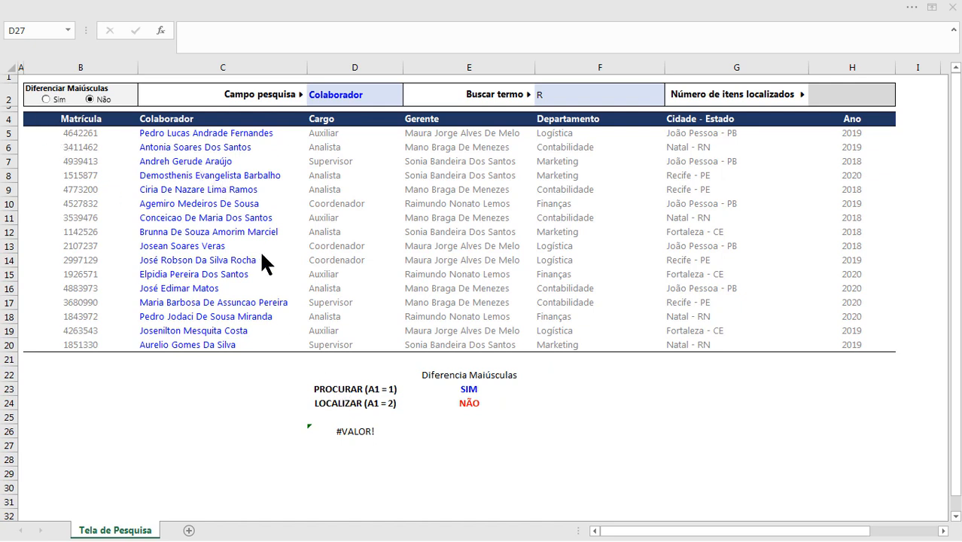
left_click(353, 448)
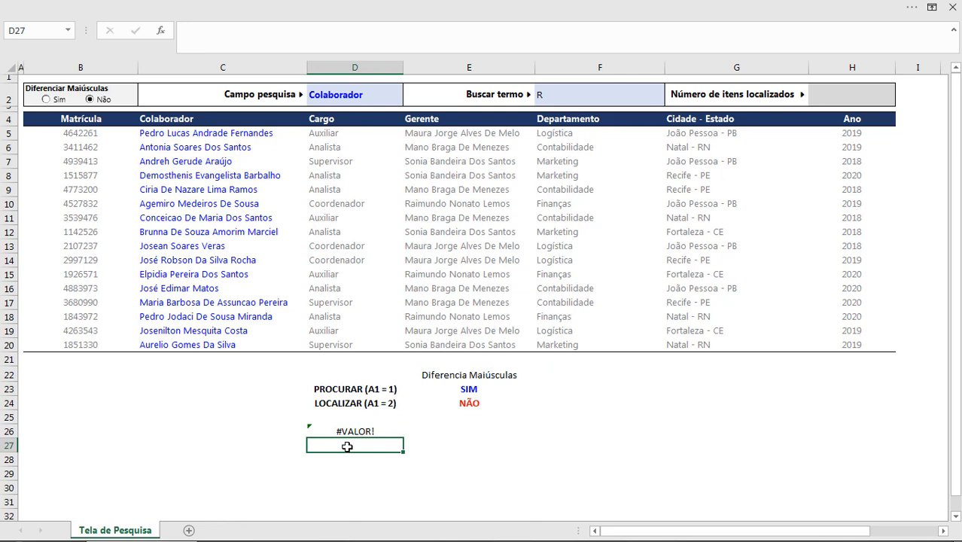
type("=SE(")
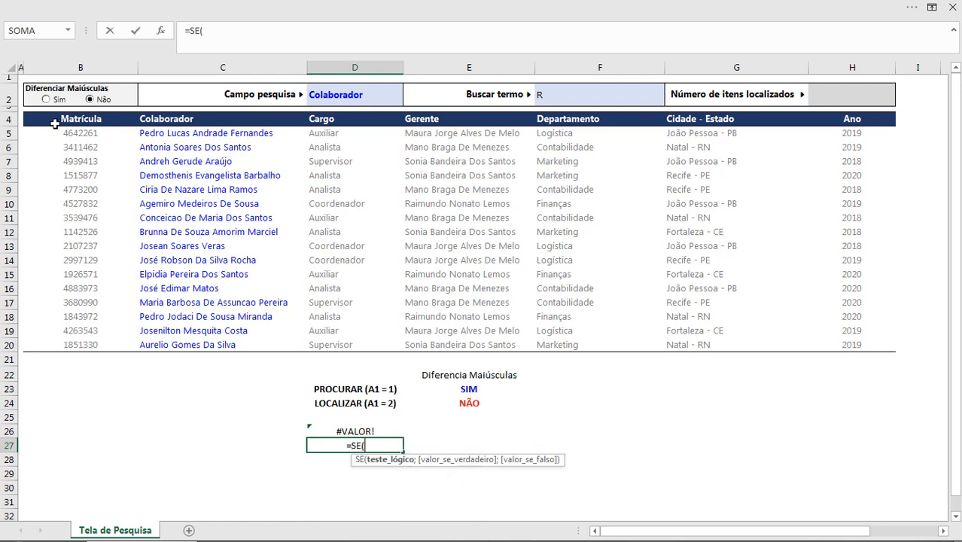
left_click(21, 79)
type("=1;\"")
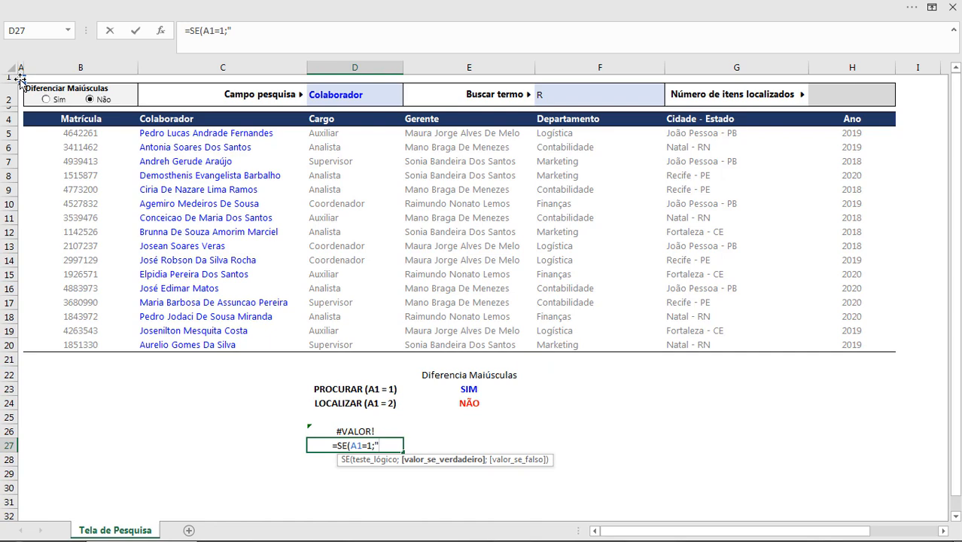
key("BackSpace")
type("procurar")
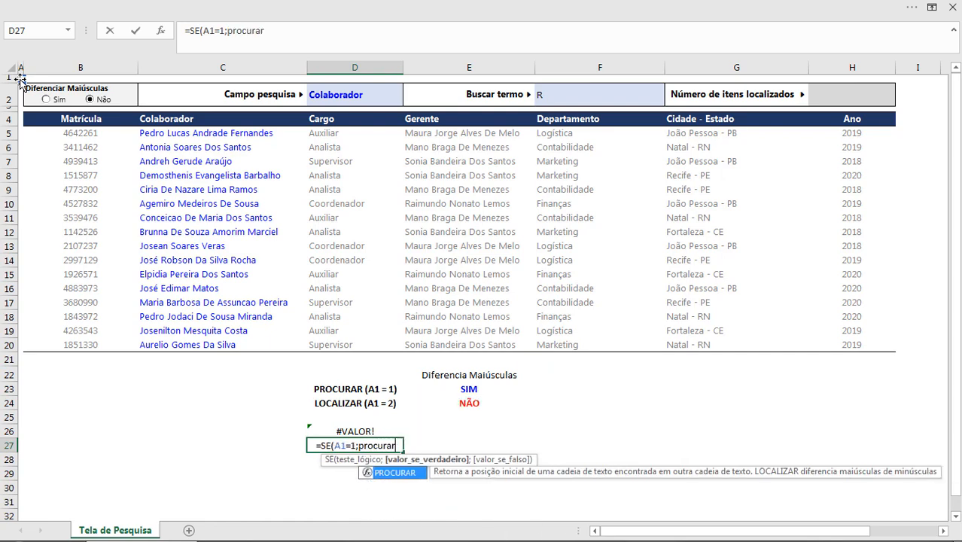
type(";")
key("Escape")
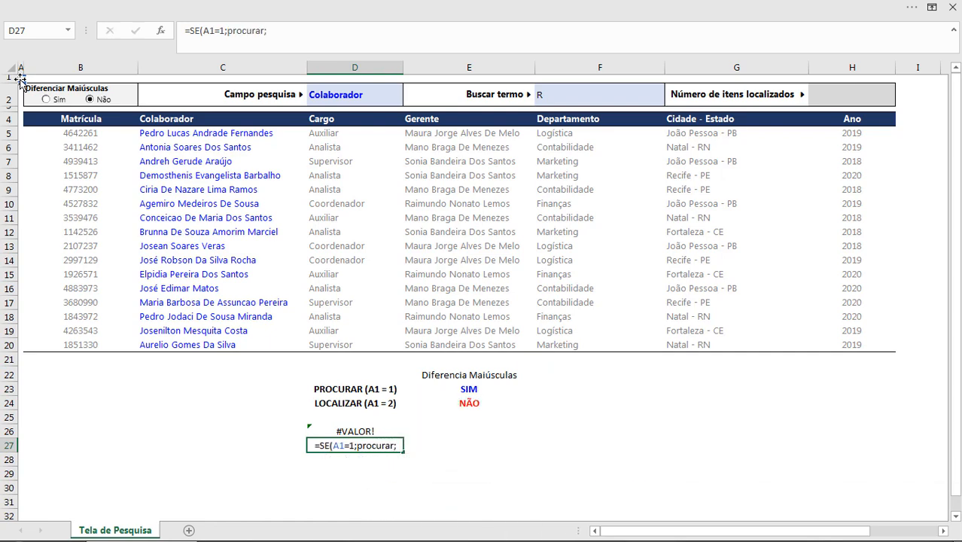
Step: Begin an ESCOLHER formula in D27 with the absolute reference $A$1 as its index number
type("=esc")
key("Tab")
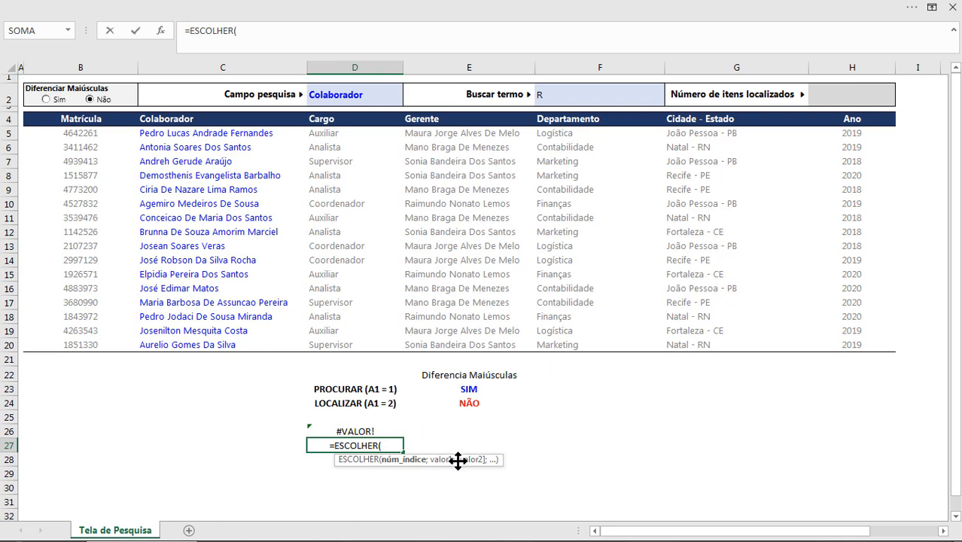
left_click_drag(468, 458, 574, 435)
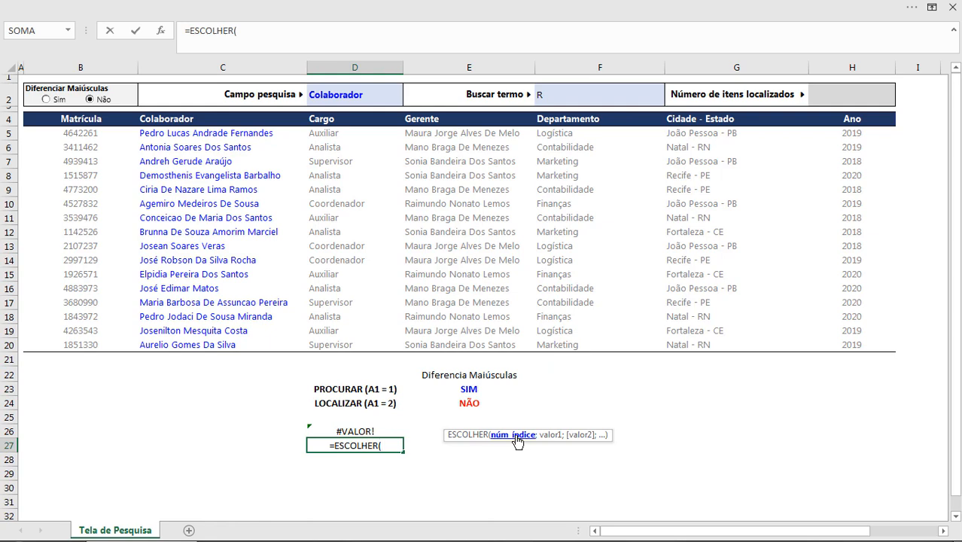
left_click(21, 77)
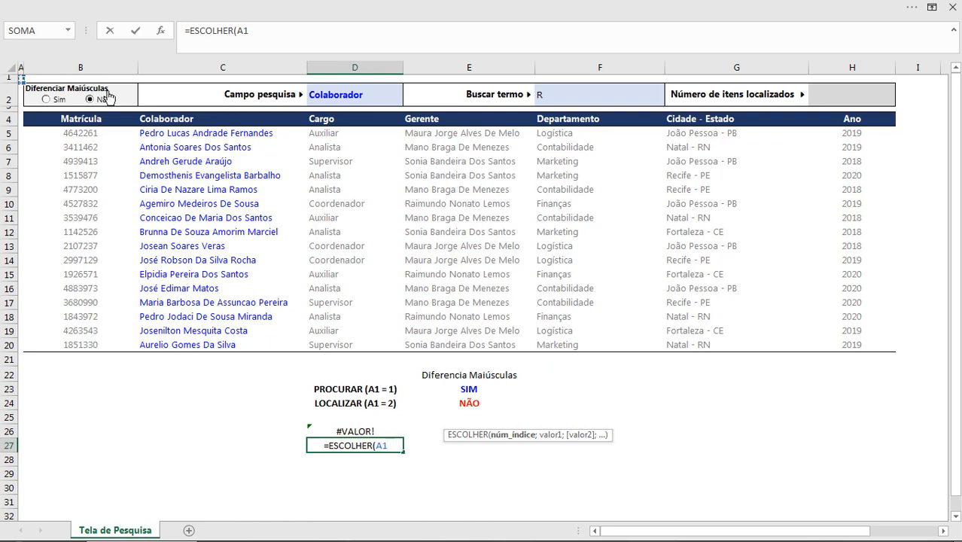
key("F4")
type(";")
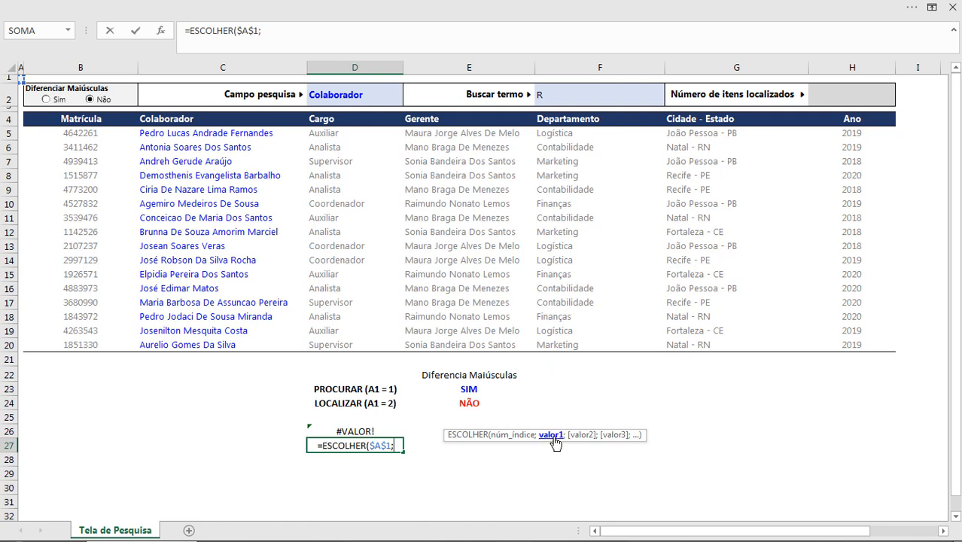
Step: Add PROCURAR($F$2;D26) as the first value of the ESCOLHER formula
type("procu")
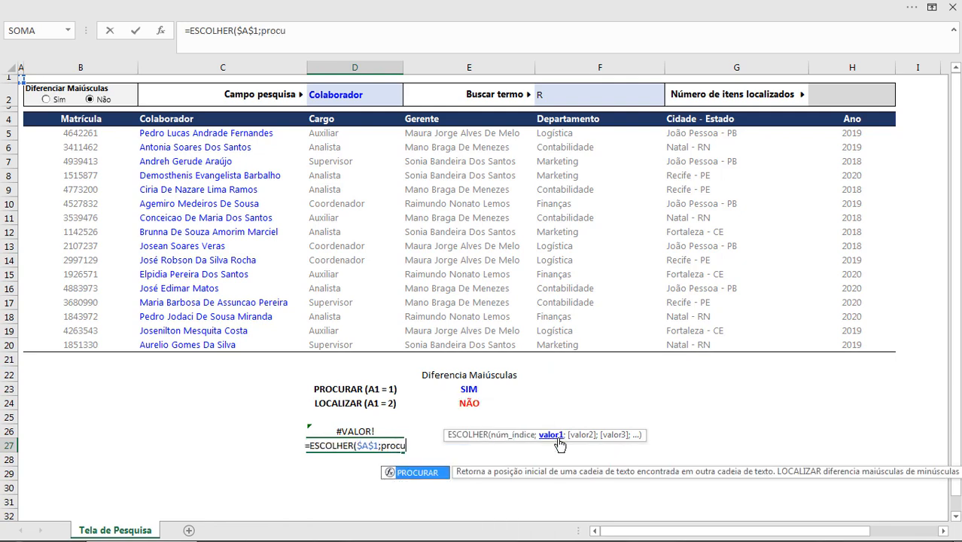
key("Tab")
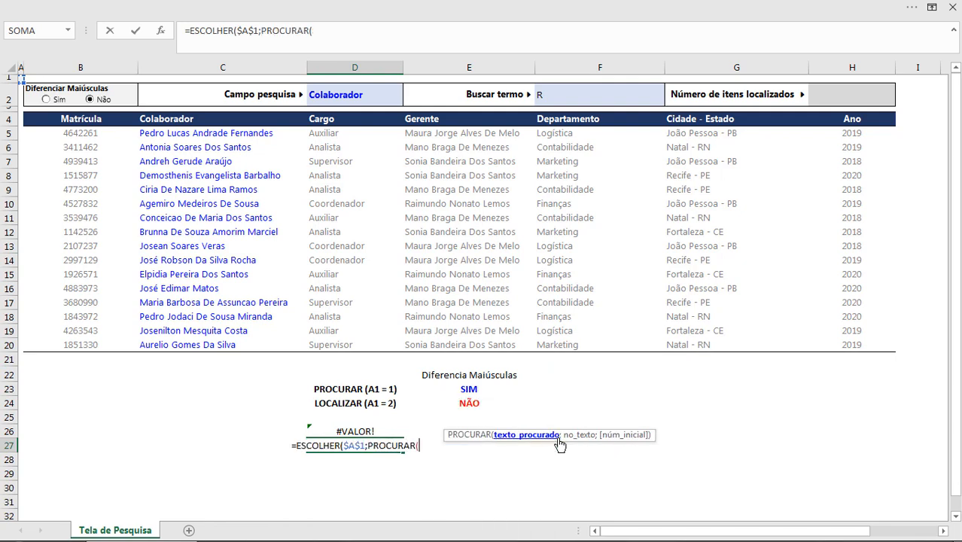
left_click(575, 96)
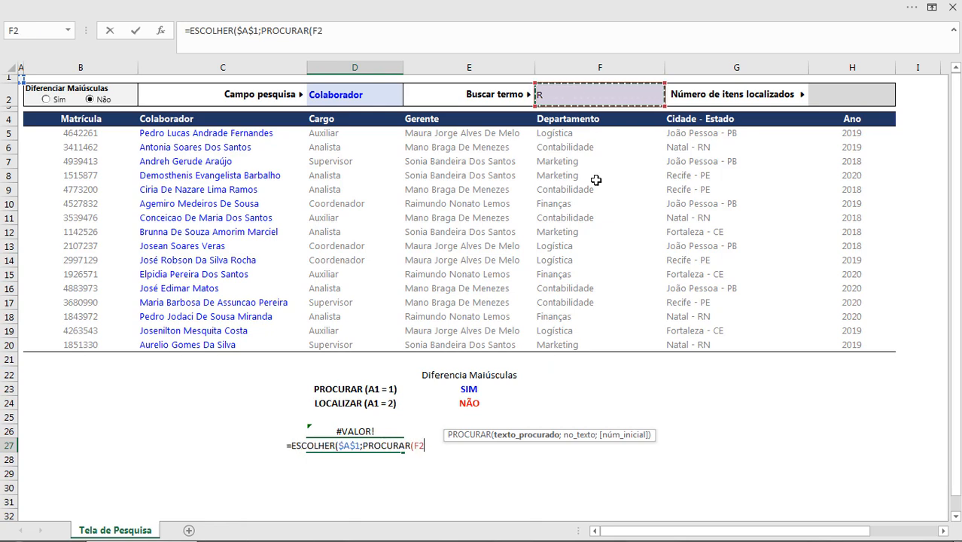
key("F4")
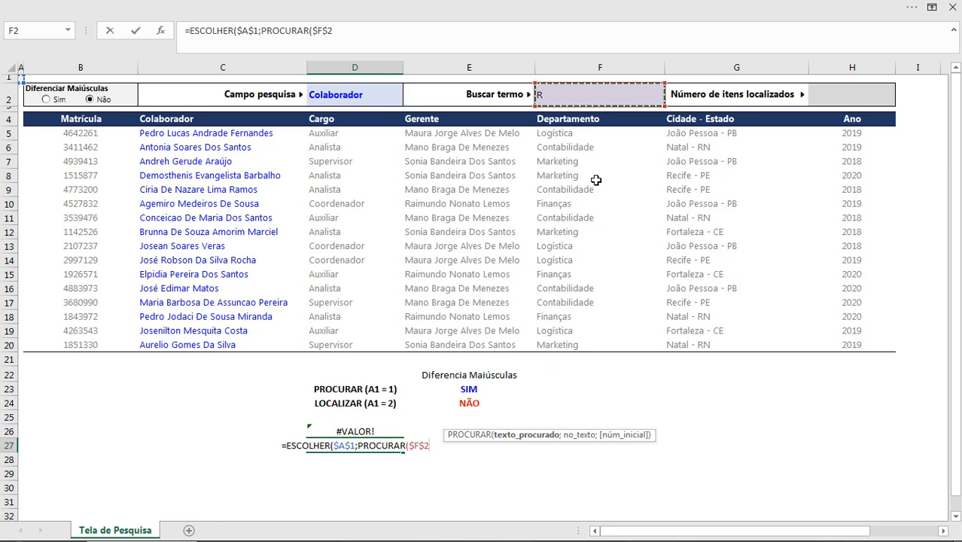
type(";")
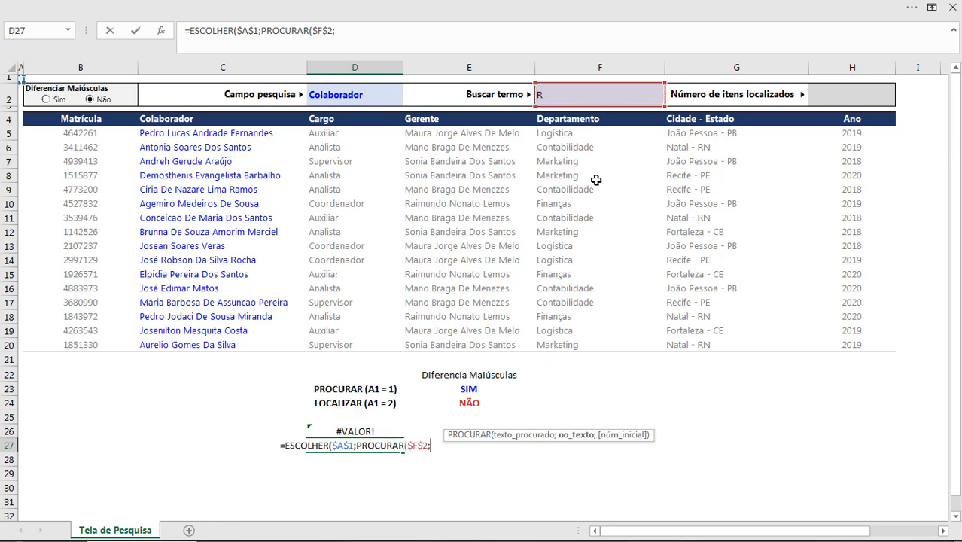
left_click(364, 432)
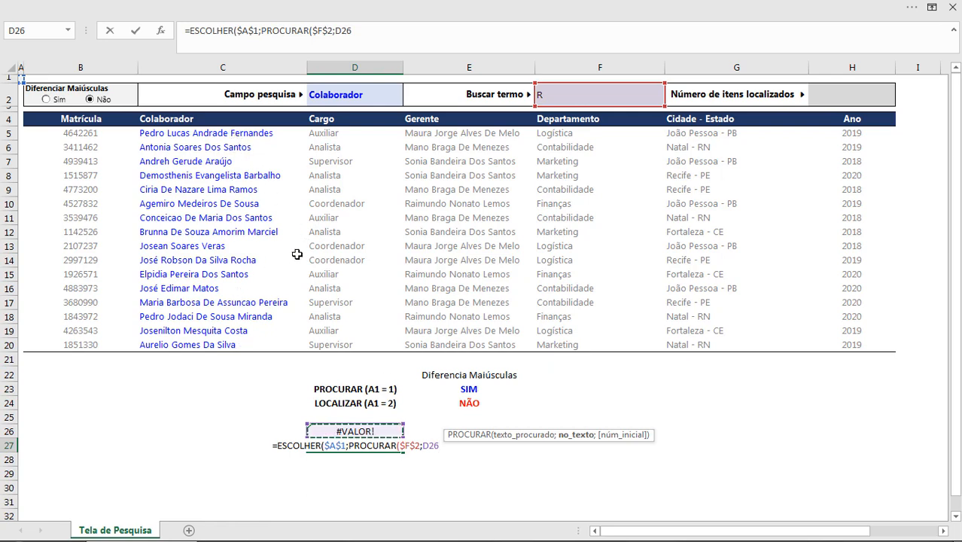
type(")")
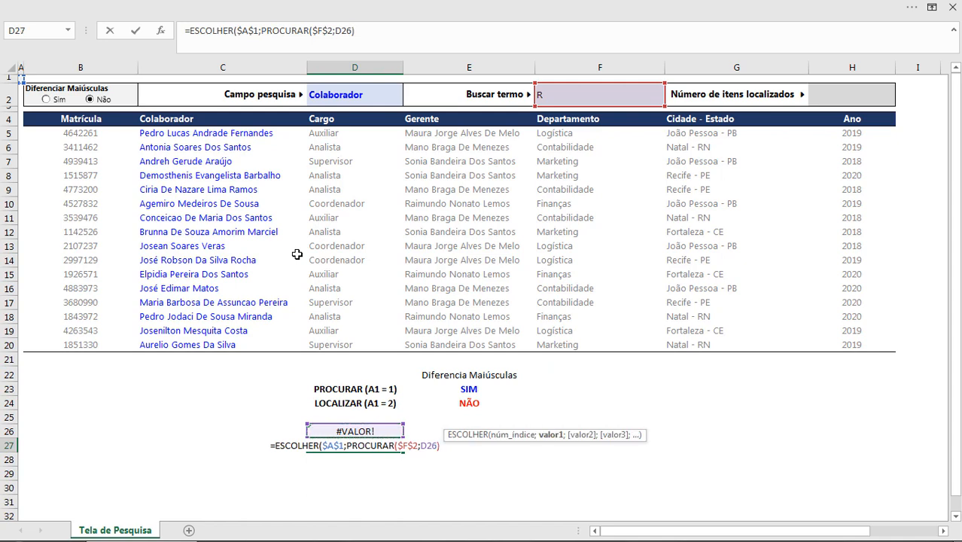
Step: Duplicate the PROCURAR($F$2;D26) call as the second ESCOLHER value and close the formula's parentheses
type(";")
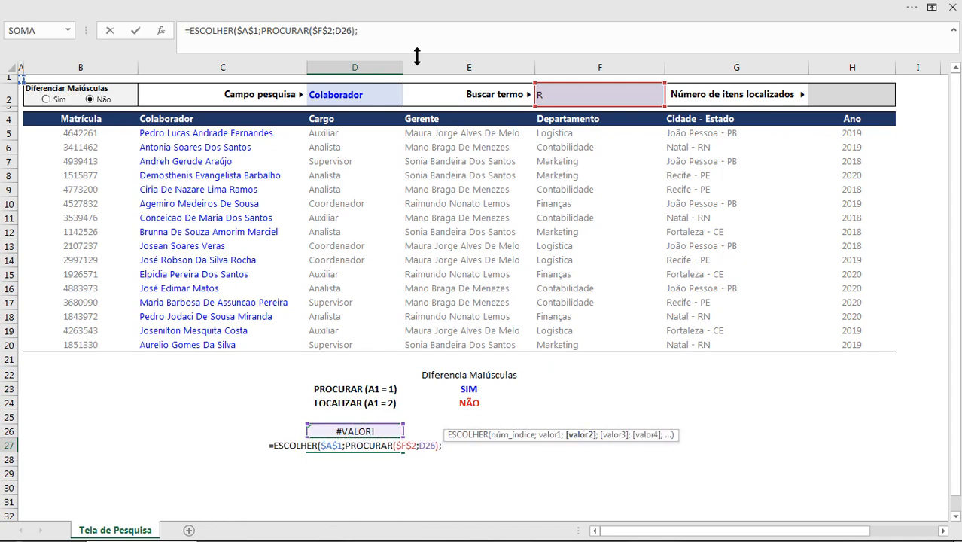
left_click_drag(260, 31, 354, 30)
key("ctrl+c")
left_click(592, 30)
key("ctrl+v")
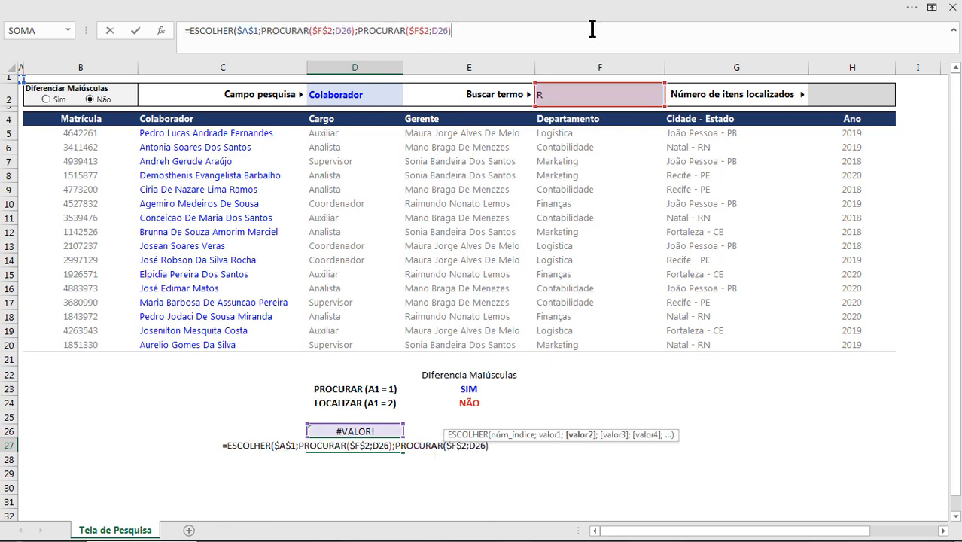
type(")")
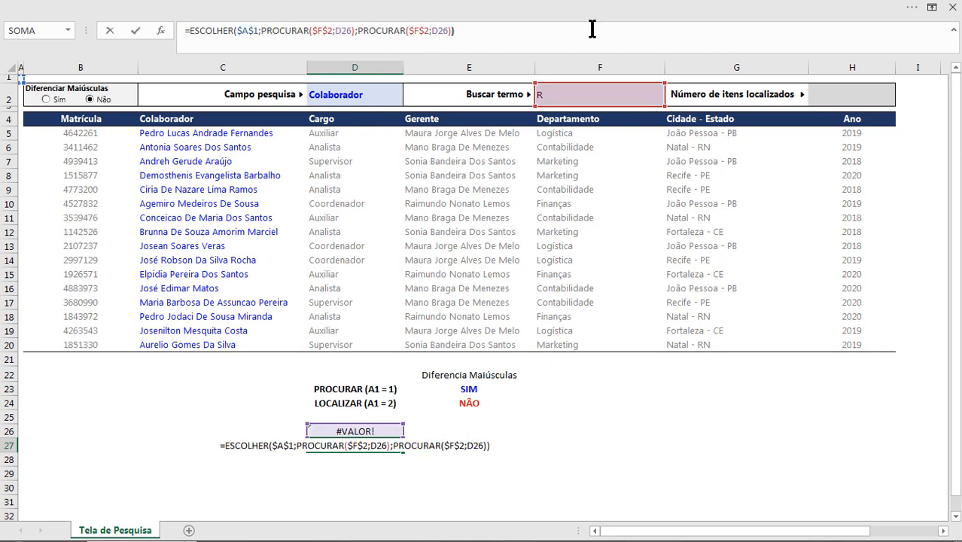
Step: Erase the function name PROCURAR from the second value of the ESCOLHER formula
left_click(393, 30)
key("BackSpace")
key("BackSpace")
key("BackSpace")
key("BackSpace")
key("BackSpace")
key("BackSpace")
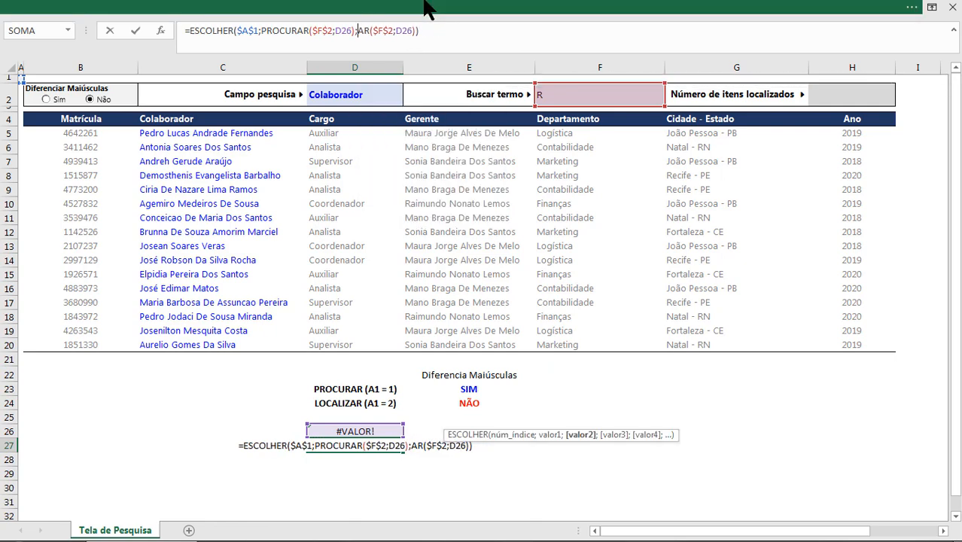
Step: Complete the D27 formula so its last ESCOLHER option is LOCALIZAR($F$2;D26), alongside the existing PROCURAR option
type("loc")
key("Tab")
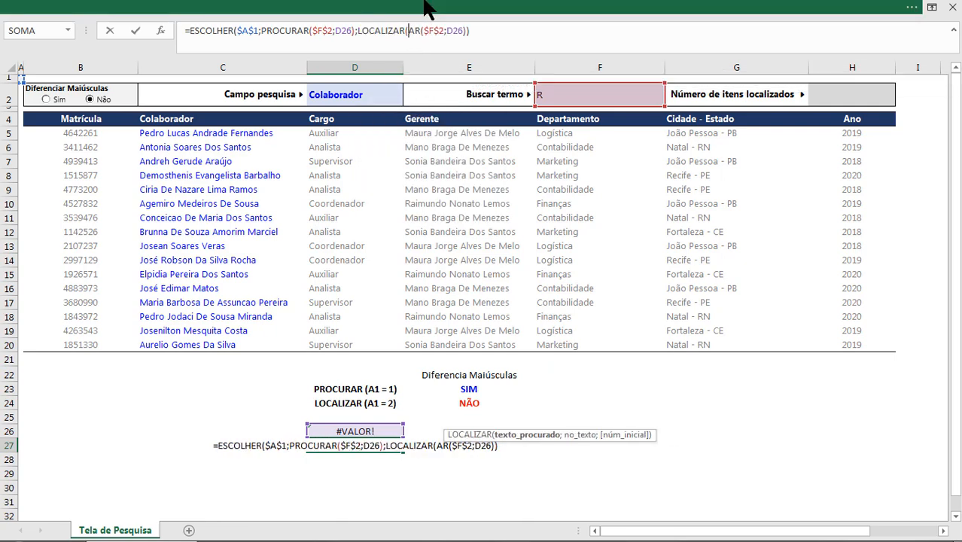
key("Delete")
key("Delete")
key("Delete")
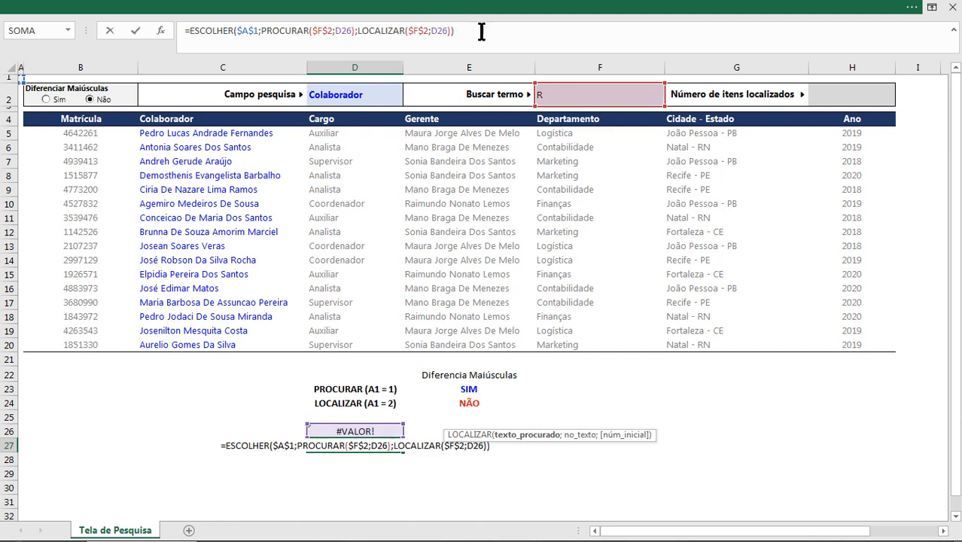
left_click(454, 32)
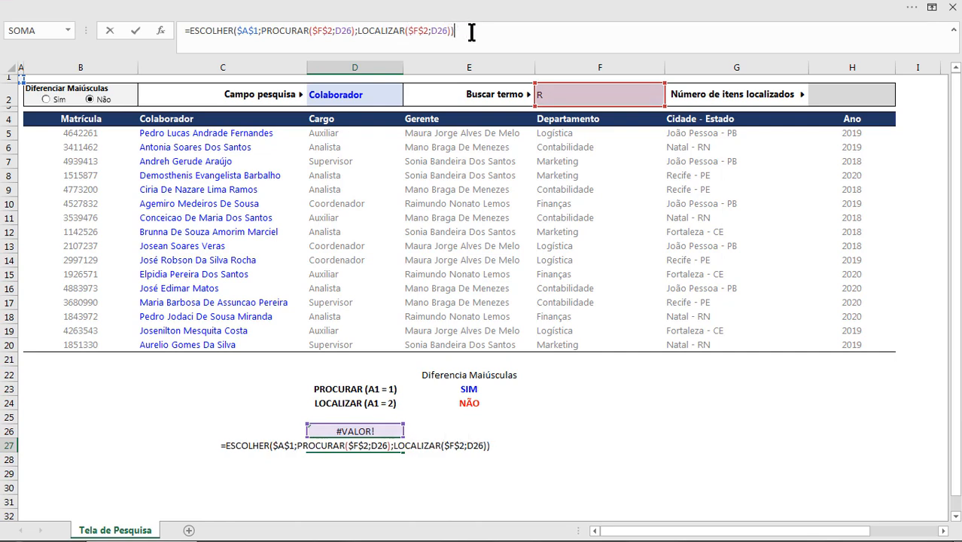
key("Return")
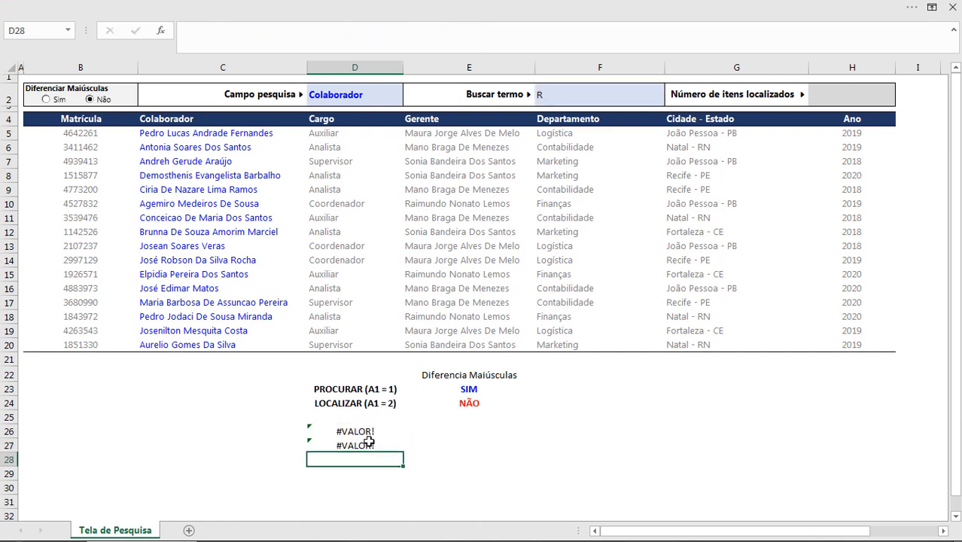
double_click(370, 444)
key("Escape")
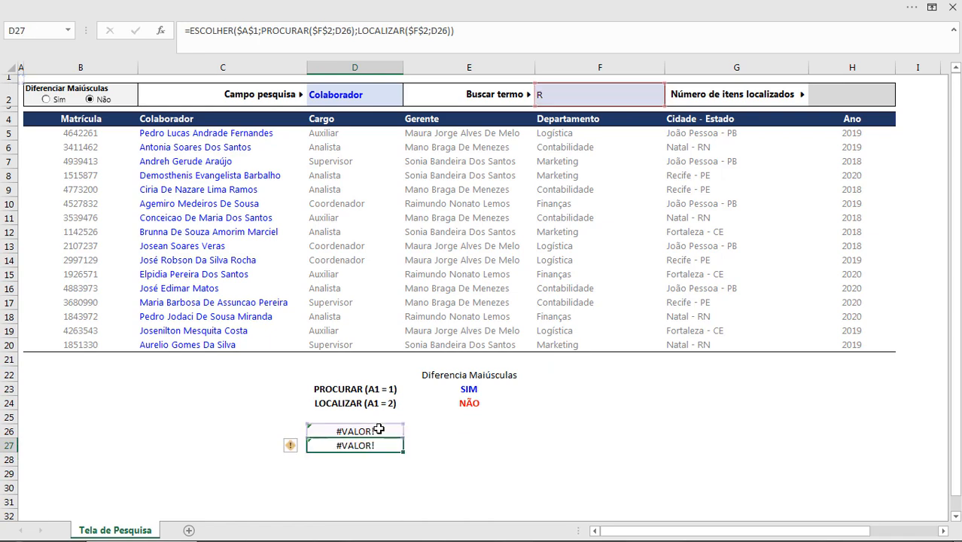
Step: Copy the ÍNDICE($B5:$H20;;CORRESP($D$2;$B$4:$H$4;0)) expression from the D26 formula without its equals sign
left_click(394, 426)
left_click(424, 34)
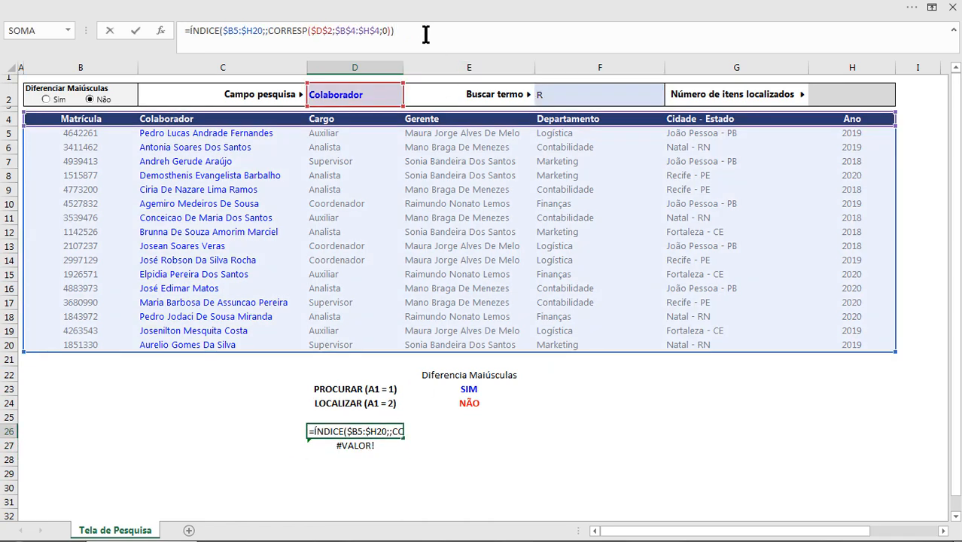
left_click_drag(420, 33, 191, 32)
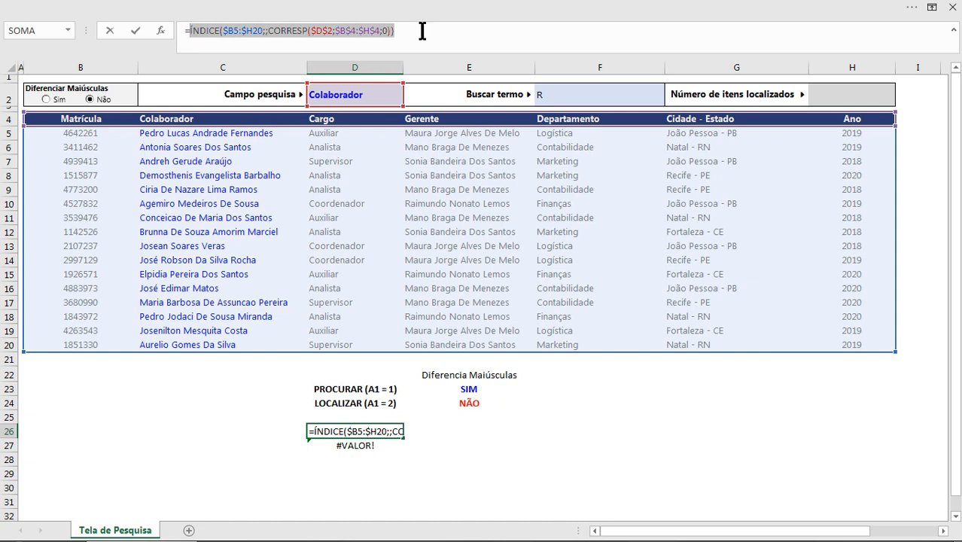
key("ctrl+c")
key("Escape")
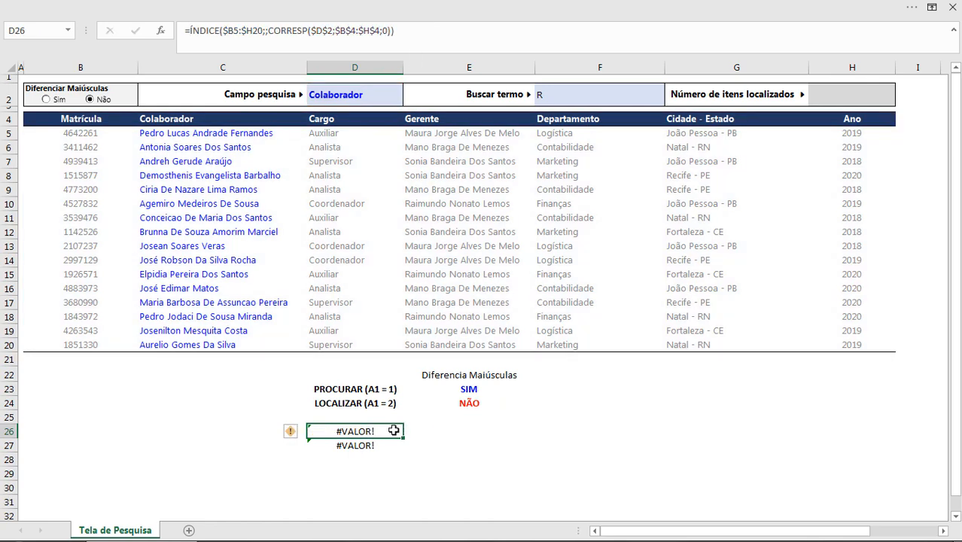
Step: Replace the D26 references in both the LOCALIZAR and PROCURAR functions of the D27 formula with the copied ÍNDICE expression
key("Down")
left_click(485, 32)
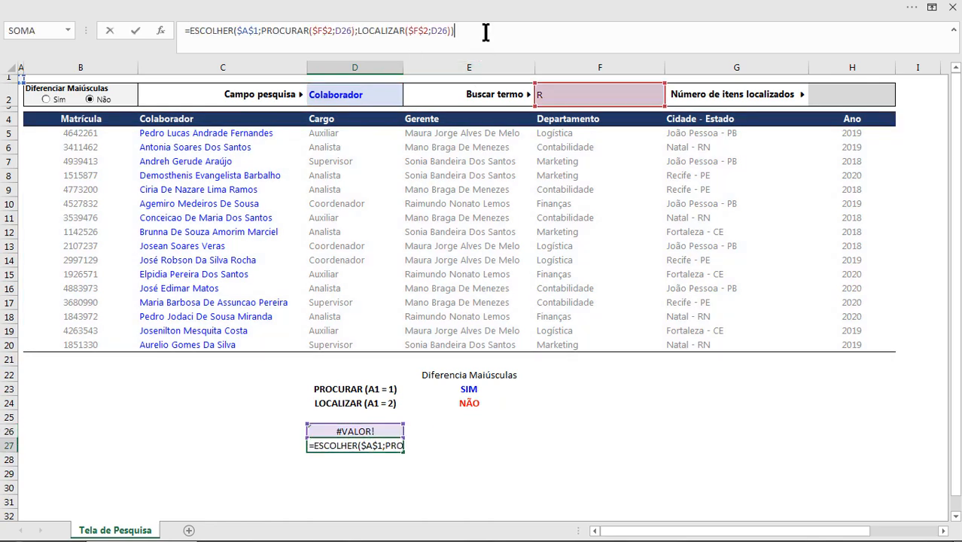
left_click_drag(432, 33, 450, 33)
key("ctrl+v")
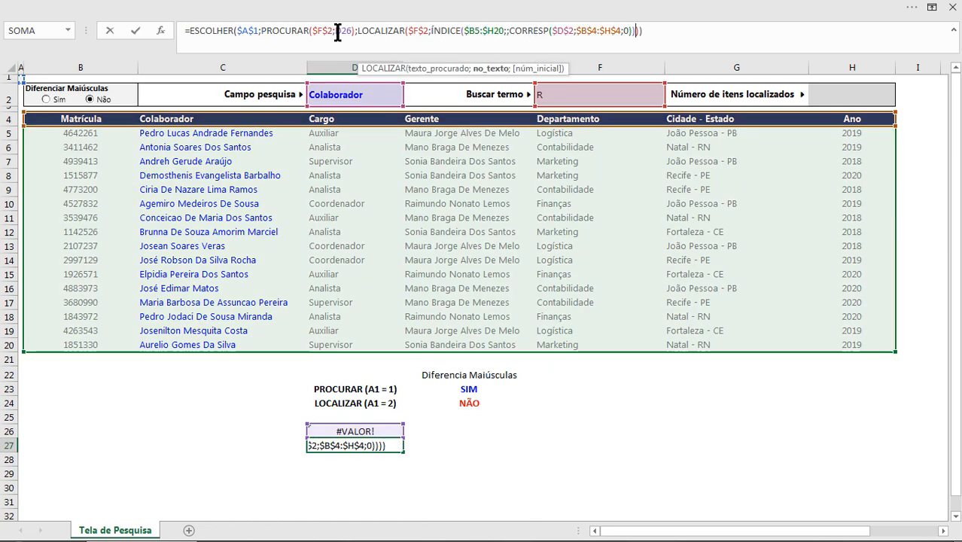
left_click_drag(334, 33, 353, 33)
key("ctrl+v")
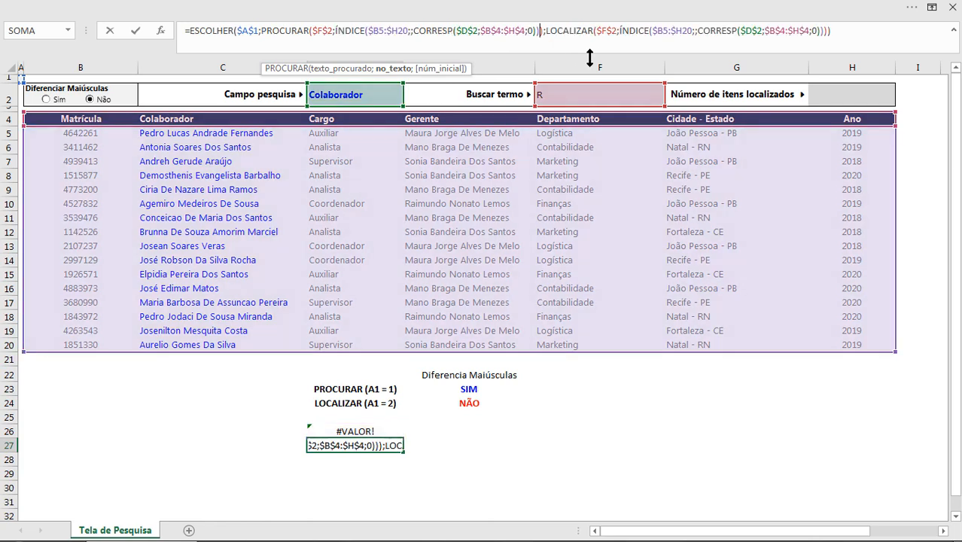
key("Return")
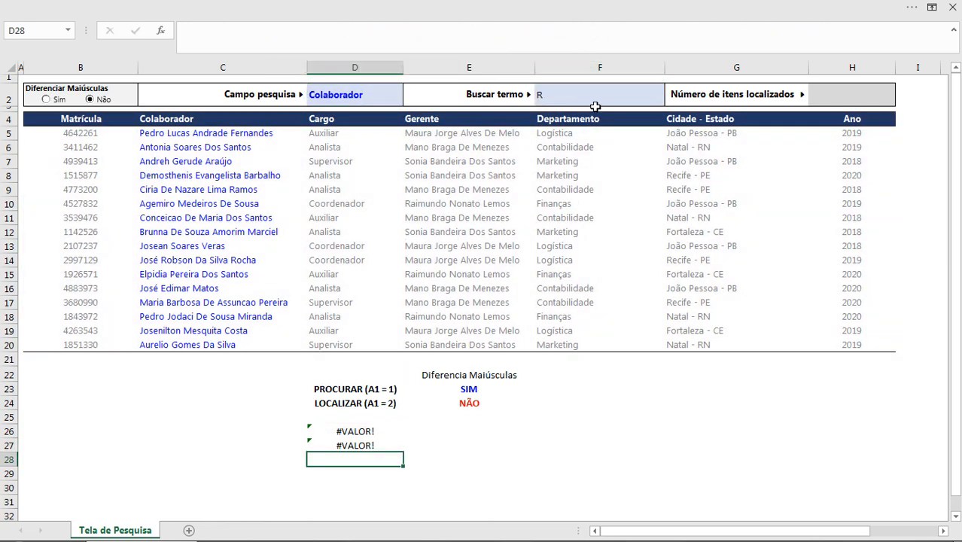
Step: Review the search term in F2, the search field in D2 and the Colaborador names in C5:C20
left_click(569, 99)
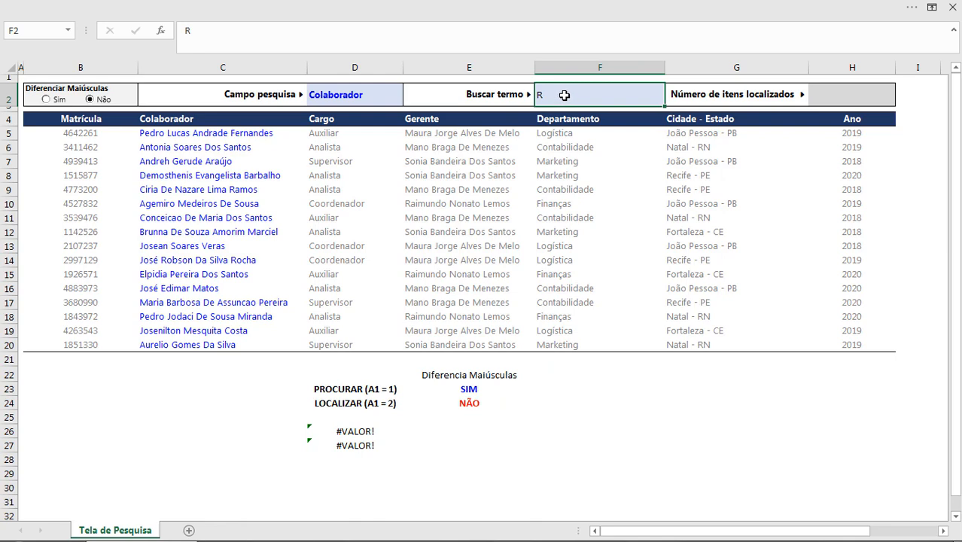
left_click(353, 96)
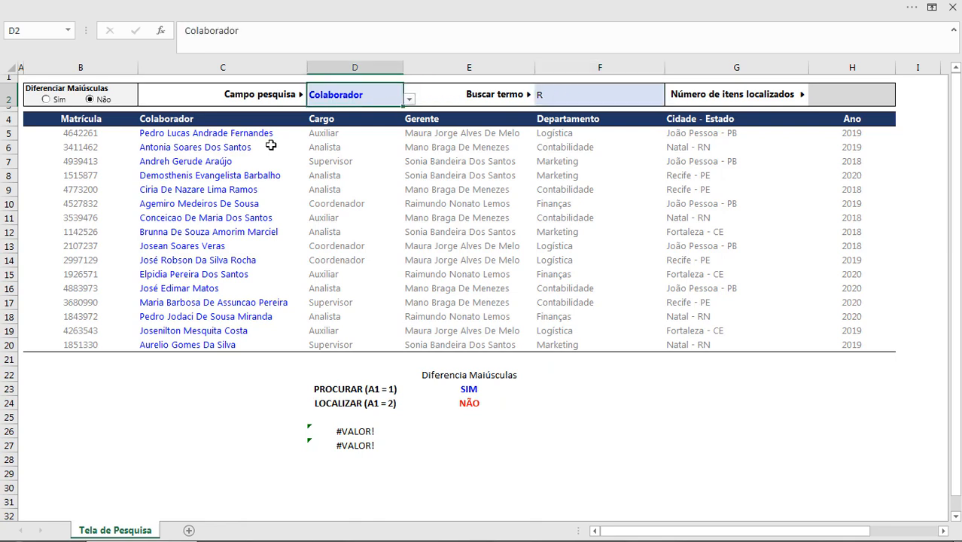
left_click_drag(249, 136, 249, 345)
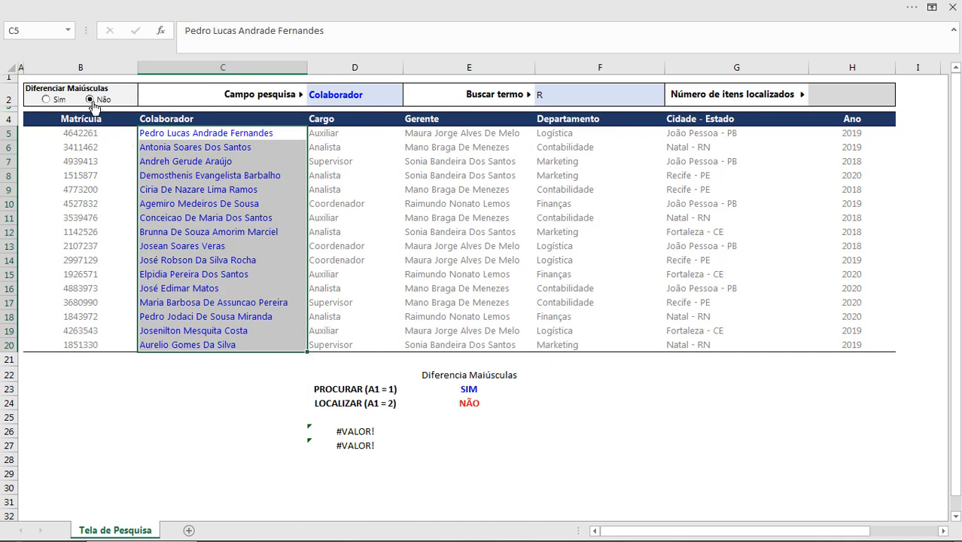
Step: Evaluate the whole D27 formula as an array and inspect its error entry and first numeric entries
left_click(366, 444)
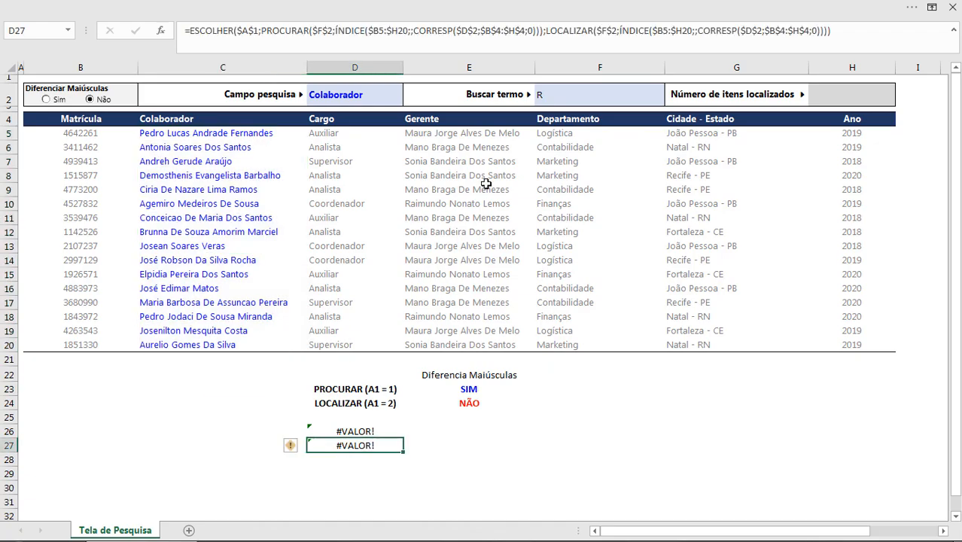
left_click(851, 31)
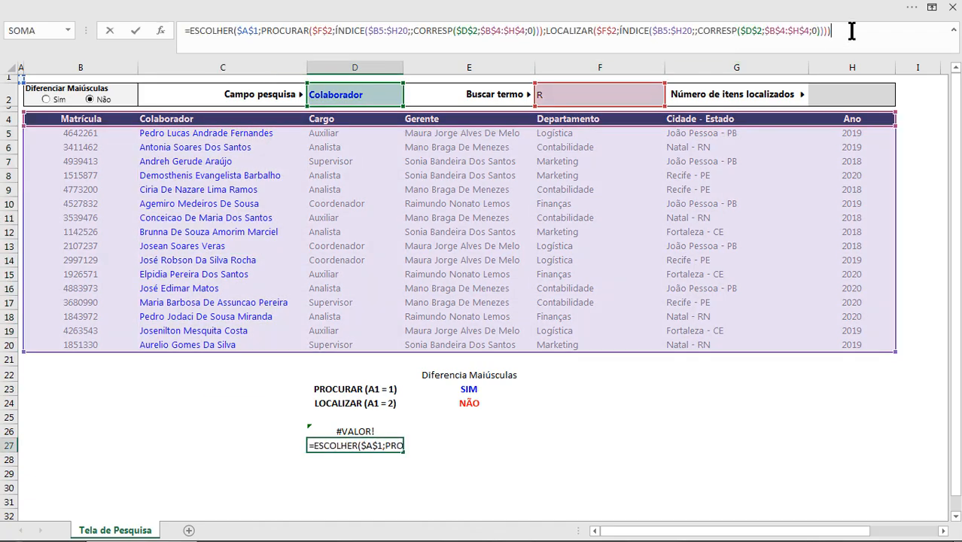
key("F9")
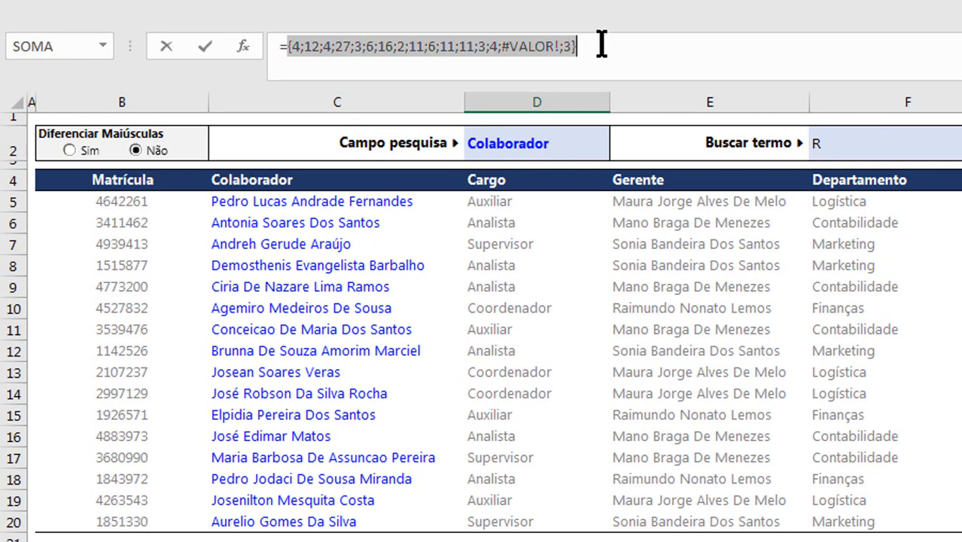
left_click_drag(503, 47, 551, 47)
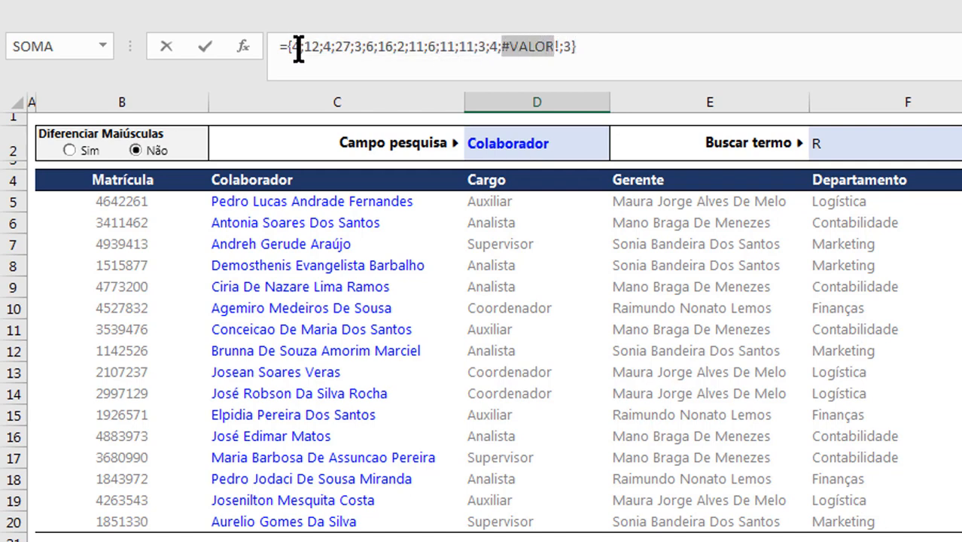
left_click_drag(293, 47, 320, 47)
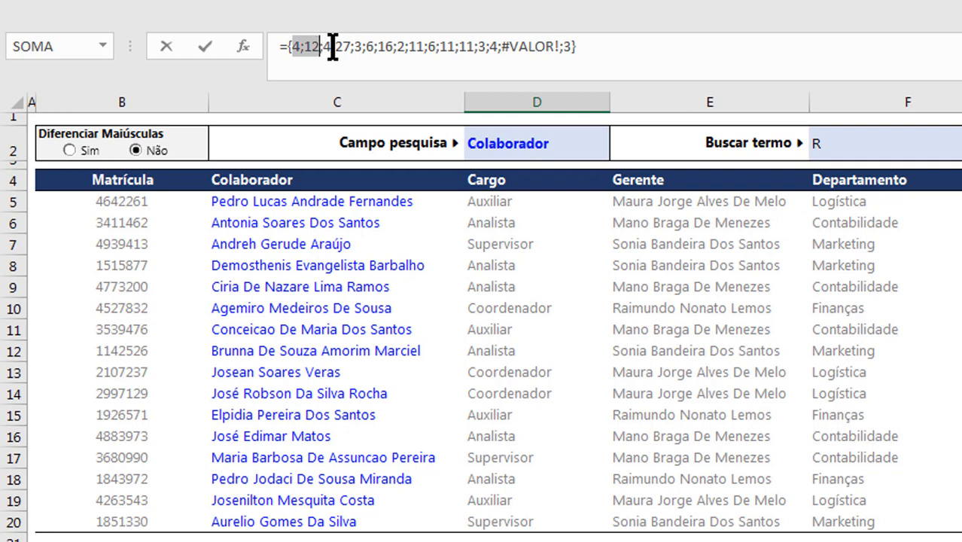
Step: Compare individual entries of the evaluated array with the letter positions in the Colaborador names, and restore the D27 formula
left_click(332, 46)
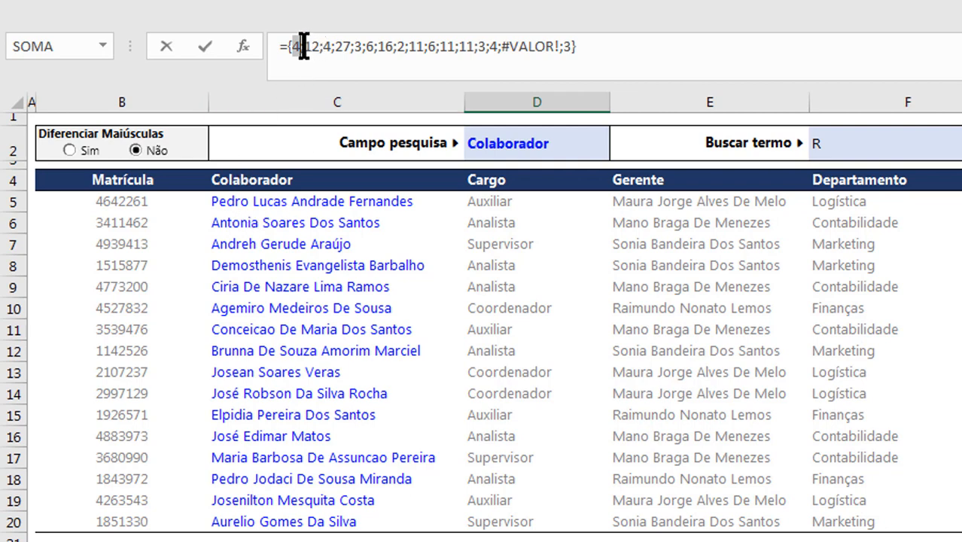
left_click_drag(304, 47, 319, 47)
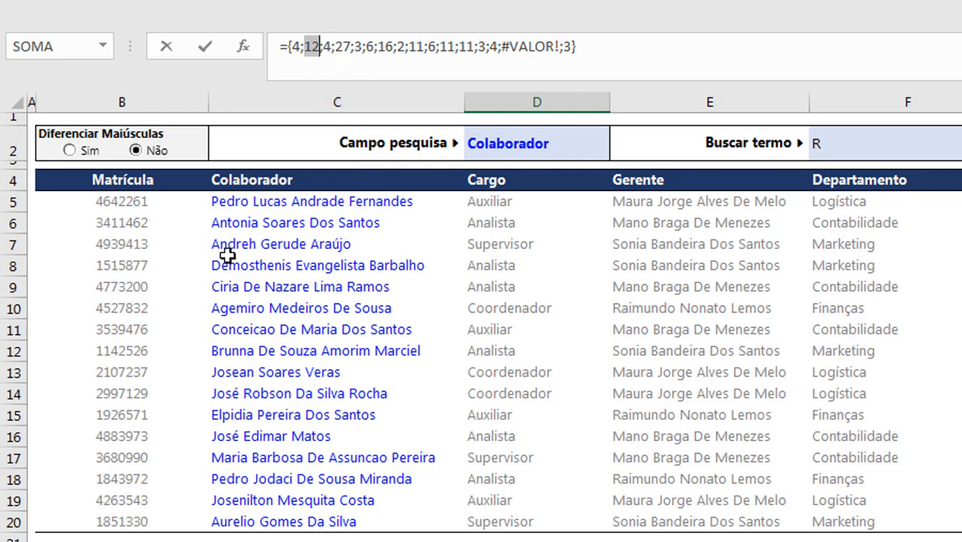
double_click(328, 46)
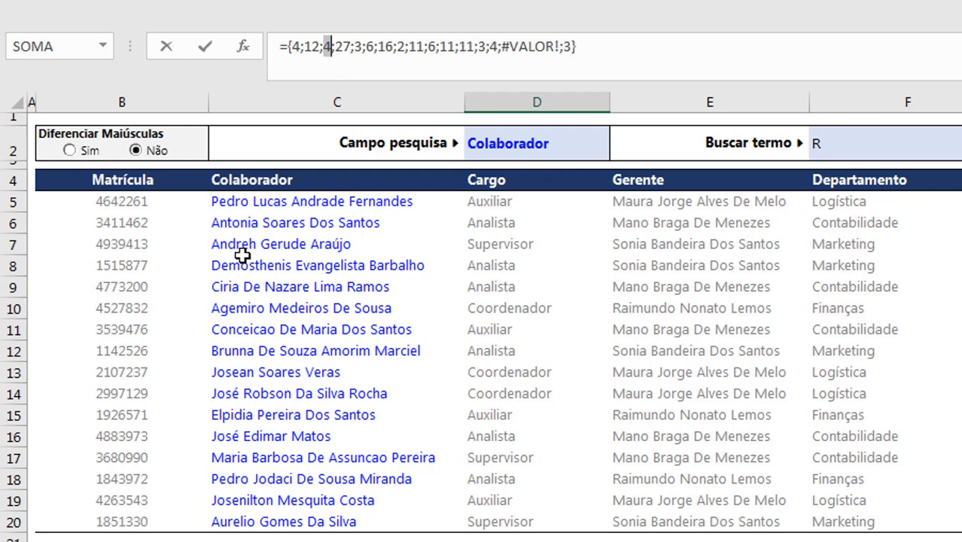
left_click_drag(285, 47, 588, 51)
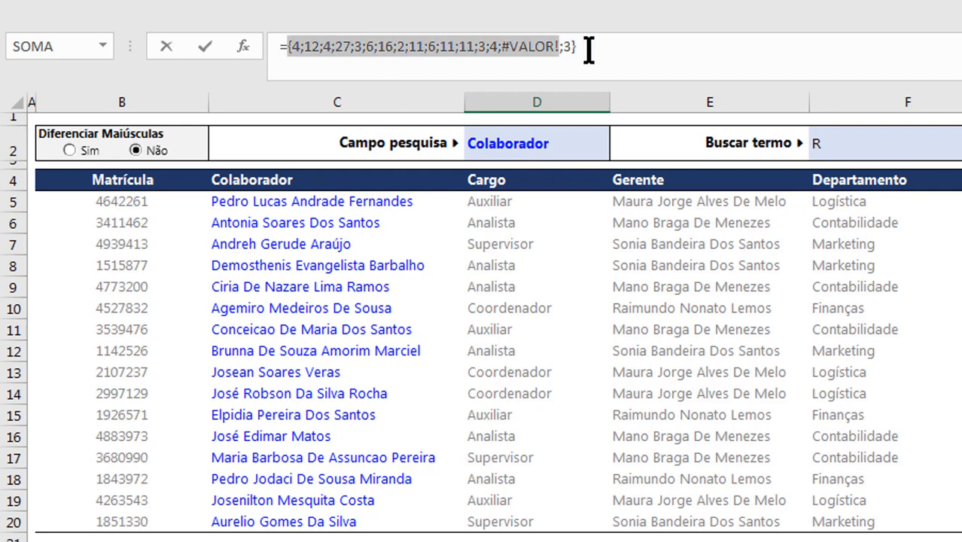
left_click(614, 43)
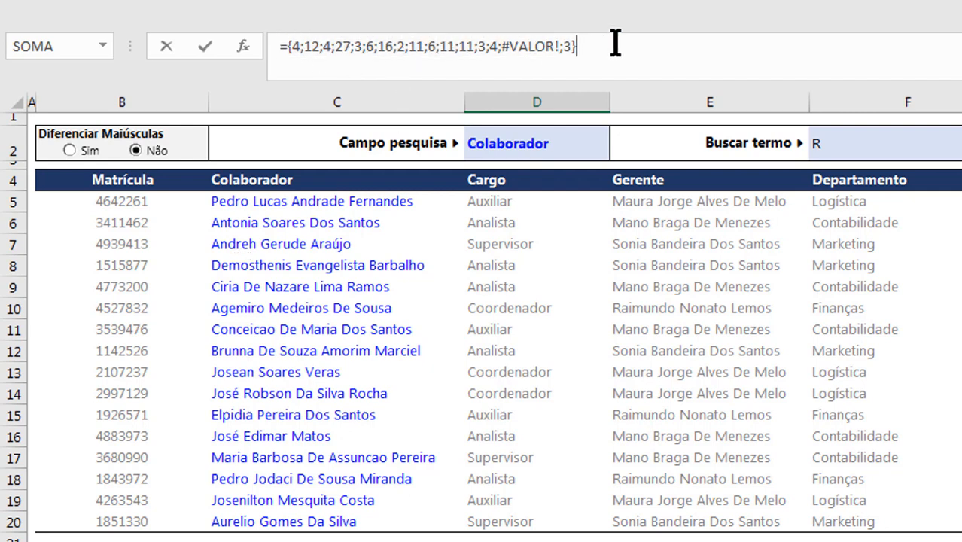
left_click_drag(501, 46, 560, 46)
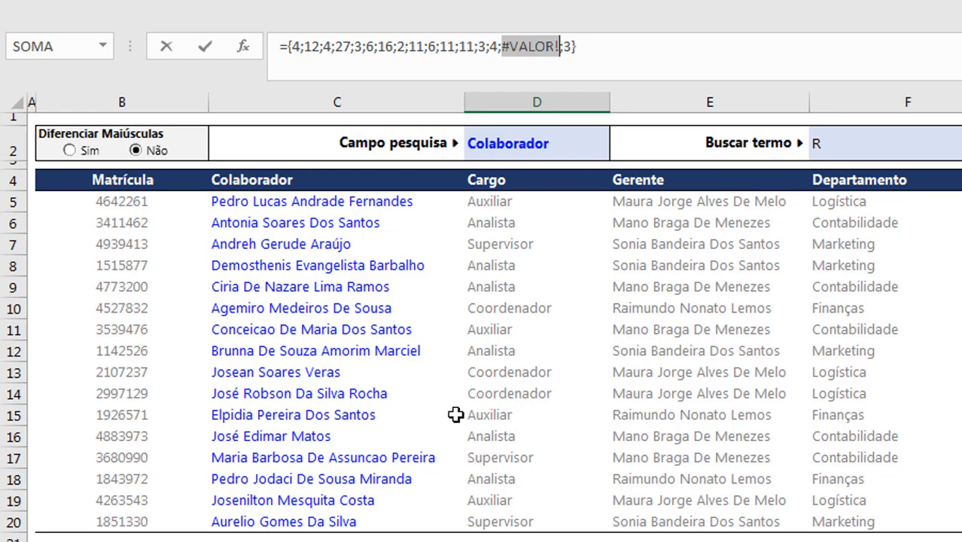
key("ctrl+z")
key("Escape")
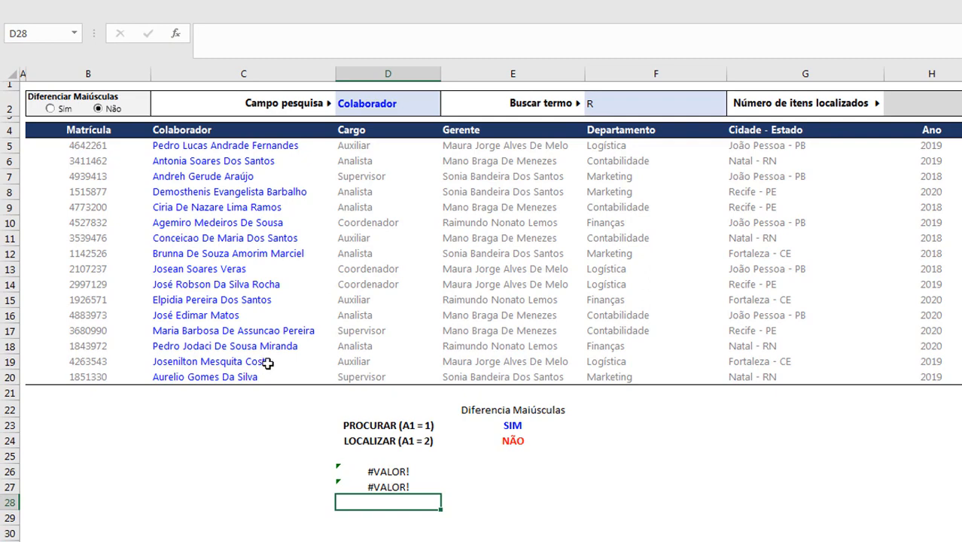
Step: Append "r" to the name in C19 and evaluate the D27 formula to examine that row's array entry
double_click(273, 363)
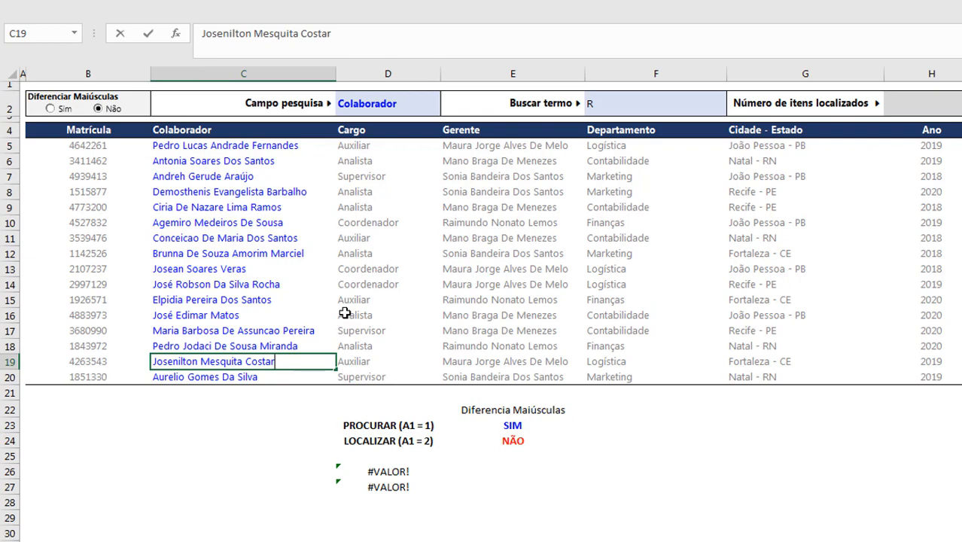
key("Return")
left_click(376, 486)
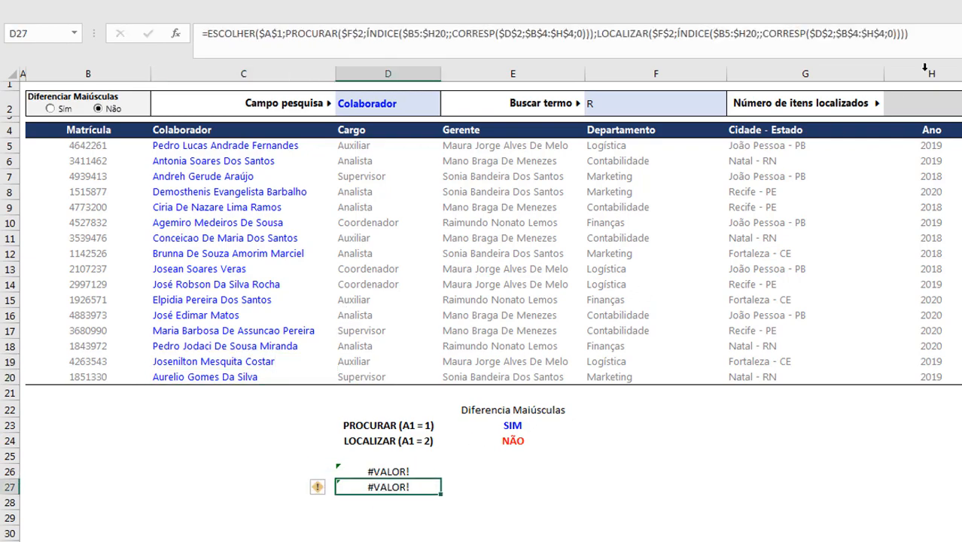
left_click(939, 40)
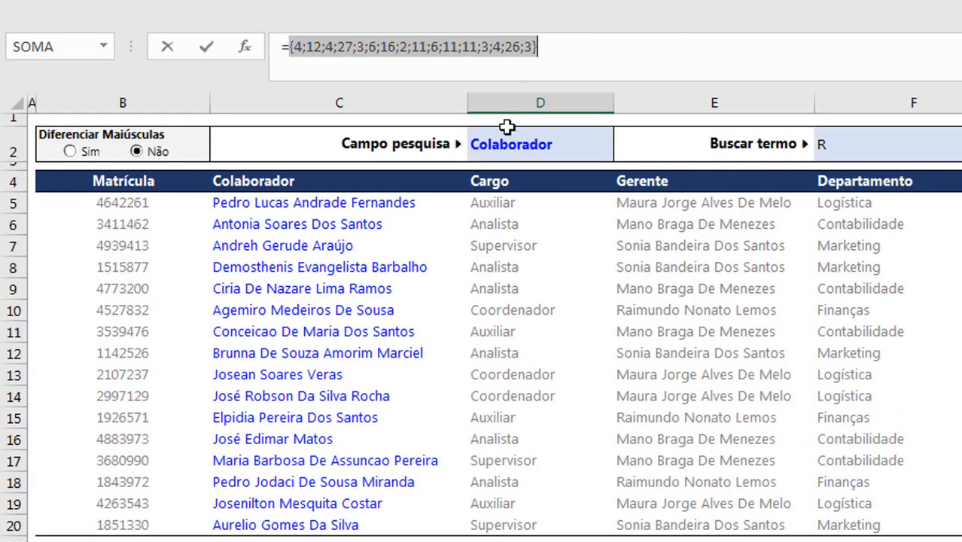
double_click(509, 47)
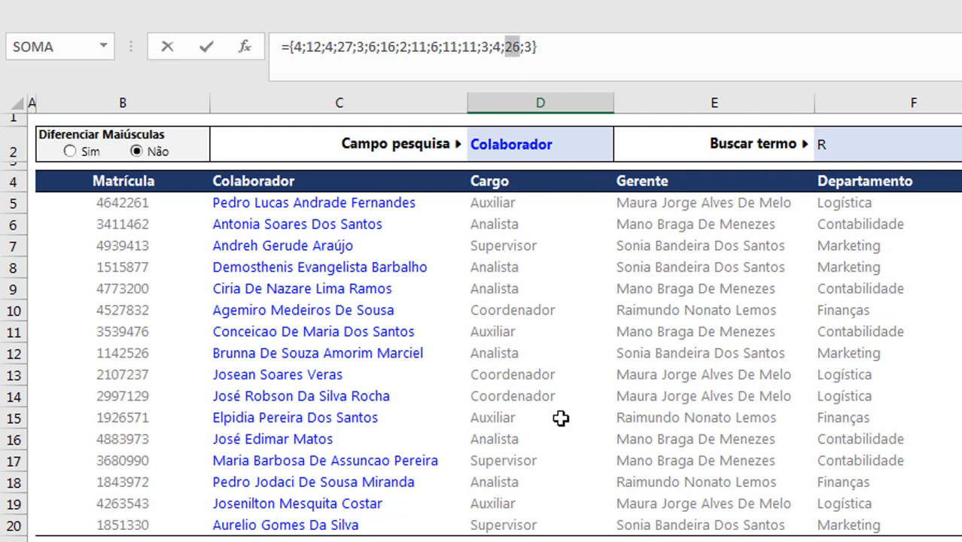
key("Escape")
Step: Restore the original name in C19 by removing the added "r"
double_click(406, 503)
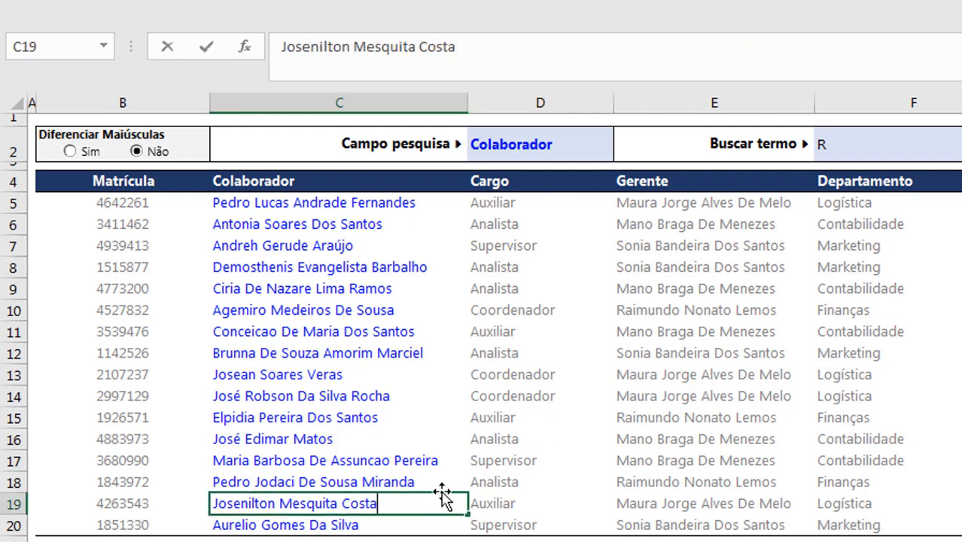
key("Return")
key("ctrl+z")
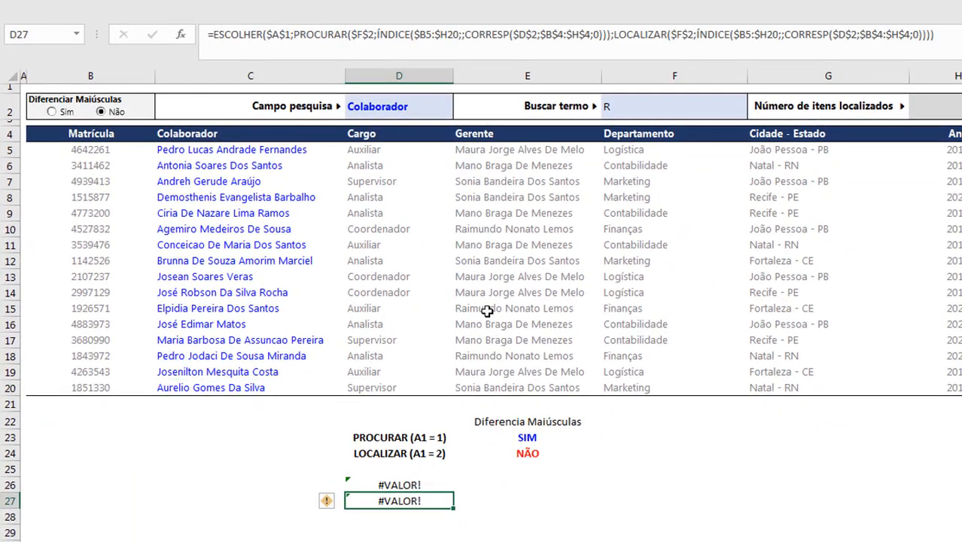
Step: Evaluate the D27 array with the original C19 name, examine that row's entry, and leave the formula unchanged
key("F2")
key("F9")
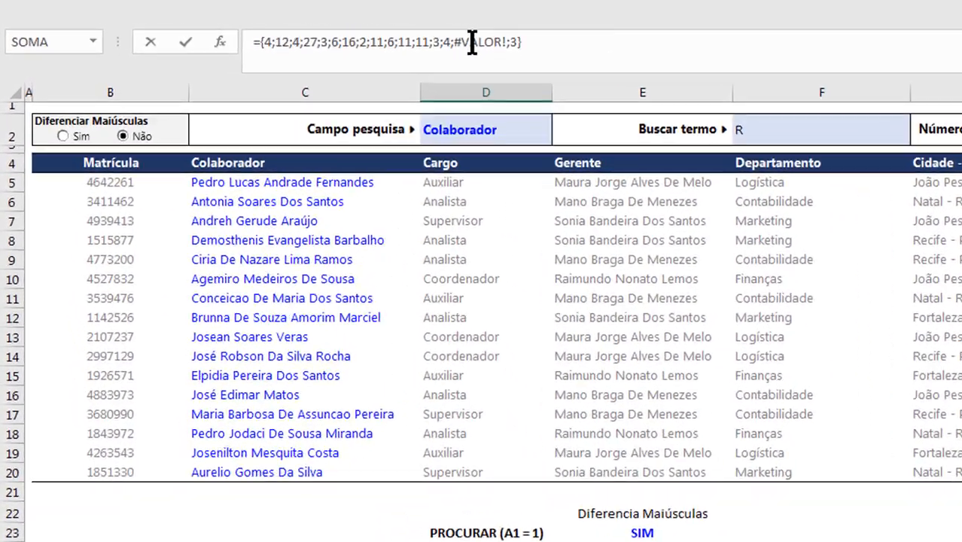
key("Escape")
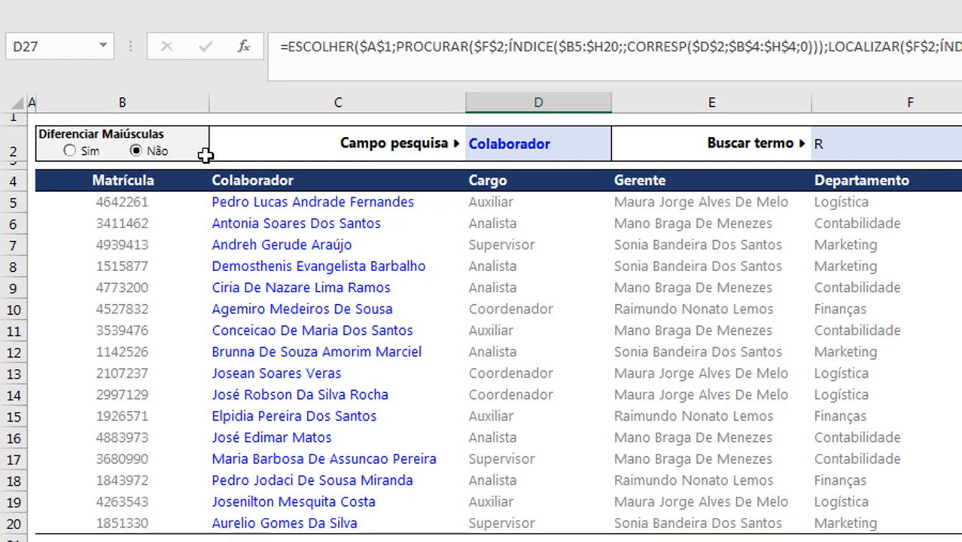
Step: Fill the two Colaborador names containing a capital R, in C9 and C14, with yellow
left_click_drag(315, 201, 312, 520)
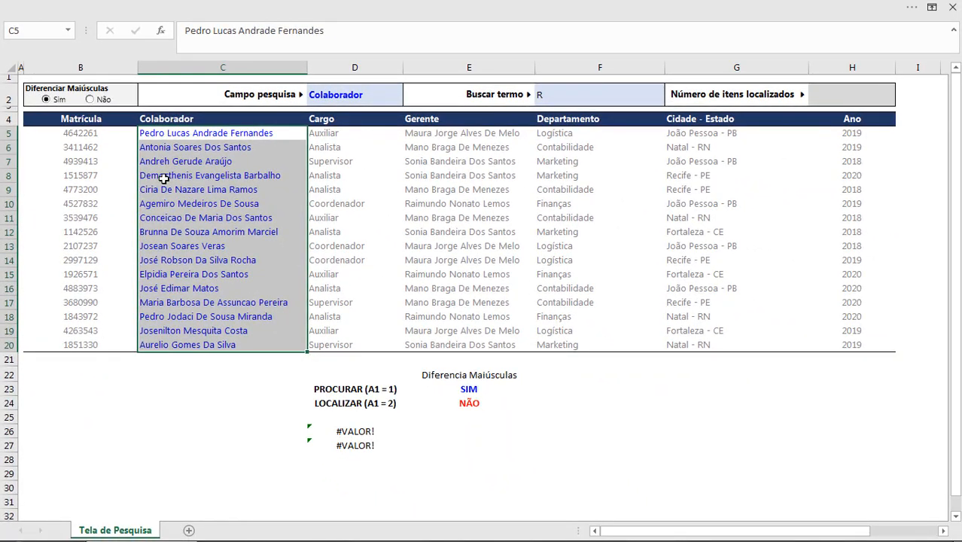
left_click(244, 256)
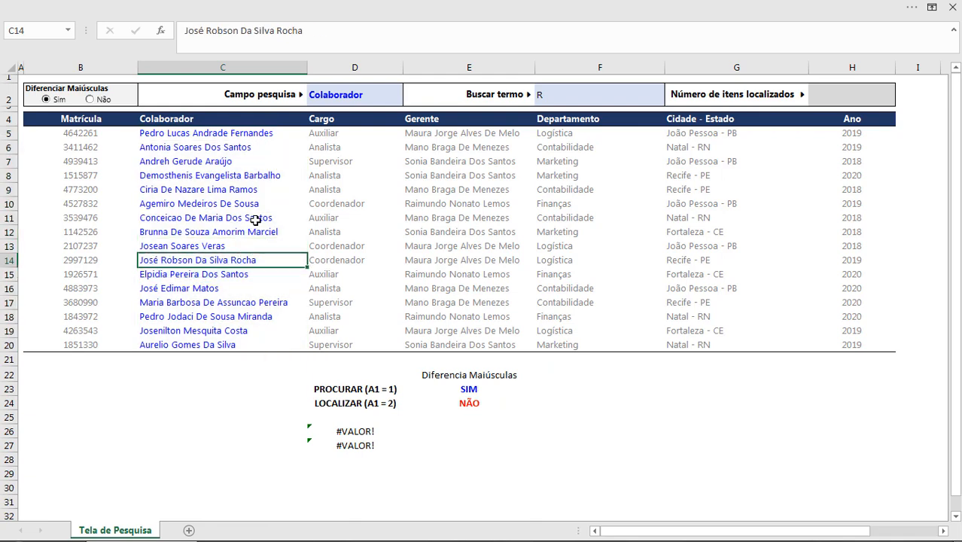
left_click(259, 191)
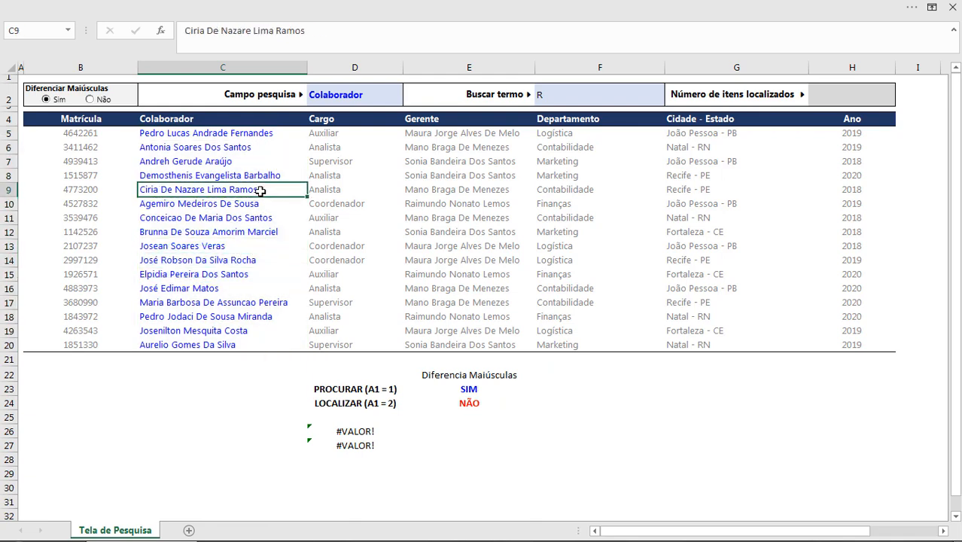
left_click(247, 259, "ctrl")
left_click(256, 9)
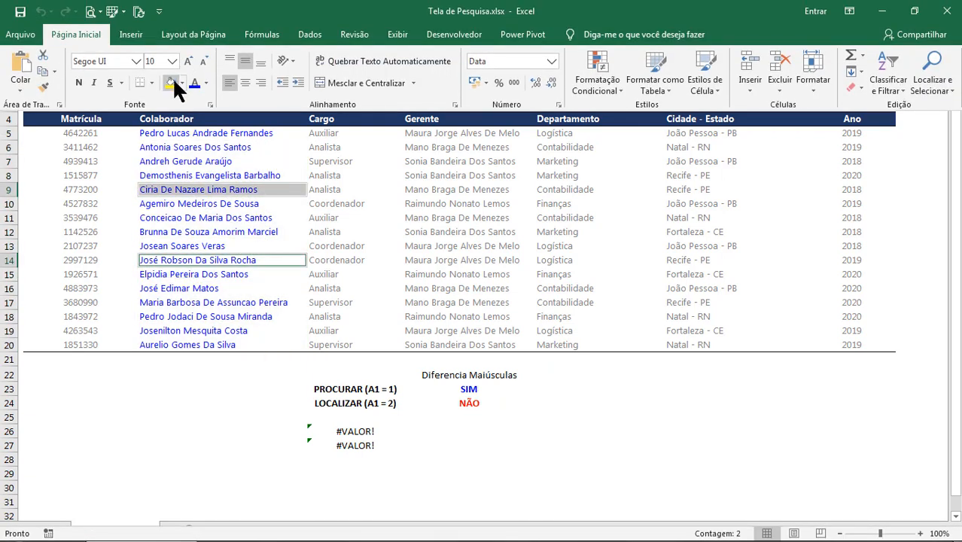
left_click(172, 82)
left_click(218, 237)
left_click(220, 233)
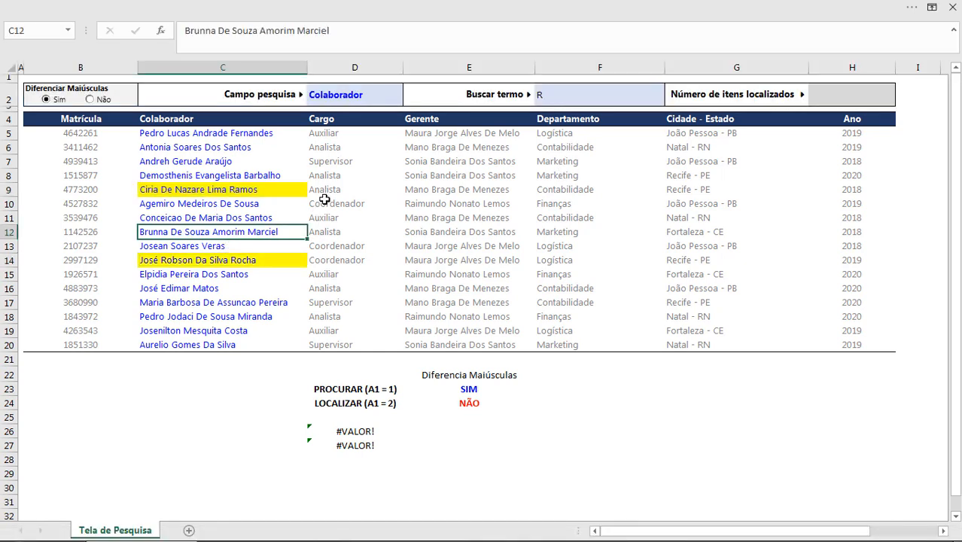
Step: Evaluate the D27 formula to compare its array entries with the highlighted names, restore the formula and undo the yellow fill
left_click(368, 446)
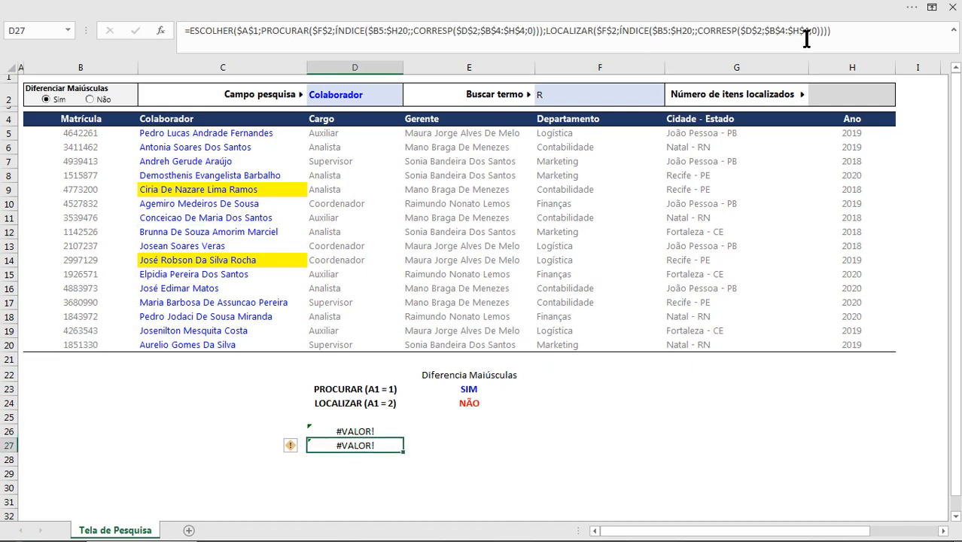
left_click(853, 29)
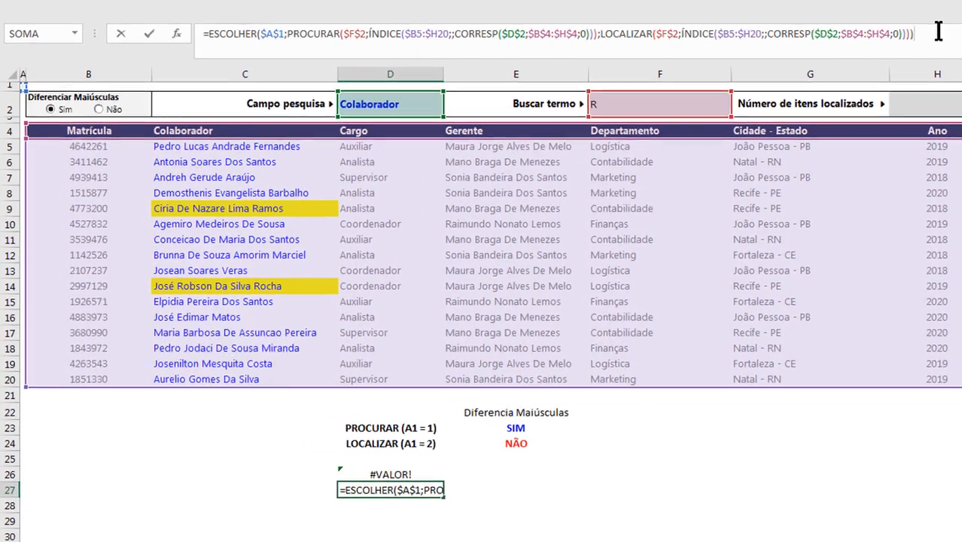
key("F9")
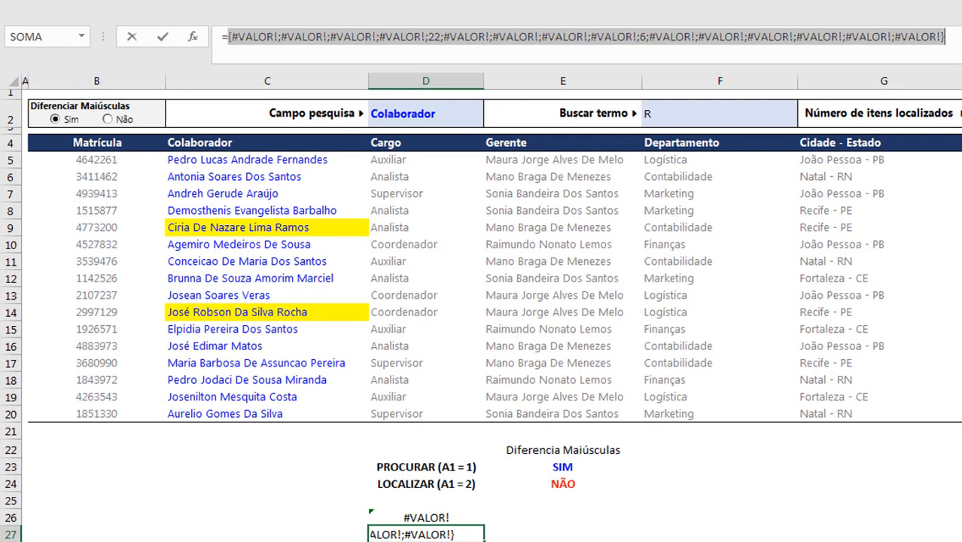
left_click(253, 36)
left_click(302, 36)
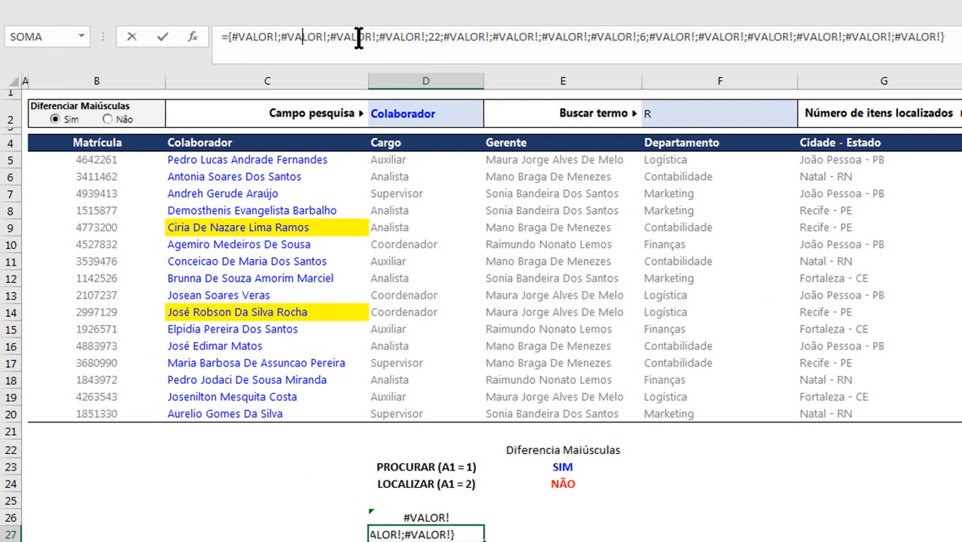
left_click(356, 36)
left_click(405, 37)
left_click_drag(433, 37, 444, 36)
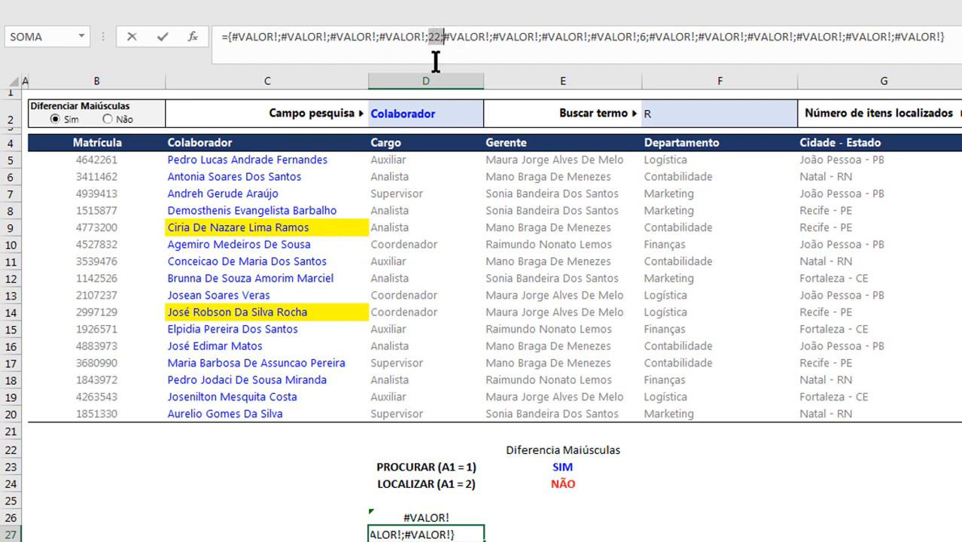
double_click(643, 36)
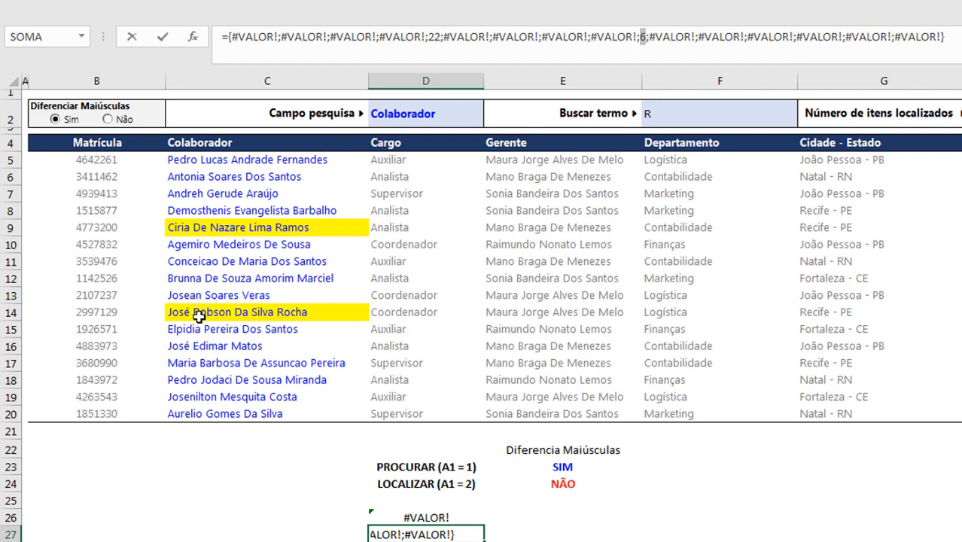
key("Escape")
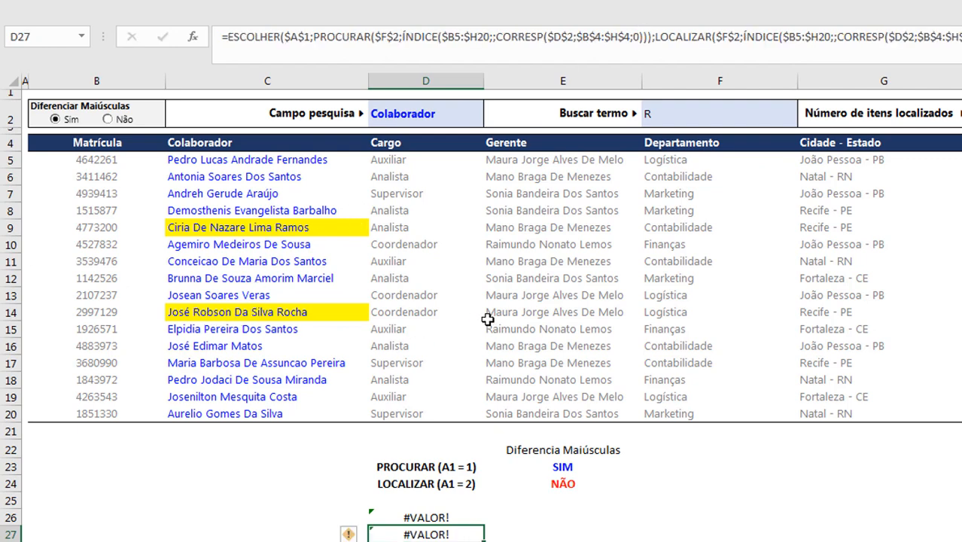
key("ctrl+z")
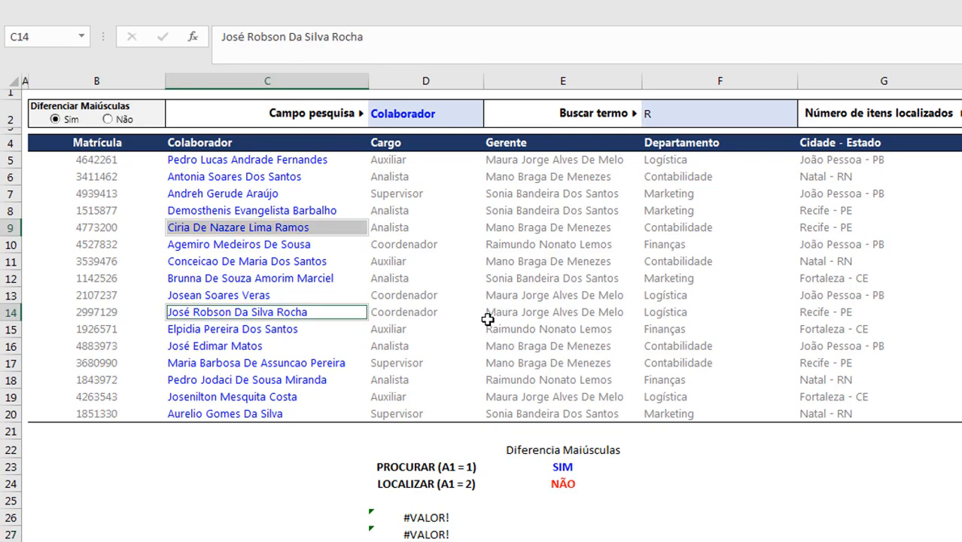
Step: Evaluate the whole D27 formula again to examine the numeric entries in its array, and restore the formula
left_click(441, 533)
key("F2")
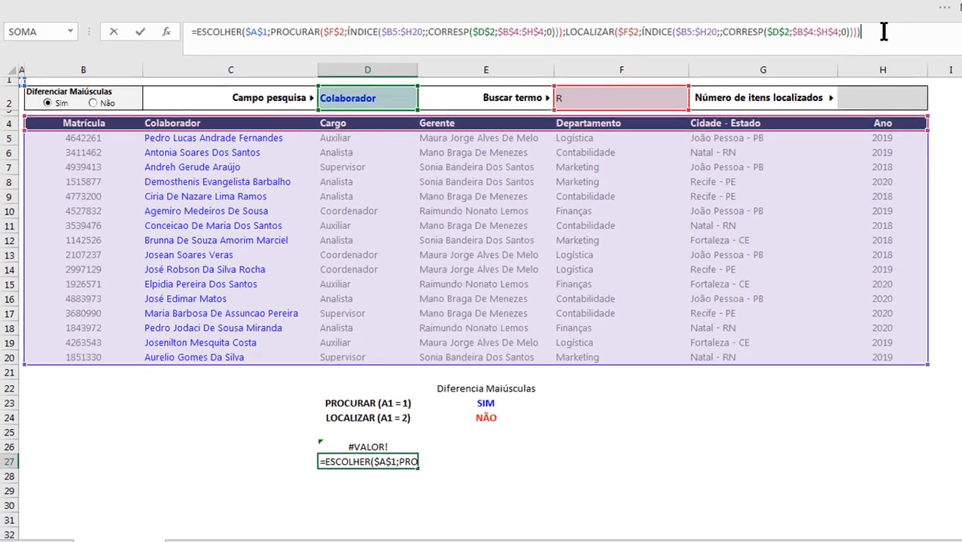
left_click_drag(882, 31, 97, 31)
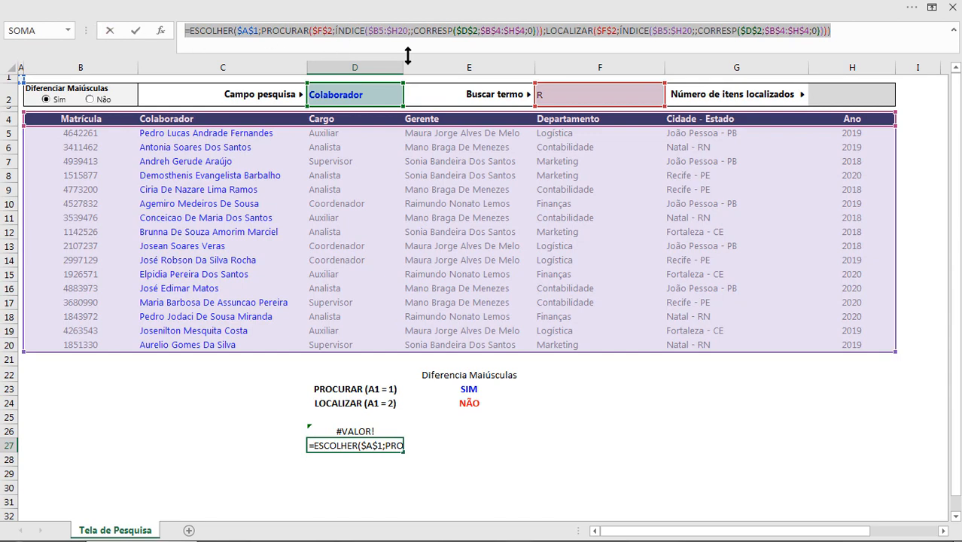
key("ctrl+c")
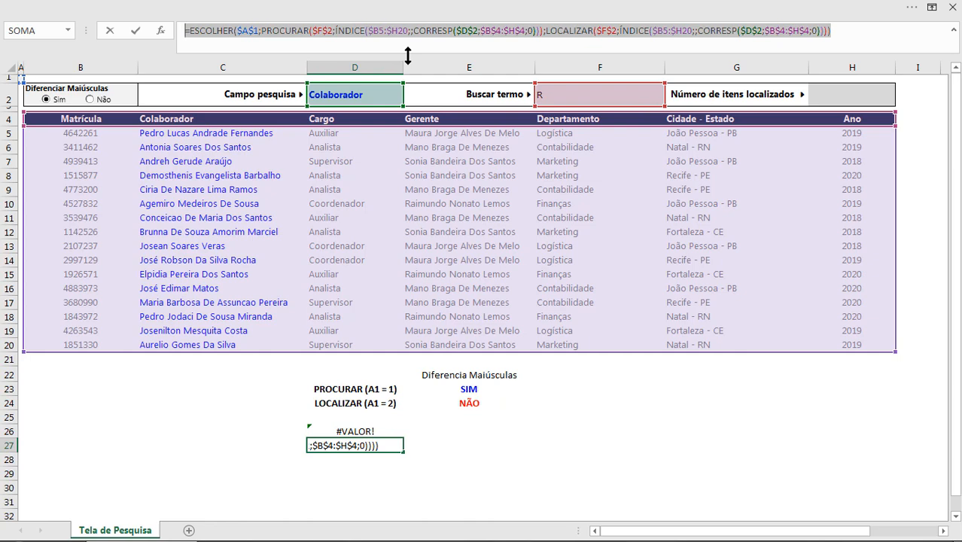
key("F9")
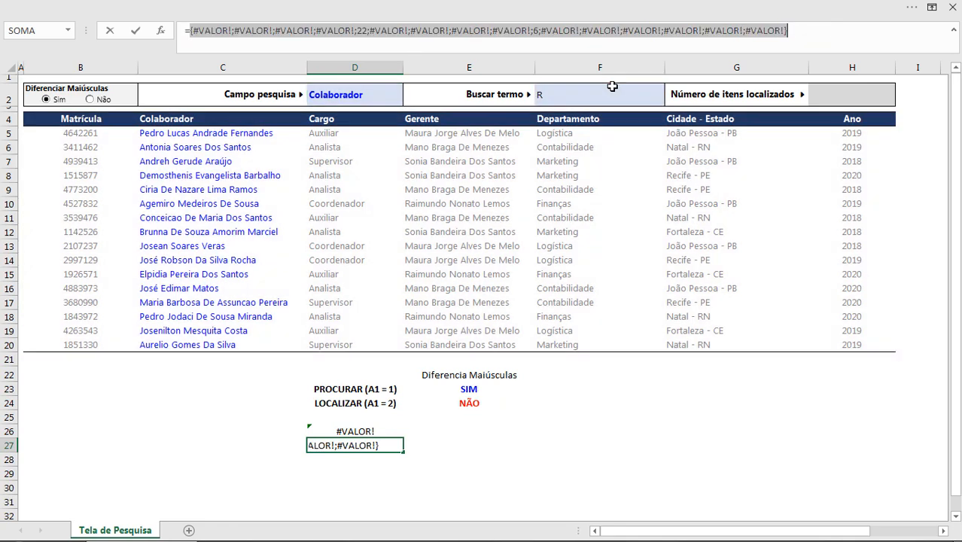
left_click(362, 30)
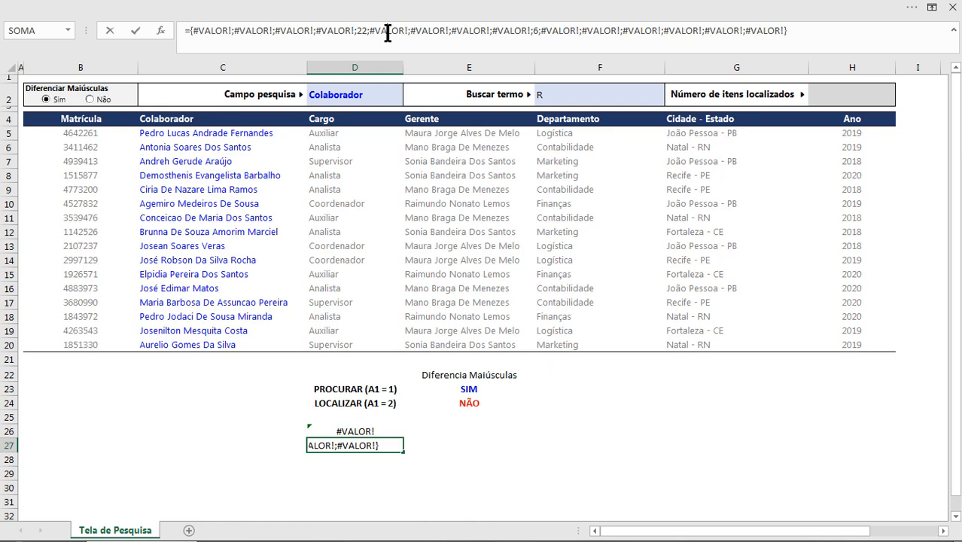
left_click_drag(356, 30, 364, 30)
key("ctrl+z")
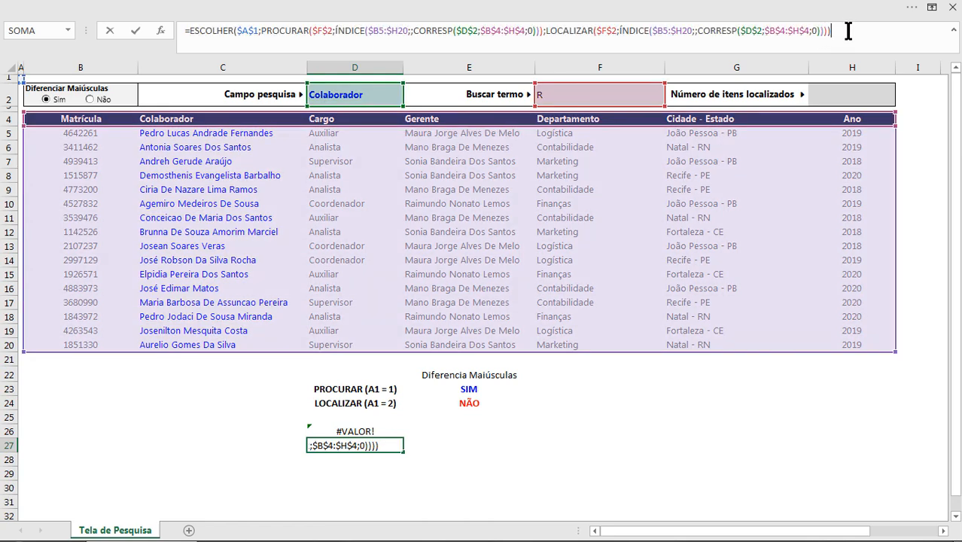
Step: Wrap the ESCOLHER formula in D27 in the ÉNÚM function, adding the closing parenthesis
left_click_drag(847, 31, 406, 24)
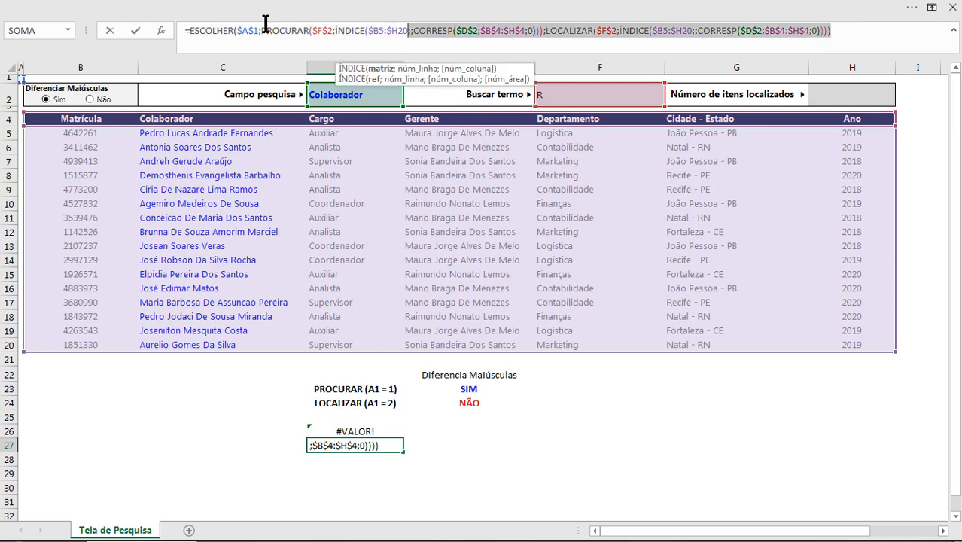
left_click(191, 28)
type("é")
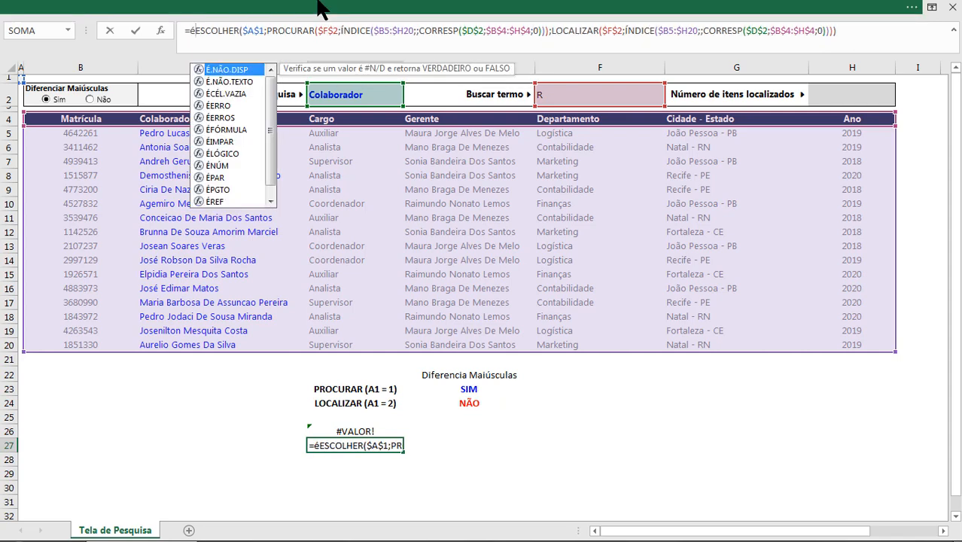
type("núm")
key("Tab")
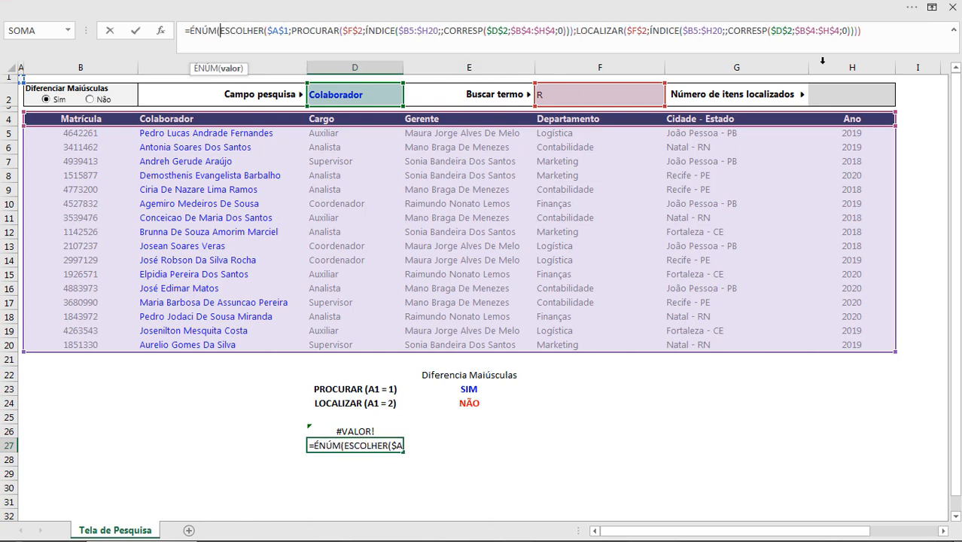
type(")")
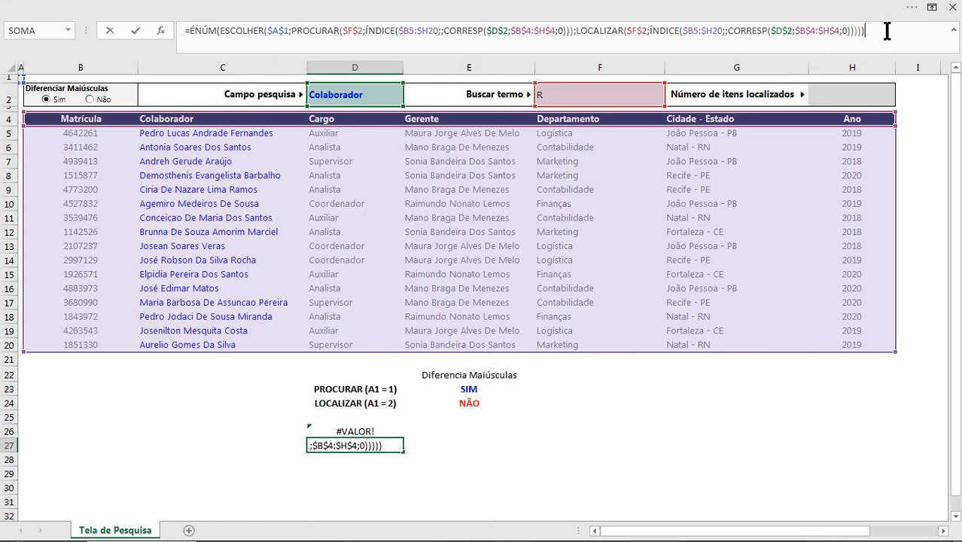
Step: Evaluate the ÉNÚM formula to examine its logical array, restore and copy the full formula, and commit it in D27
key("F9")
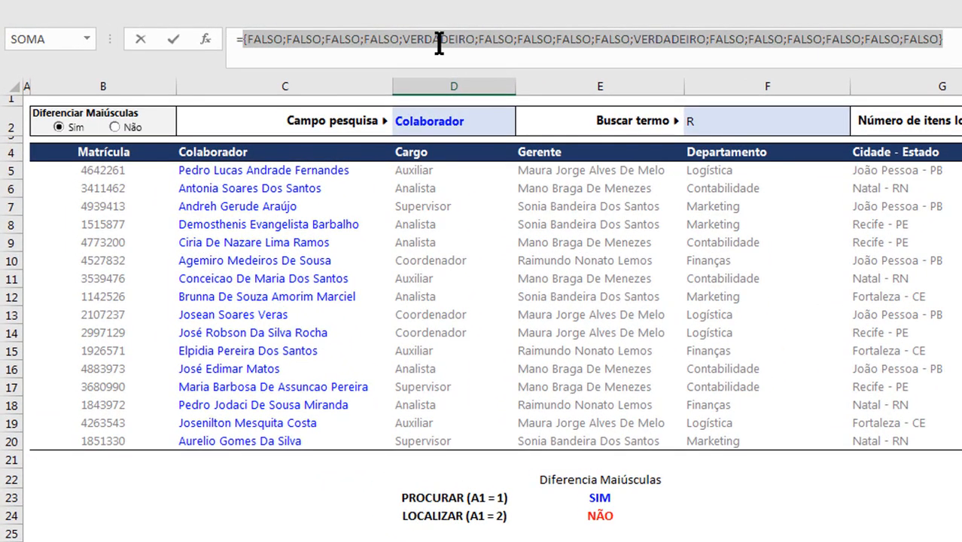
left_click(440, 43)
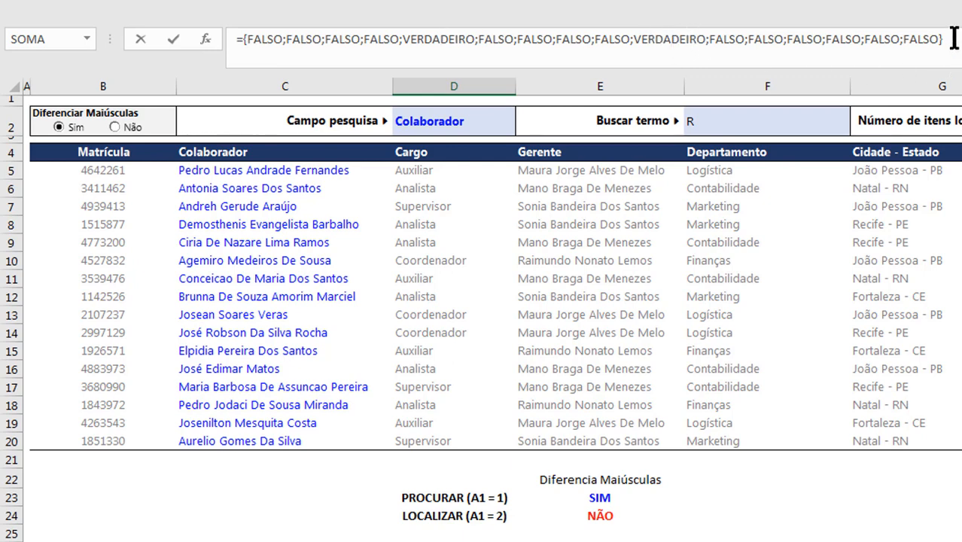
key("ctrl+z")
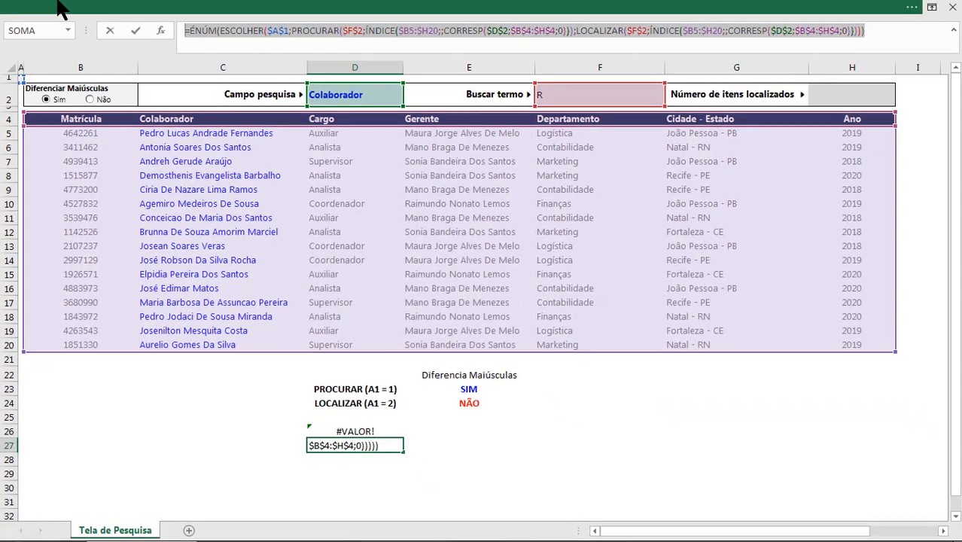
key("Return")
Step: Create a formula-based conditional formatting rule for B5:H20 using the copied ÉNÚM formula
left_click_drag(75, 133, 897, 352)
left_click(530, 6)
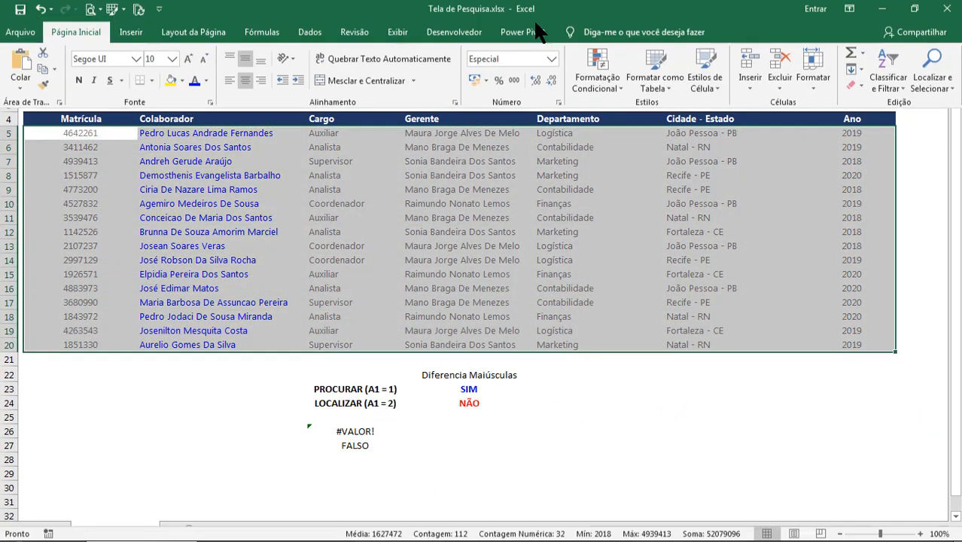
left_click(596, 74)
left_click(633, 258)
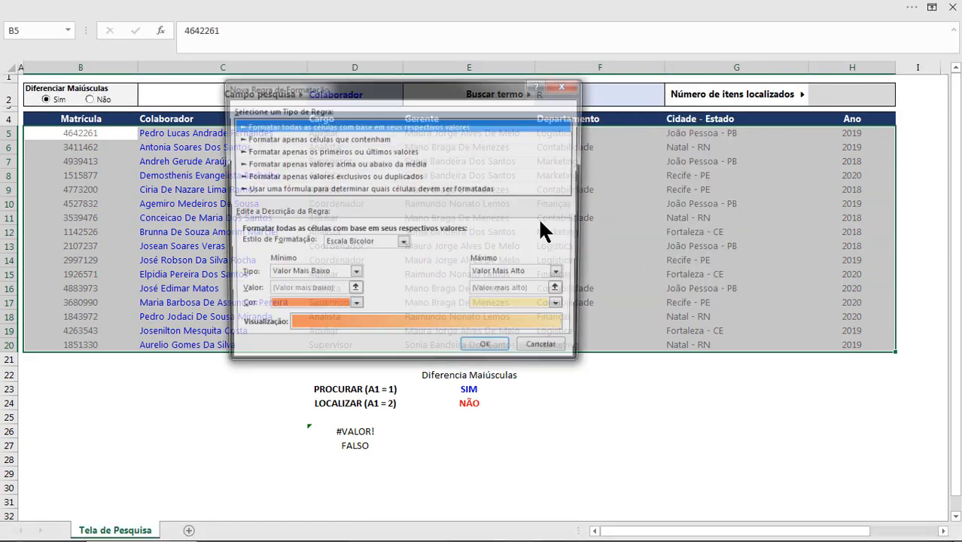
left_click(284, 189)
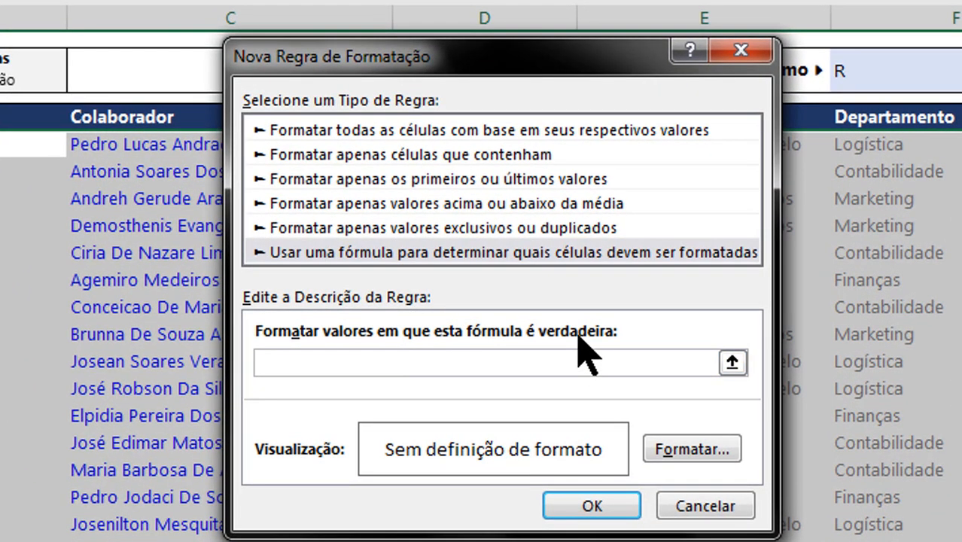
key("ctrl+v")
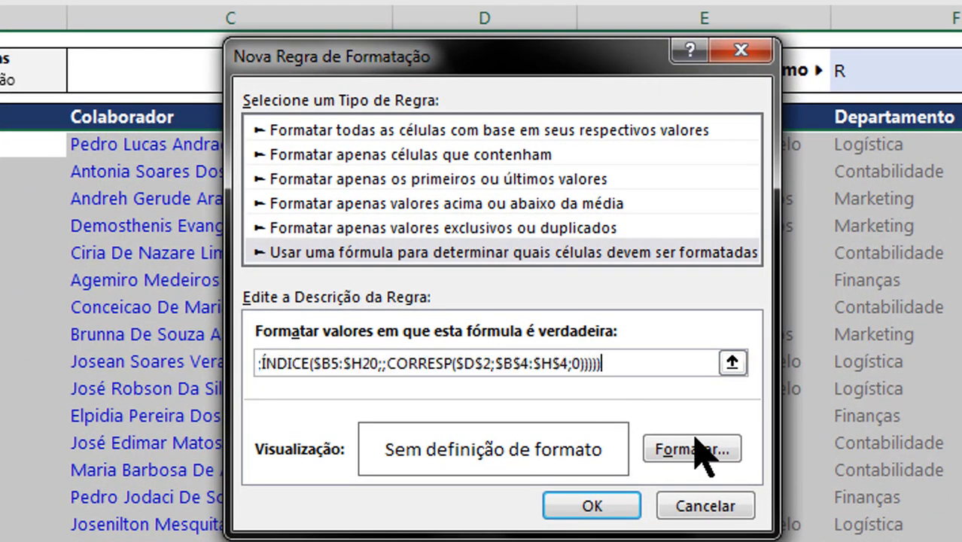
Step: Give the new formatting rule a light blue background fill and apply it to the table
left_click(714, 449)
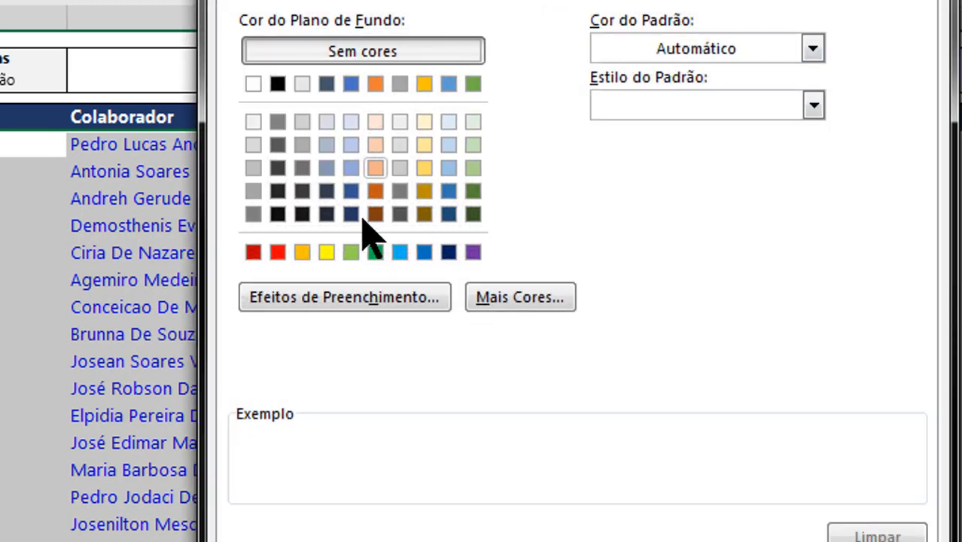
left_click(450, 144)
key("Return")
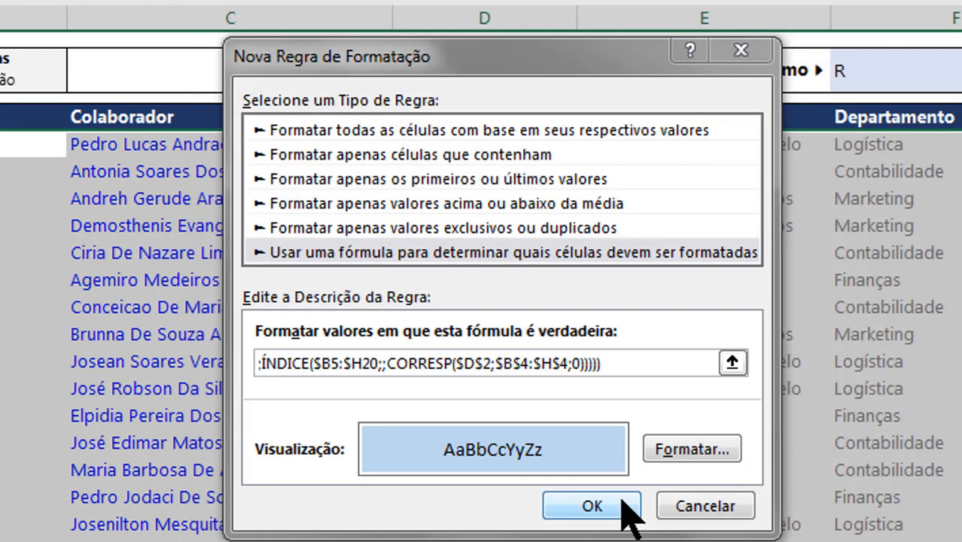
left_click(617, 508)
left_click(864, 326)
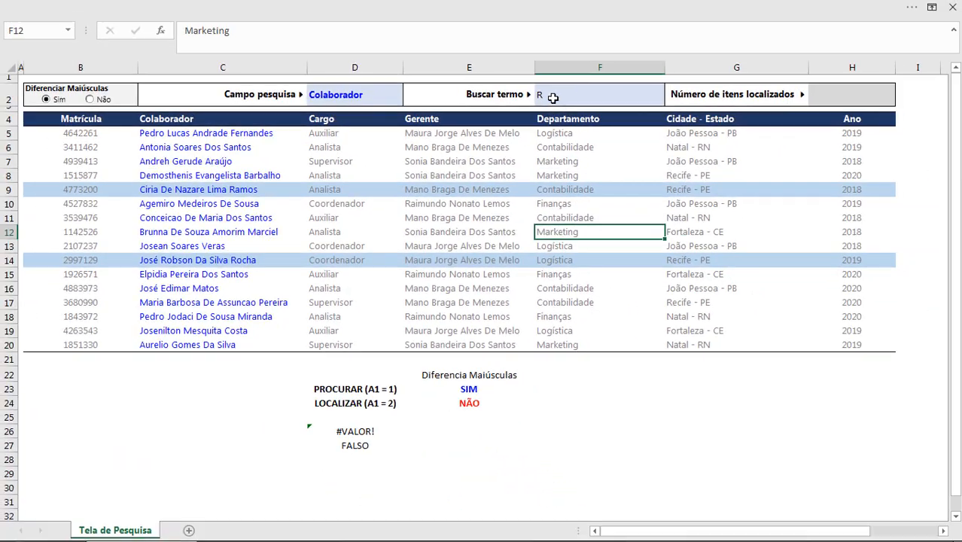
Step: Compare the search term in F2 with the highlighted Colaborador names in C9 and C14
left_click(860, 69)
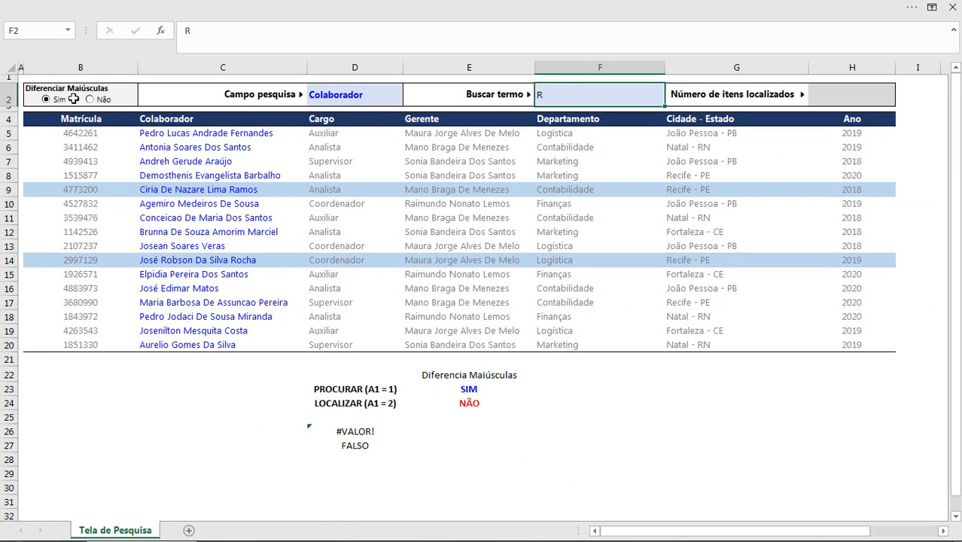
left_click(241, 190)
left_click(246, 261)
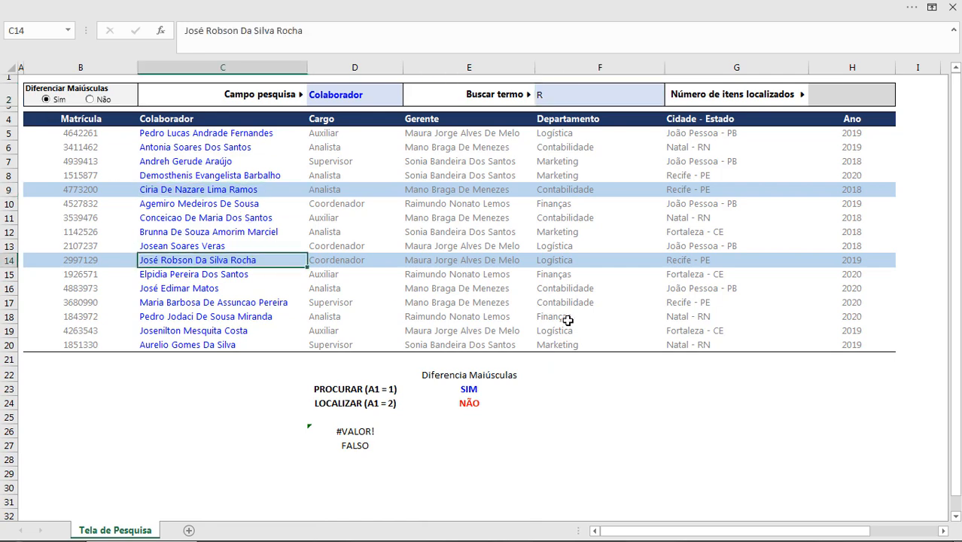
Step: Set the Diferenciar Maiúsculas option to Não and clear the search term in F2
left_click(107, 102)
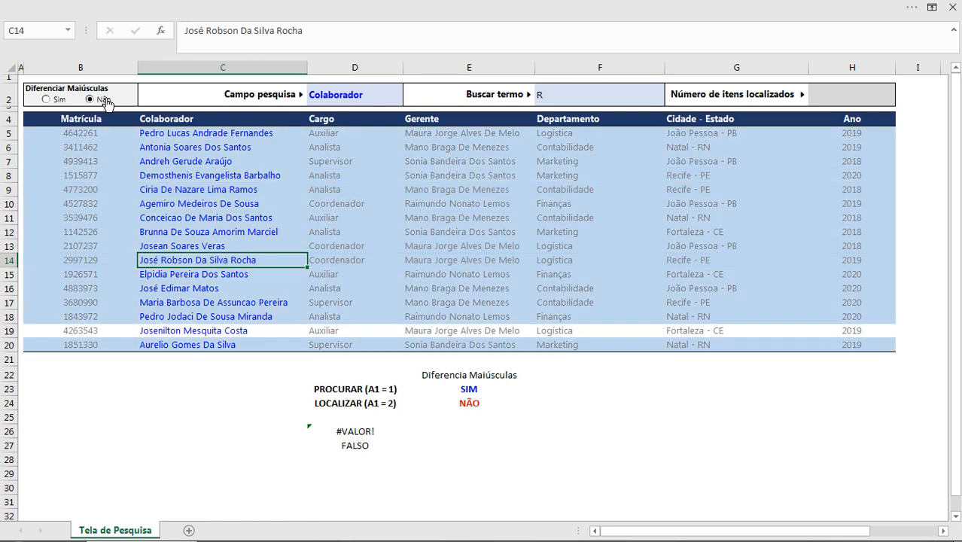
left_click(172, 332)
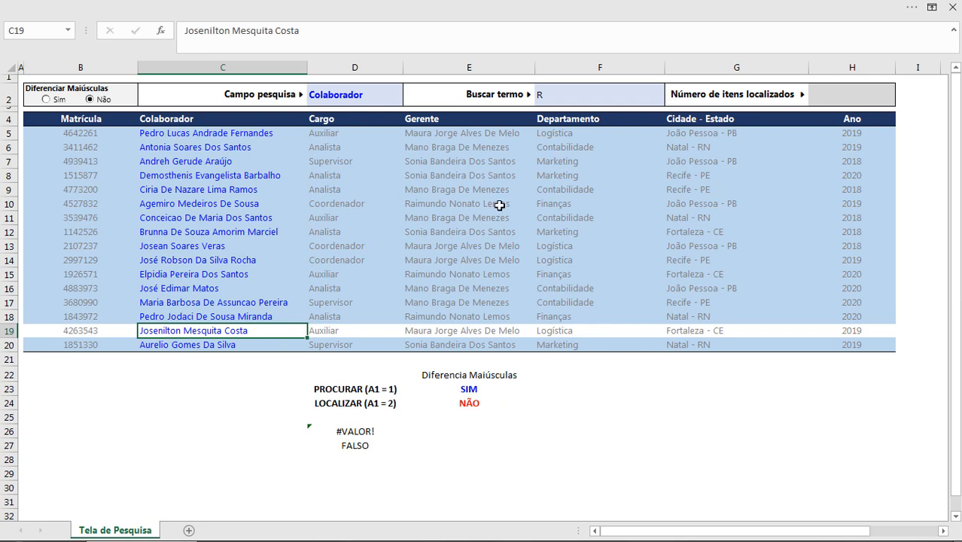
left_click(559, 98)
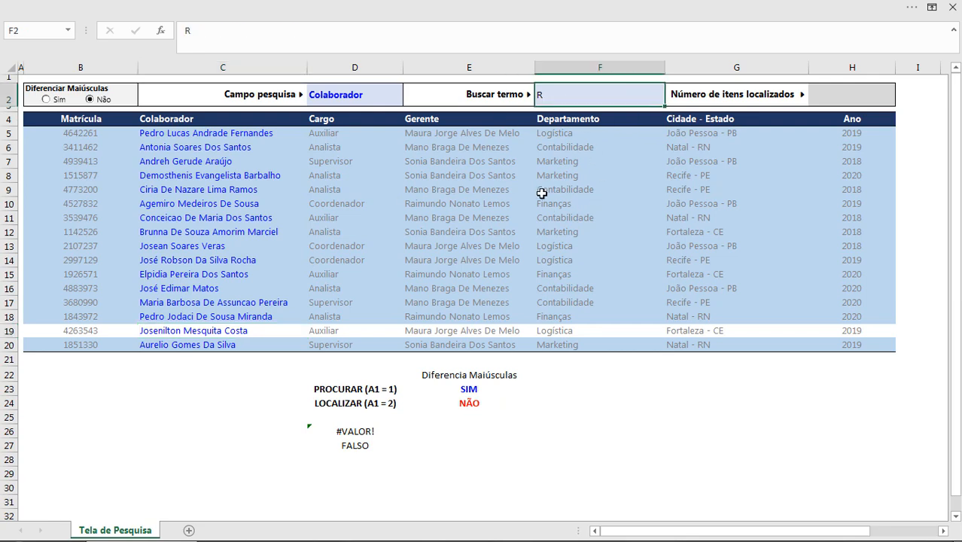
key("Delete")
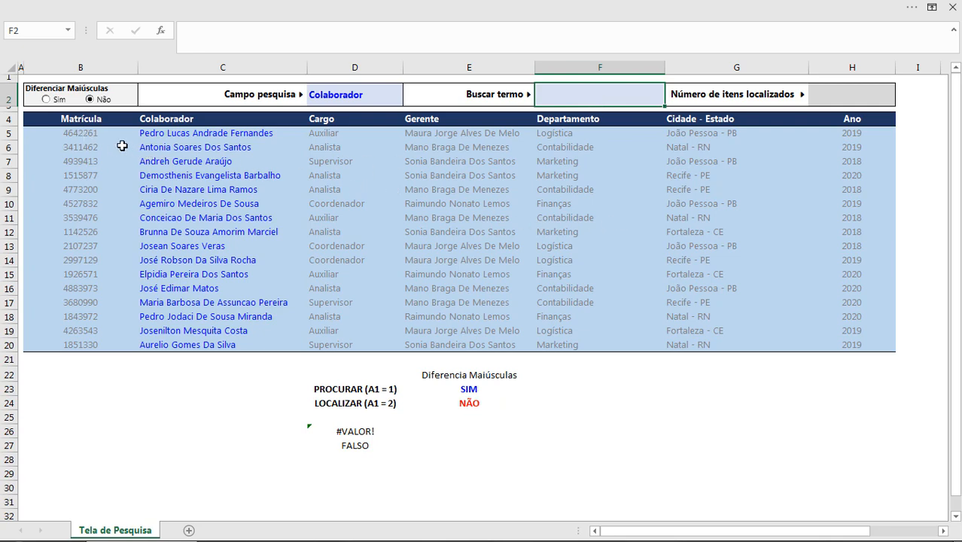
Step: Open the light blue ÉNÚM conditional formatting rule of B5:H20 for editing
mouse_move(63, 134)
left_mouse_down()
mouse_move(811, 304)
mouse_move(852, 343)
left_mouse_up()
left_click(595, 7)
left_click(598, 75)
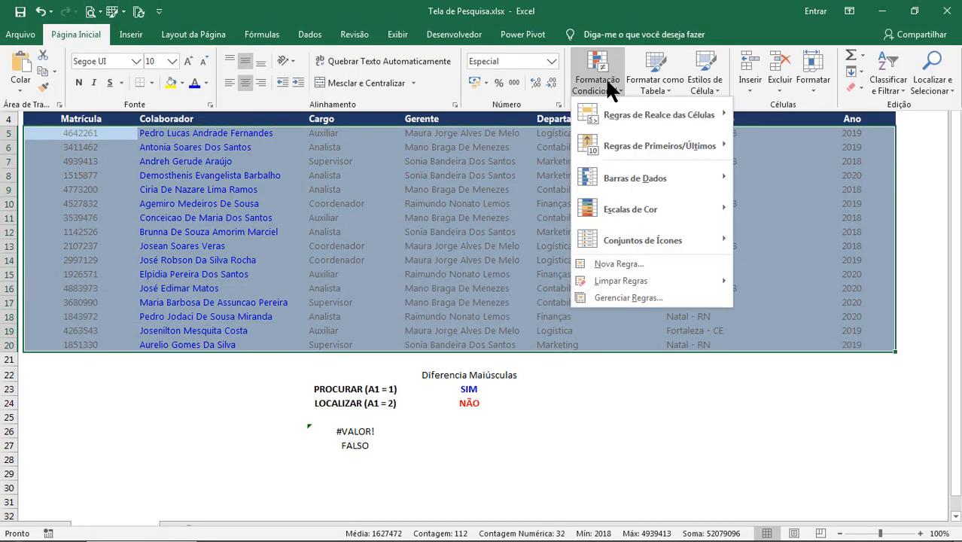
left_click(641, 293)
left_click_drag(429, 117, 534, 199)
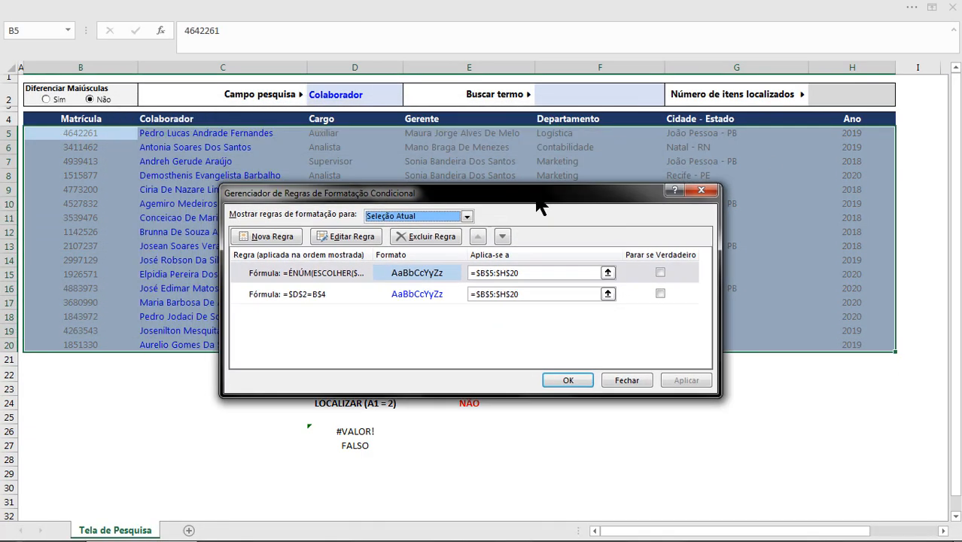
left_click(414, 274)
double_click(414, 274)
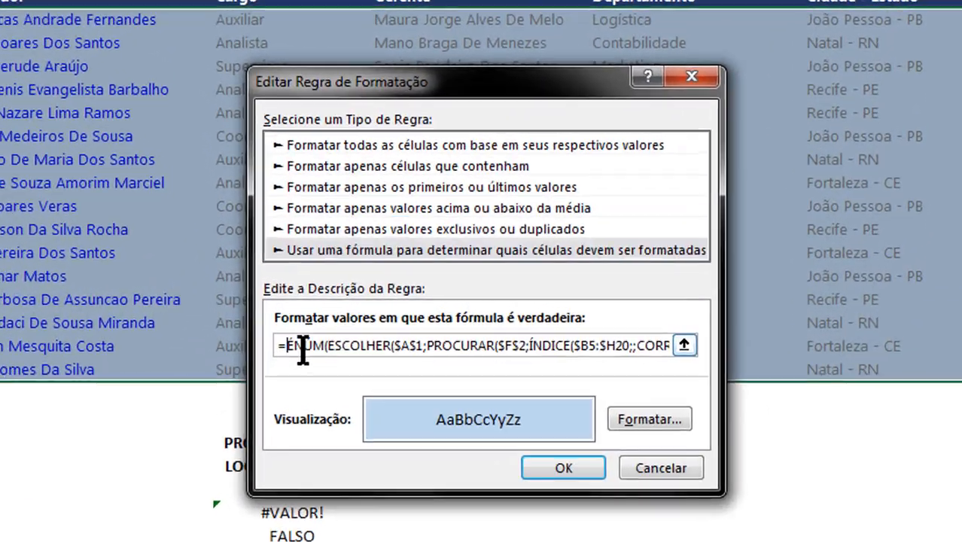
Step: Insert SE($F$2="";""; before ÉNÚM in the rule formula to skip highlighting when the search term is blank
type("se")
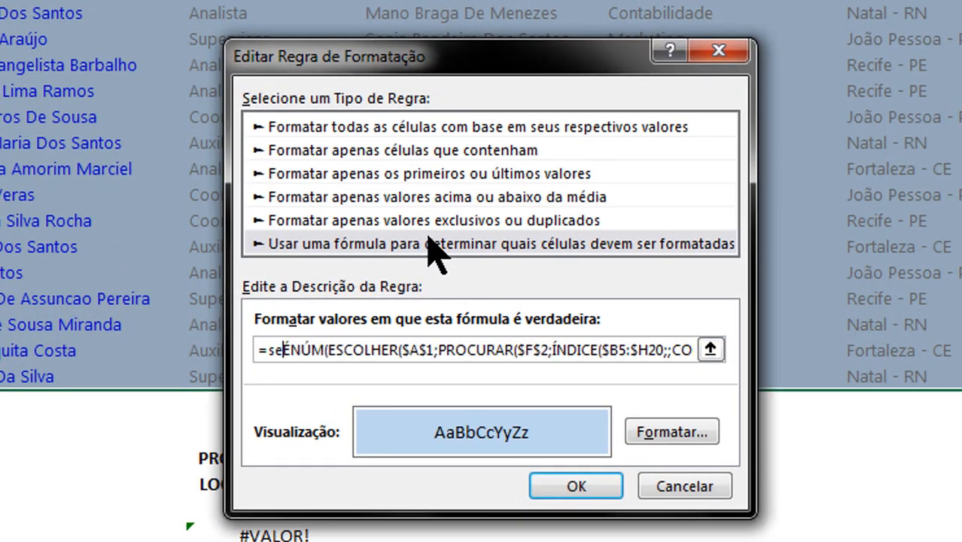
type("(f")
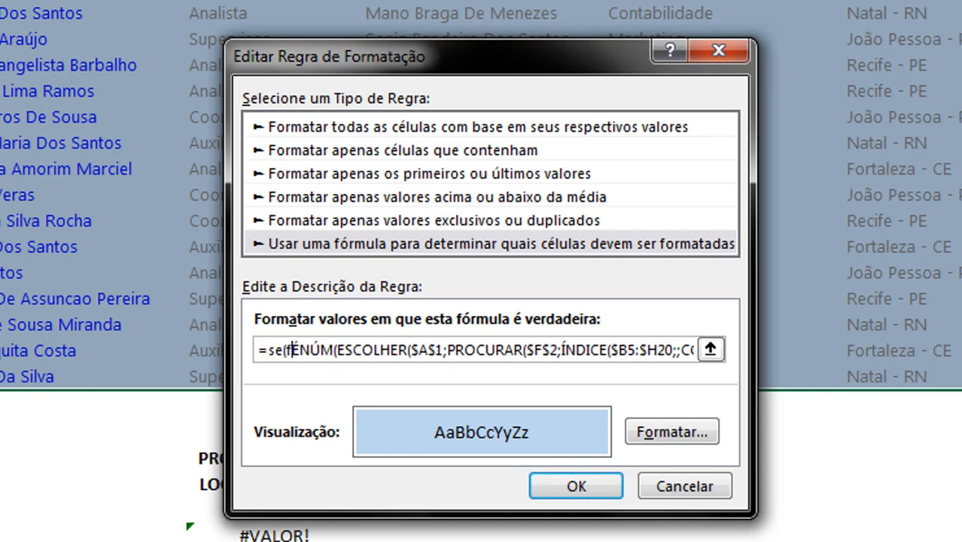
type("2")
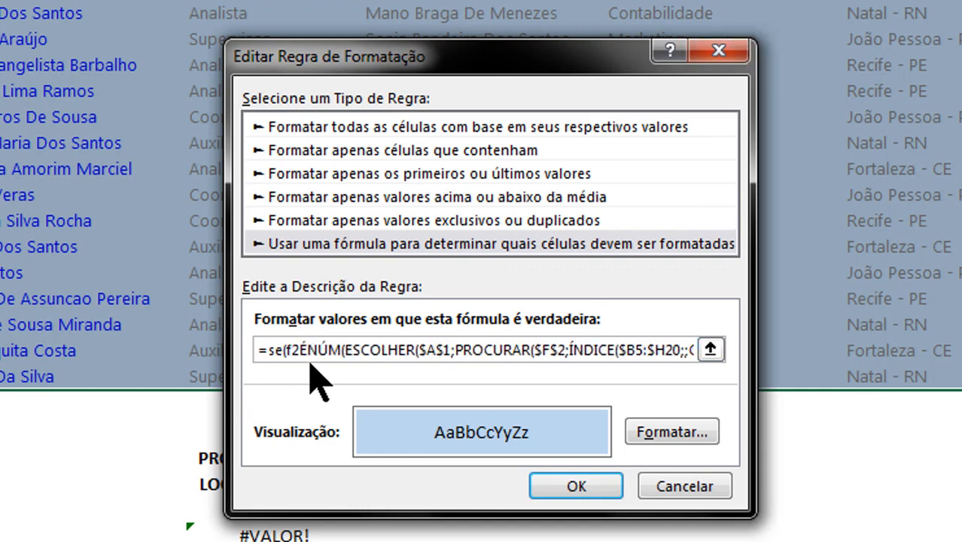
key("F4")
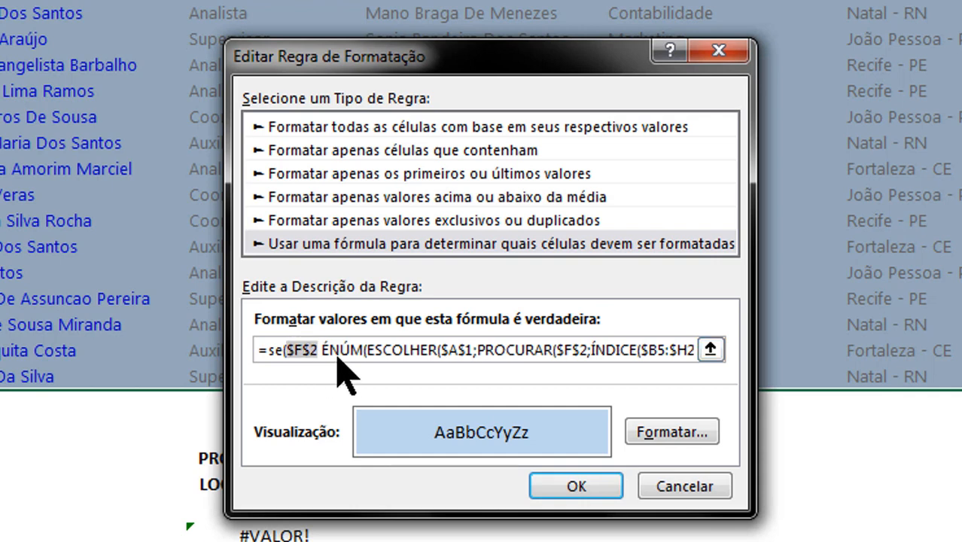
left_click(322, 350)
key("BackSpace")
type("=\"\"")
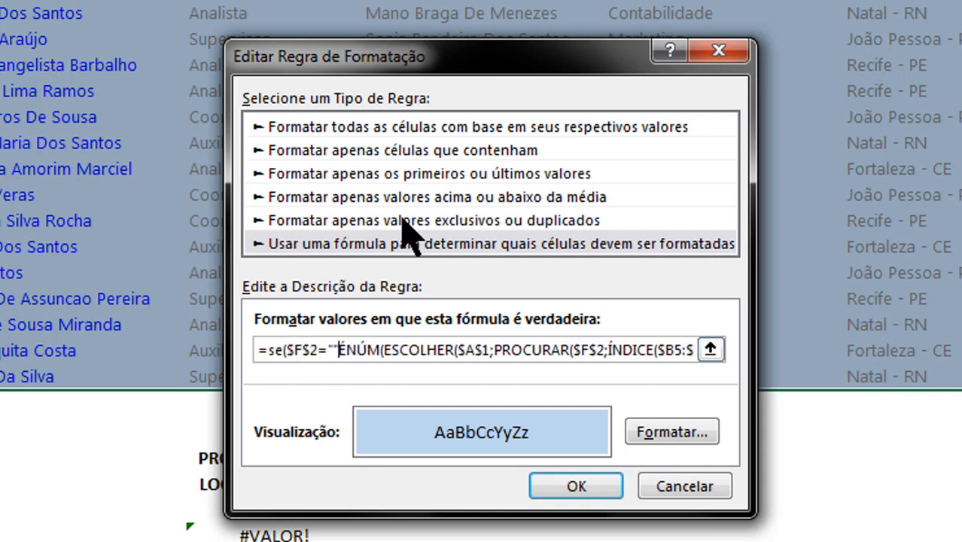
type(";\"\";")
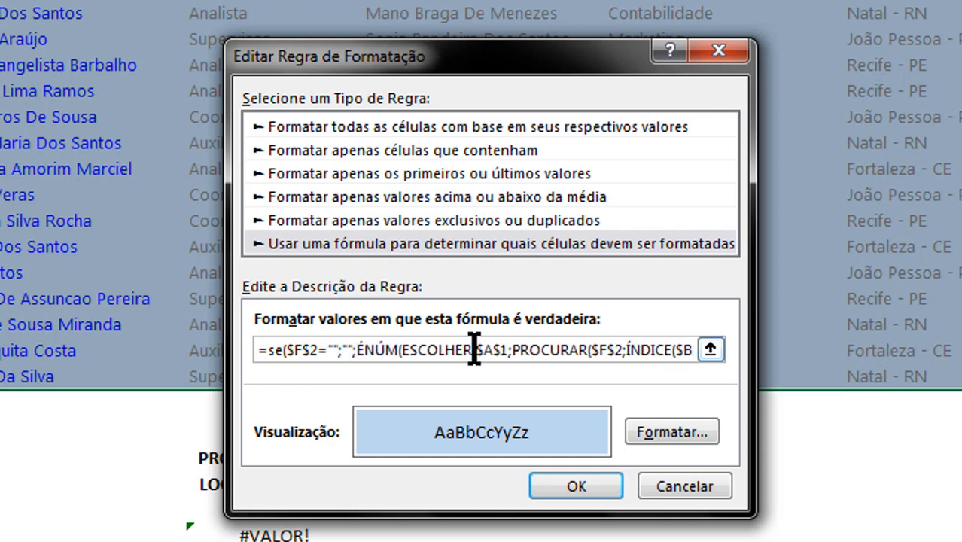
Step: Finish the end of the SE formula and apply the updated formatting rule to the table
left_click_drag(469, 350, 919, 354)
left_click(685, 351)
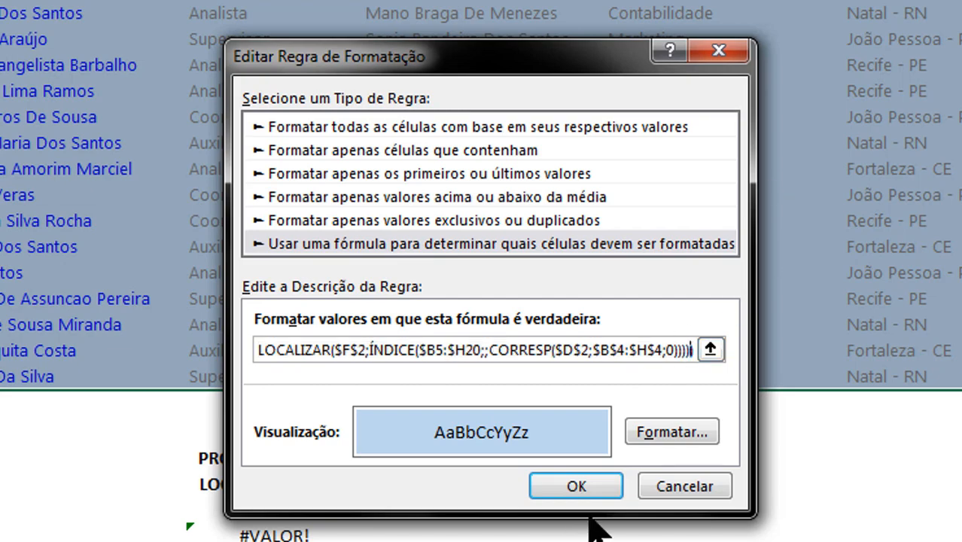
left_click(598, 493)
left_click(887, 445)
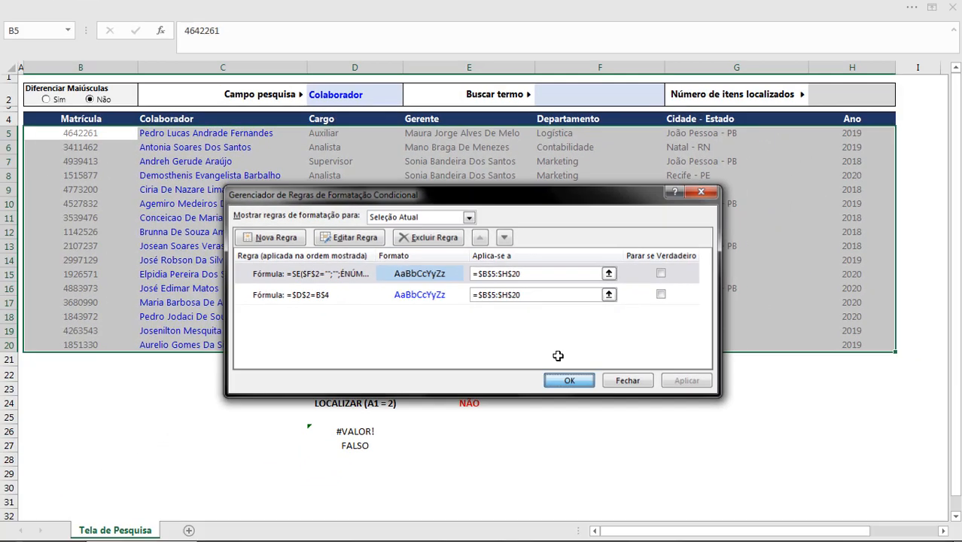
left_click(669, 443)
left_click(453, 186)
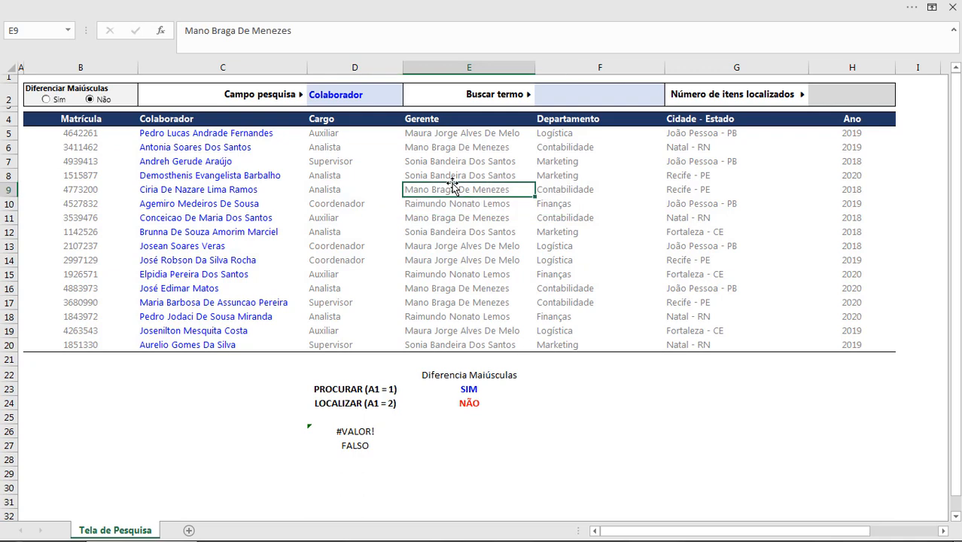
Step: Set the search field in D2 to Cargo and enter the search term a in F2
left_click(556, 95)
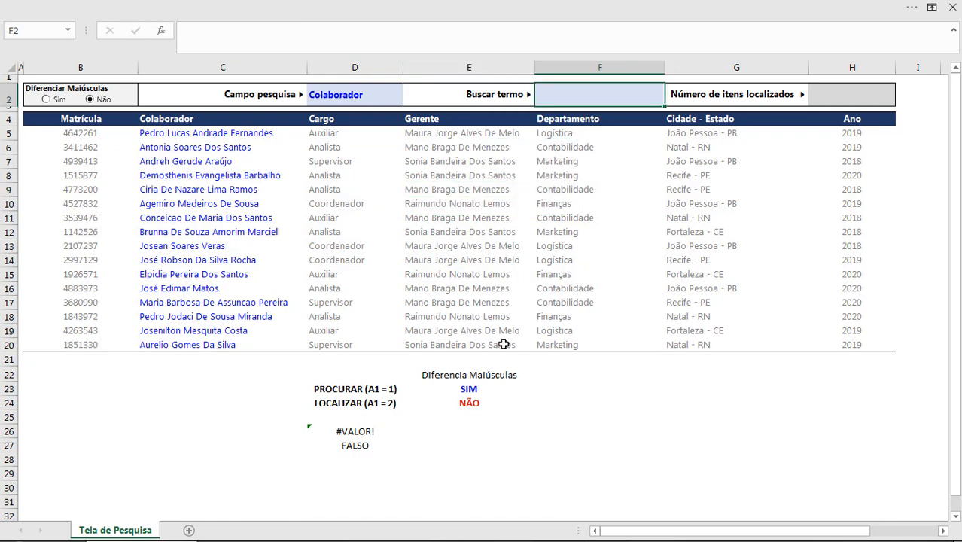
left_click(376, 94)
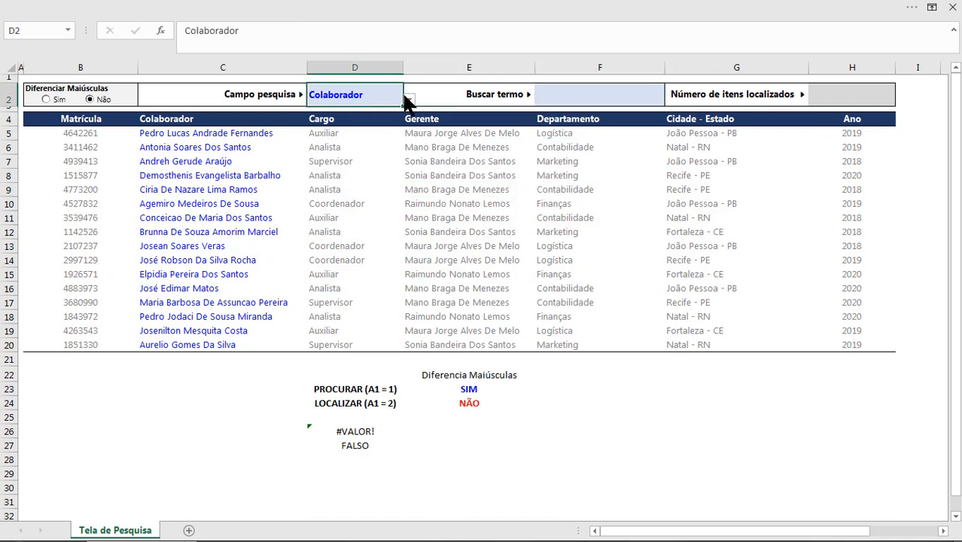
left_click(410, 101)
left_click(358, 126)
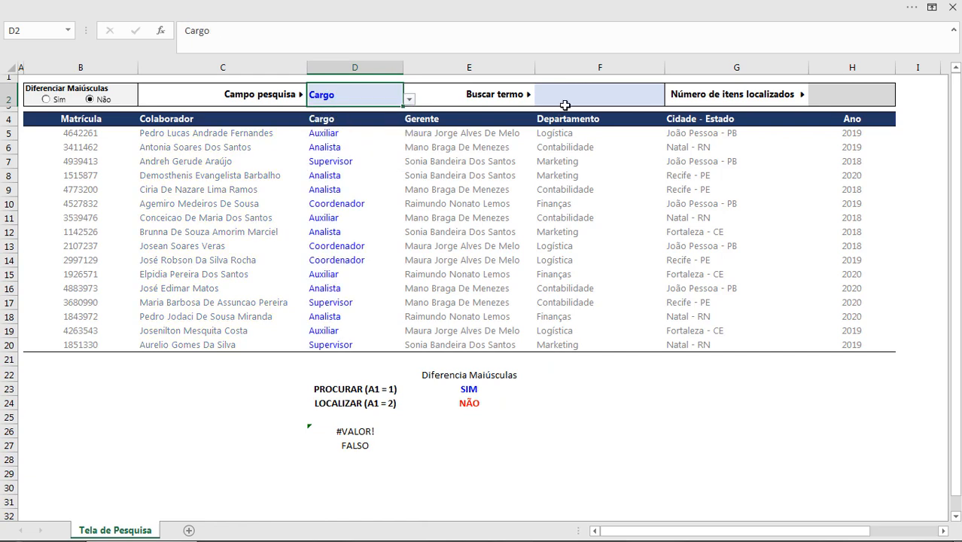
left_click(564, 101)
type("a")
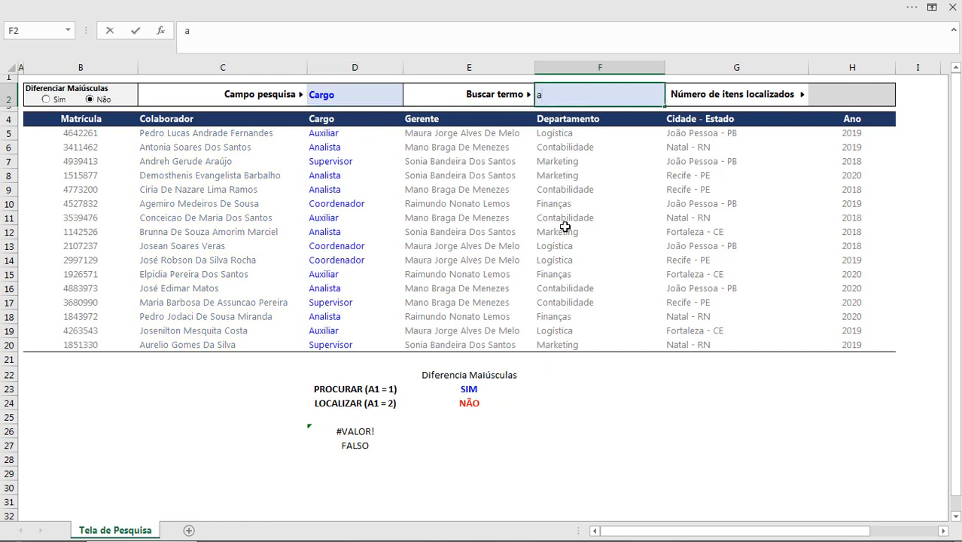
key("Return")
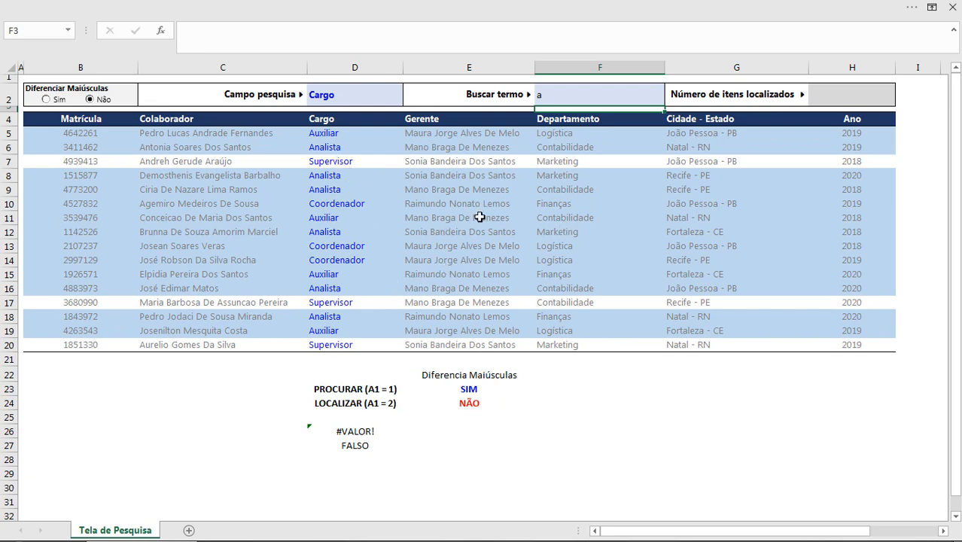
Step: Change the search term in F2 to uppercase A and set Diferenciar Maiúsculas to Sim
left_click(565, 97)
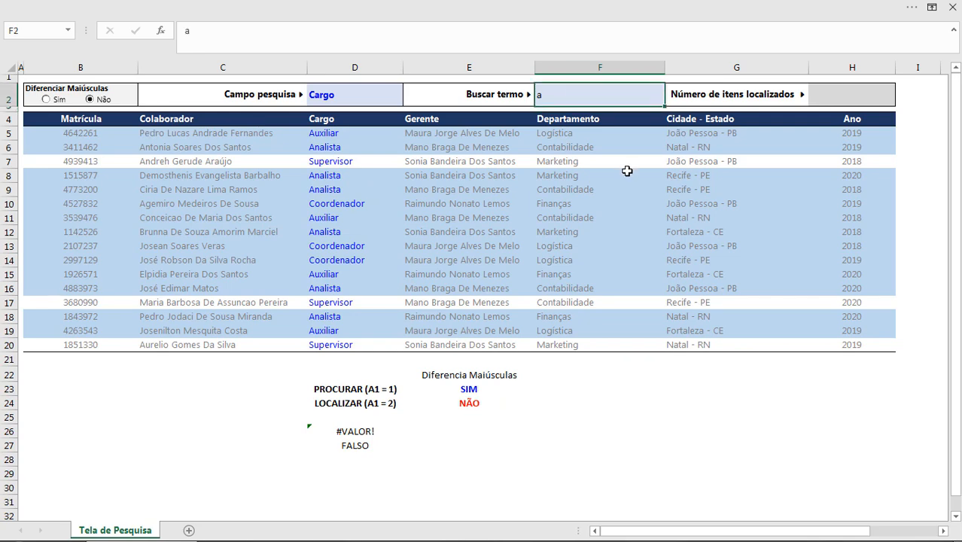
key("F2")
key("Escape")
left_click(56, 101)
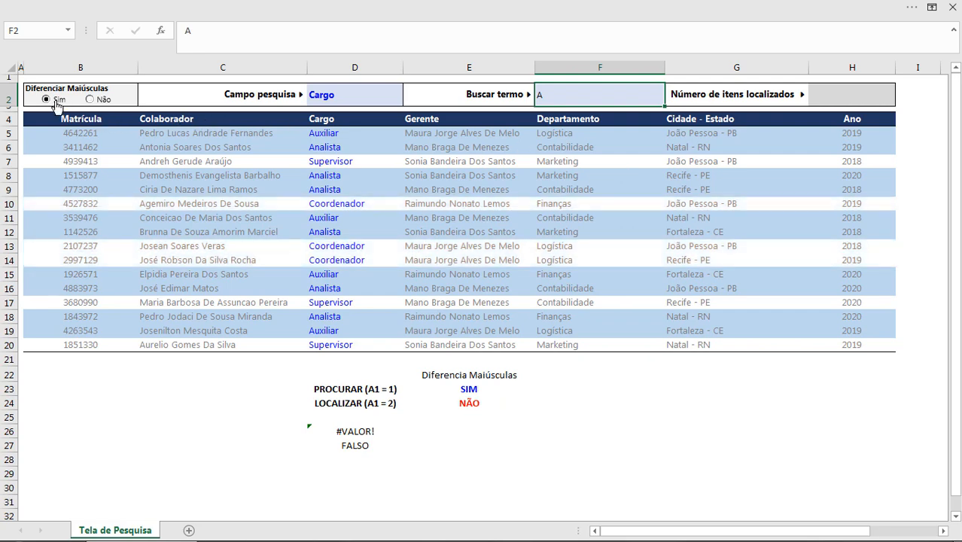
Step: Set the search field in D2 to Colaborador and enter lowercase a as the search term in F2
left_click(342, 96)
left_click(409, 98)
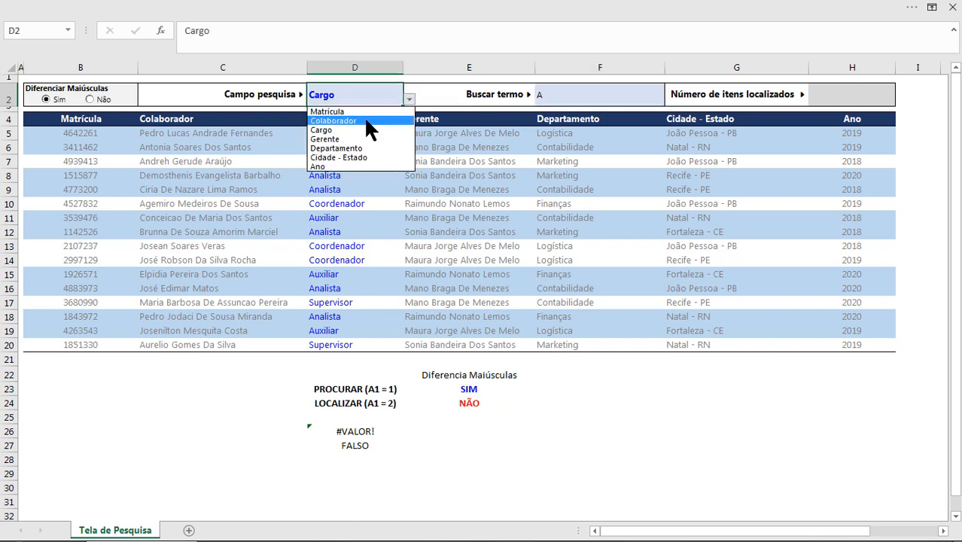
left_click(363, 116)
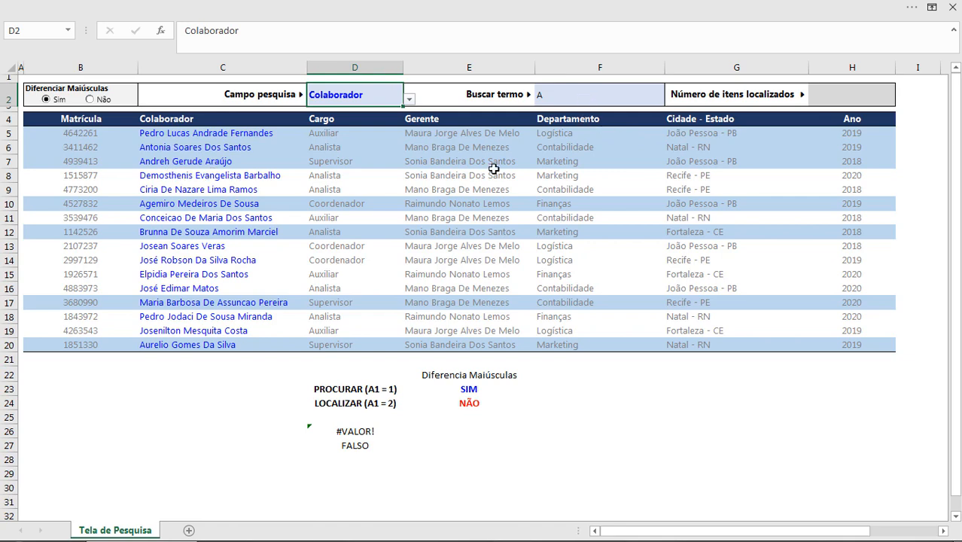
left_click(557, 96)
type("a")
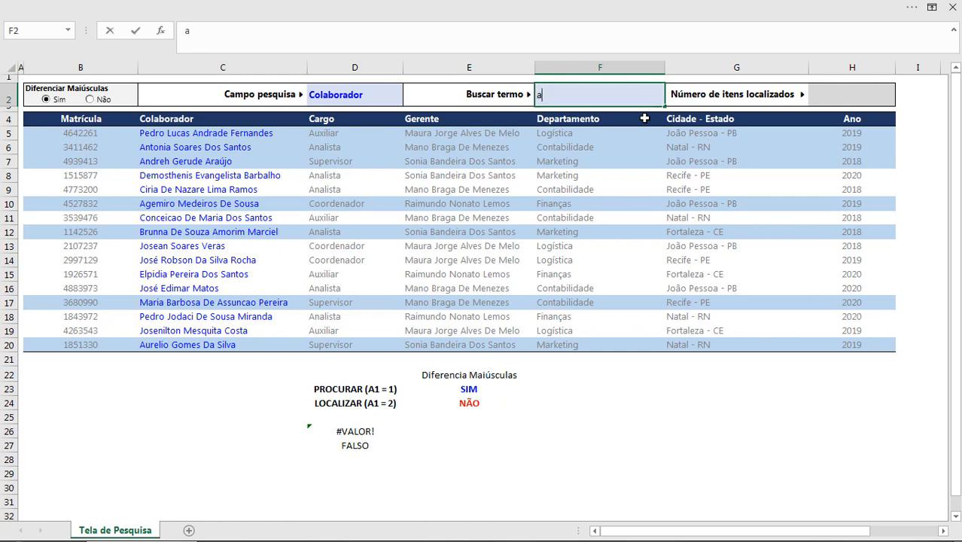
key("Return")
key("Up")
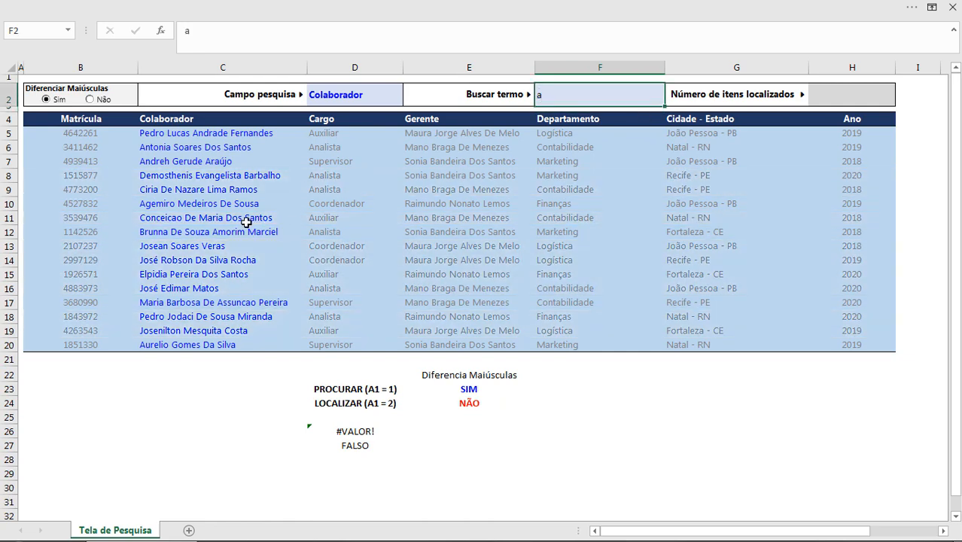
Step: Compare both case-sensitivity options, leave Diferenciar Maiúsculas on Não, and search for ar
left_click(98, 99)
left_click(47, 100)
left_click(91, 101)
type("ar")
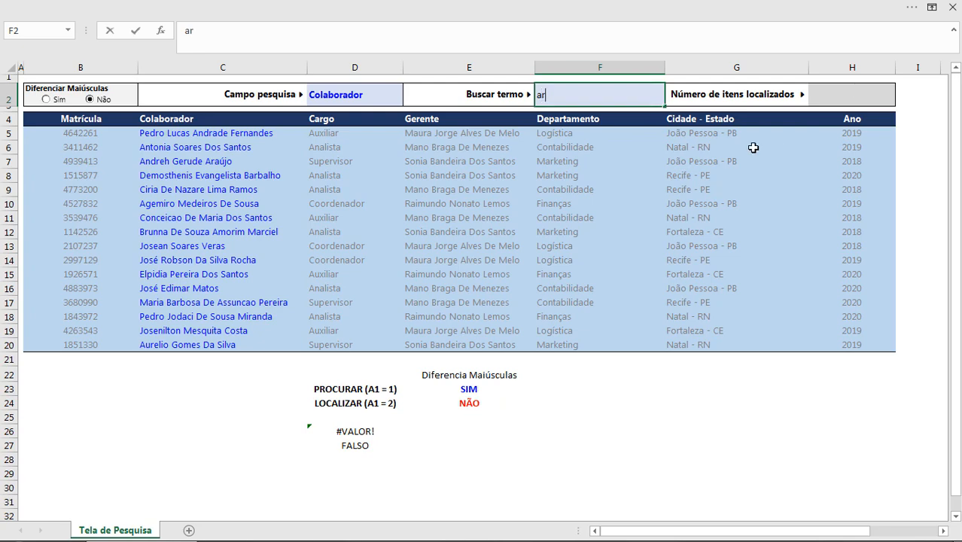
key("Return")
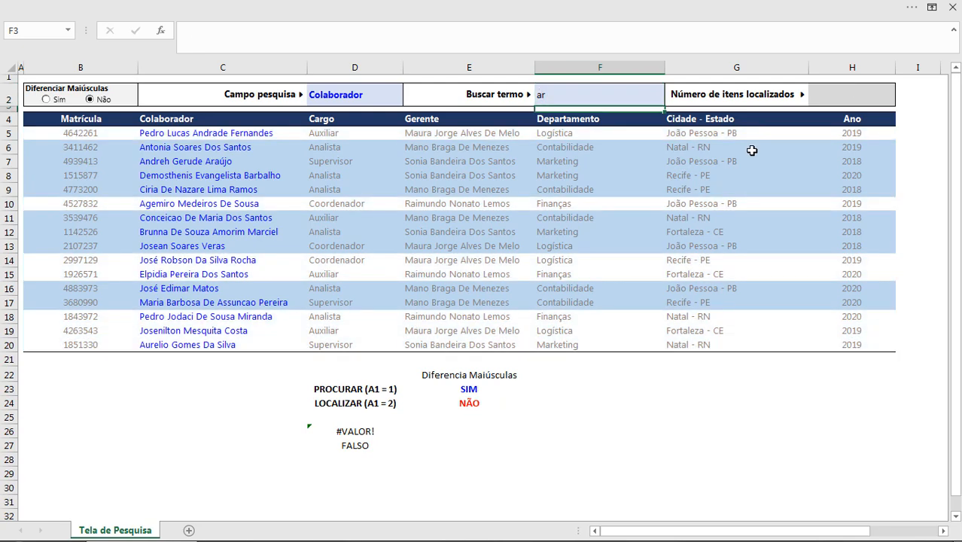
Step: Try the search term areg in F2, and shorten it to are
left_click(579, 95)
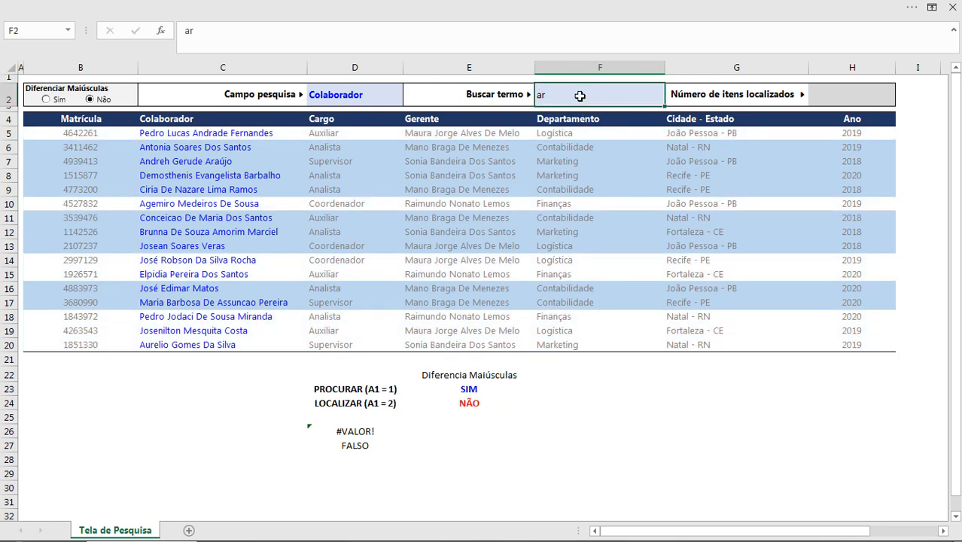
type("a")
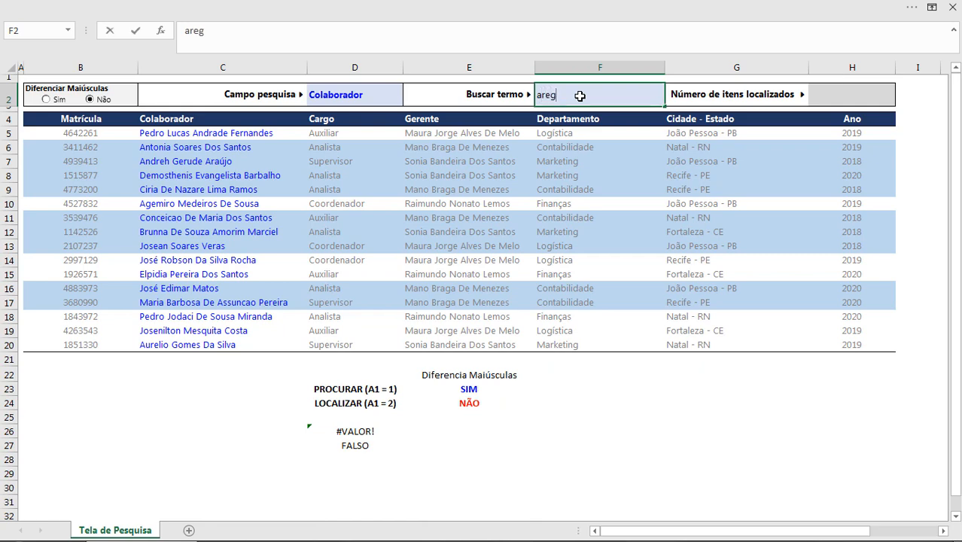
type("reg")
left_click(590, 144)
double_click(572, 96)
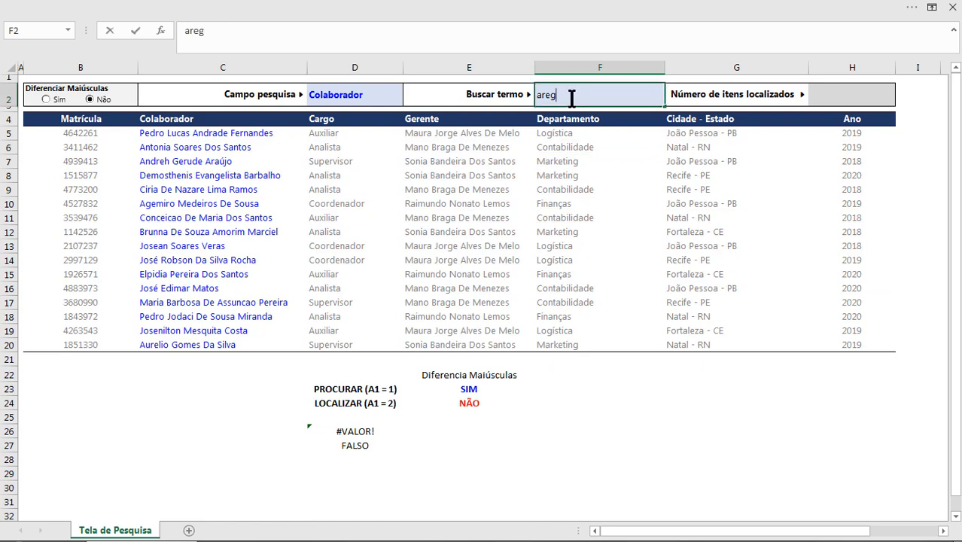
key("Return")
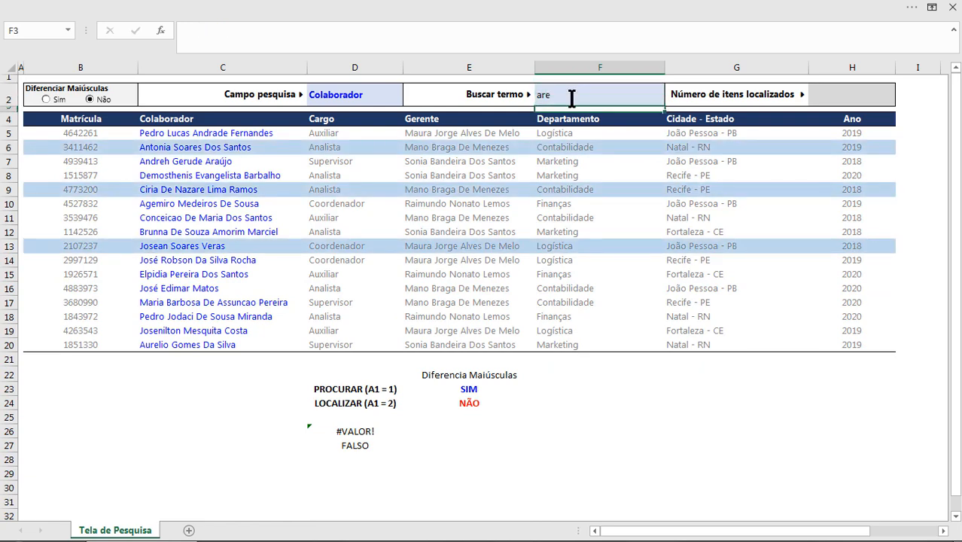
Step: Search the Colaborador column for uppercase B and for lowercase b by entering each term in F2
left_click(571, 97)
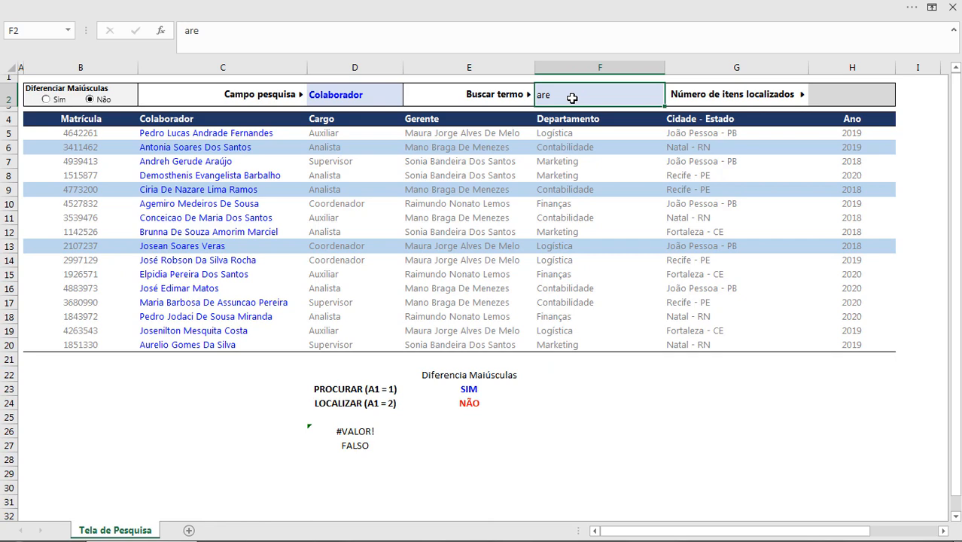
type("B")
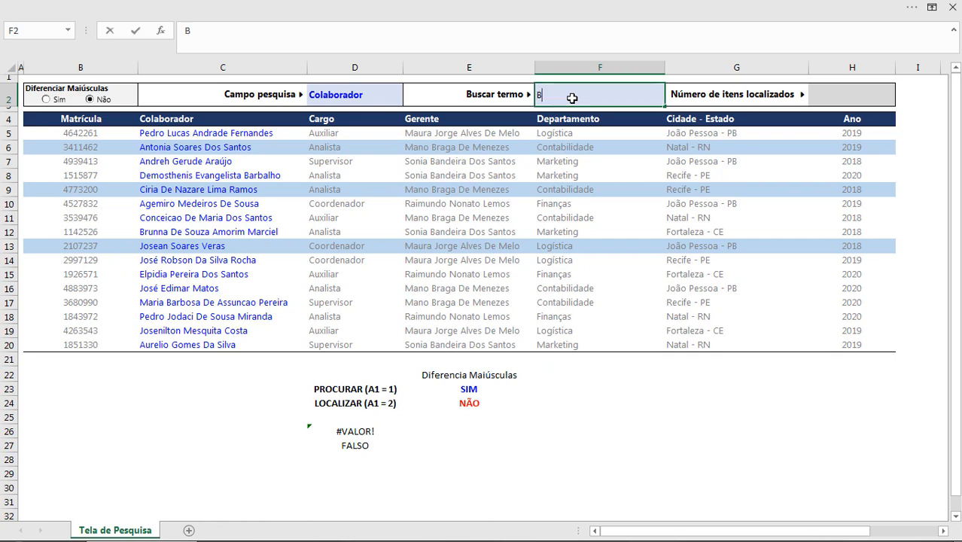
key("Return")
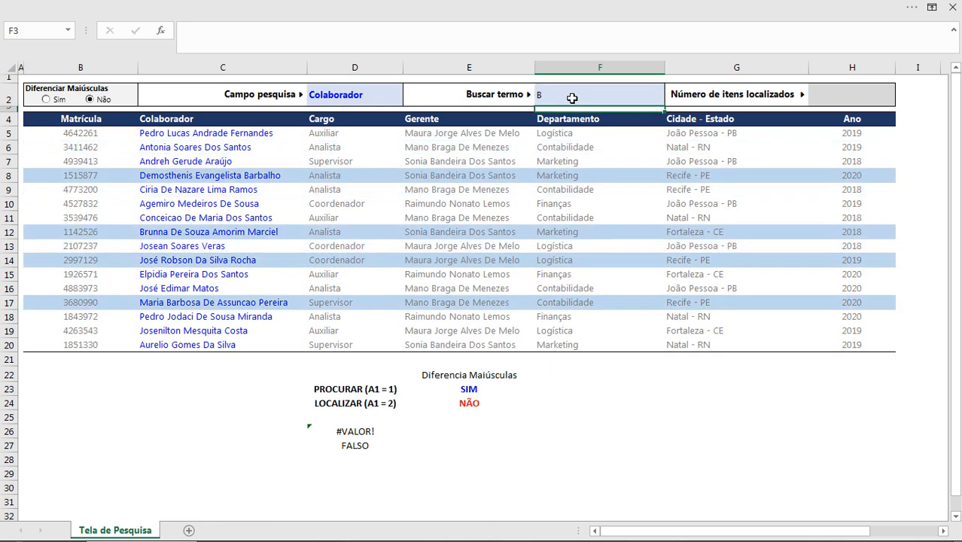
type("b")
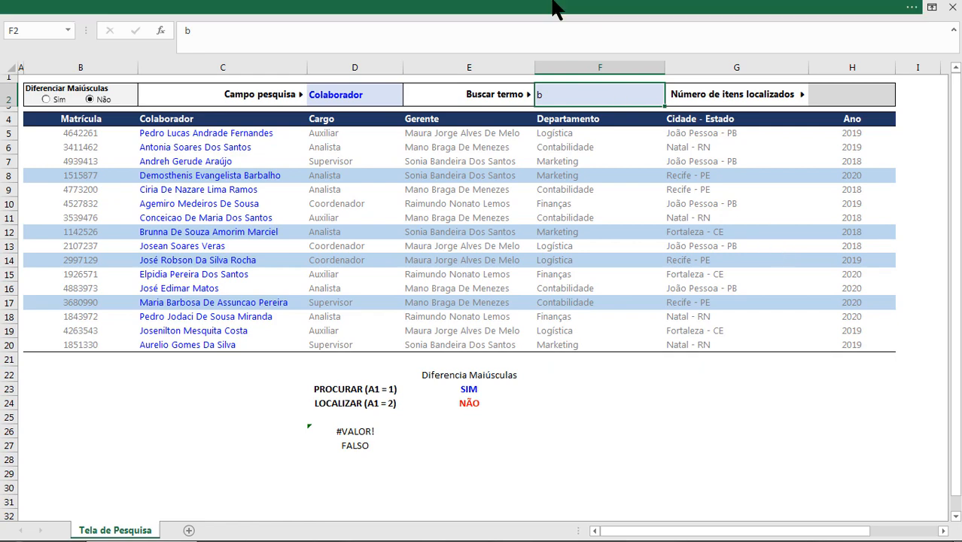
Step: Insert an ActiveX text box about 5.2 cm wide and 0.9 cm high in the blank area below the Departamento column
left_click(553, 8)
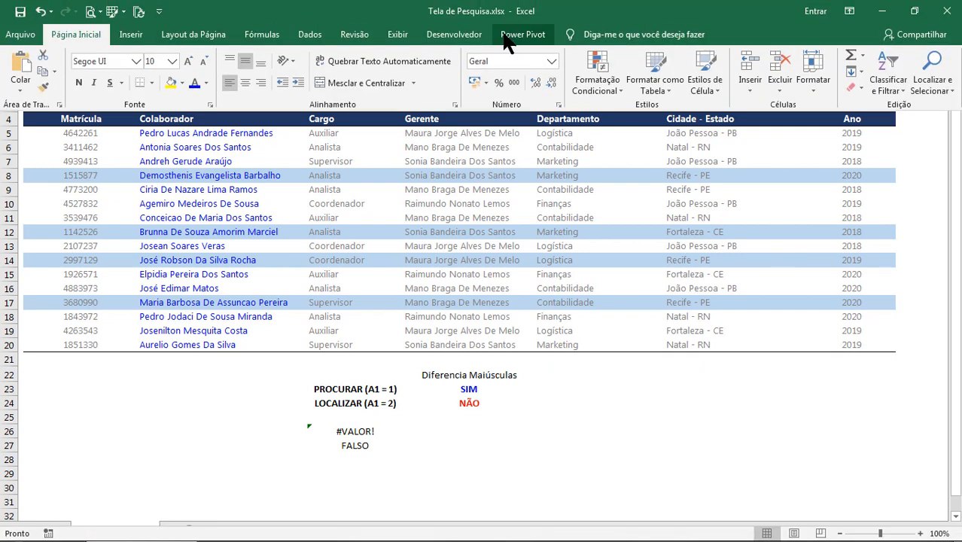
left_click(453, 34)
left_click(374, 84)
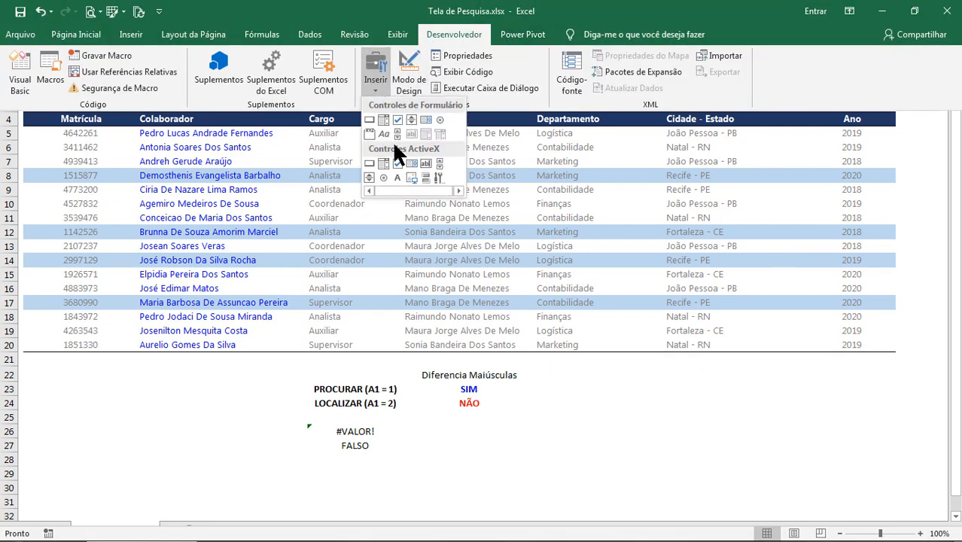
left_click(507, 265)
left_click(562, 272)
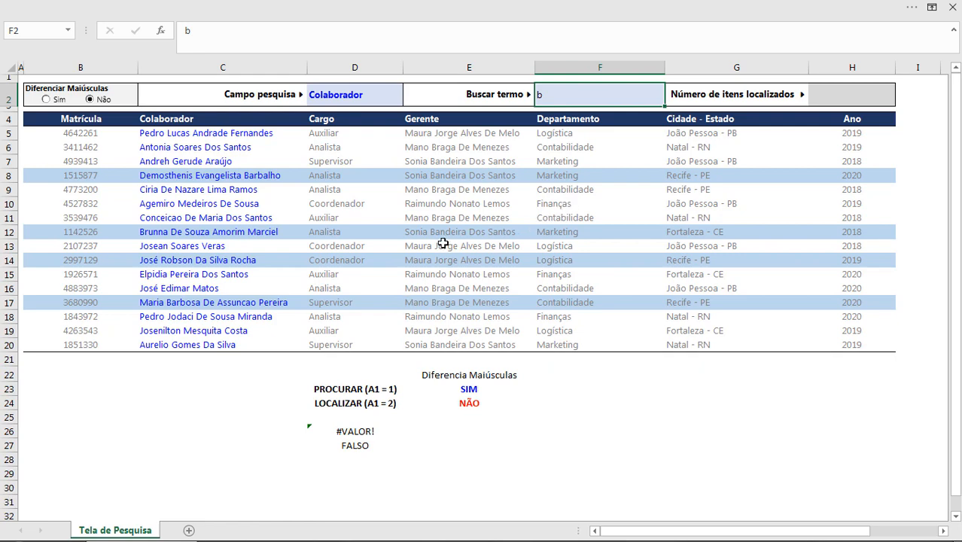
left_click(543, 6)
left_click(369, 85)
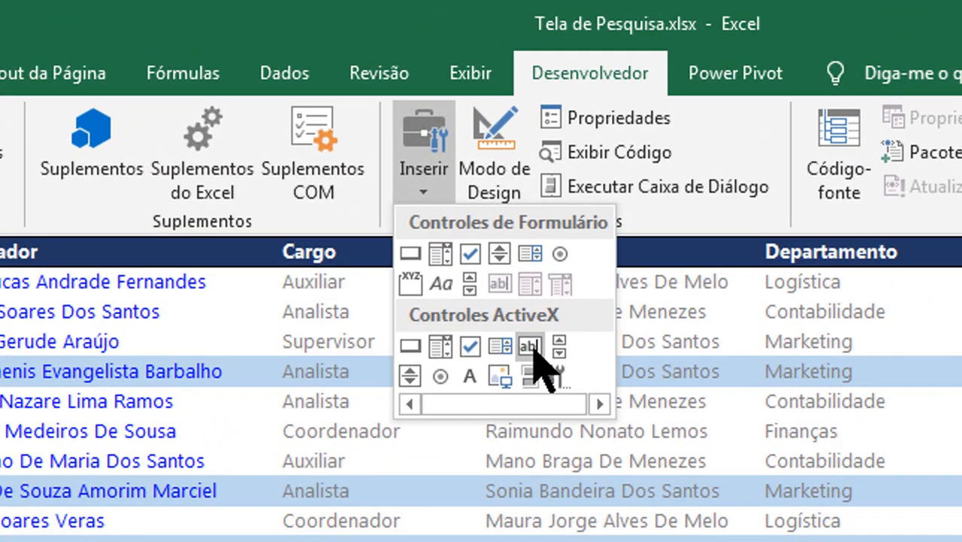
left_click(536, 350)
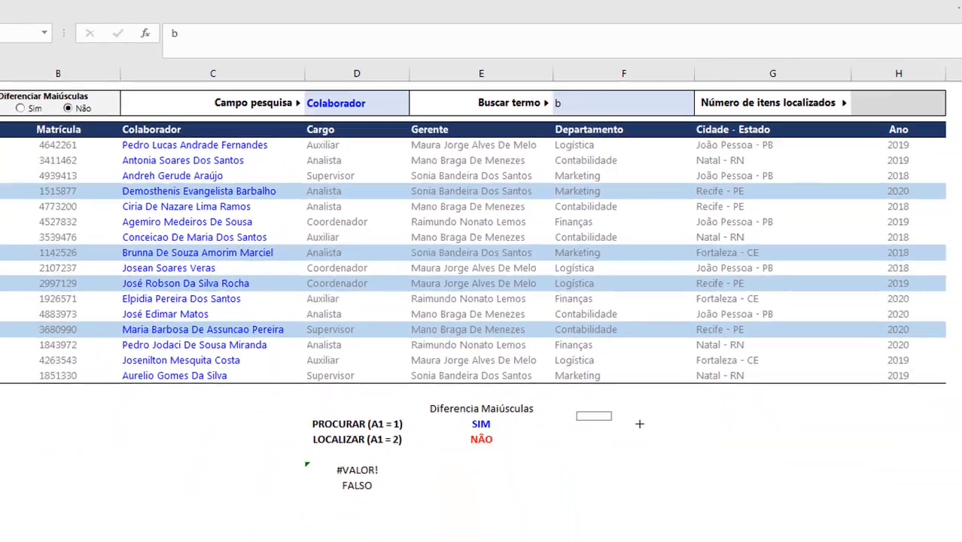
left_click_drag(639, 424, 723, 432)
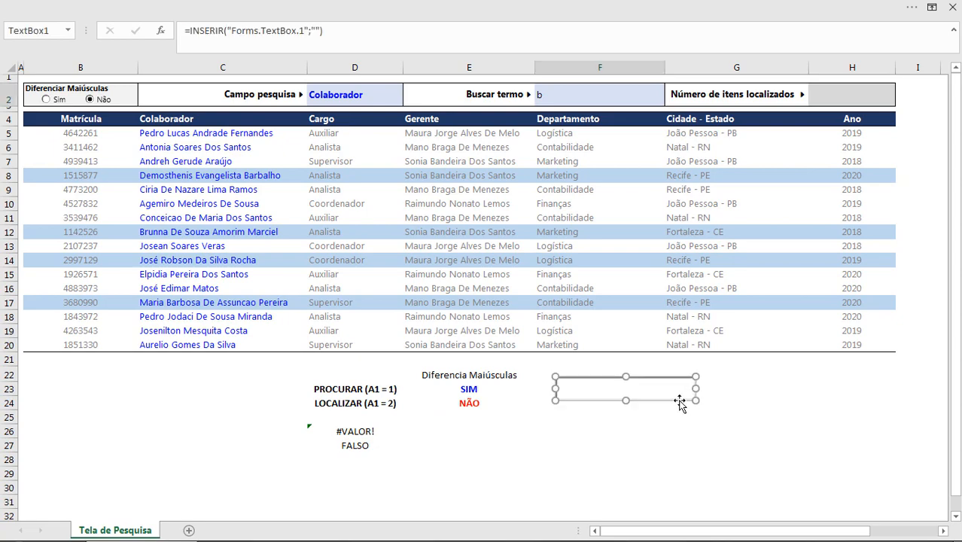
right_click(679, 402)
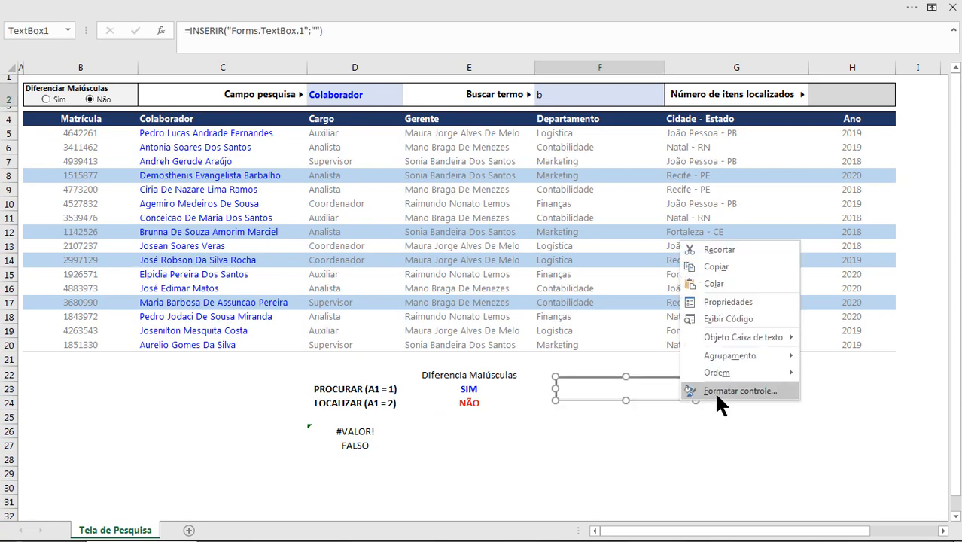
left_click(714, 390)
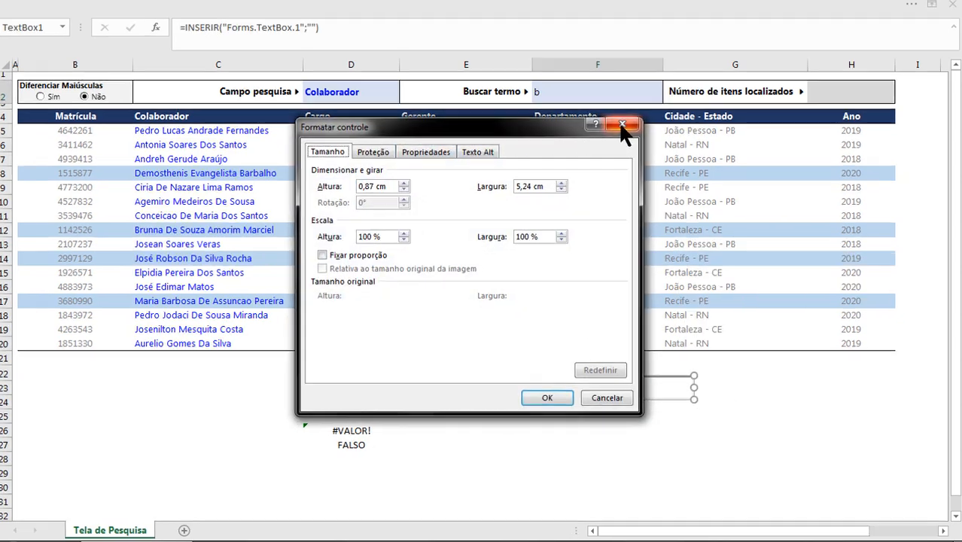
left_click(623, 127)
Step: Set the text box's LinkedCell property to F2 and turn off design mode
right_click(648, 397)
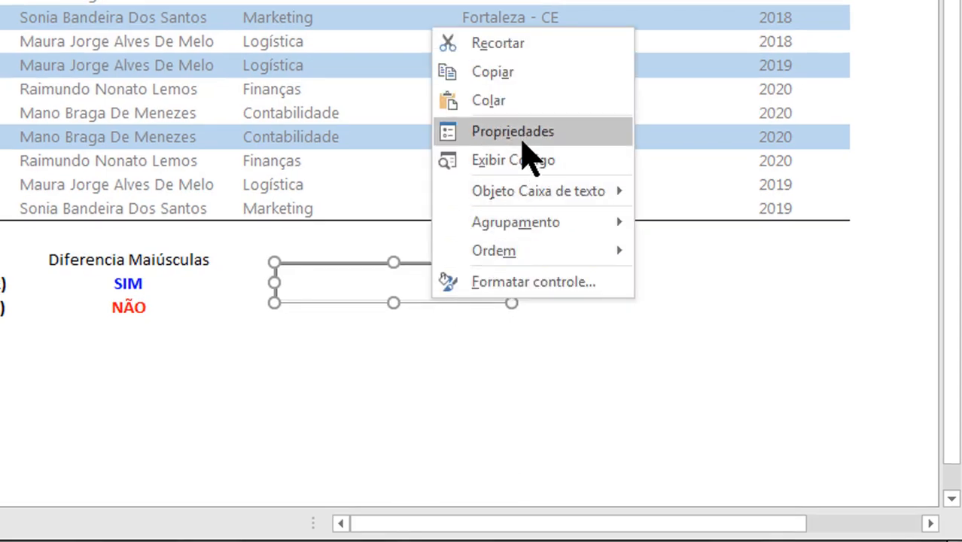
left_click(522, 139)
left_click_drag(541, 23, 335, 34)
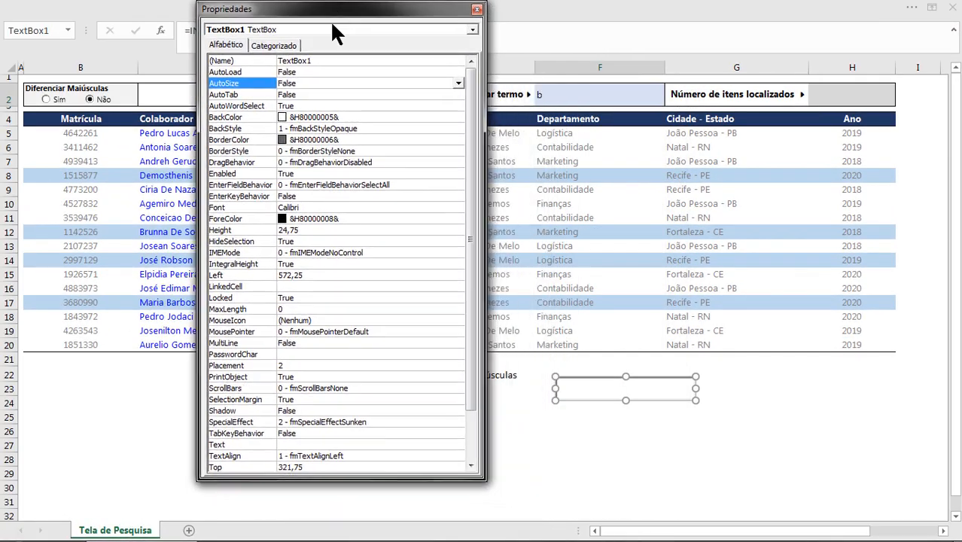
left_click(315, 289)
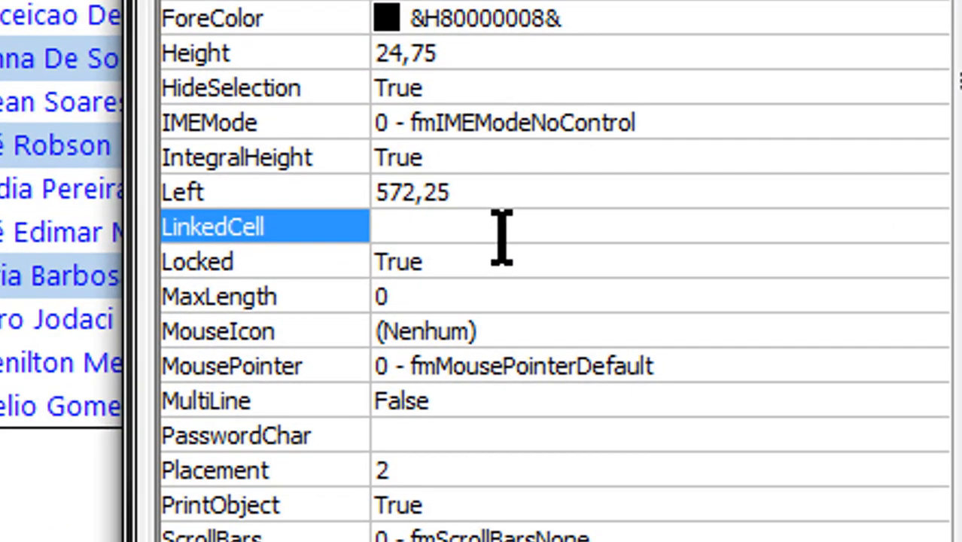
type("f2")
key("Return")
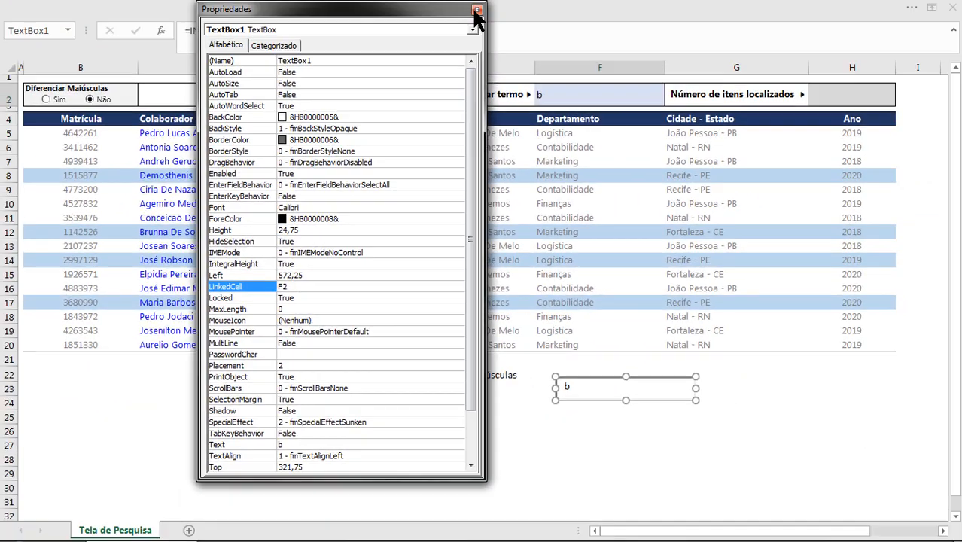
left_click(477, 10)
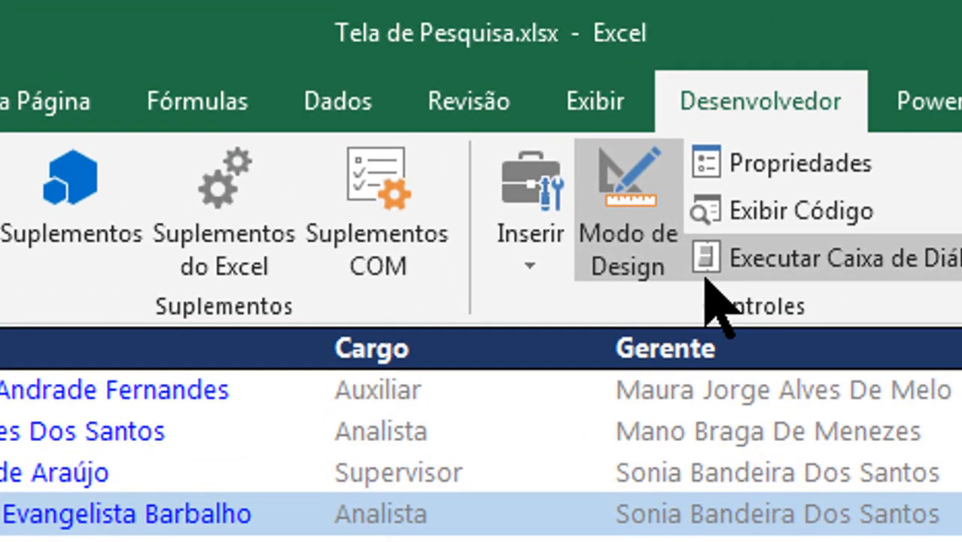
left_click(628, 218)
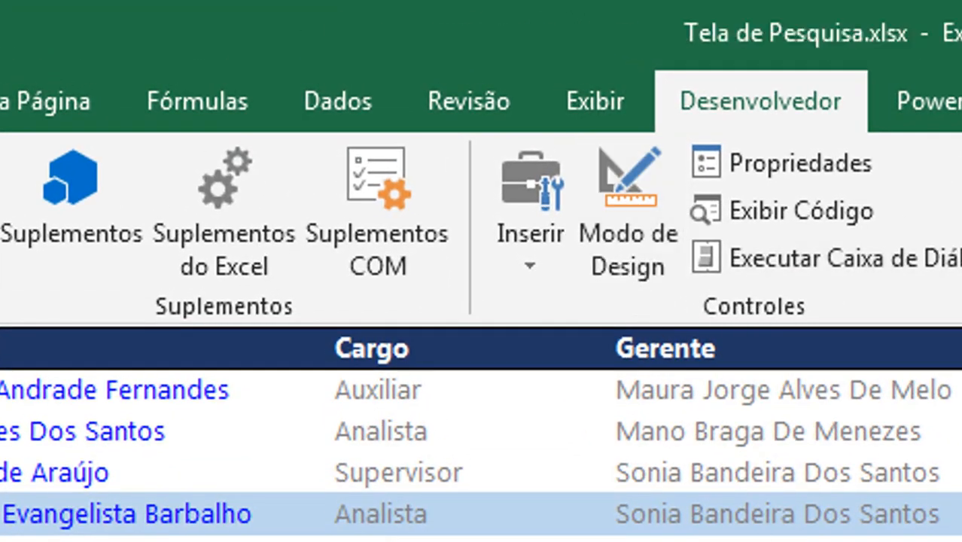
Step: Clear the linked text box and try the search terms ar, ara and are in it
left_click(631, 431)
type("b")
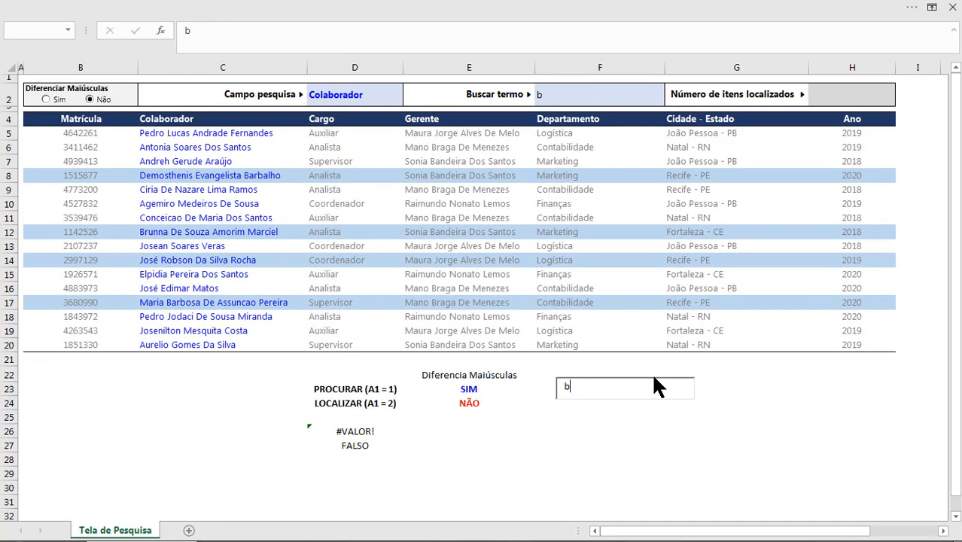
key("BackSpace")
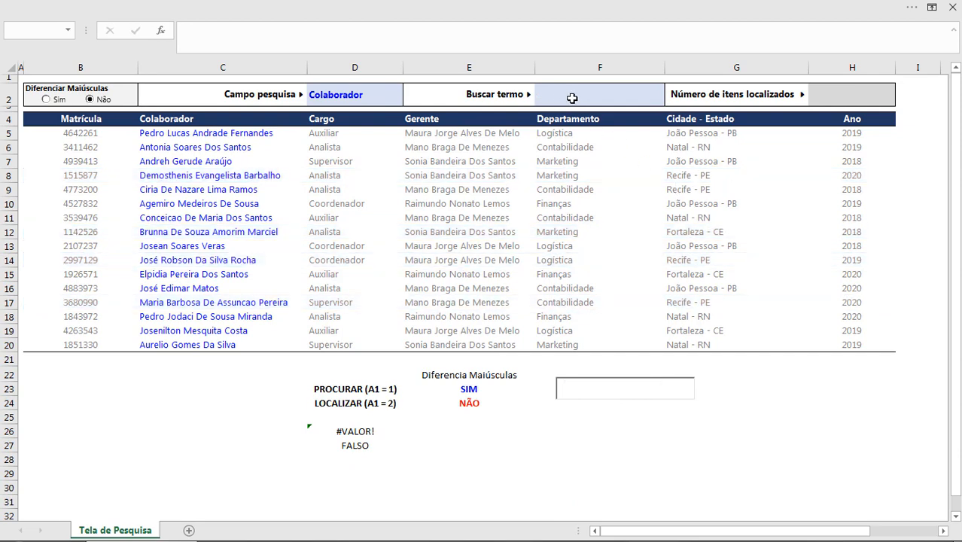
type("ar")
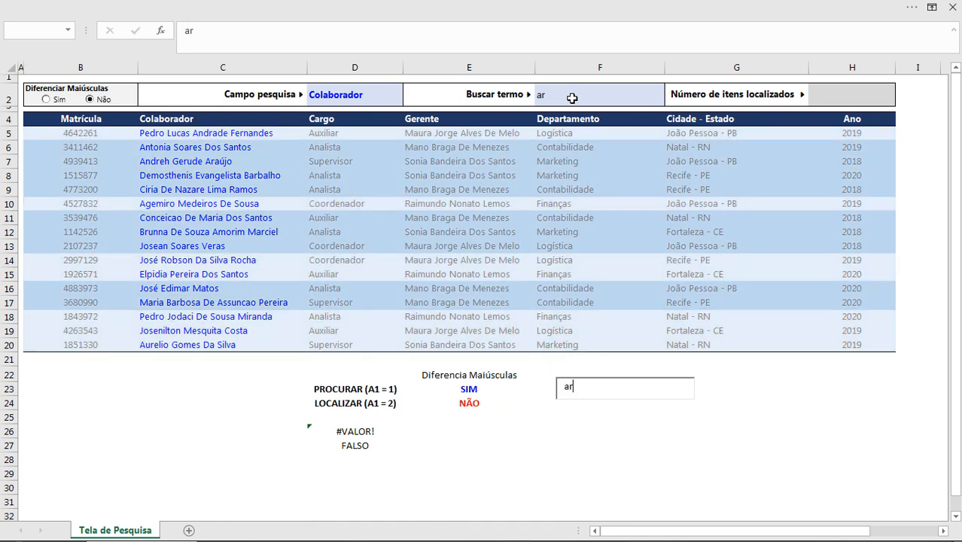
type("a")
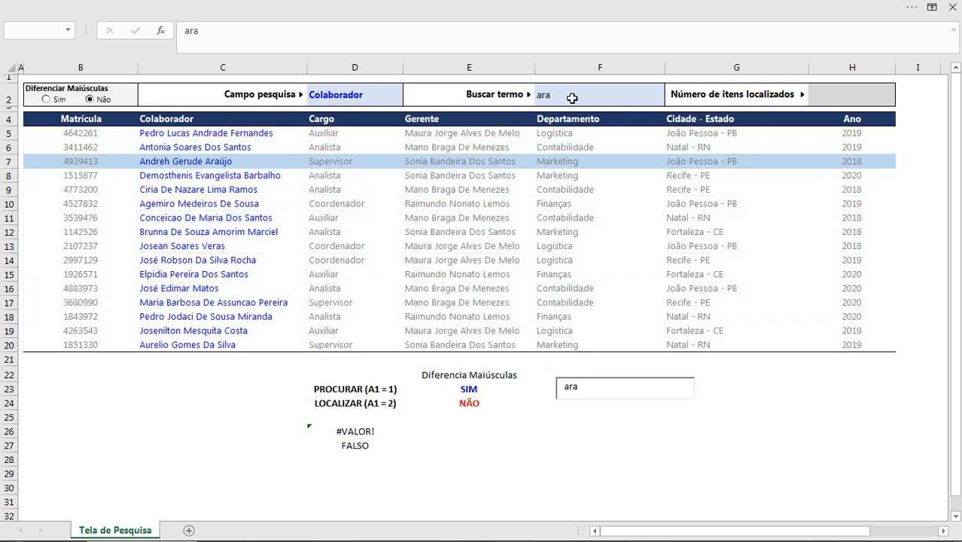
key("BackSpace")
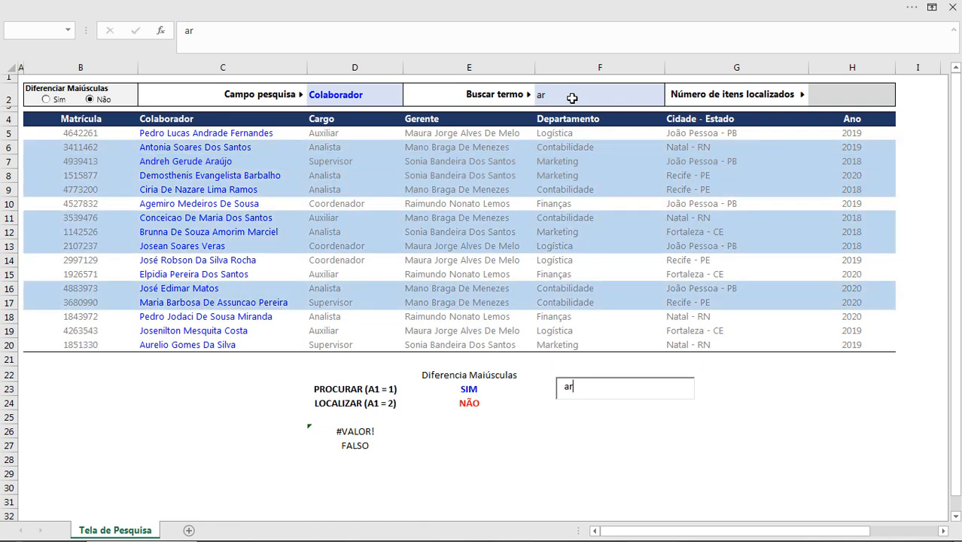
type("a")
key("BackSpace")
type("e")
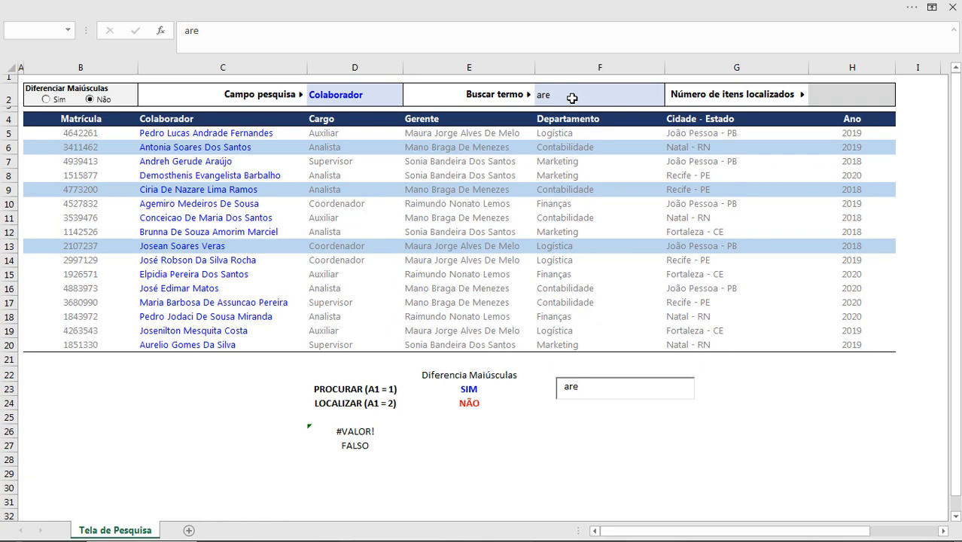
Step: Replace the text box's search term with na and leave the box
key("BackSpace")
key("BackSpace")
key("BackSpace")
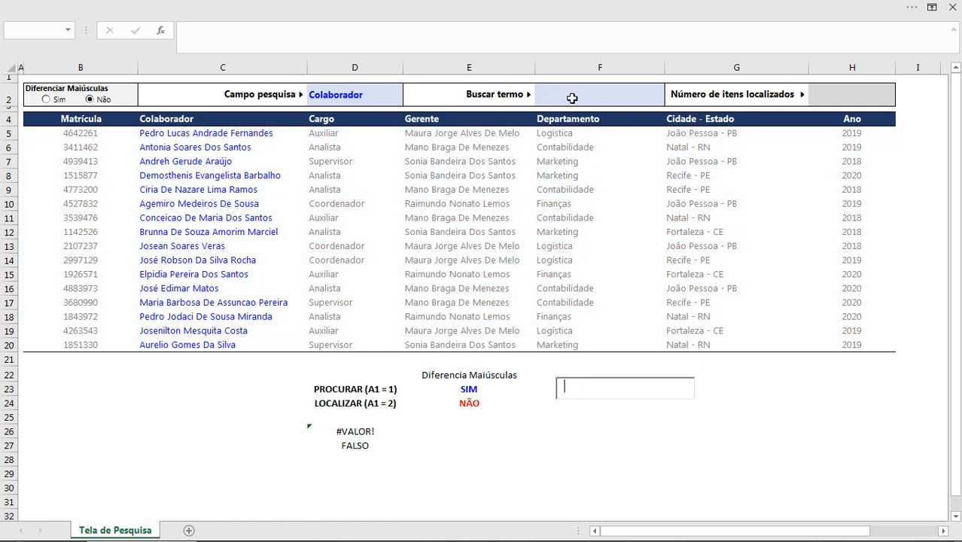
type("na")
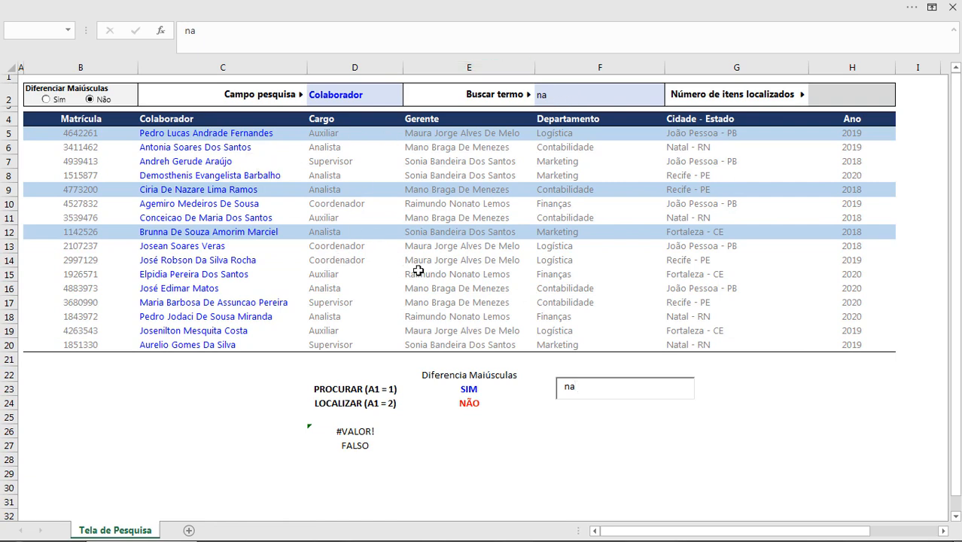
left_click(631, 425)
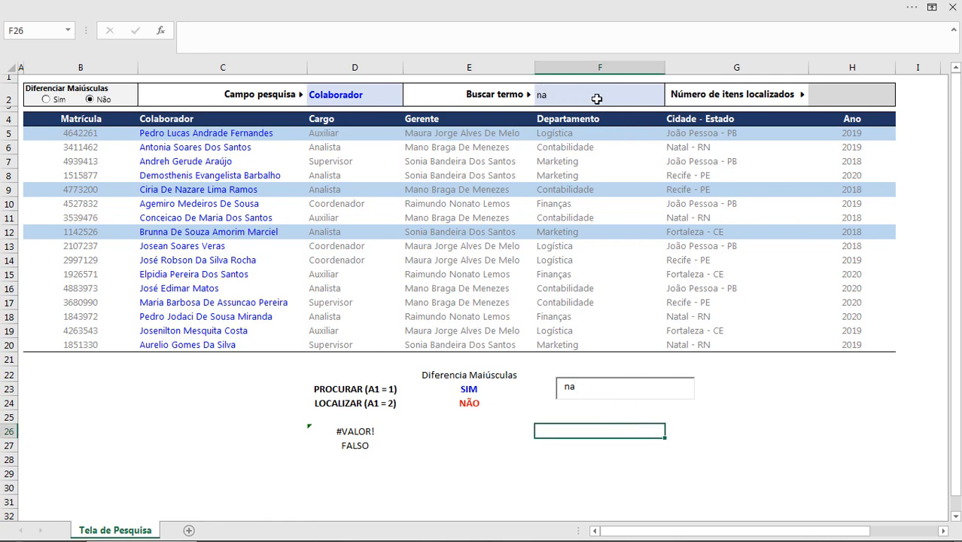
Step: In design mode, move the text box over cell F2 and widen it to cover the cell, and turn design mode off
left_click(462, 5)
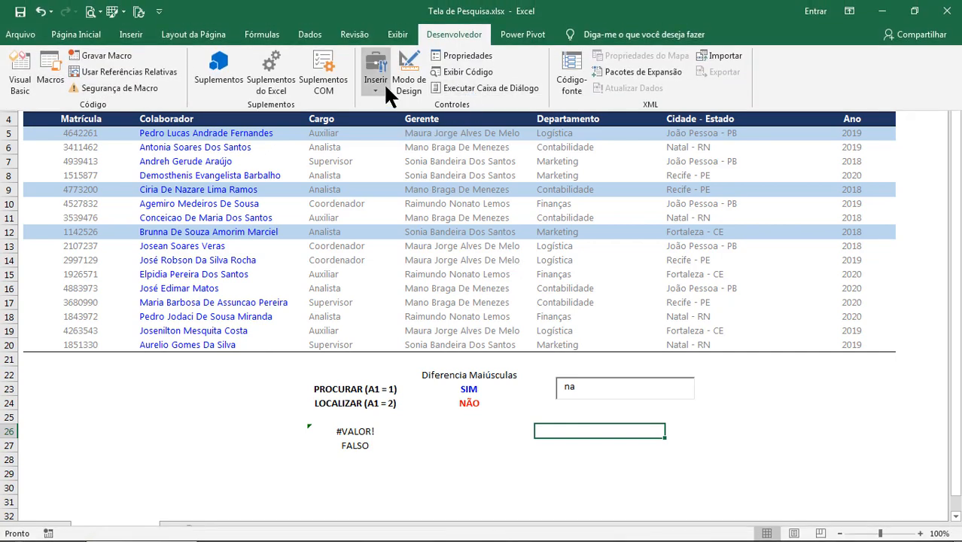
left_click(408, 79)
left_click(625, 397)
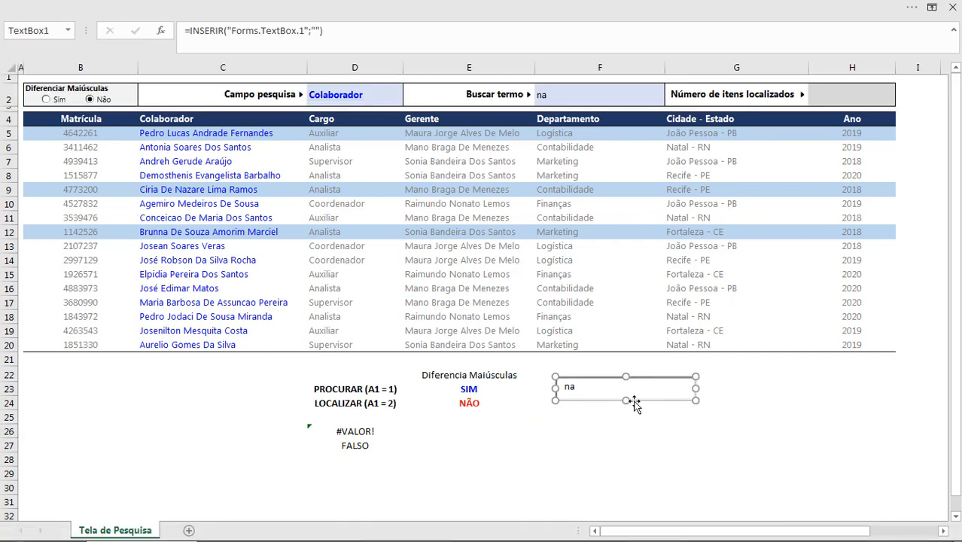
left_click_drag(634, 404, 648, 103)
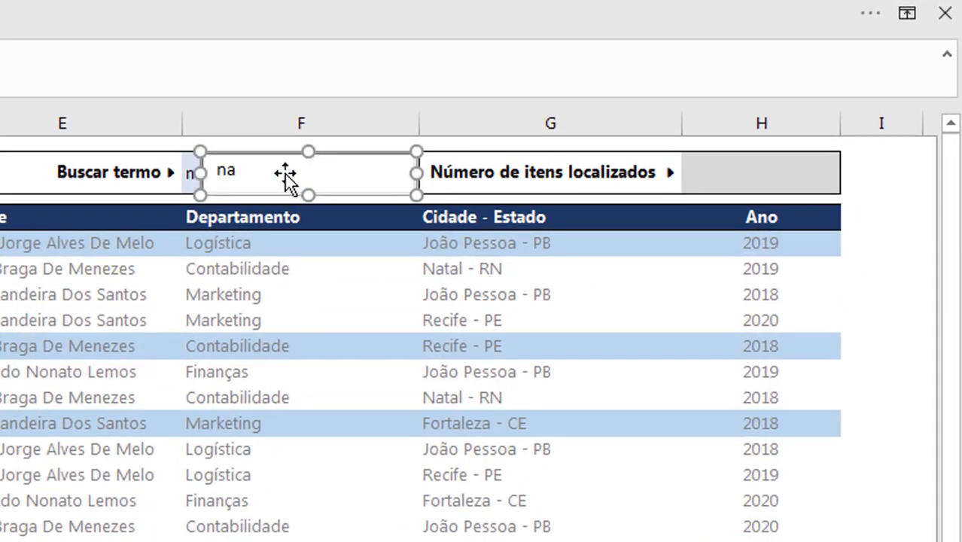
left_click_drag(199, 195, 185, 191)
left_click(365, 402)
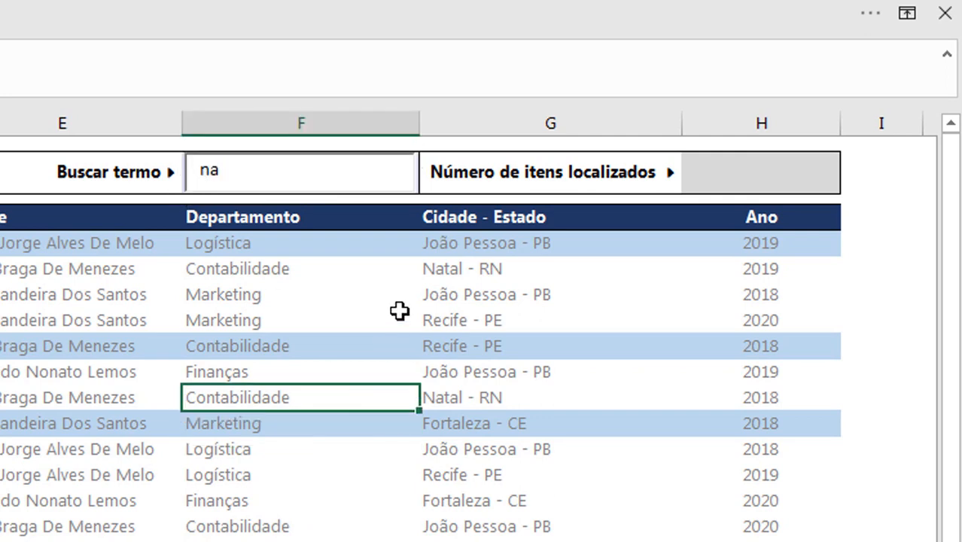
left_click(372, 173)
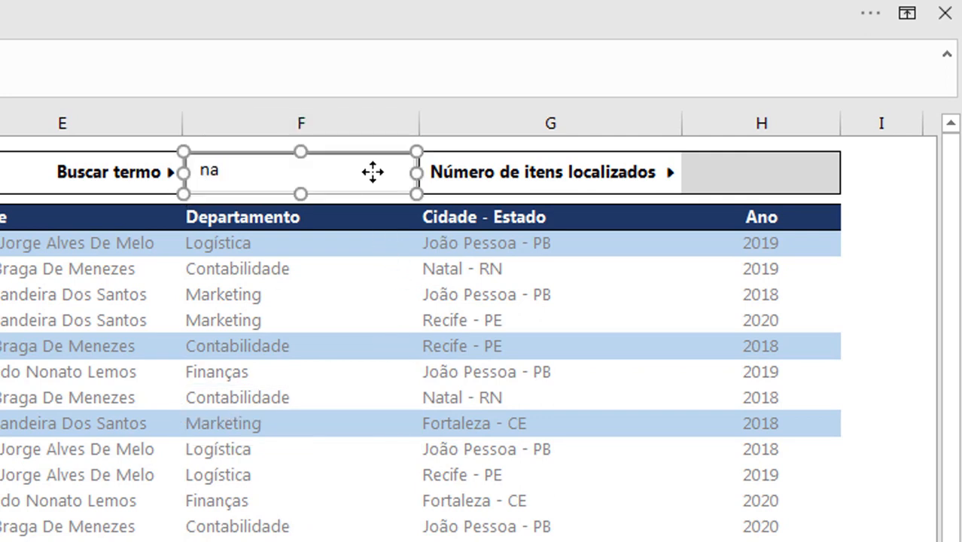
left_click(410, 448)
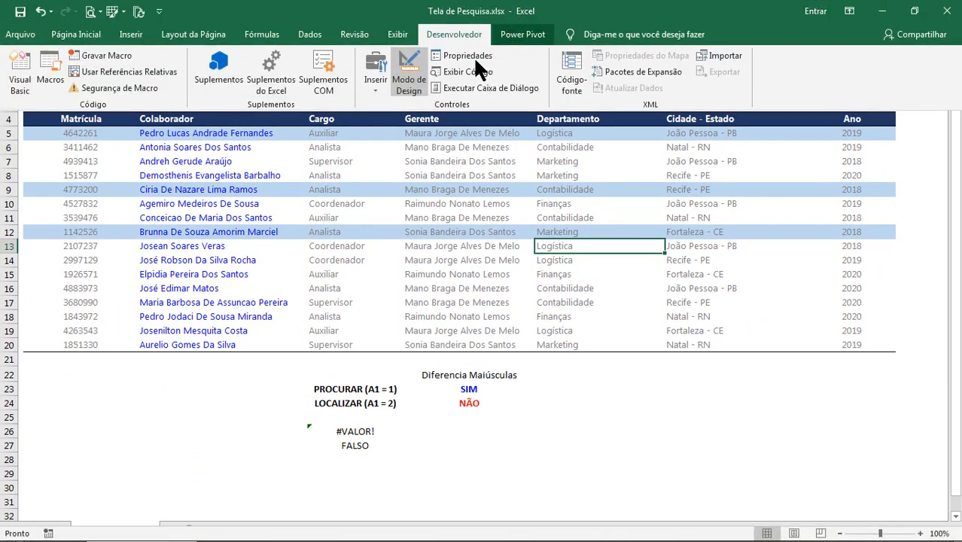
left_click(408, 81)
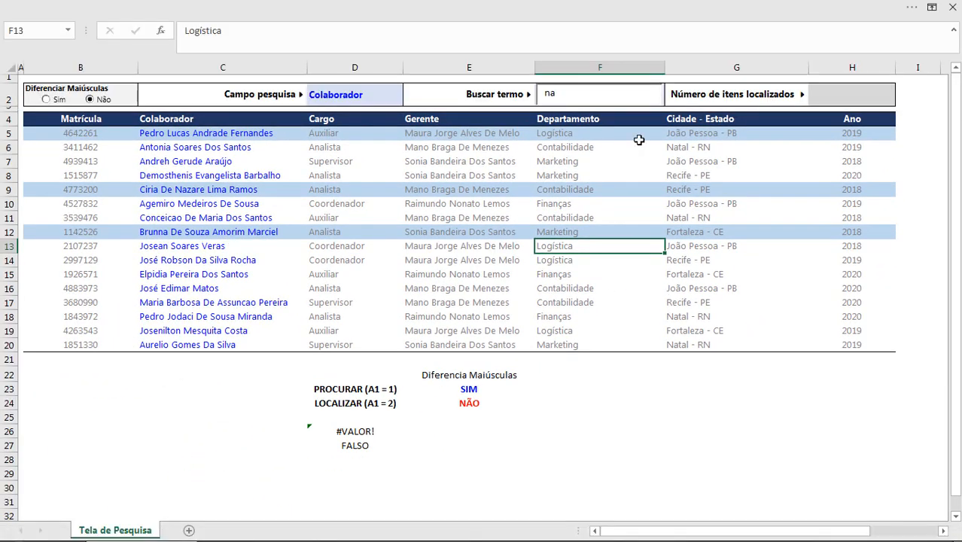
Step: Clear the search term from the text box beside Buscar termo
left_click(591, 94)
key("BackSpace")
key("BackSpace")
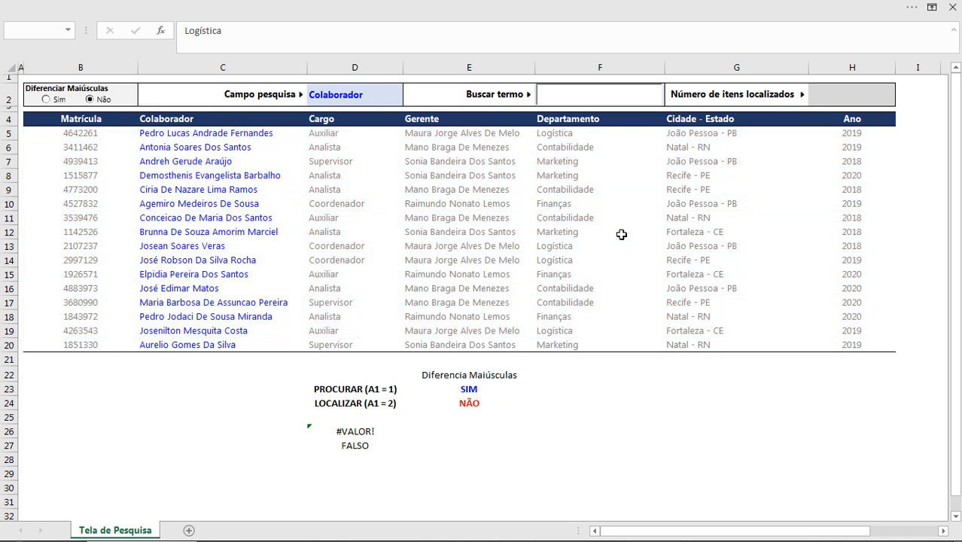
Step: Enter a as the search term beside Buscar termo and copy the complete ÉNÚM formula from D27
type("a")
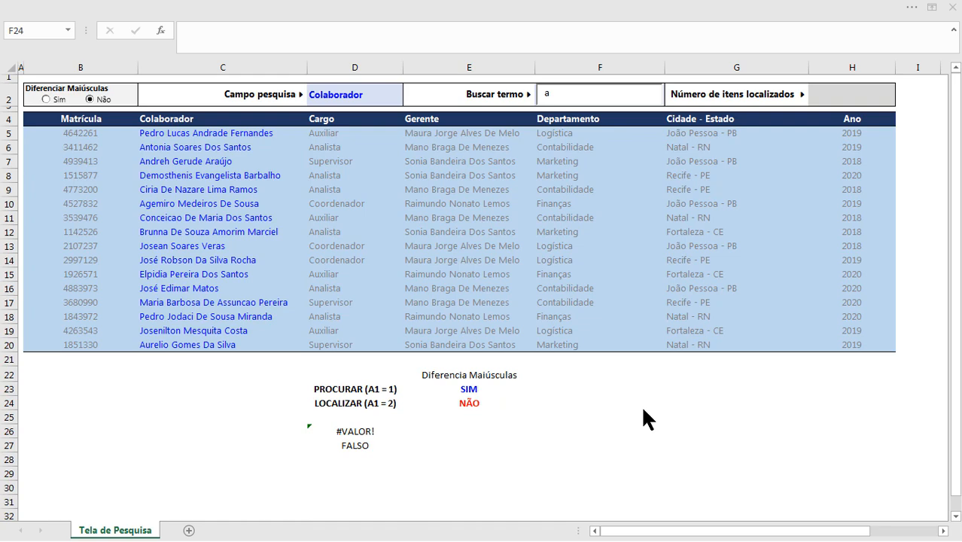
left_click(359, 443)
left_click(894, 34)
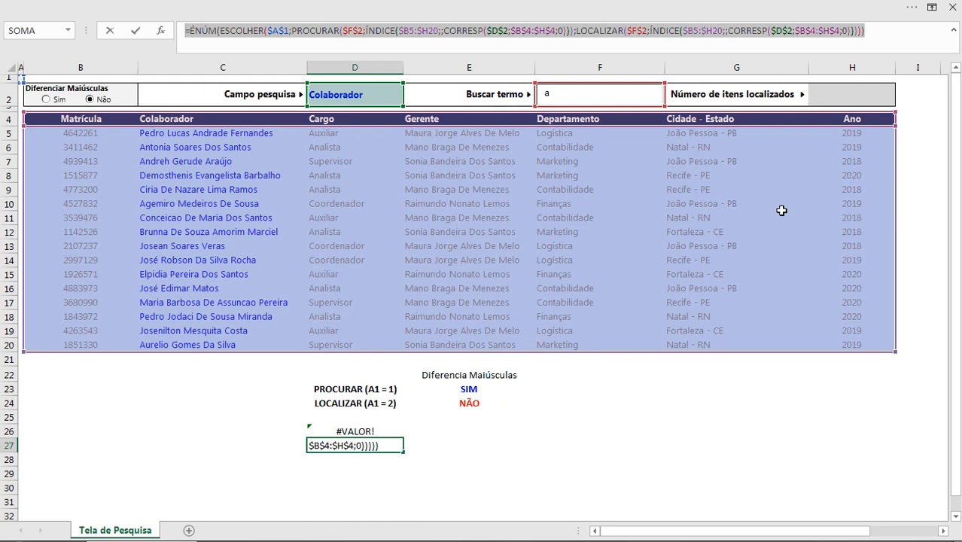
key("ctrl+Return")
Step: Label cell G24 PROCURAR and cell G25 LOCALIZAR
left_click(629, 414)
left_click(686, 406)
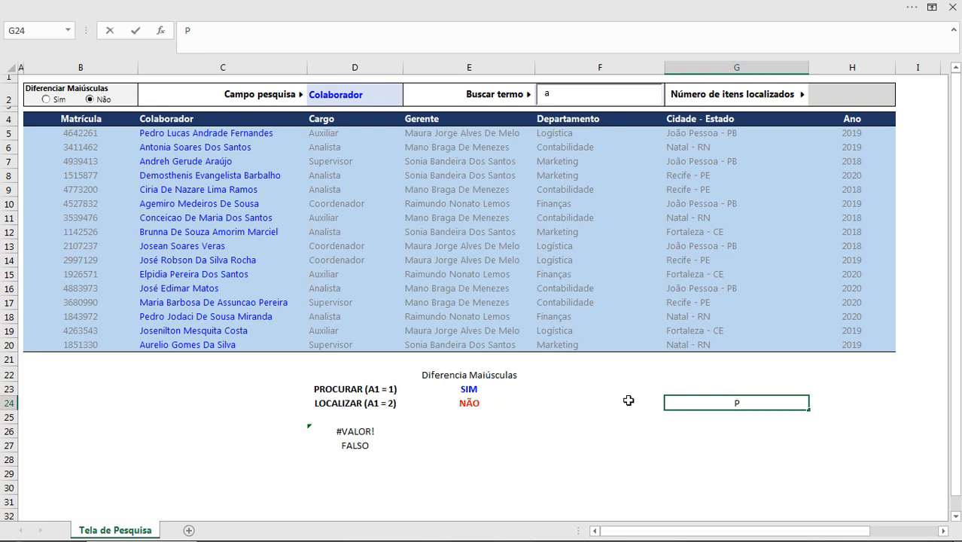
type("PROCURAR")
key("Return")
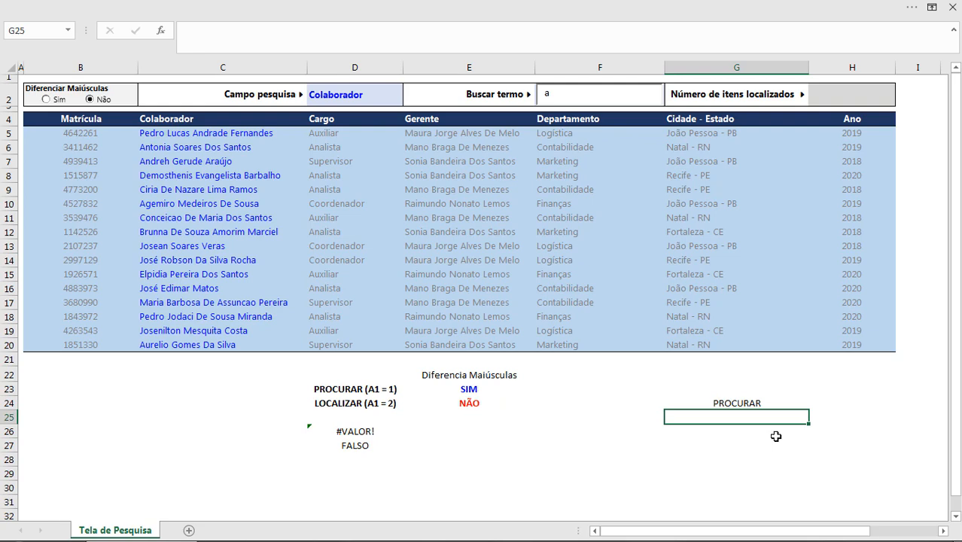
type("LOCALIZAR")
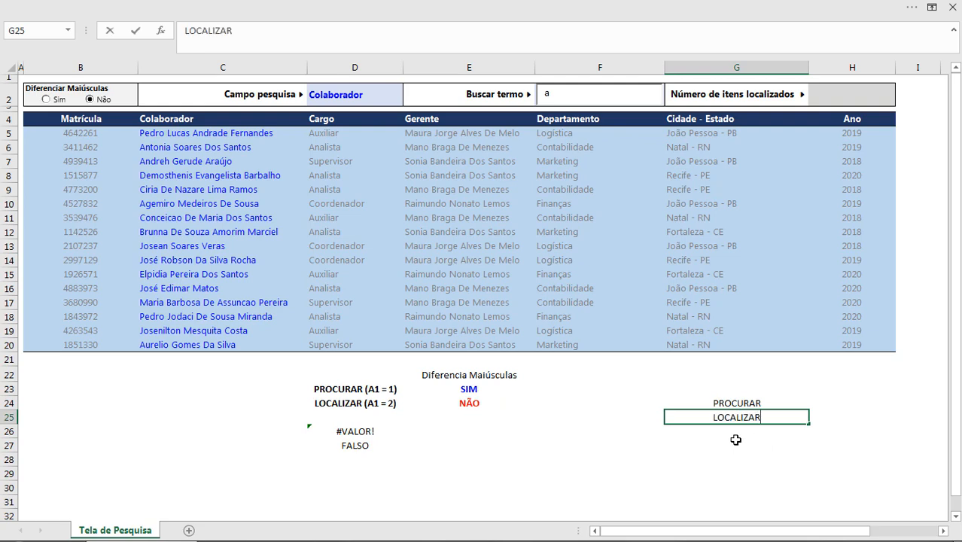
left_click(734, 442)
Step: Paste the copied formula into H24 and reduce it to =PROCURAR($F$2;ÍNDICE($B5:$H20;;CORRESP($D$2;$B$4:$H$4;0)))
left_click(843, 388)
left_click(844, 400)
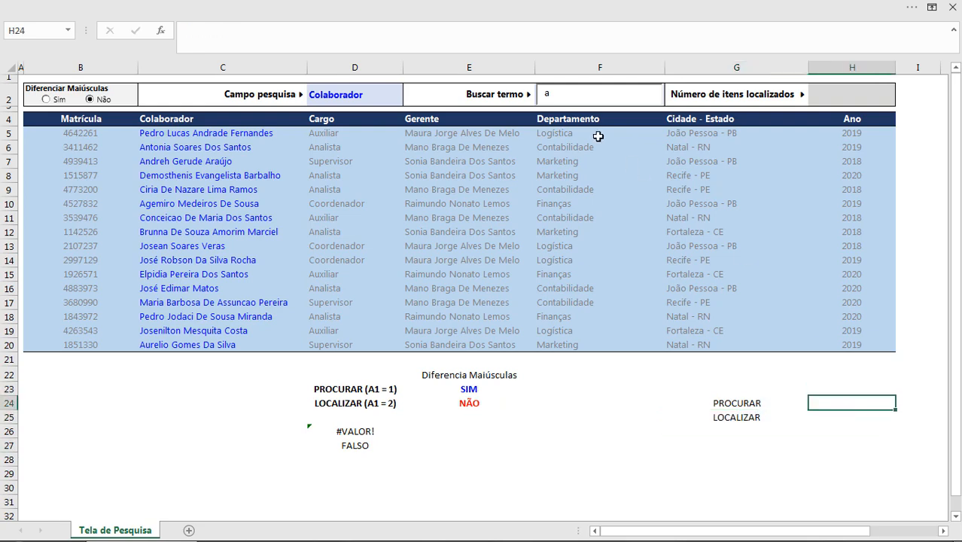
type("=ÉNÚM(ESCOLHER($A$1;PROCURAR($F$2;ÍNDICE($B5:$H20;;CORRESP($D$2;$B$4:$H$4;0)));LOCALIZAR($F$2;ÍNDICE($B5:$H20;;CORRESP($D$2;$B$4:$H$4;0)))))")
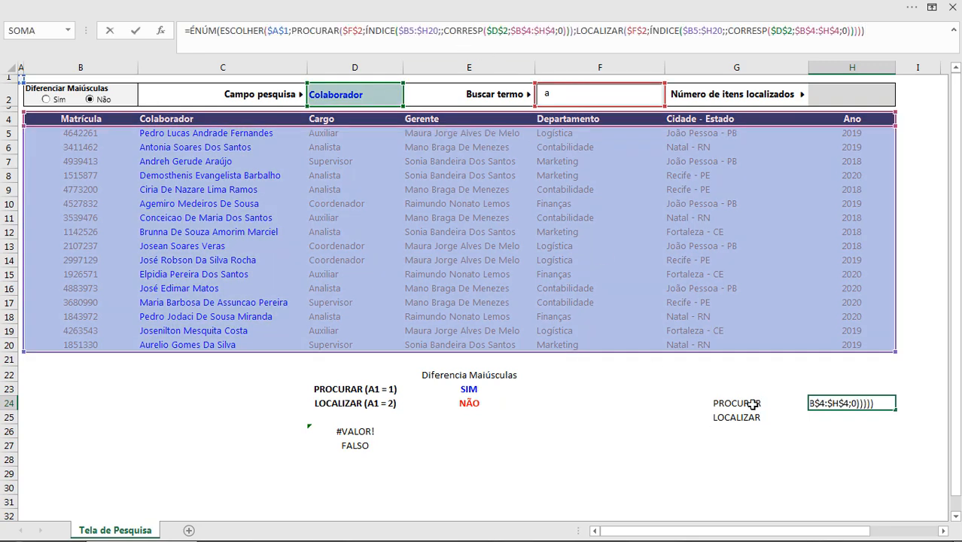
left_click_drag(885, 27, 622, 34)
key("Delete")
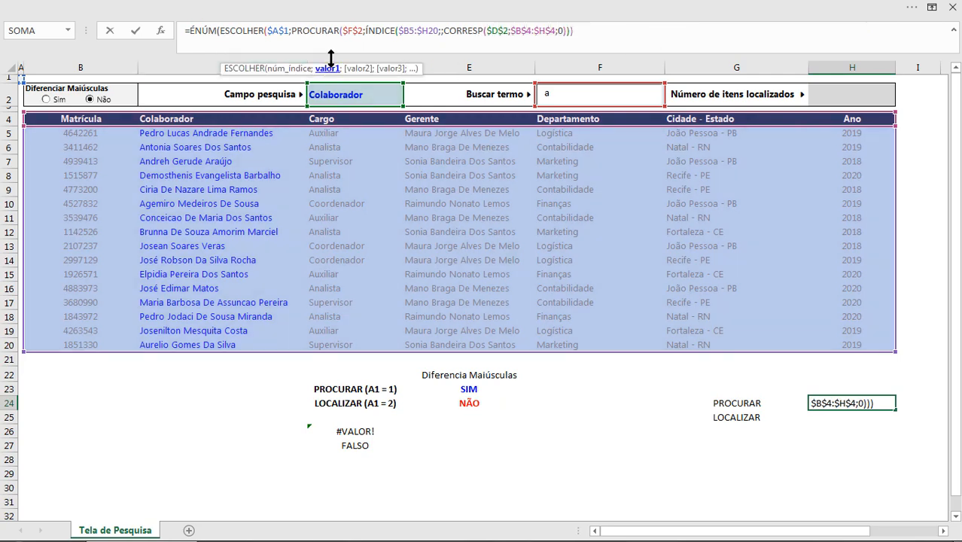
left_click_drag(198, 36, 190, 31)
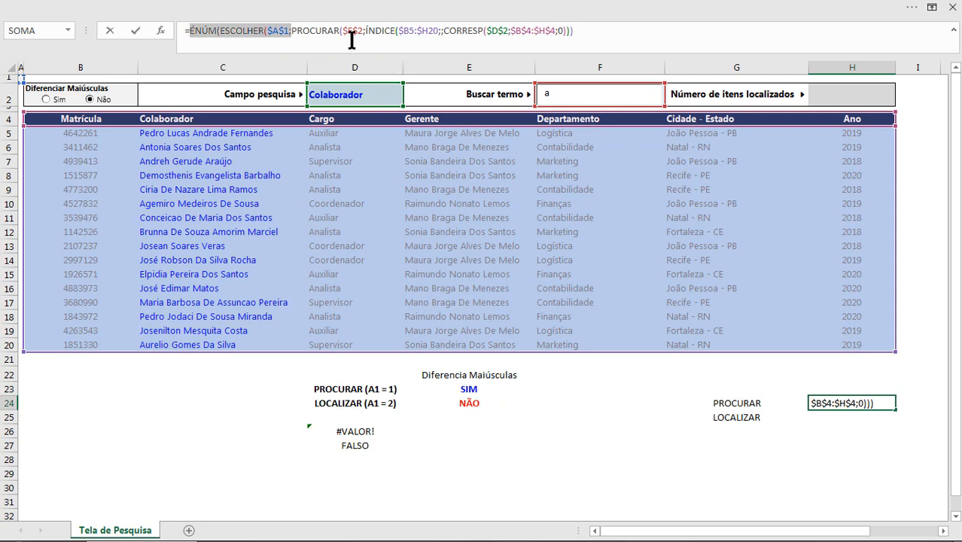
key("Delete")
key("Return")
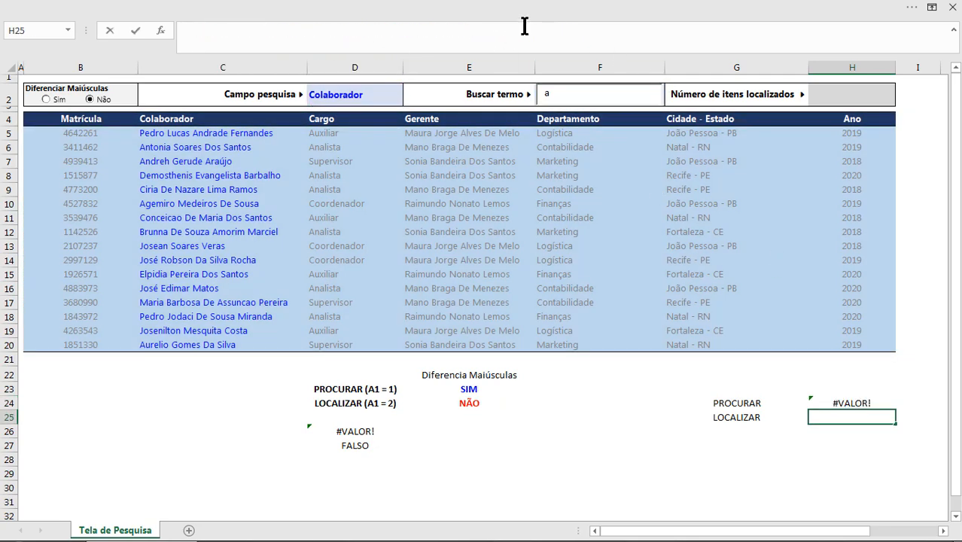
Step: Paste the copied formula into H25 and reduce it to =LOCALIZAR($F$2;ÍNDICE($B5:$H20;;CORRESP($D$2;$B$4:$H$4;0)))
type("=ÉNÚM(ESCOLHER($A$1;PROCURAR($F$2;ÍNDICE($B5:$H20;;CORRESP($D$2;$B$4:$H$4;0)));LOCALIZAR($F$2;ÍNDICE($B5:$H20;;CORRESP($D$2;$B$4:$H$4;0)))))")
left_click_drag(575, 31, 190, 32)
key("BackSpace")
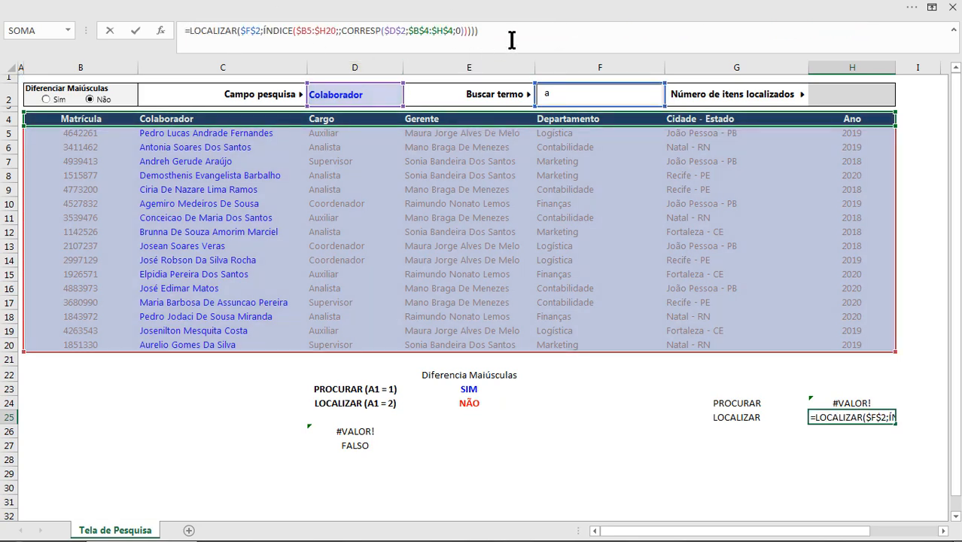
key("BackSpace")
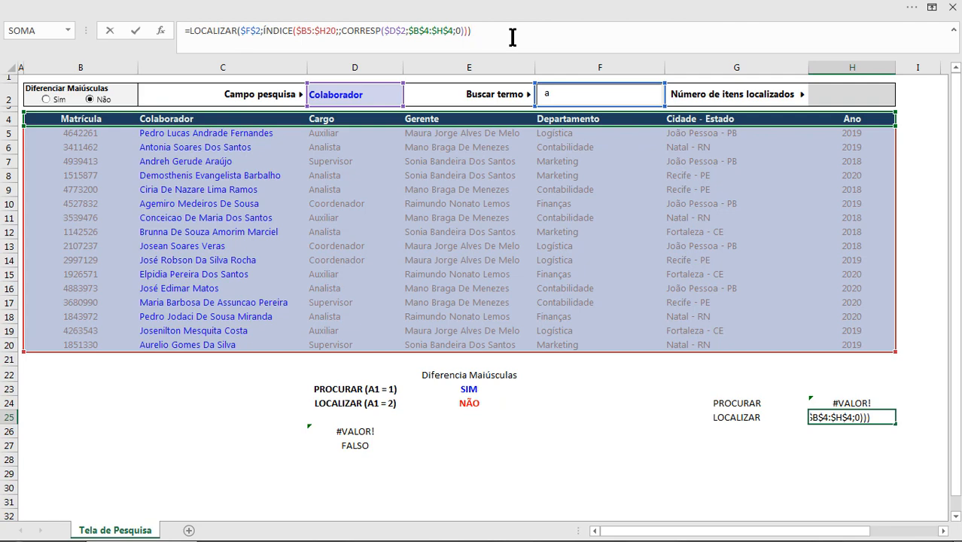
key("Return")
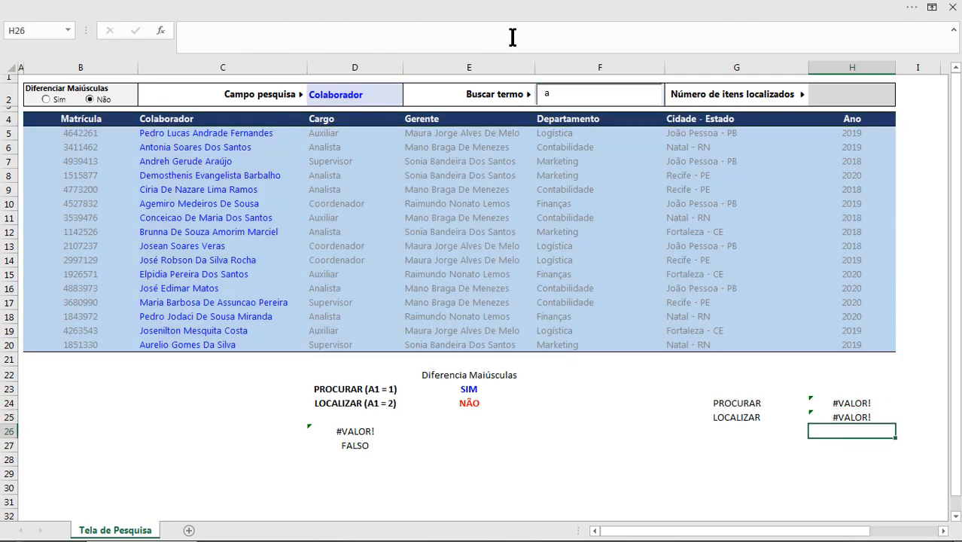
Step: Evaluate the PROCURAR formula in H24 to inspect its array of positions, and restore the formula
left_click(845, 402)
left_click(852, 418)
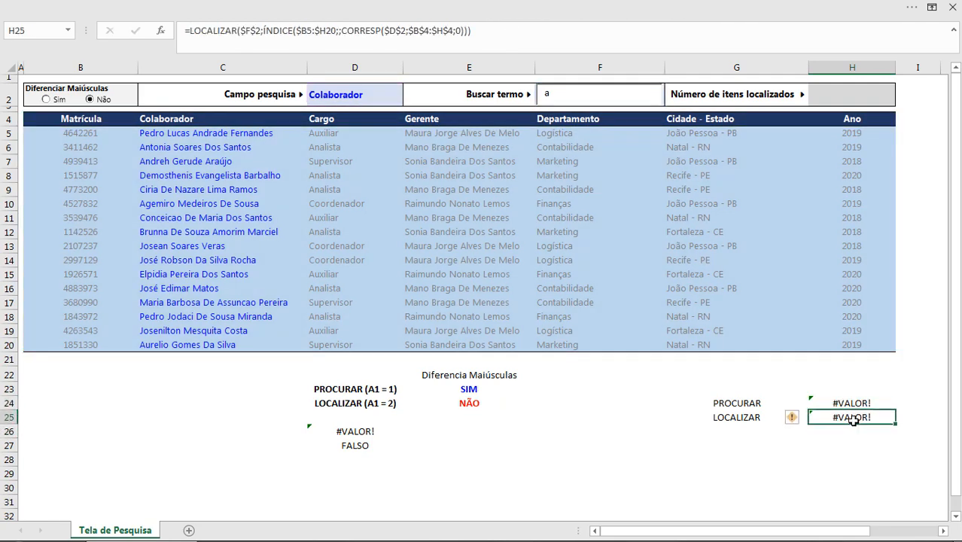
left_click(840, 398)
left_click(541, 34)
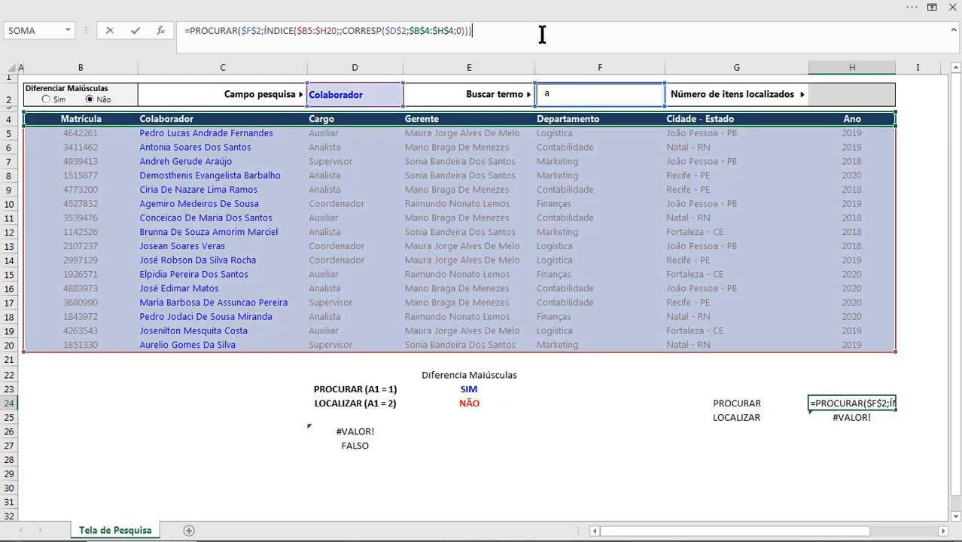
key("F9")
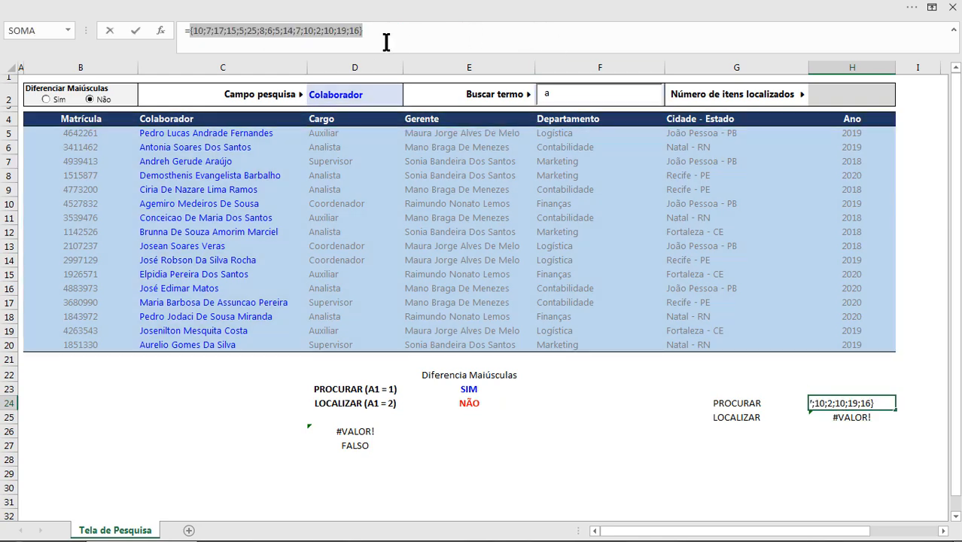
left_click_drag(191, 32, 351, 36)
key("ctrl+z")
key("Return")
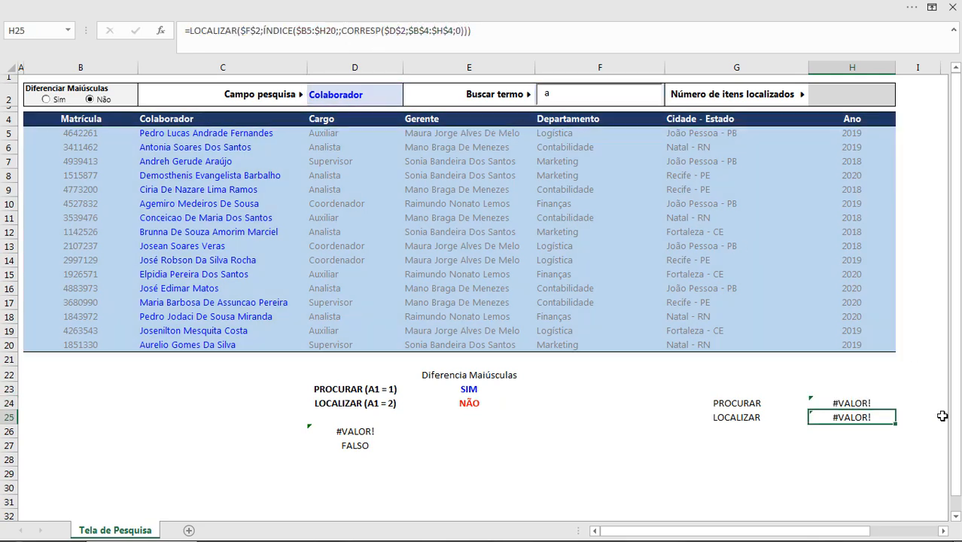
Step: Wrap the PROCURAR formula in H24 in ÉNÚM and evaluate it to check the logical array
left_click(875, 404)
left_click(273, 33)
left_click(192, 30)
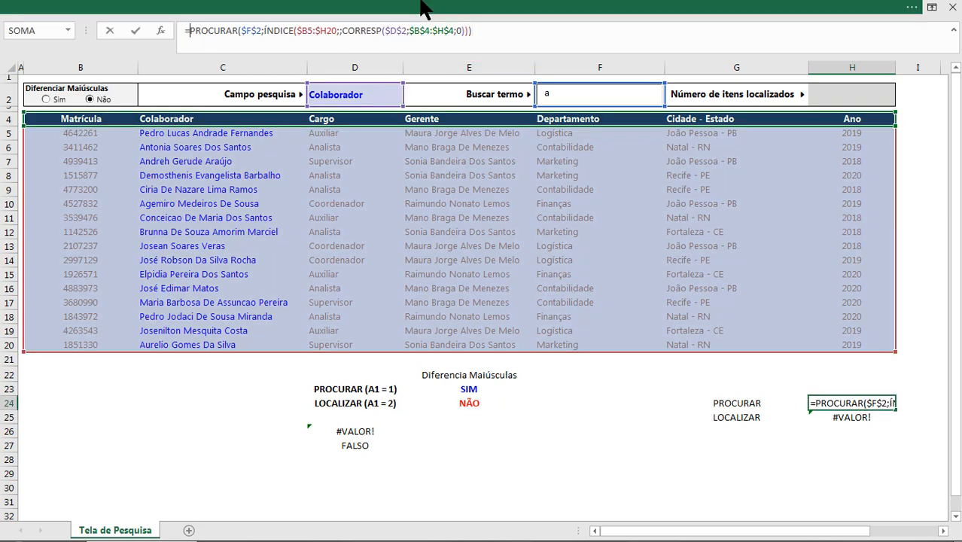
type("É")
type("NÚM")
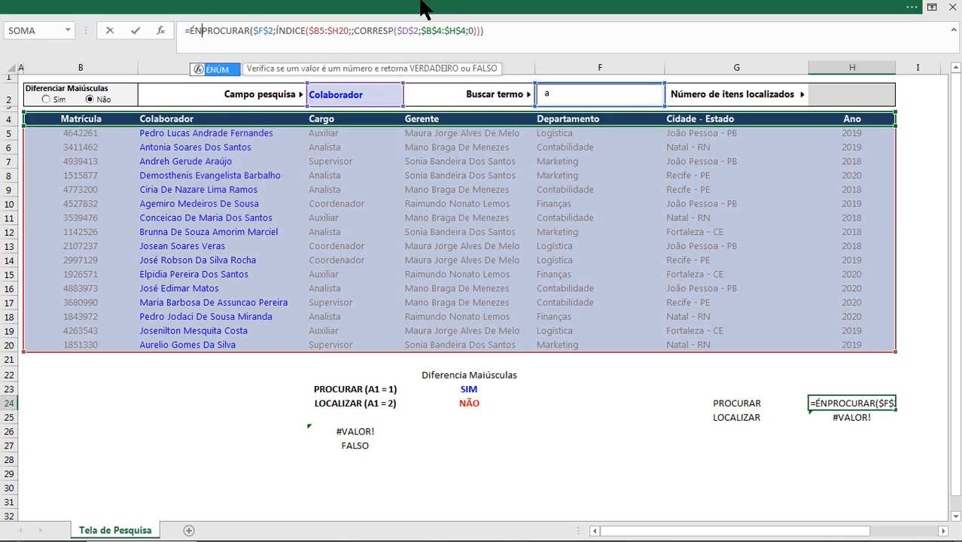
type("(")
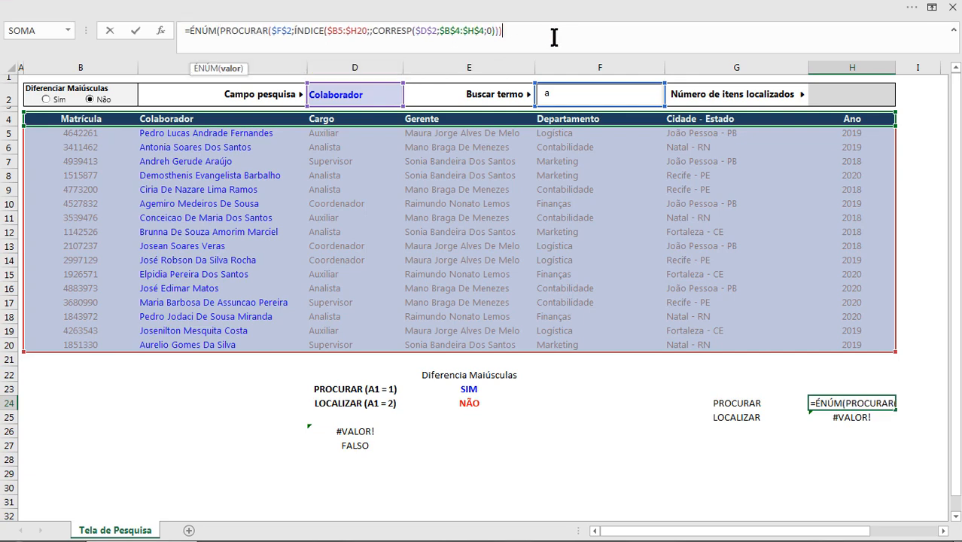
left_click(554, 36)
type(")")
key("F9")
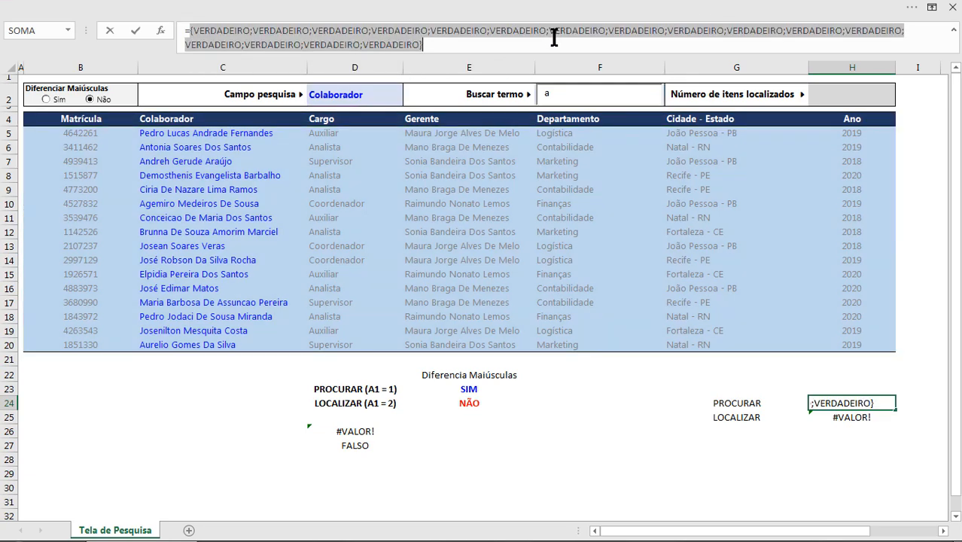
Step: Put a double minus (--) before ÉNÚM in H24, evaluate the resulting array and restore the formula
left_click(188, 31)
type("--")
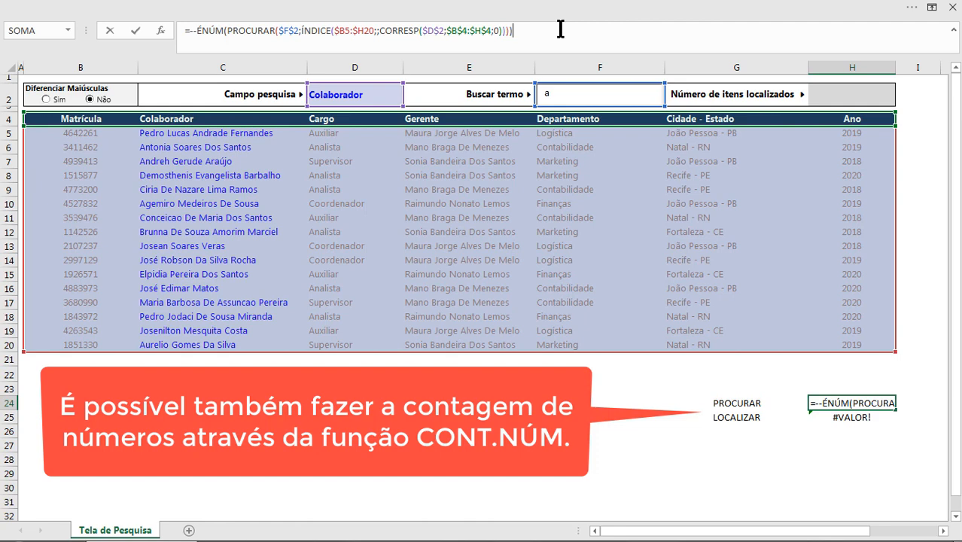
key("F9")
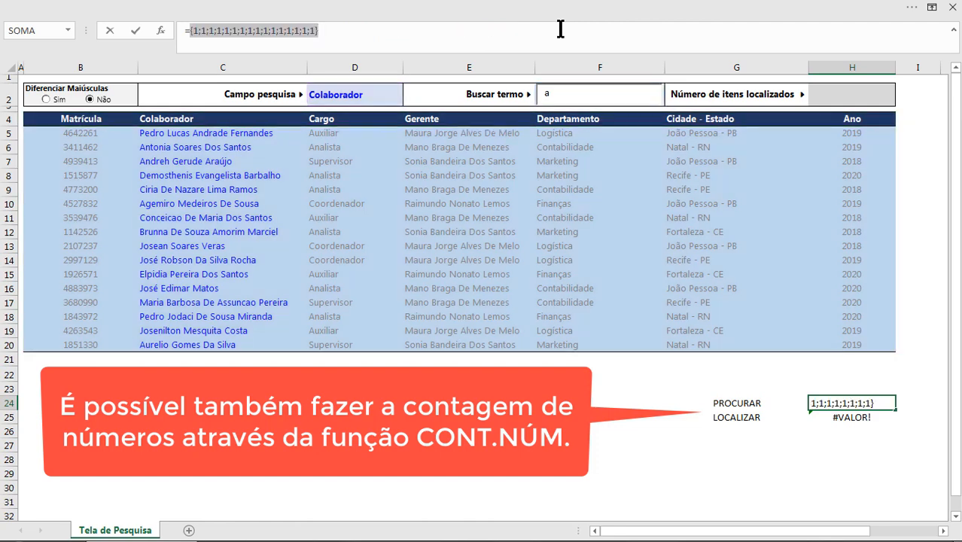
key("ctrl+z")
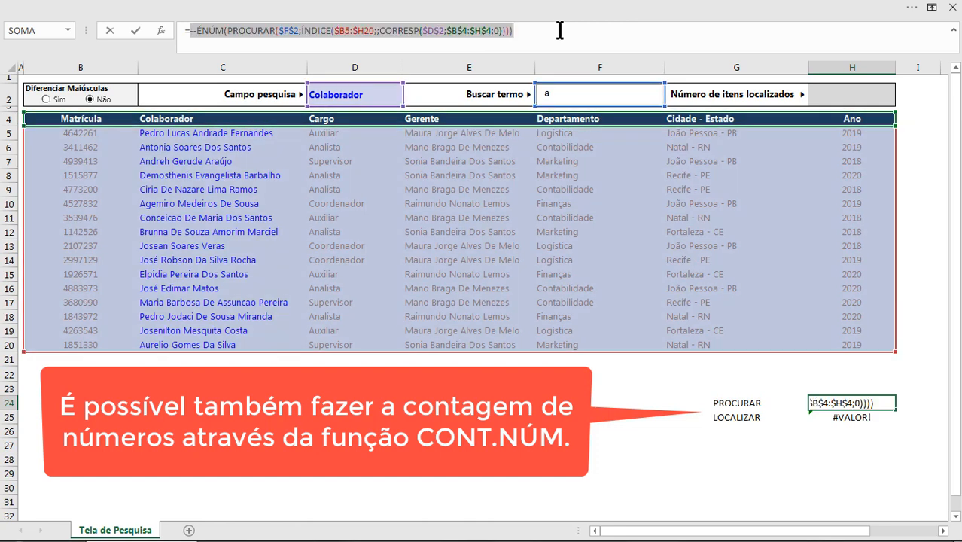
Step: Enclose the --ÉNÚM expression in H24 in SOMARPRODUTO and check the PROCURAR count
left_click(193, 32)
type("SOMA")
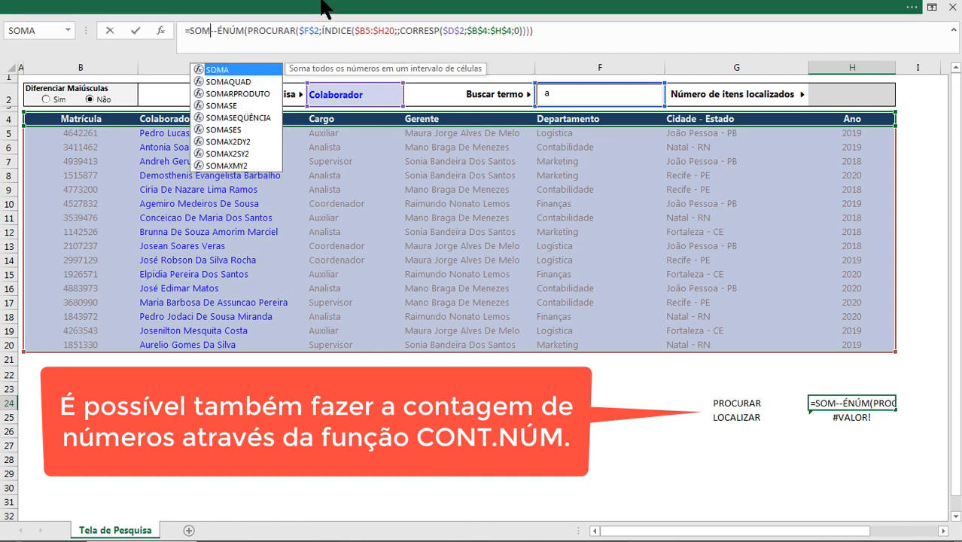
key("Down")
key("Down")
key("Tab")
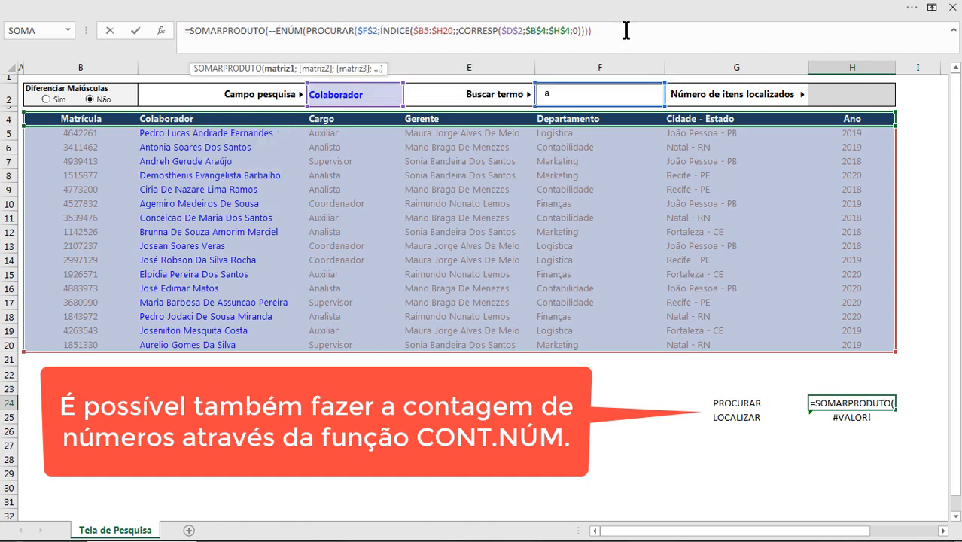
type(")")
key("Return")
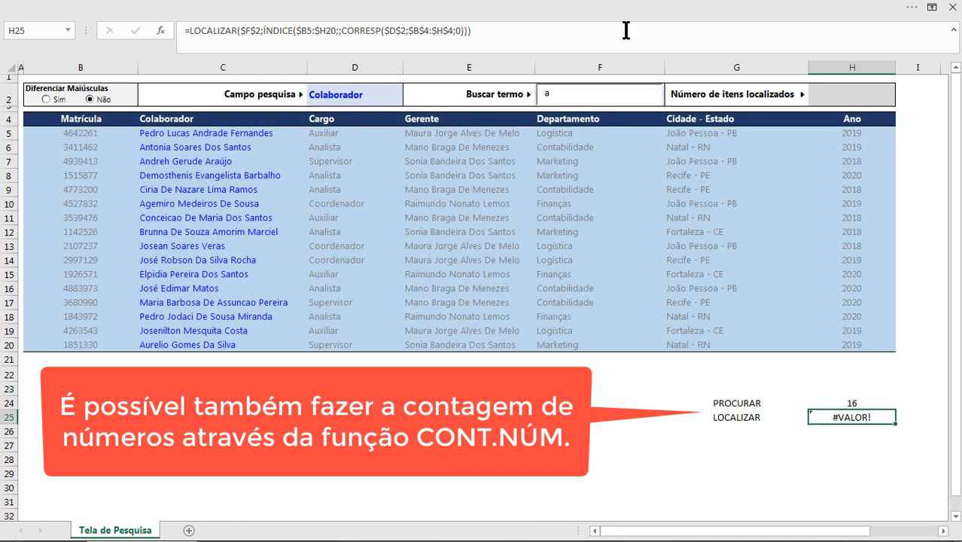
left_click(752, 406)
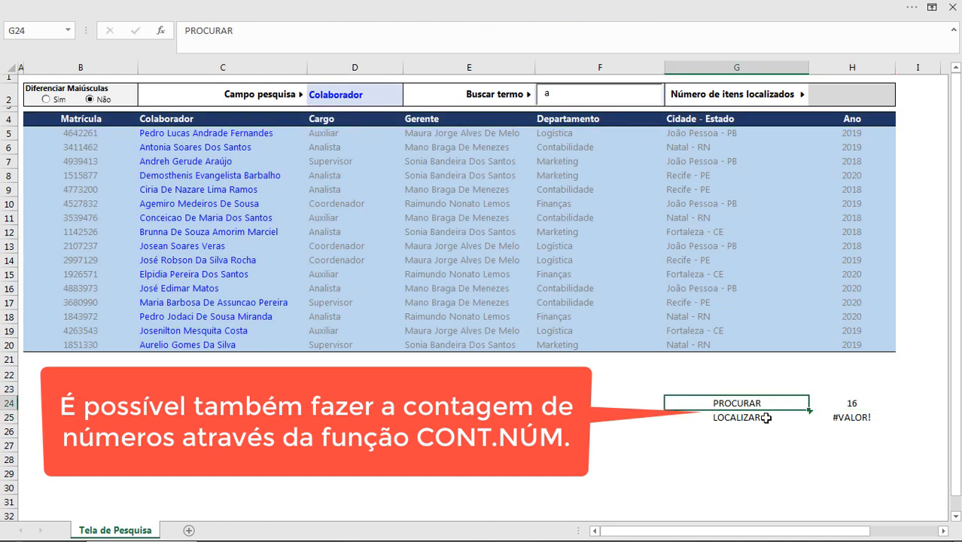
left_click(852, 408)
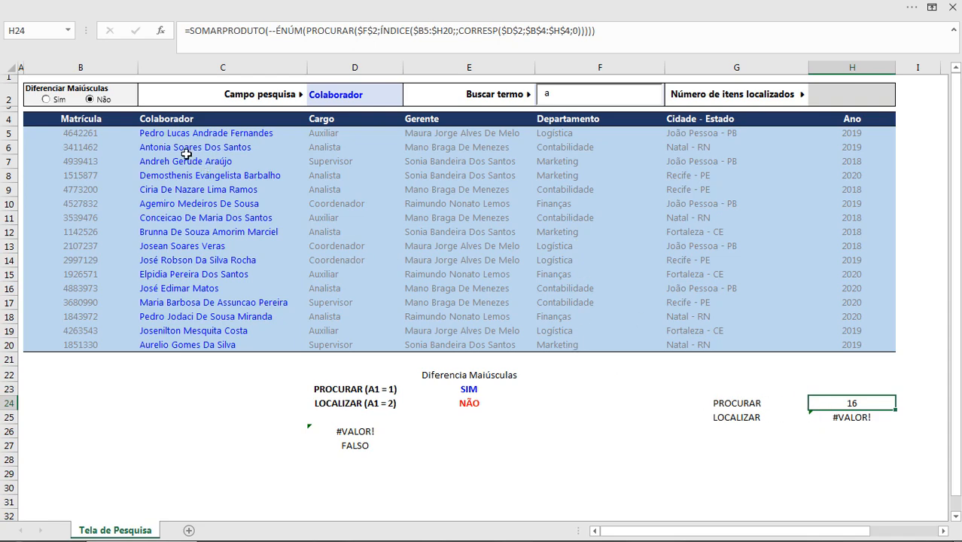
Step: Set Diferenciar Maiúsculas to Sim and replace the search term with a capital A
left_click(61, 100)
left_click(583, 93)
key("BackSpace")
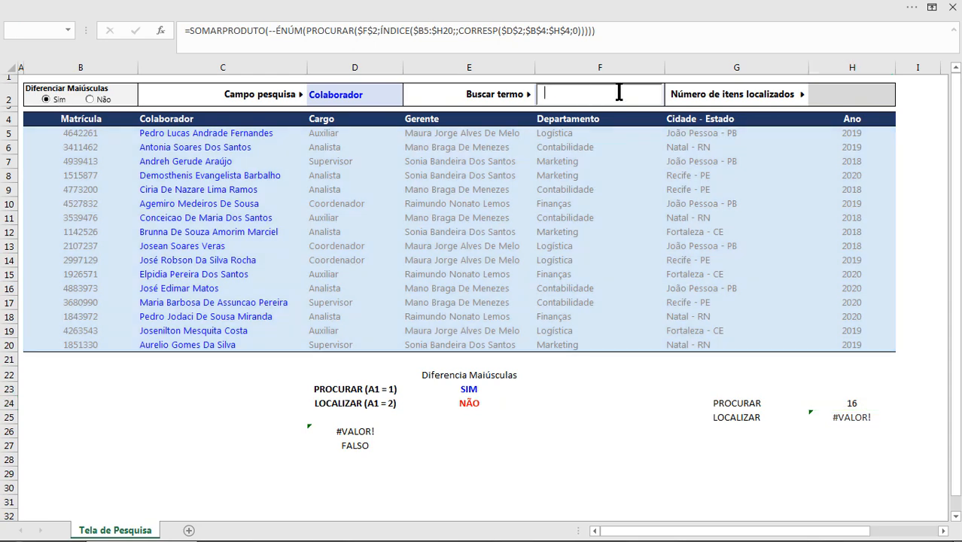
type("A")
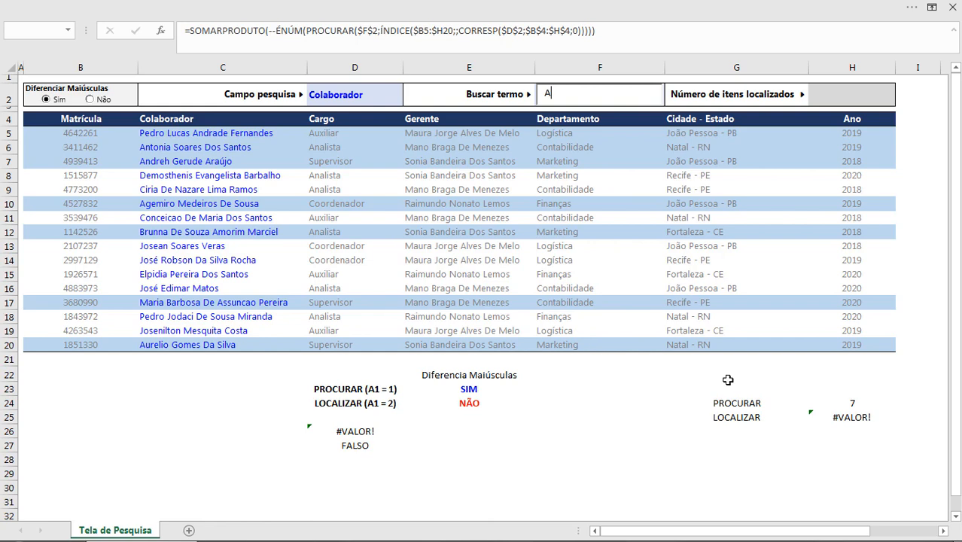
left_click(851, 404)
left_click(851, 418)
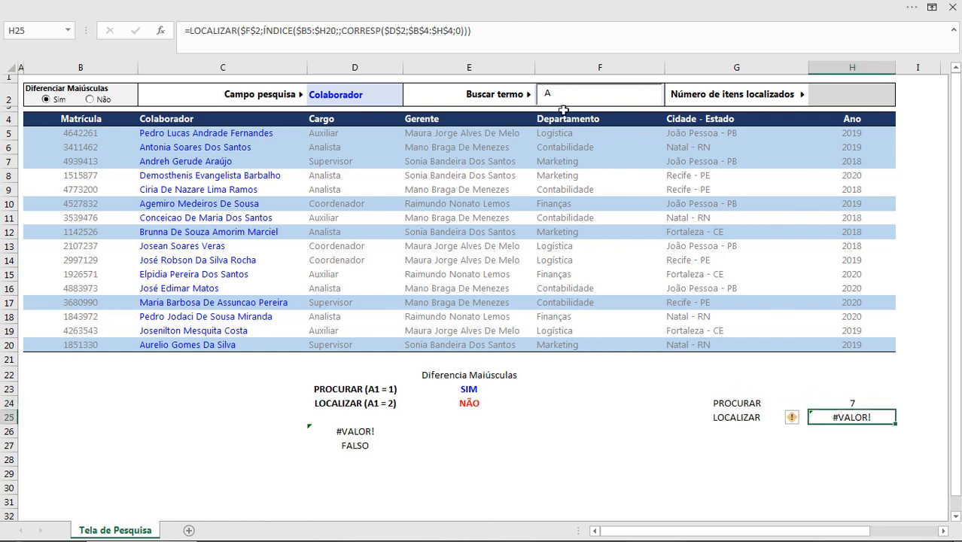
left_click_drag(547, 32, 189, 31)
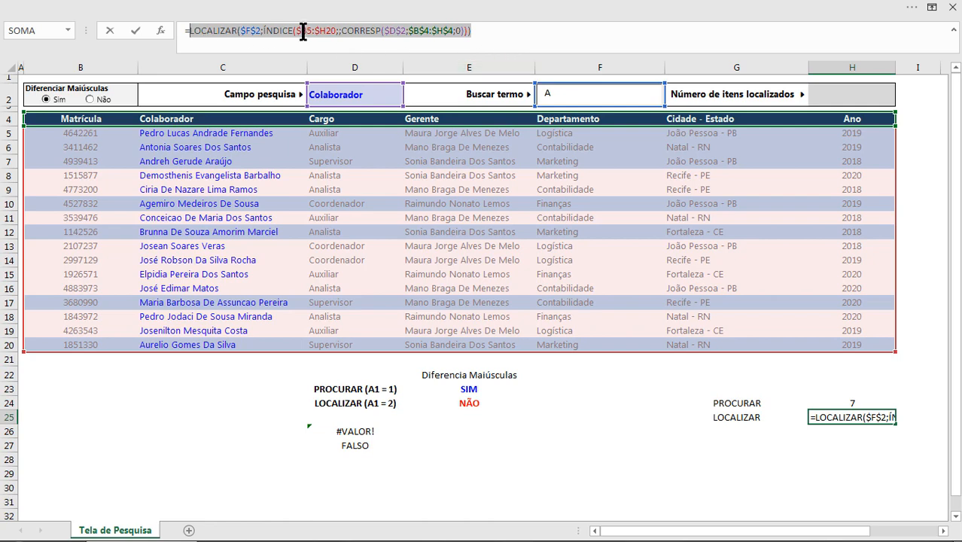
left_click(191, 30)
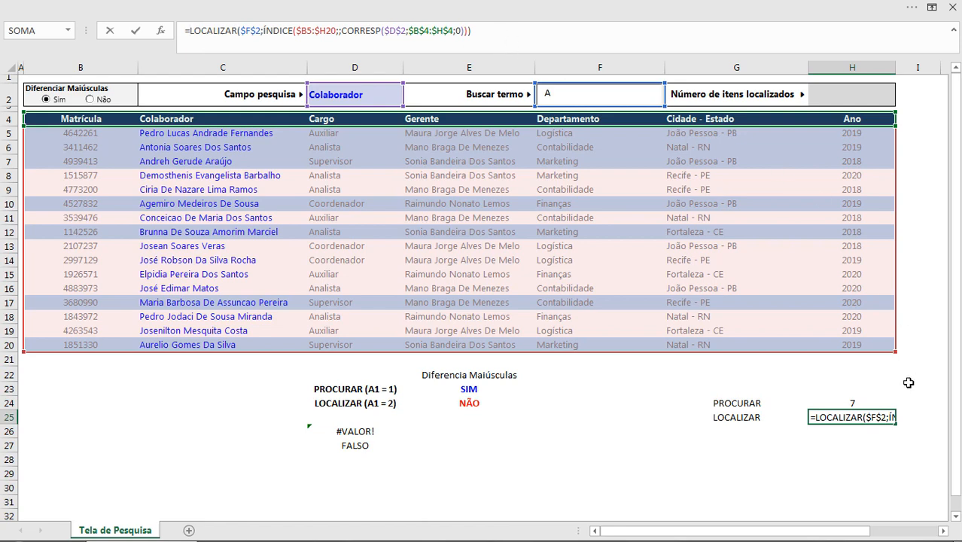
key("Return")
Step: Copy the full SOMARPRODUTO formula from H24 into H25, replacing the plain LOCALIZAR formula there
left_click(851, 402)
left_click(642, 30)
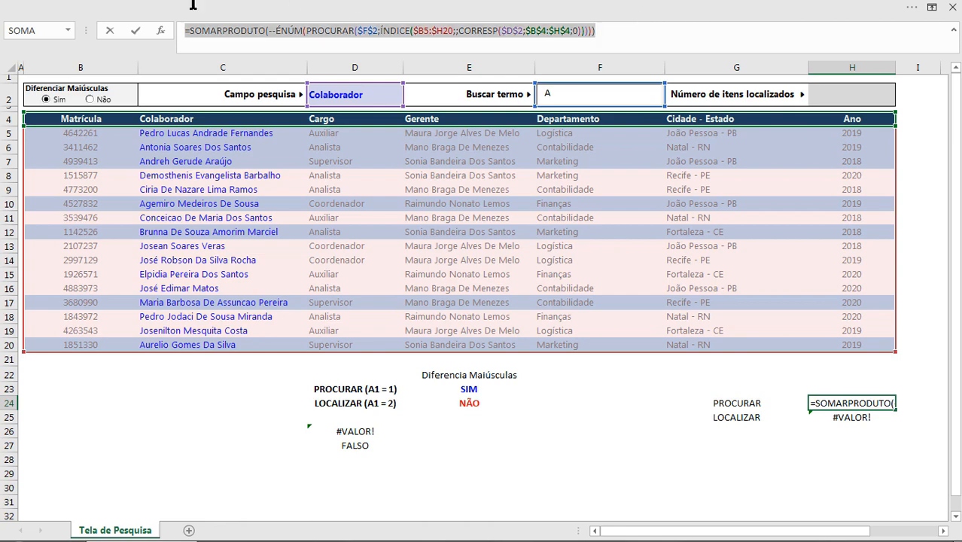
key("ctrl+Return")
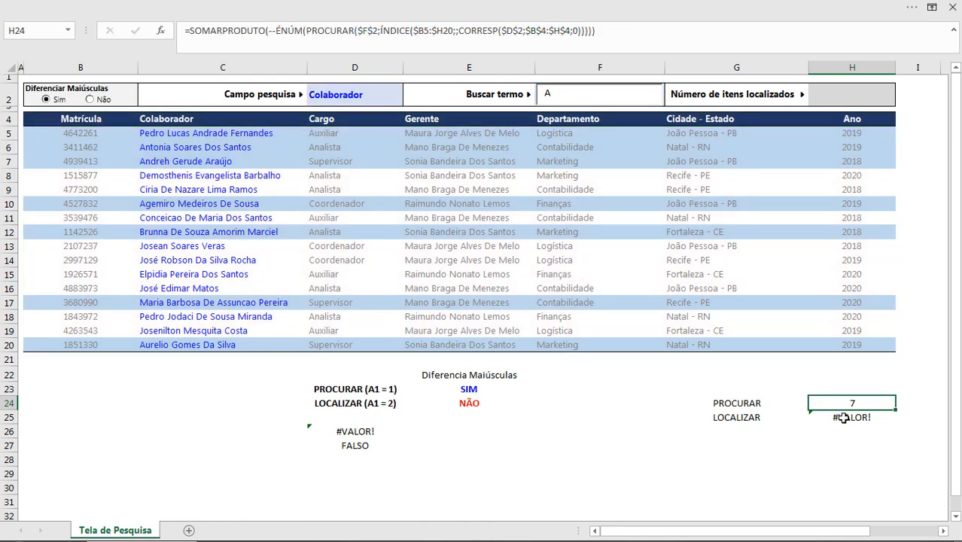
left_click(841, 418)
left_click_drag(533, 31, 185, 31)
type("=SOMARPRODUTO(--ÉNÚM(PROCURAR($F$2;ÍNDICE($B5:$H20;;CORRESP($D$2;$B$4:$H$4;0)))))")
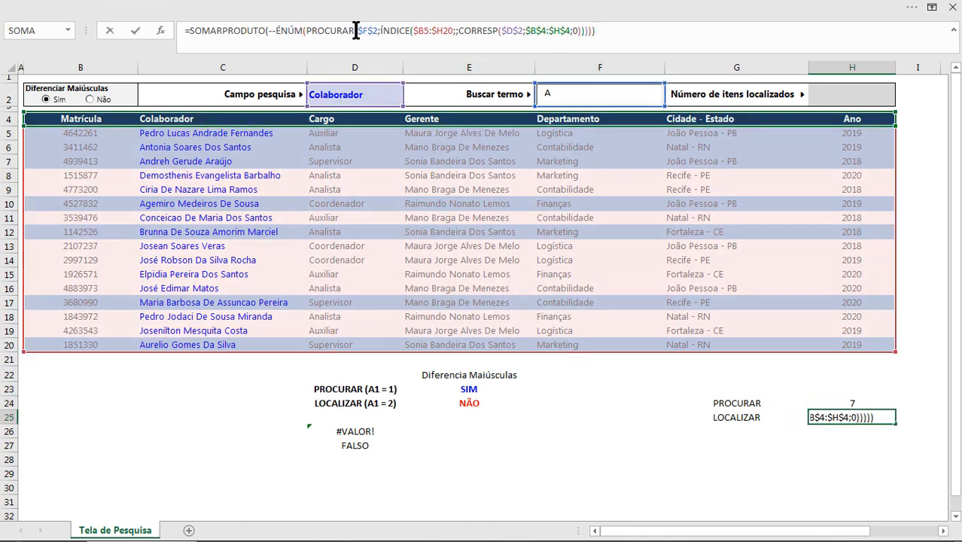
Step: Replace the PROCURAR function with LOCALIZAR in the H25 formula
left_click_drag(308, 31, 339, 31)
type("LOCALI")
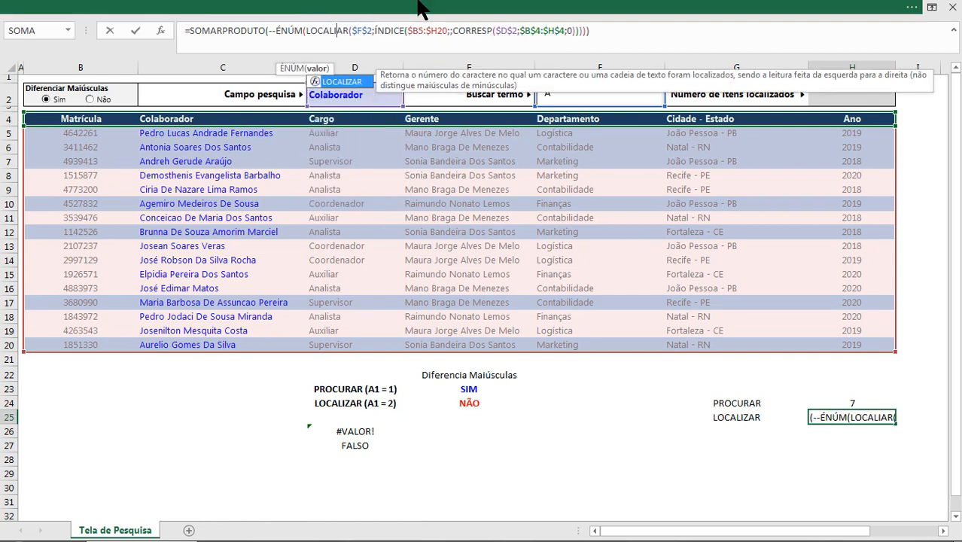
type("Z")
key("Return")
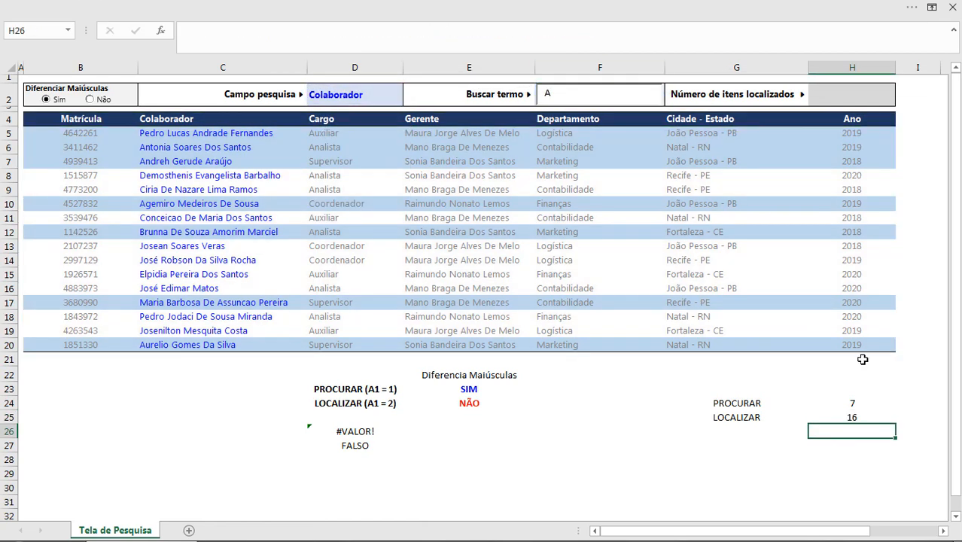
Step: Change the search term to a lowercase a and compare the PROCURAR and LOCALIZAR counts in H24 and H25
left_click(852, 416)
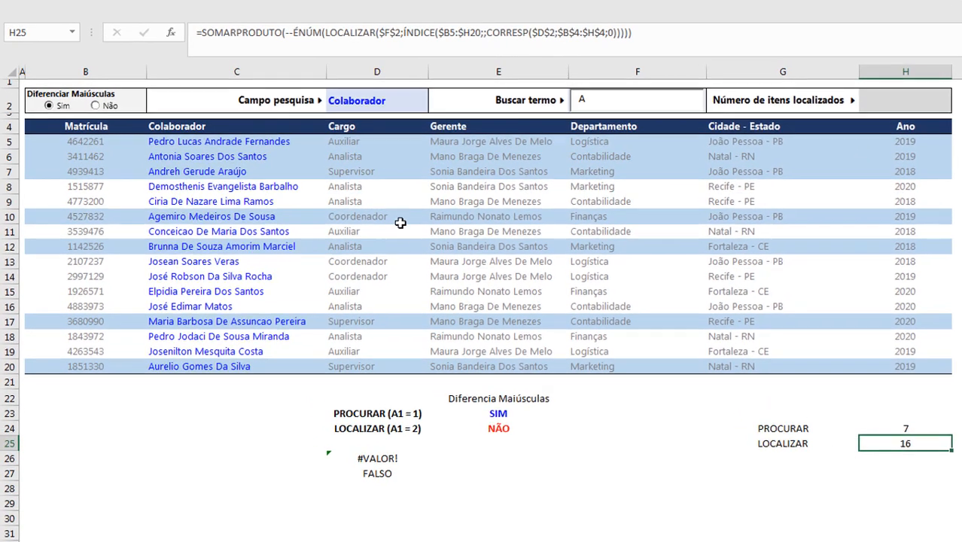
left_click(918, 428)
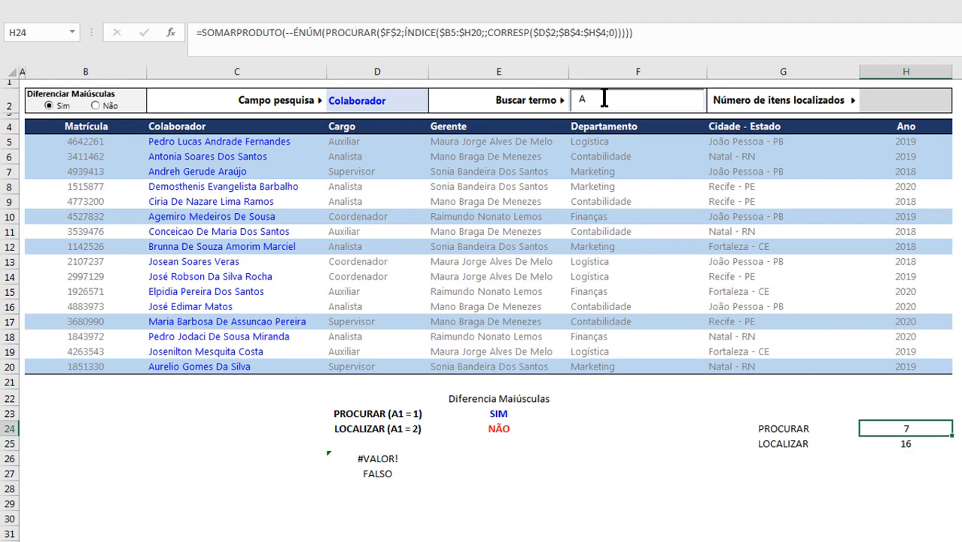
left_click(695, 99)
key("BackSpace")
type("a")
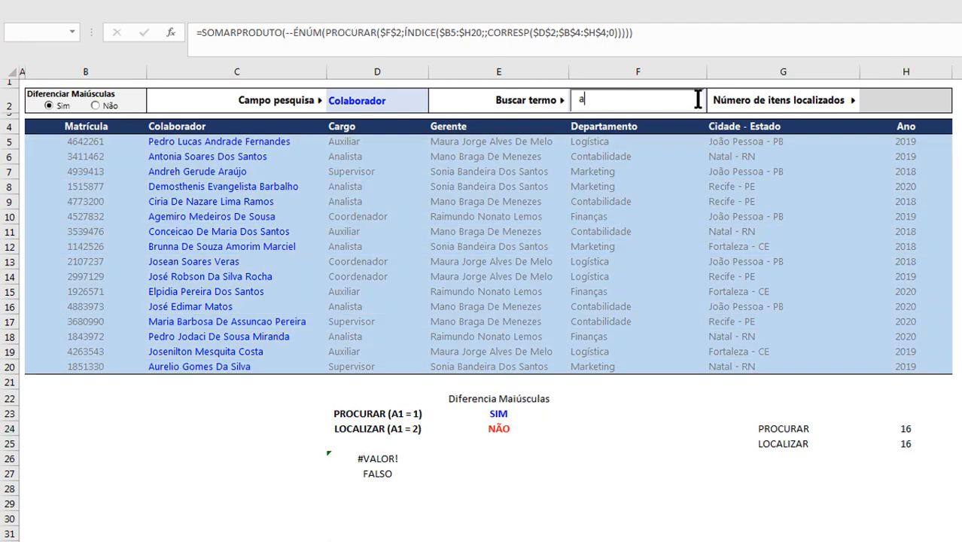
left_click(867, 501)
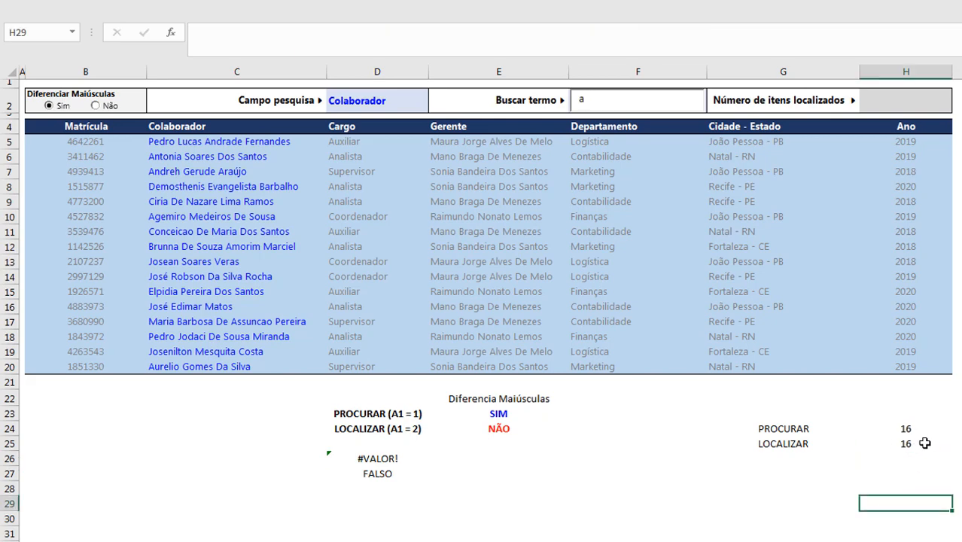
left_click(906, 430)
left_click(905, 442)
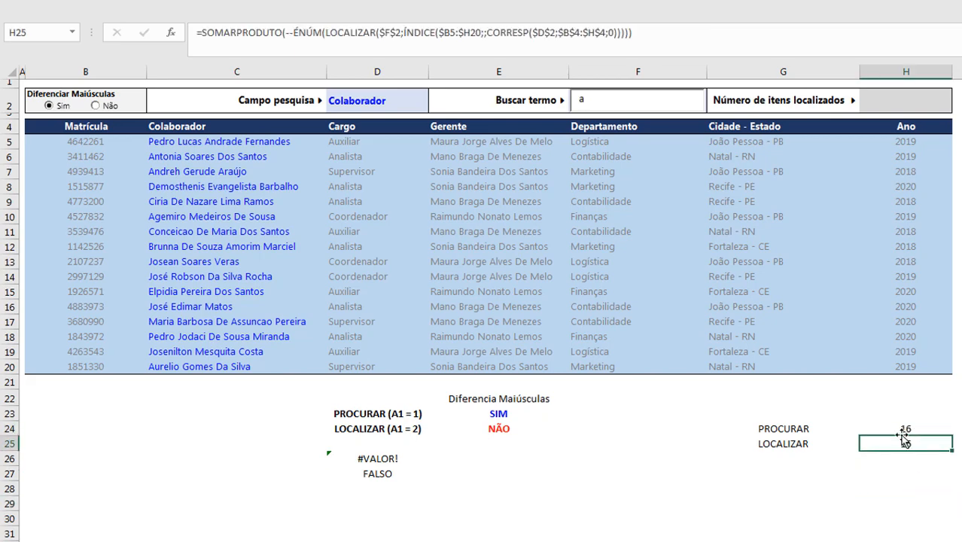
left_click(905, 428)
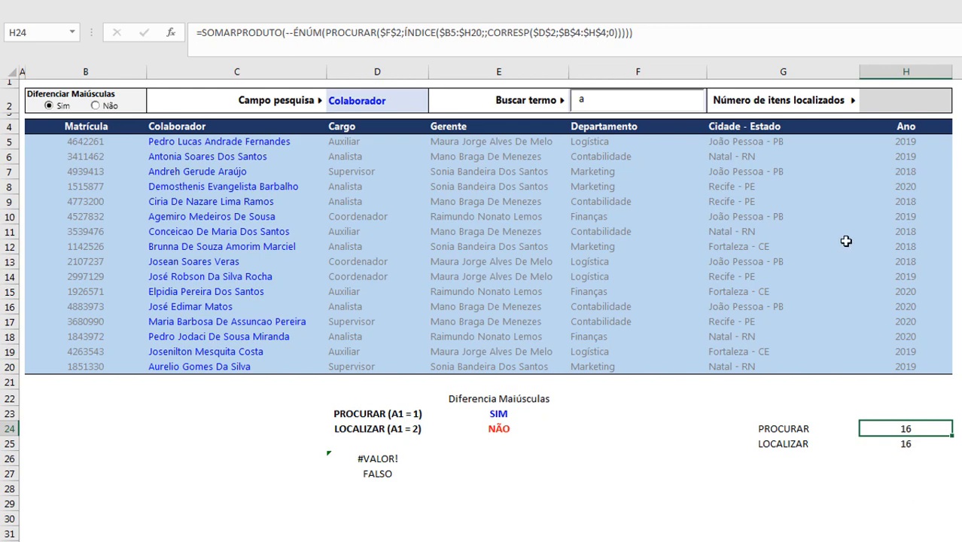
Step: Enter =SE(A1=1;H24;H25) in H2 so the located-items count follows the case-sensitivity option
left_click(883, 96)
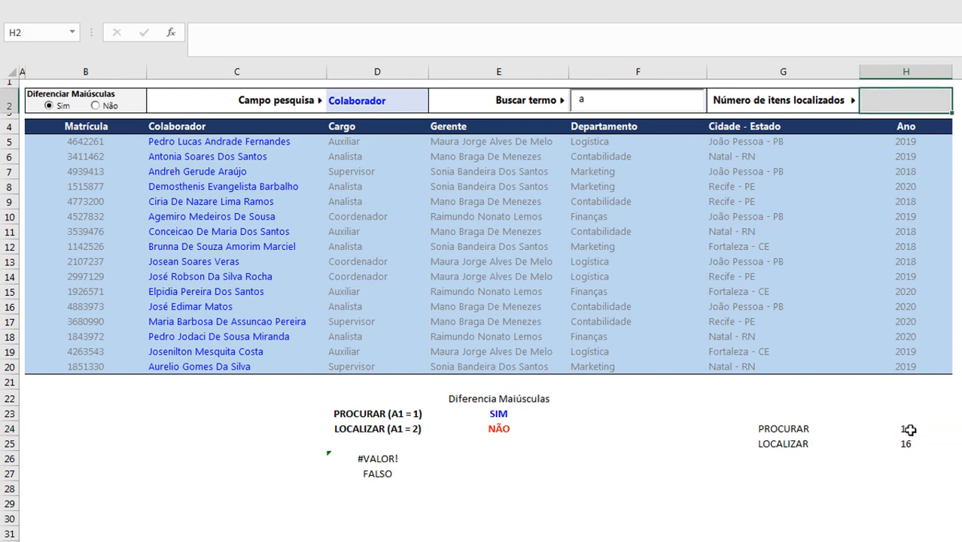
type("=")
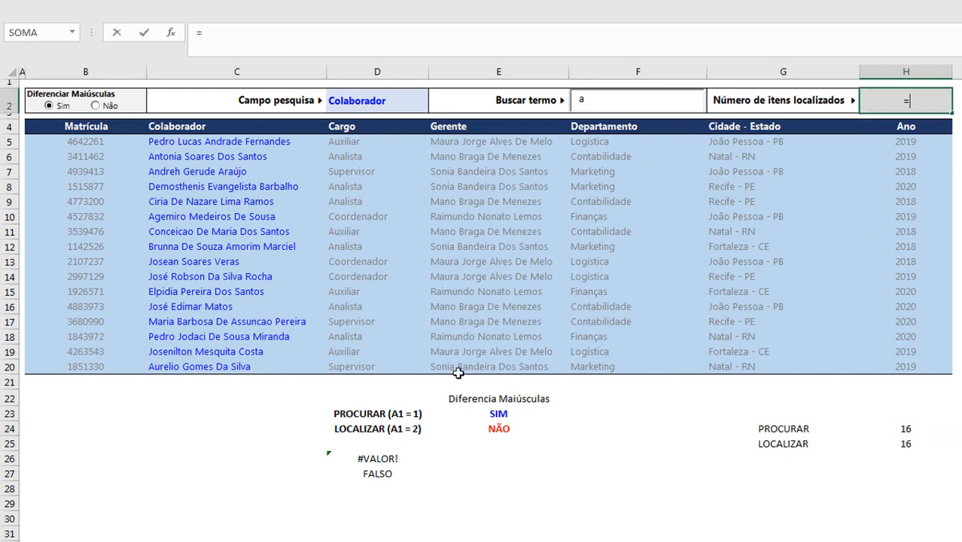
type("se")
key("Tab")
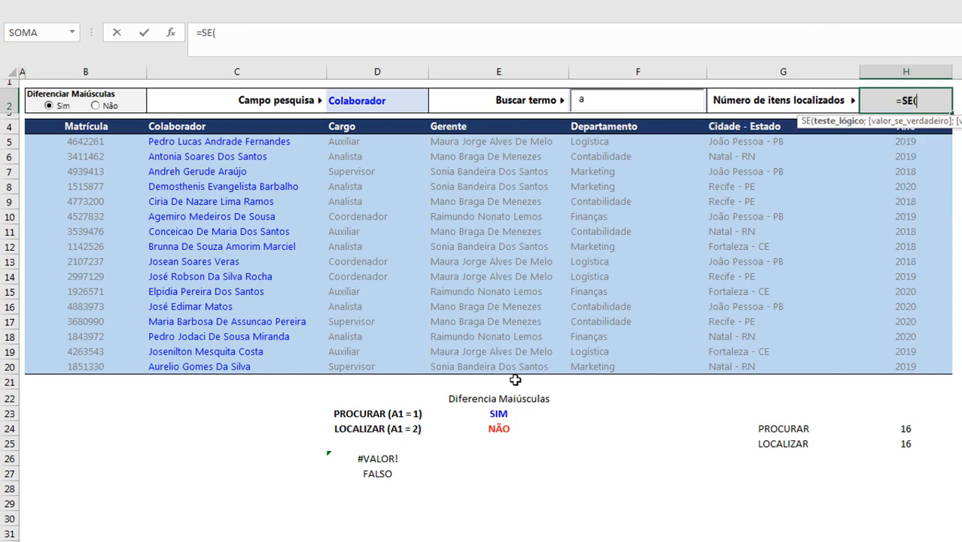
left_click(24, 83)
type("=1")
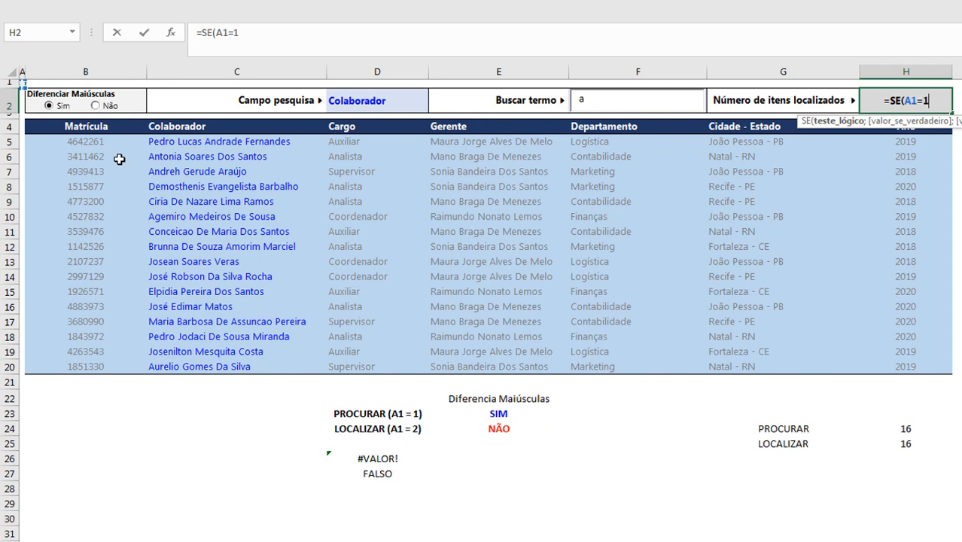
type(";")
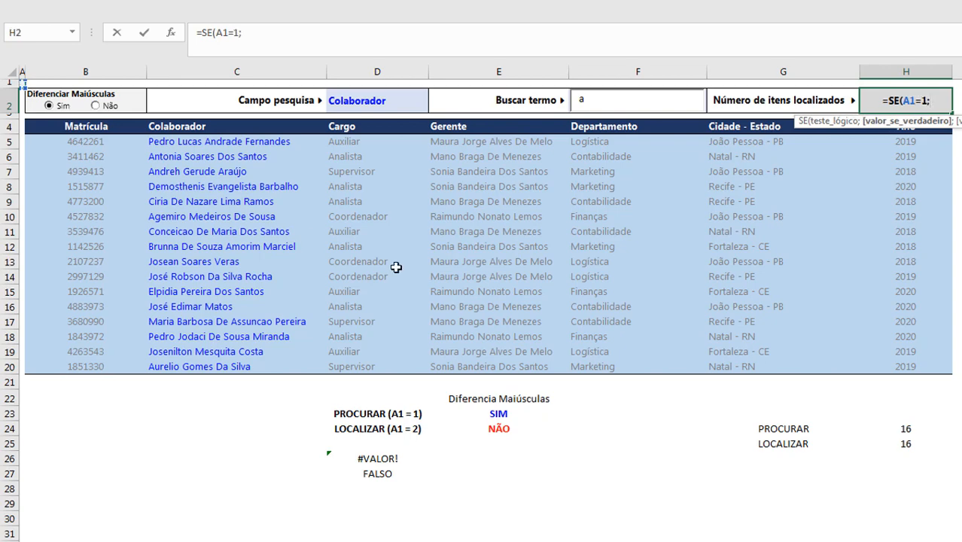
left_click(902, 430)
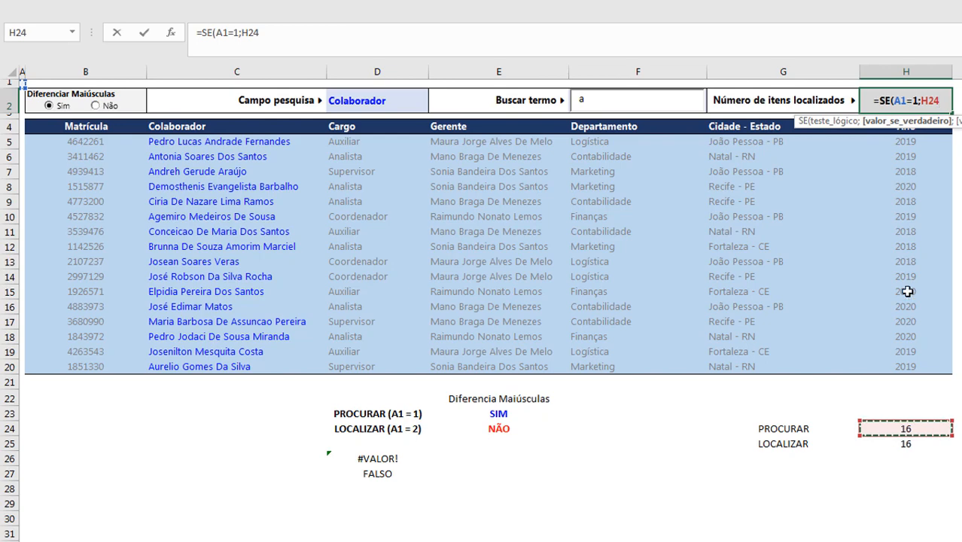
left_click(900, 444)
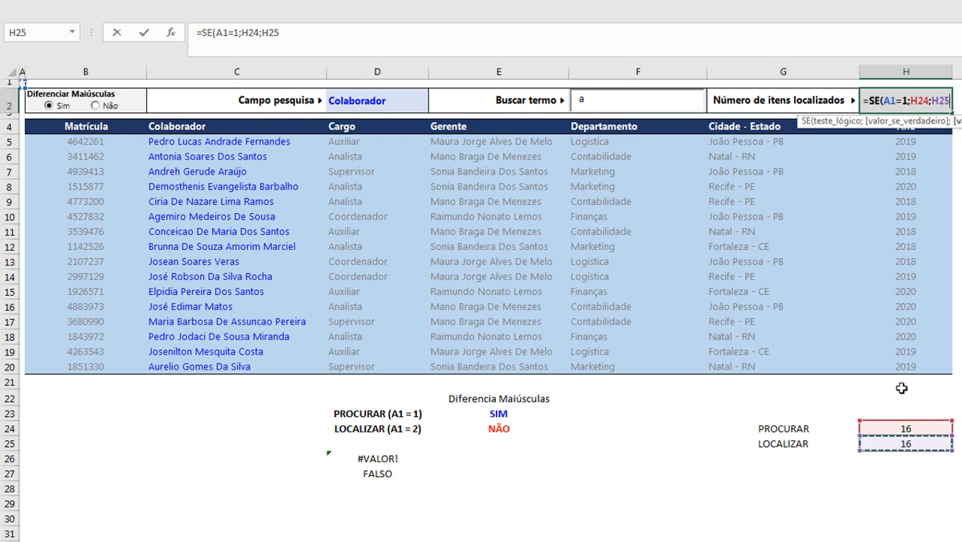
type(")")
key("Return")
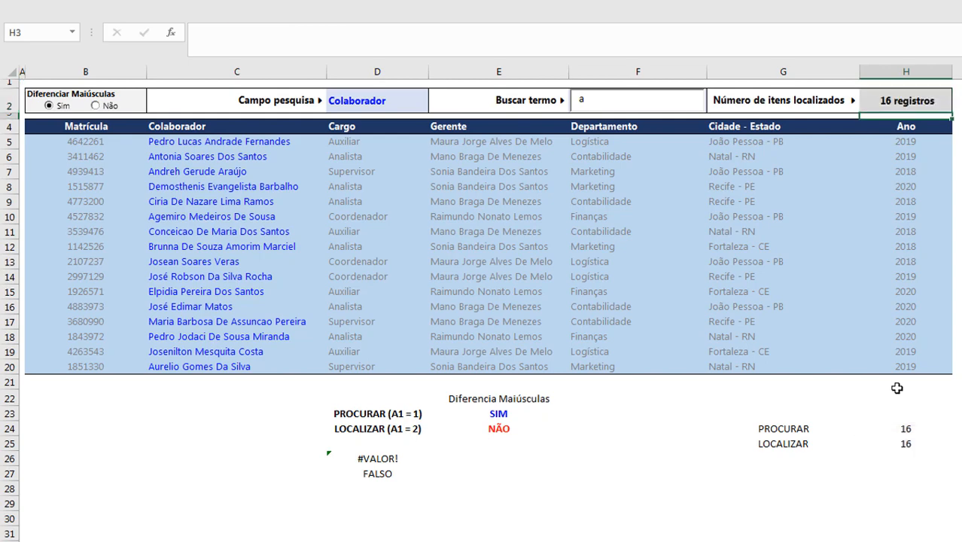
Step: Remove the custom "registro/registros" number format code from H2 by leaving the format type empty
left_click(913, 102)
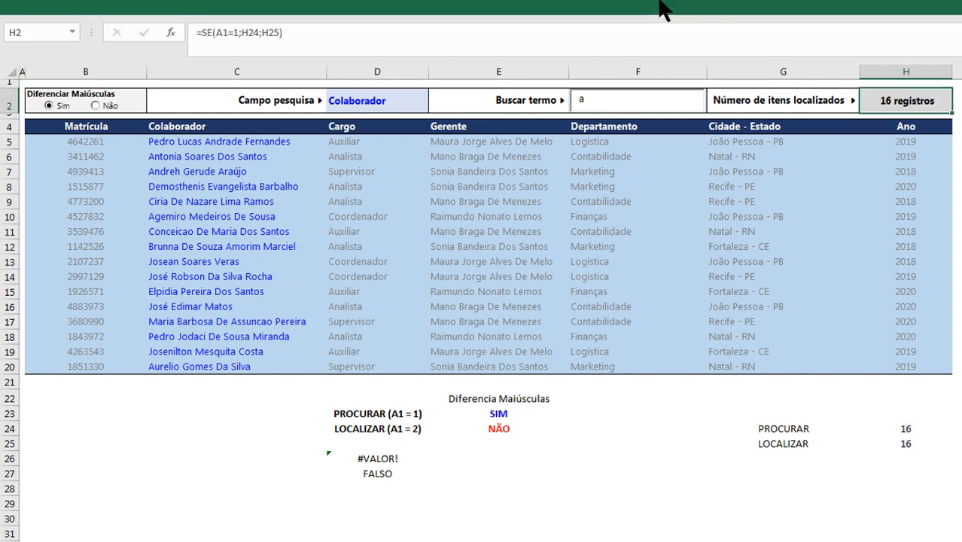
left_click(660, 7)
left_click(94, 36)
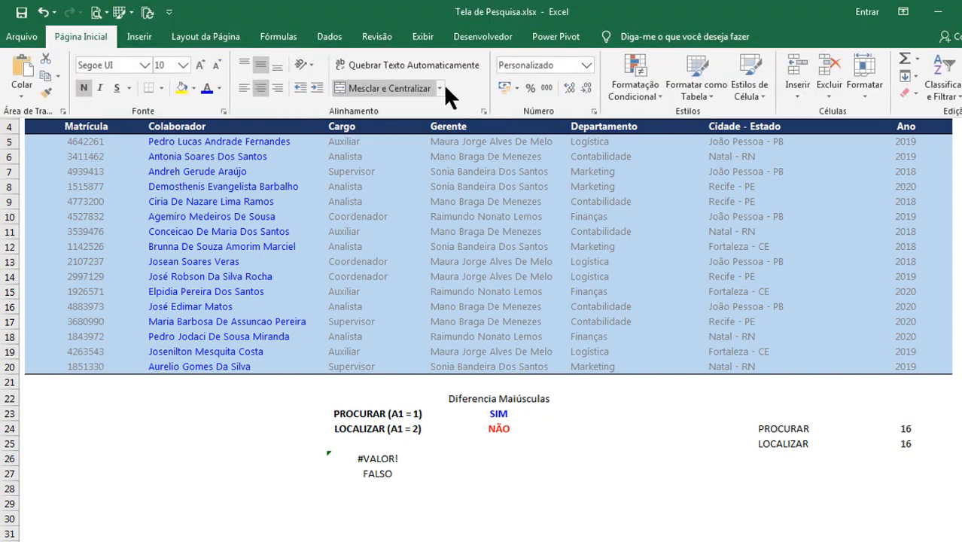
left_click(594, 111)
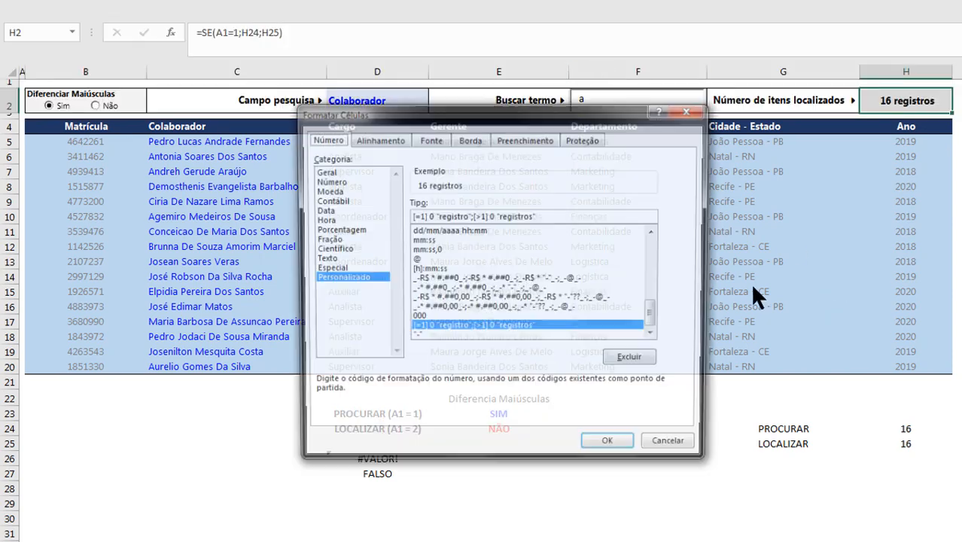
left_click_drag(559, 215, 247, 194)
key("Delete")
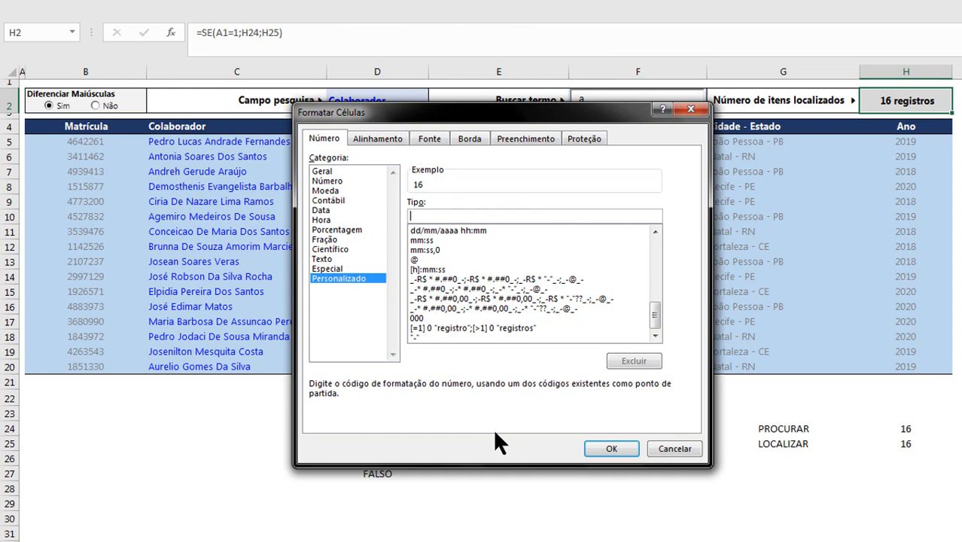
left_click(611, 449)
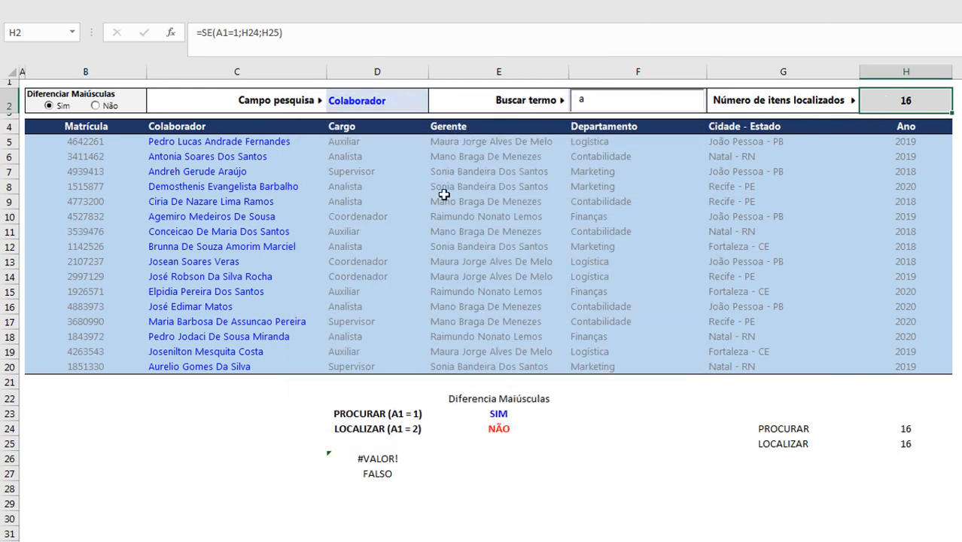
Step: Replace the search term with An, then set Diferenciar Maiúsculas to Não and check the count in H2
left_click(603, 102)
key("BackSpace")
type("A")
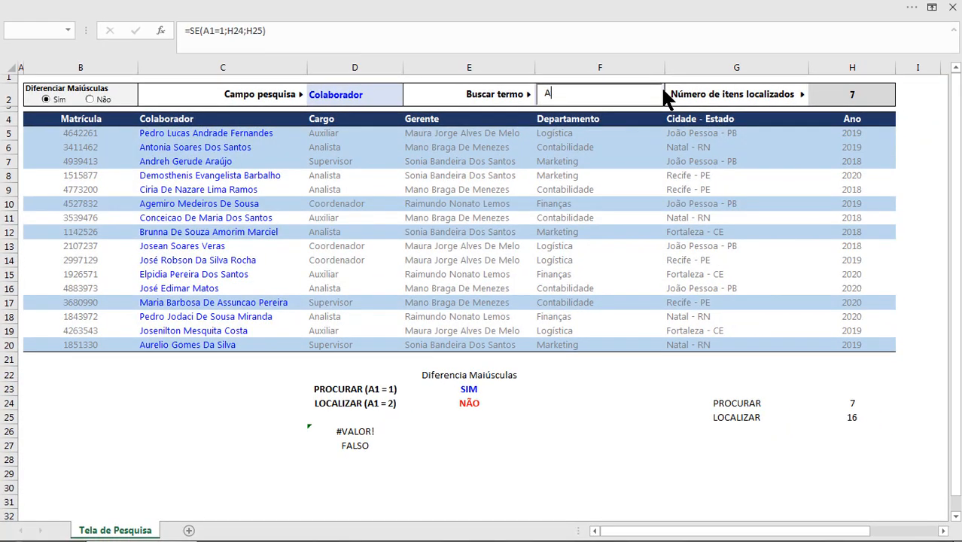
type("n")
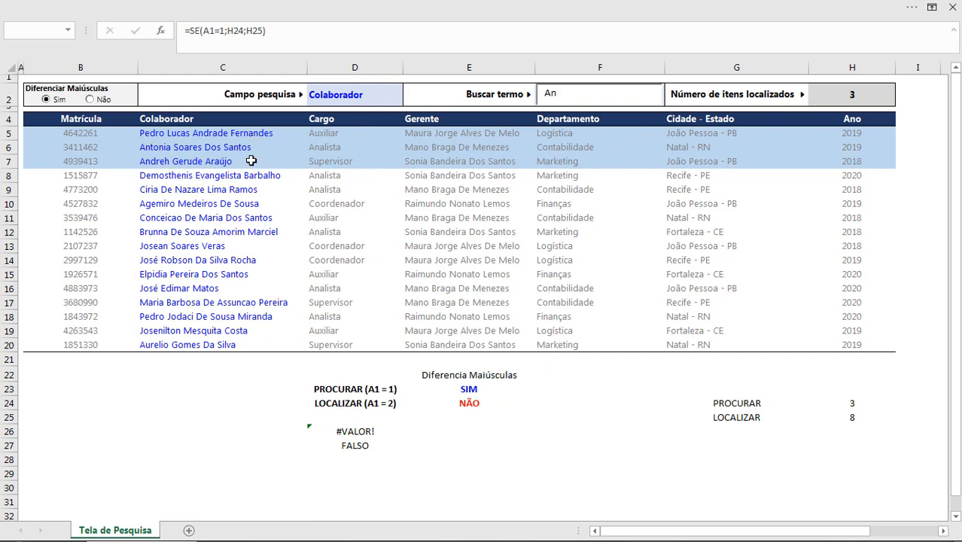
left_click(106, 101)
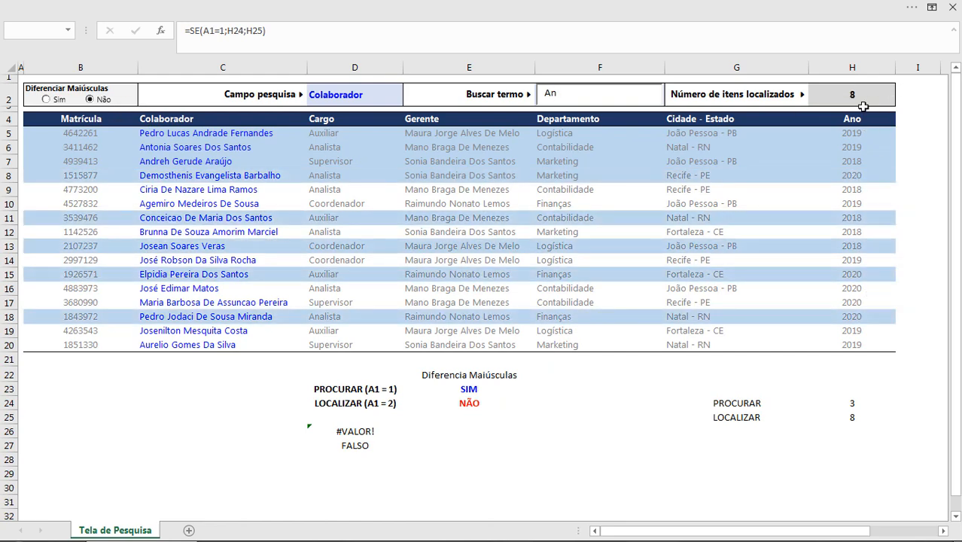
left_click(861, 100)
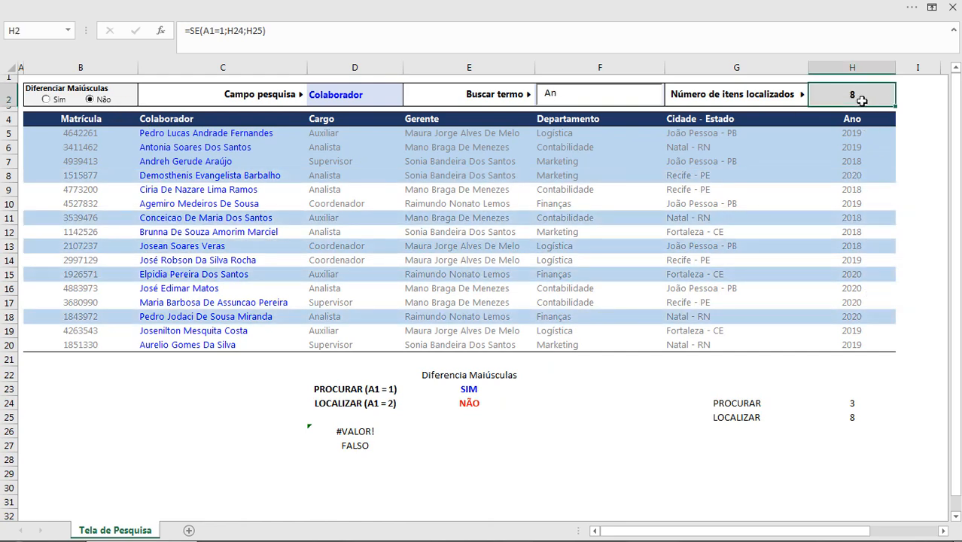
Step: Clear the search term so the Buscar termo box is empty
left_click(603, 94)
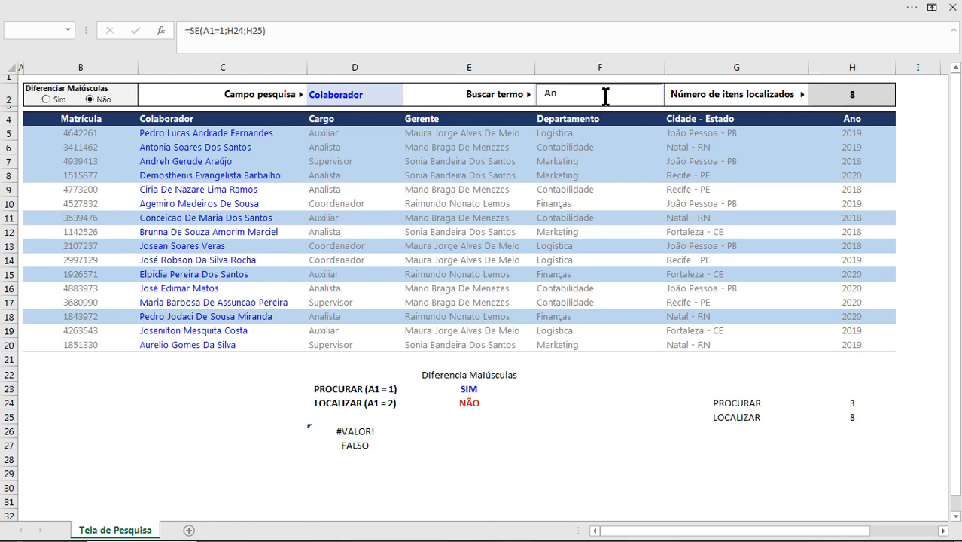
key("BackSpace")
key("BackSpace")
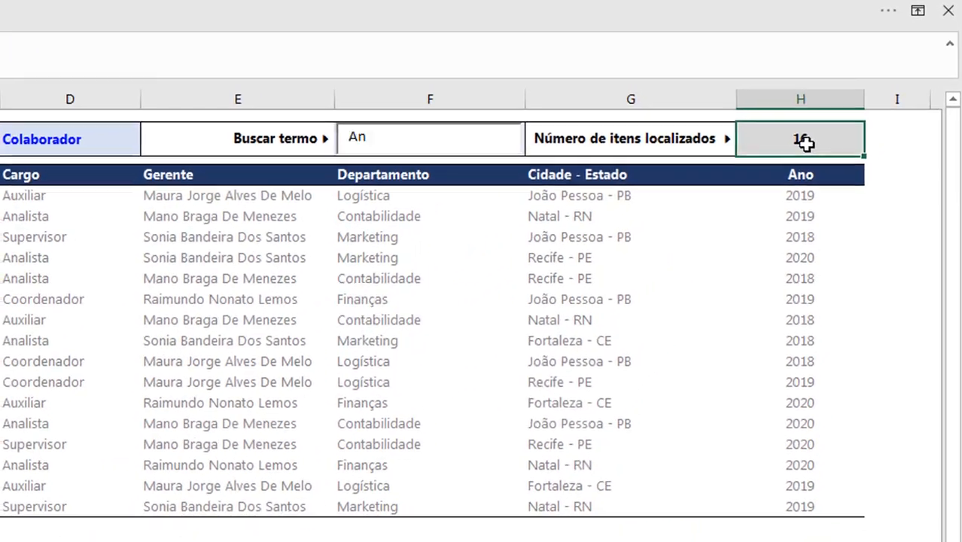
Step: Wrap the H2 formula in an empty-search test so it reads =SE(F2="";0;SE(A1=1;H24;H25))
double_click(851, 94)
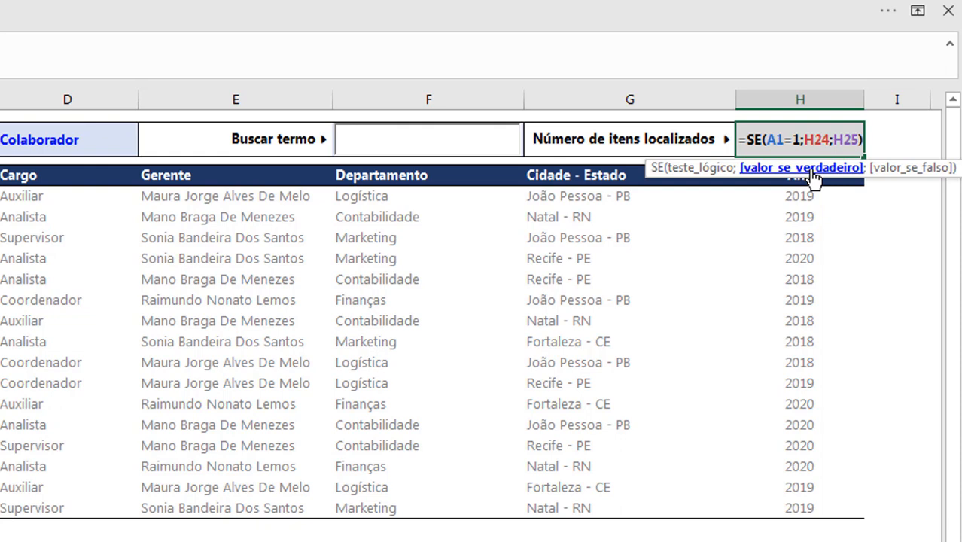
left_click(747, 139)
type("SE(")
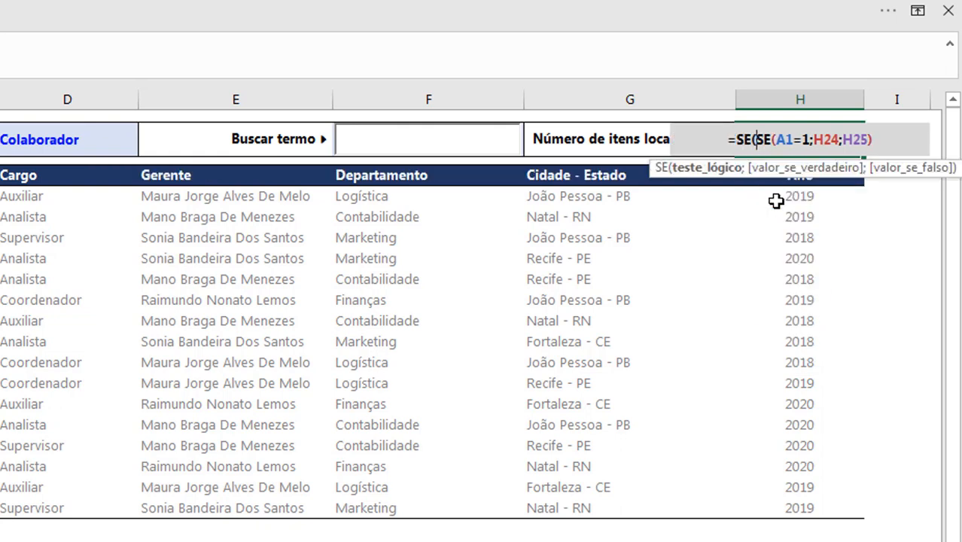
type("f2")
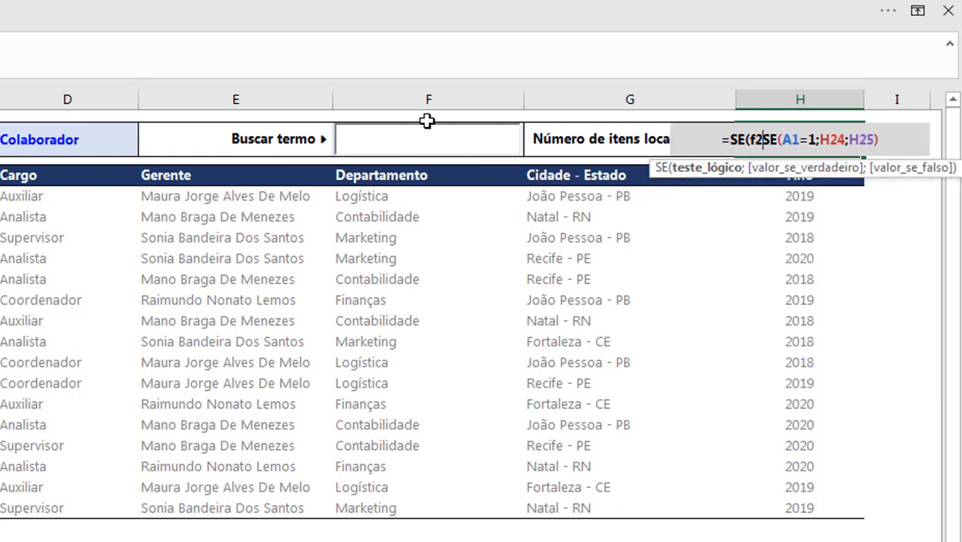
type("=\"\";")
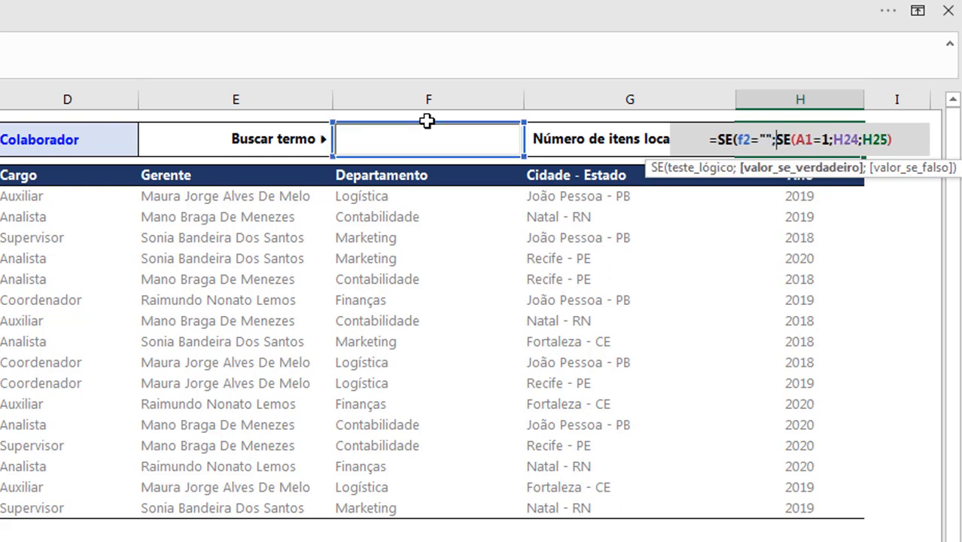
type("0;")
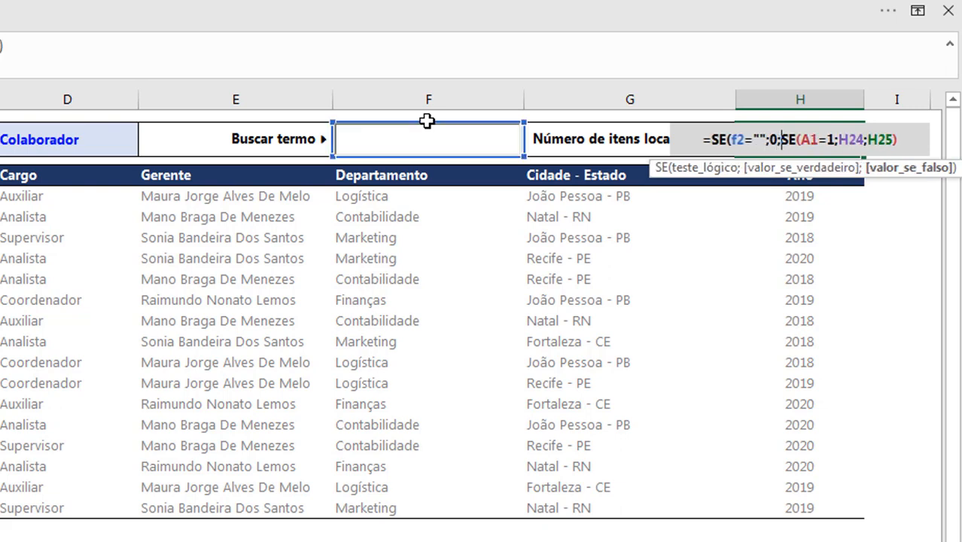
left_click(255, 48)
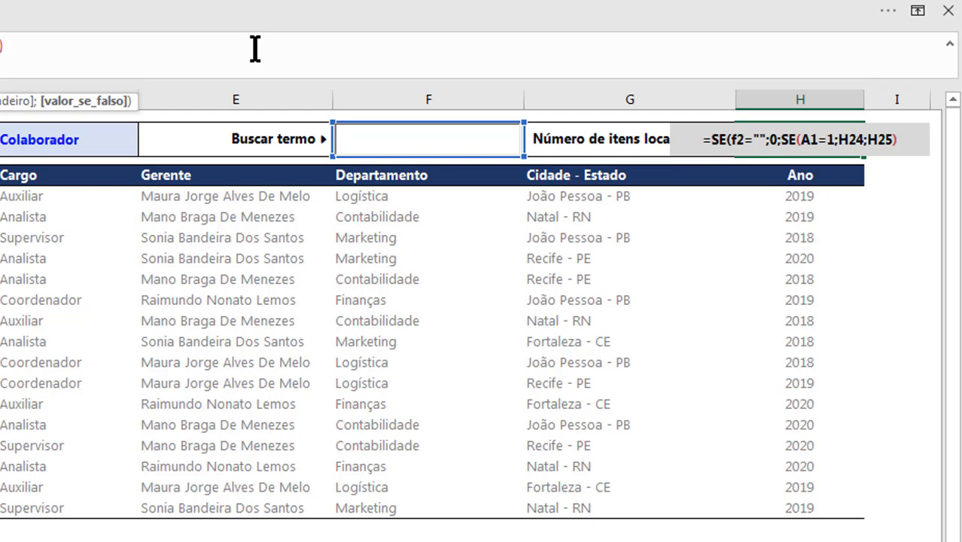
key("Return")
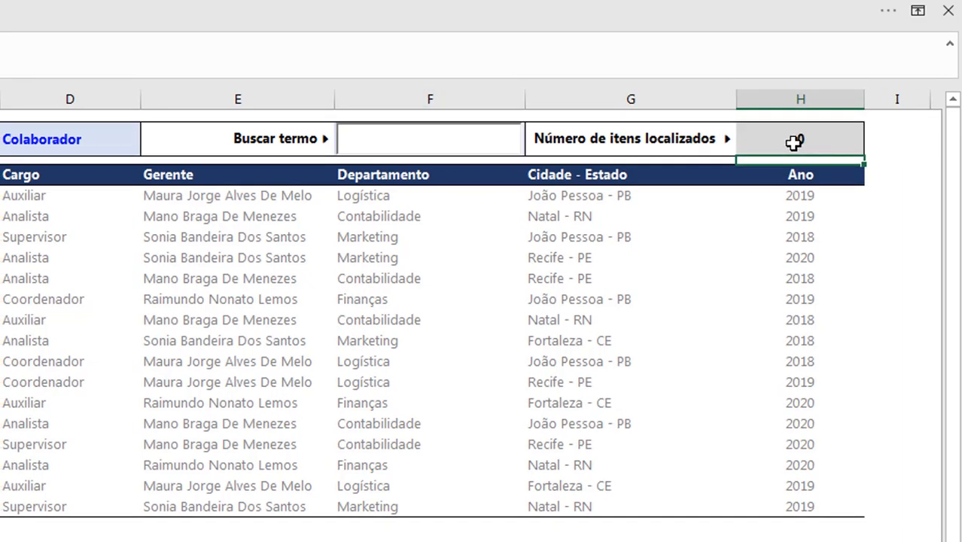
Step: Start a custom number format for H2 with the plural section [>1] 0 "registros";
left_click(794, 143)
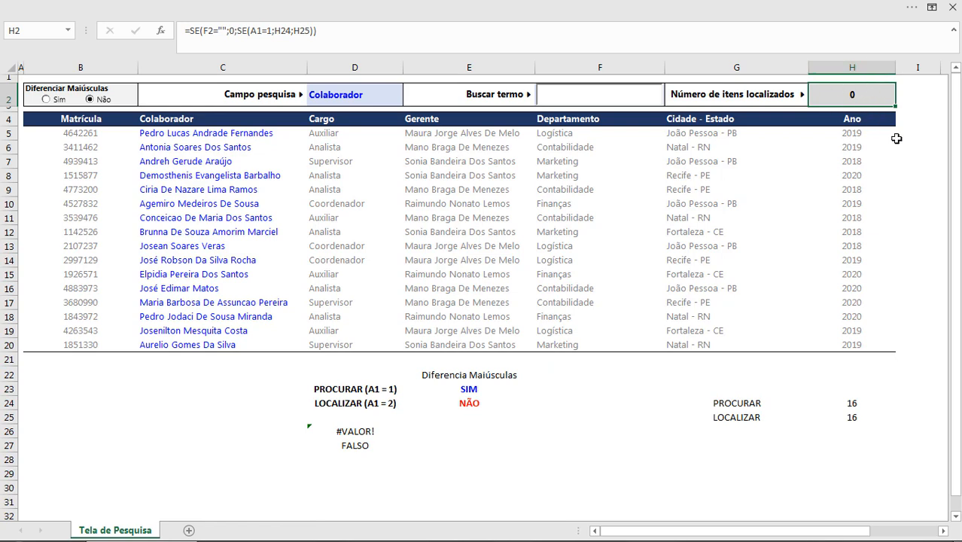
key("ctrl+1")
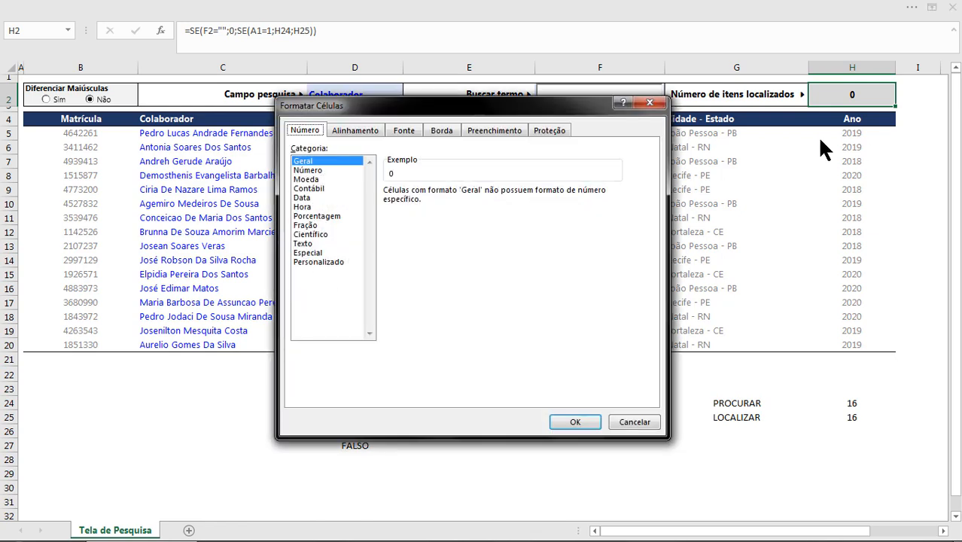
left_click_drag(516, 87, 670, 165)
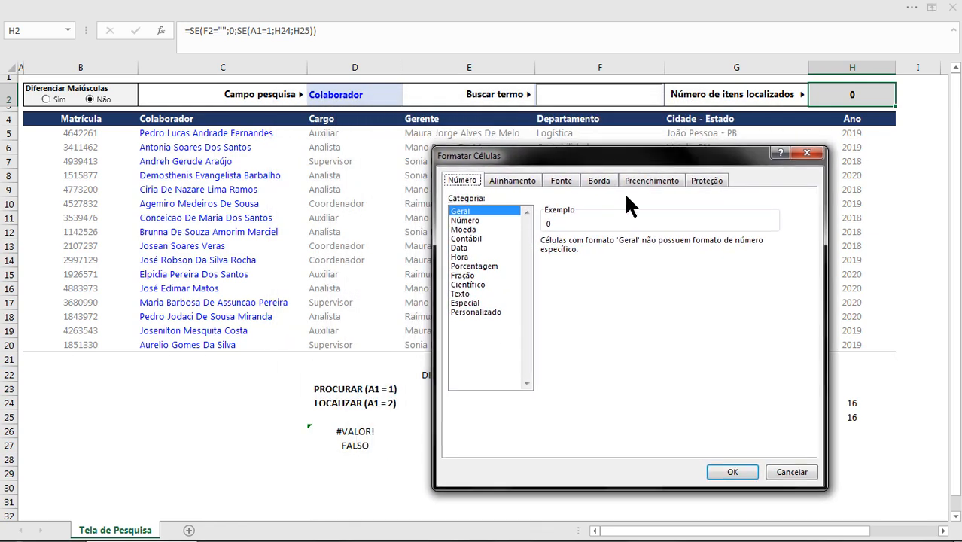
left_click(482, 311)
left_click_drag(504, 156, 463, 175)
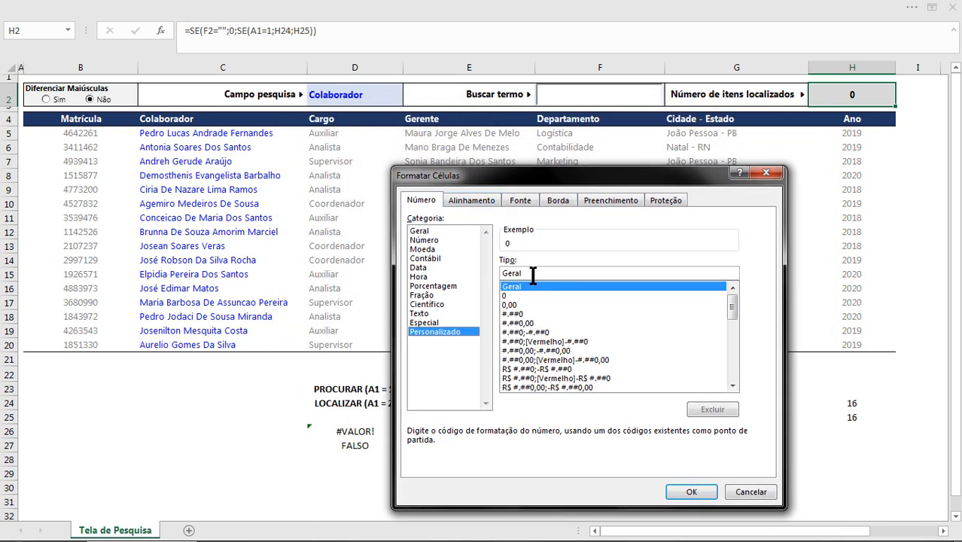
double_click(533, 275)
key("BackSpace")
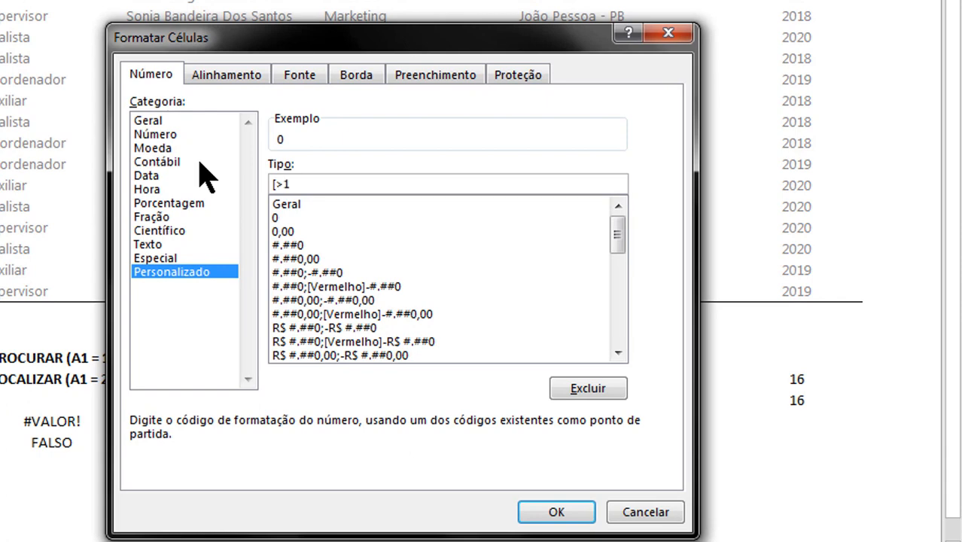
type("[>1[")
key("BackSpace")
type("] 0")
type("\"registro")
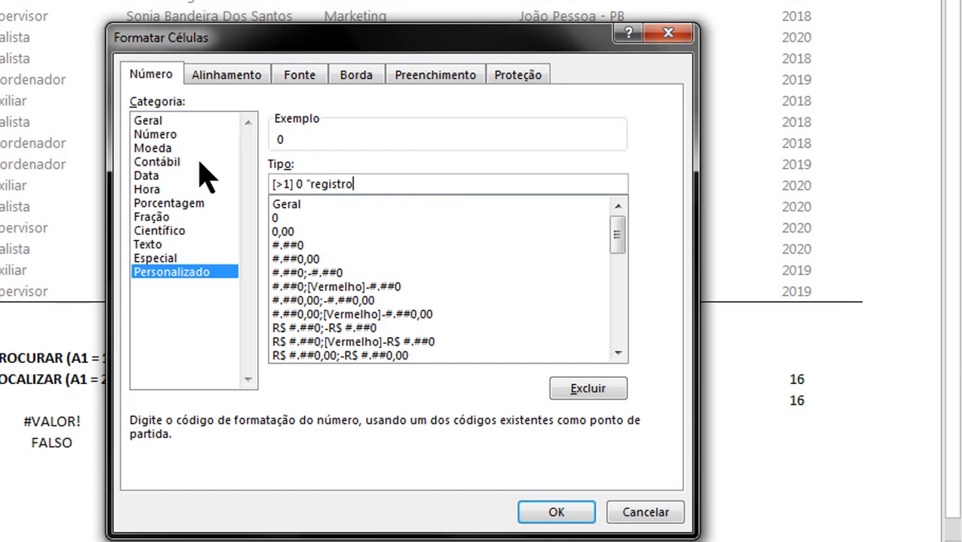
type("s\";")
Step: Add a singular section to the H2 format so the code is [>1] 0 "registros";[=1] 0 "registro", and apply it
triple_click(366, 183)
key("ctrl+c")
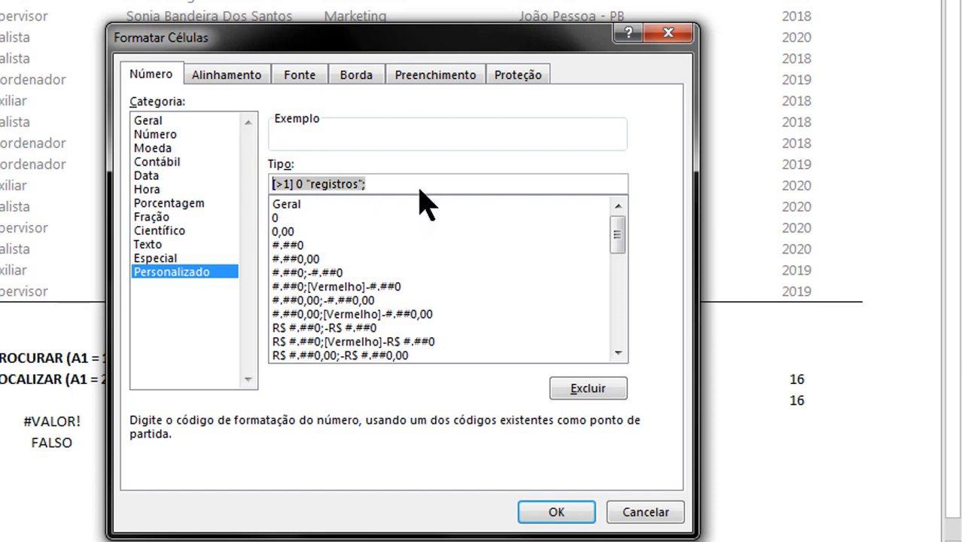
left_click(616, 183)
key("ctrl+v")
key("BackSpace")
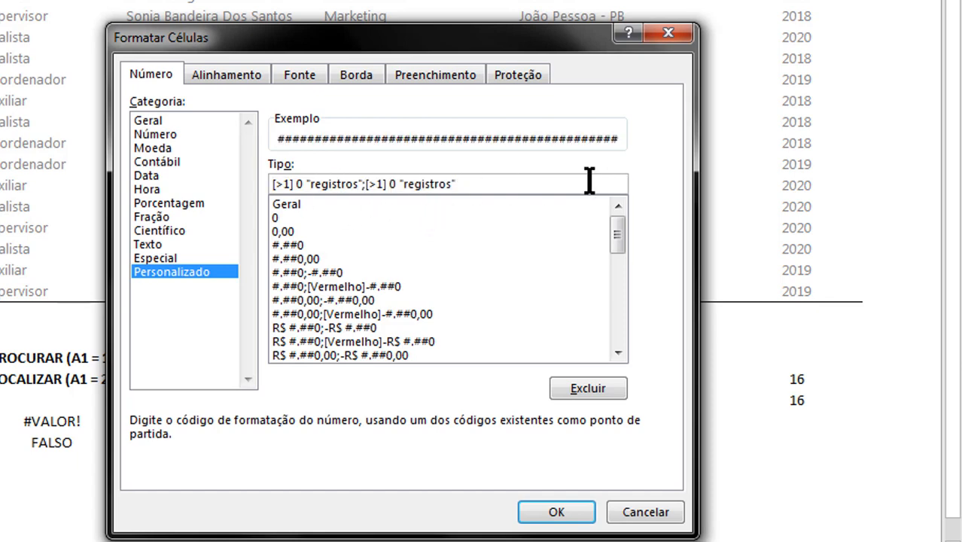
left_click(378, 184)
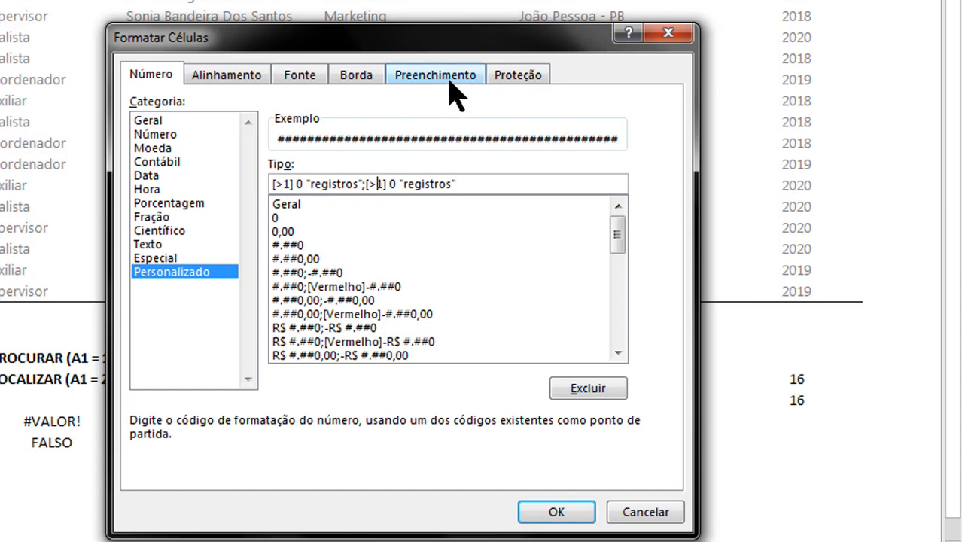
key("BackSpace")
type("=")
left_click(449, 183)
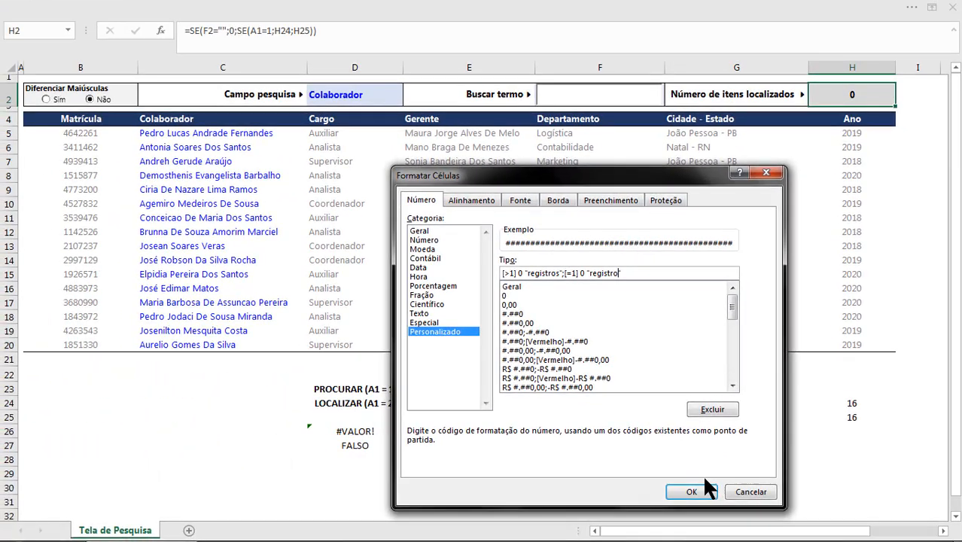
left_click(688, 492)
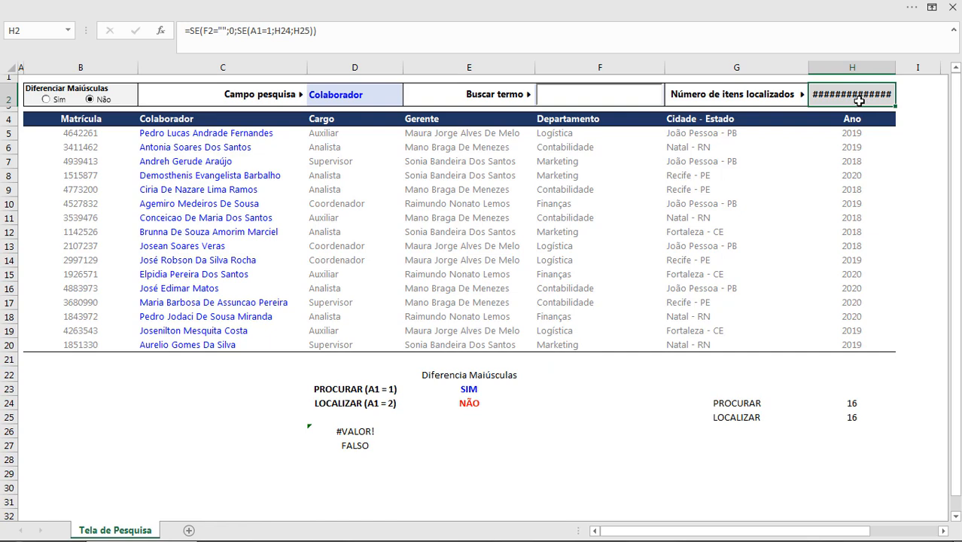
Step: Search for a, an, ant, antos and anton to check the formatted item count in H2
left_click(603, 93)
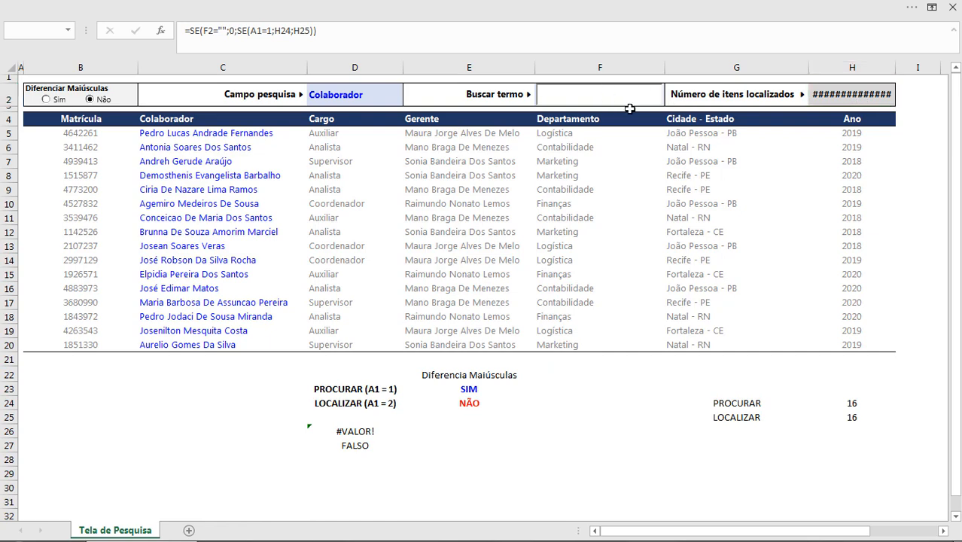
type("a")
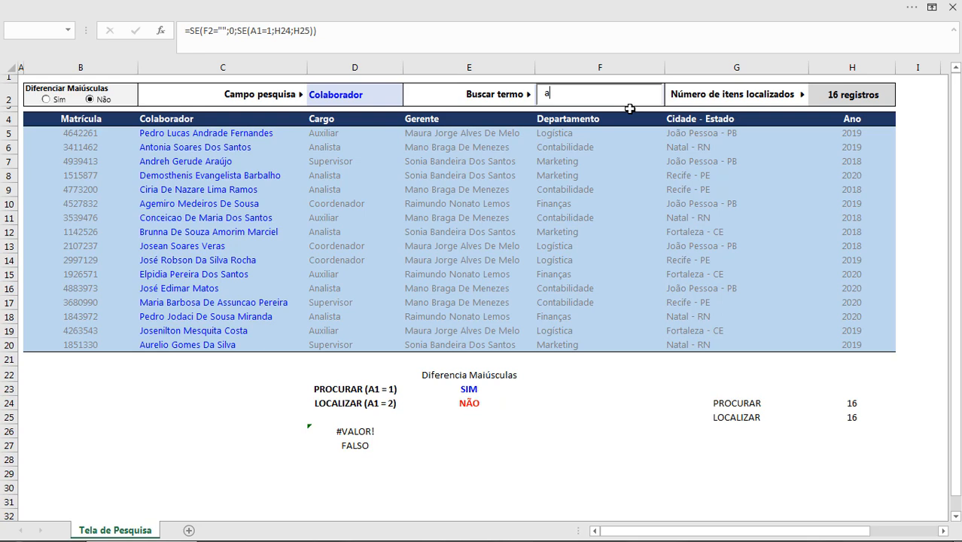
type("n")
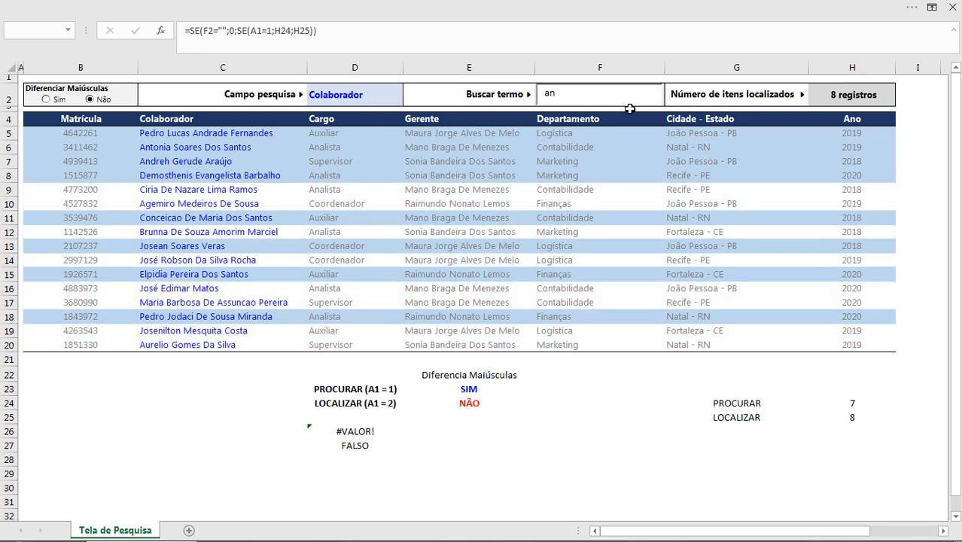
type("t")
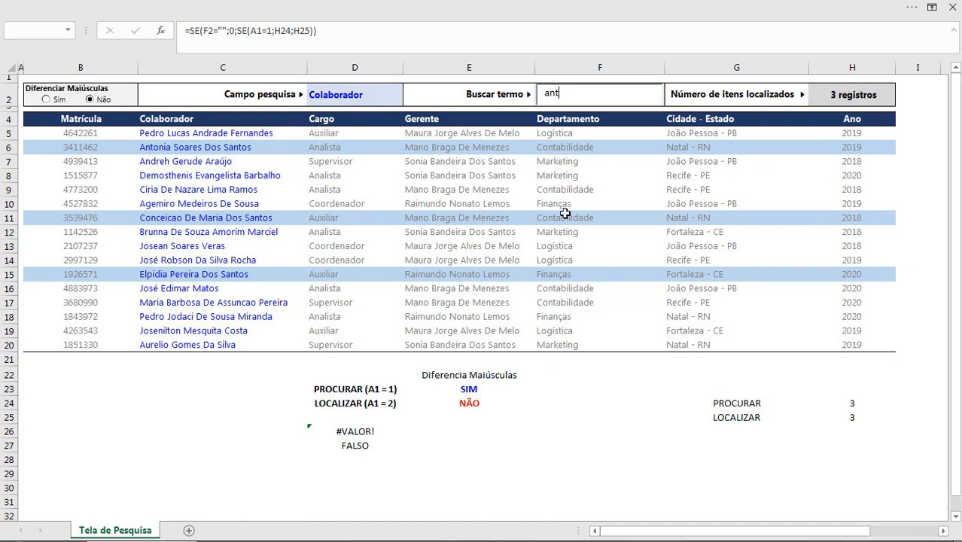
type("o")
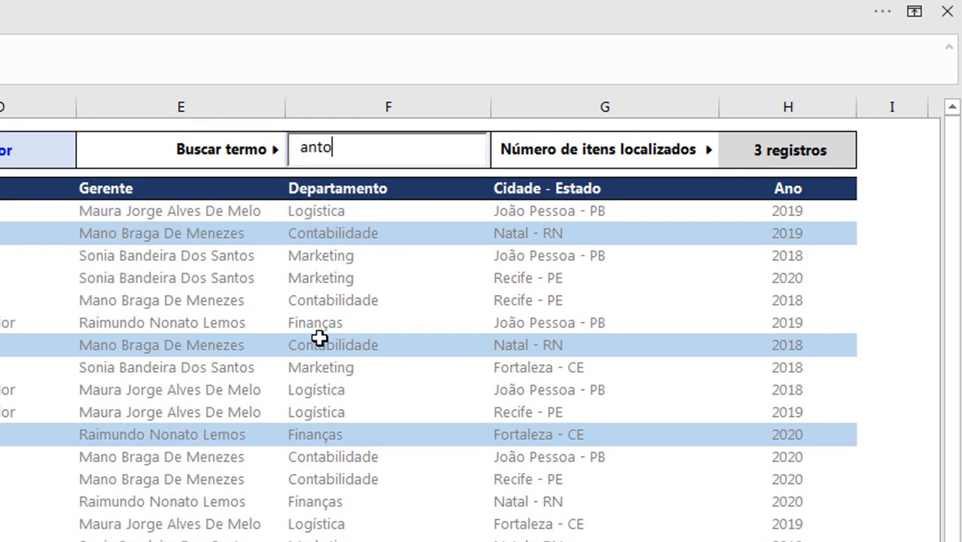
type("s")
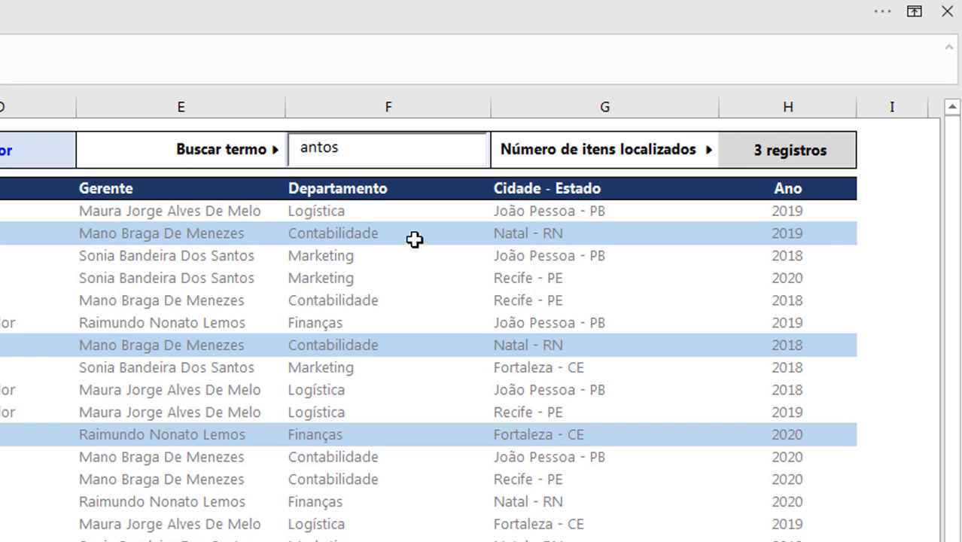
key("BackSpace")
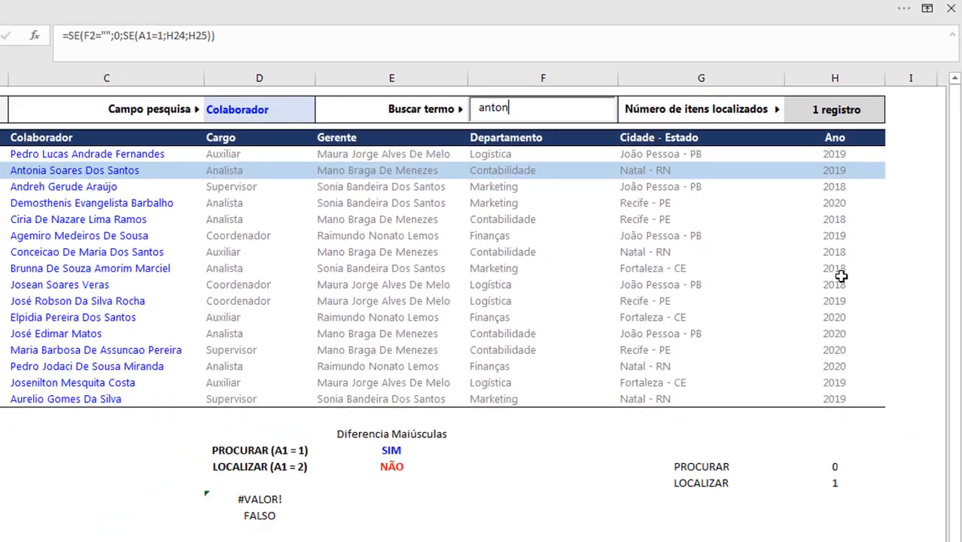
Step: Clear the term from the Buscar termo box
left_click(787, 411)
left_click_drag(570, 89, 431, 88)
key("BackSpace")
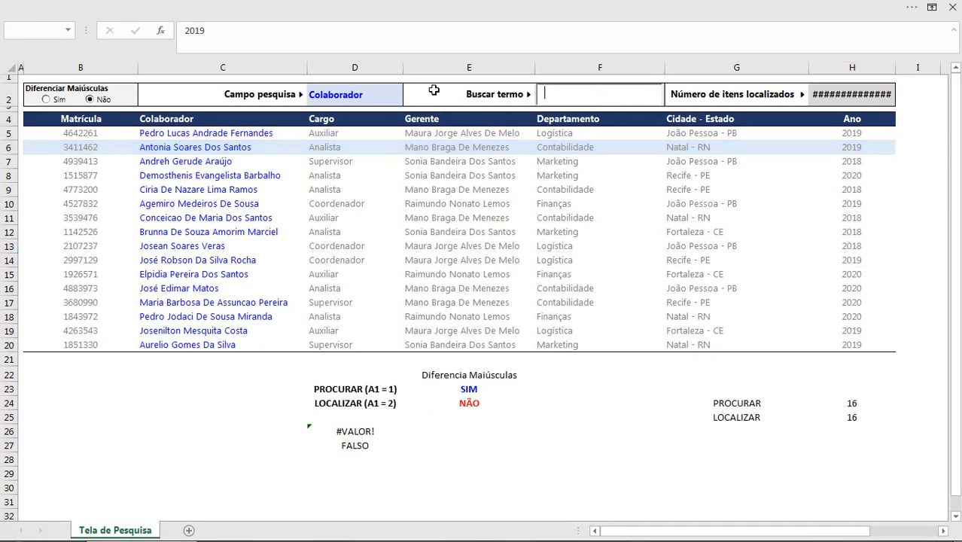
Step: Create a conditional formatting rule for H2 that formats only cells whose value is equal to 0
left_click(838, 97)
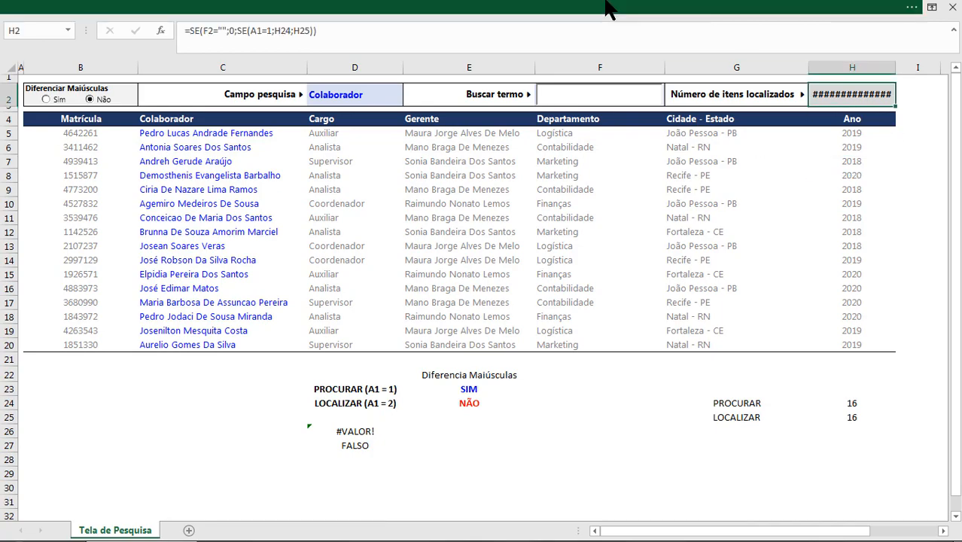
left_click(607, 7)
left_click(597, 75)
left_click(619, 264)
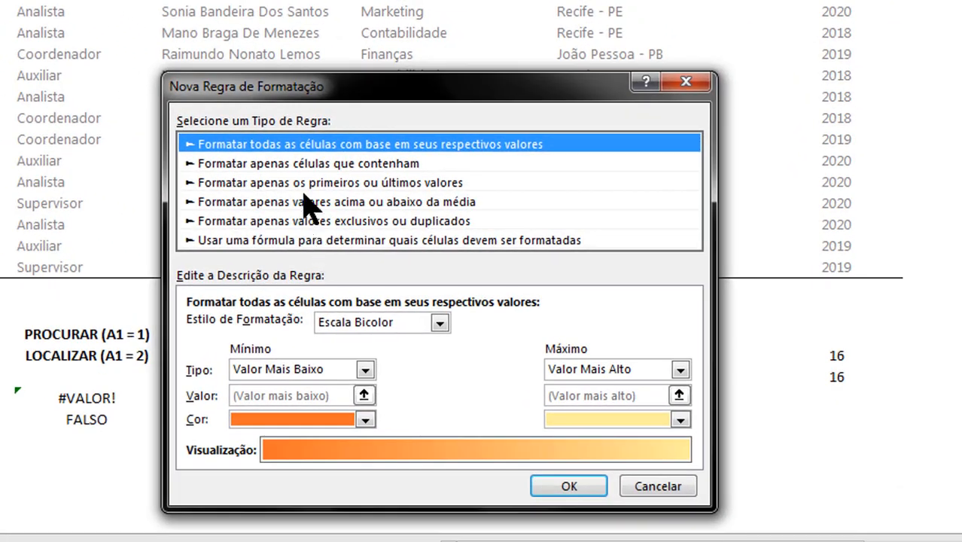
left_click(301, 163)
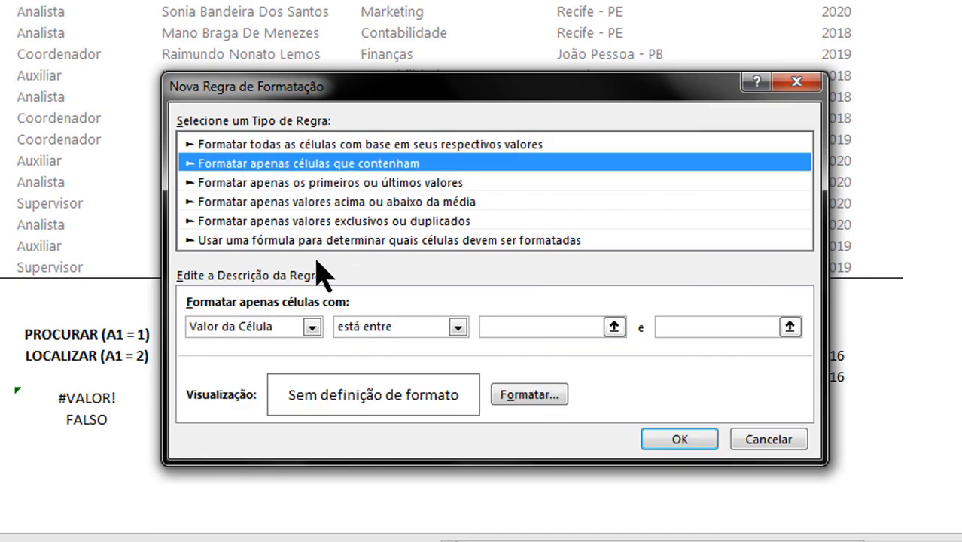
left_click(407, 326)
left_click(368, 374)
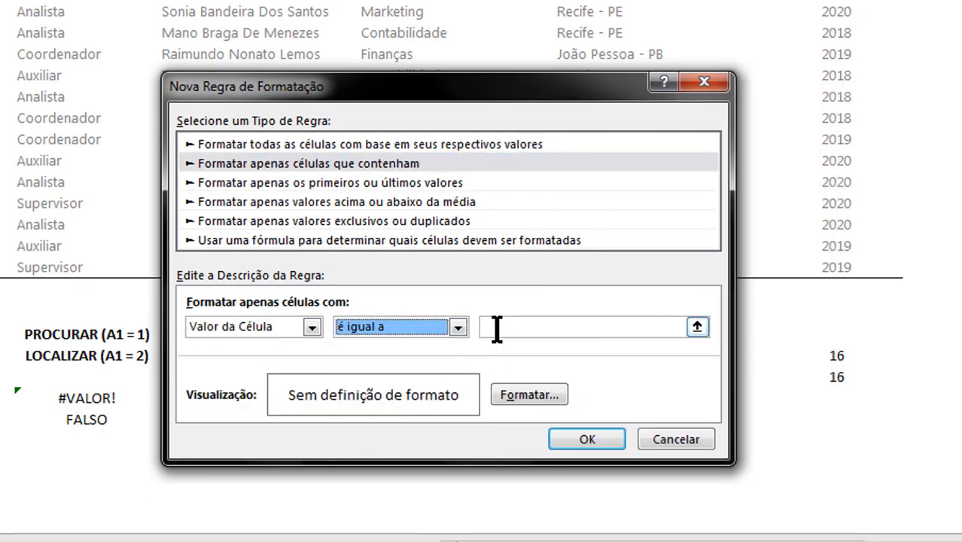
left_click(496, 327)
Step: Give the H2 zero-value rule the custom number format "-" and apply the rule
left_click(549, 399)
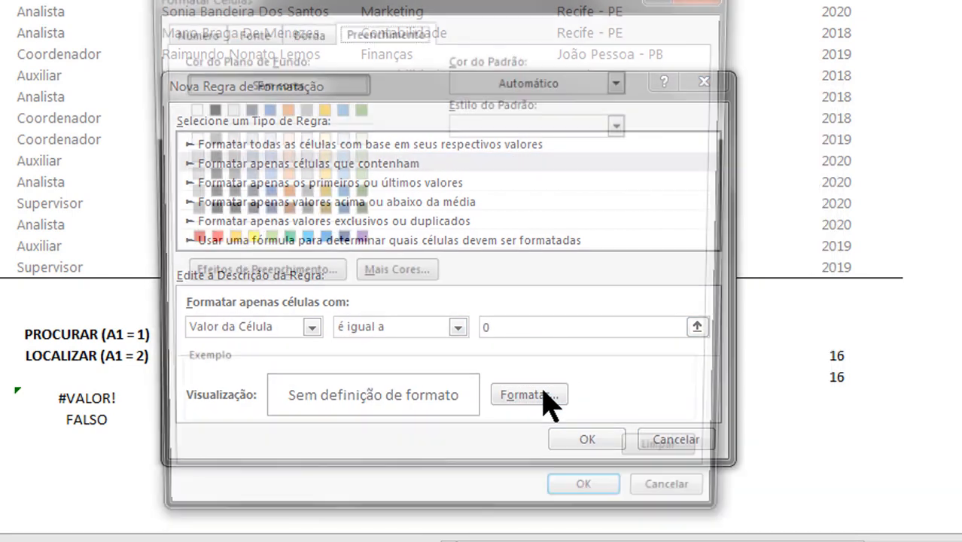
left_click(188, 30)
left_click(202, 229)
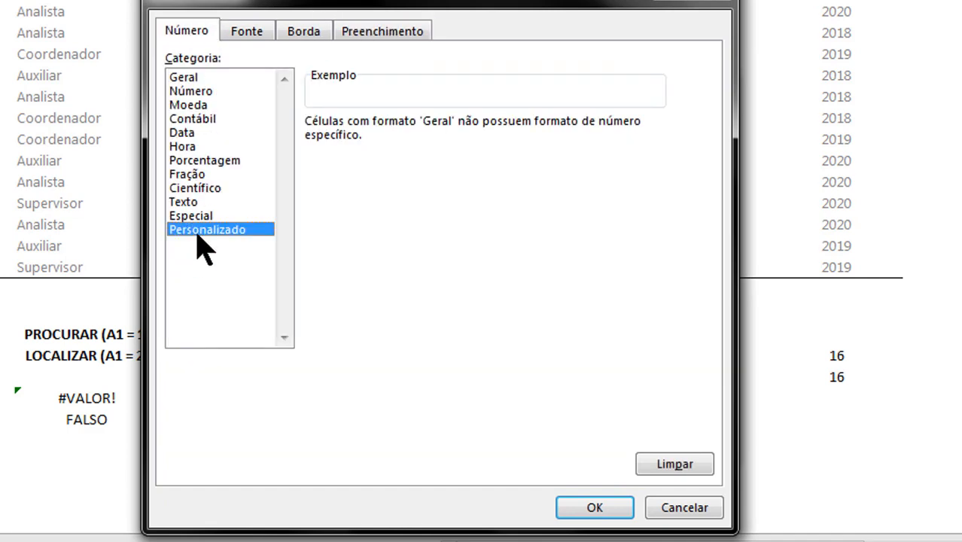
type("\"-\"")
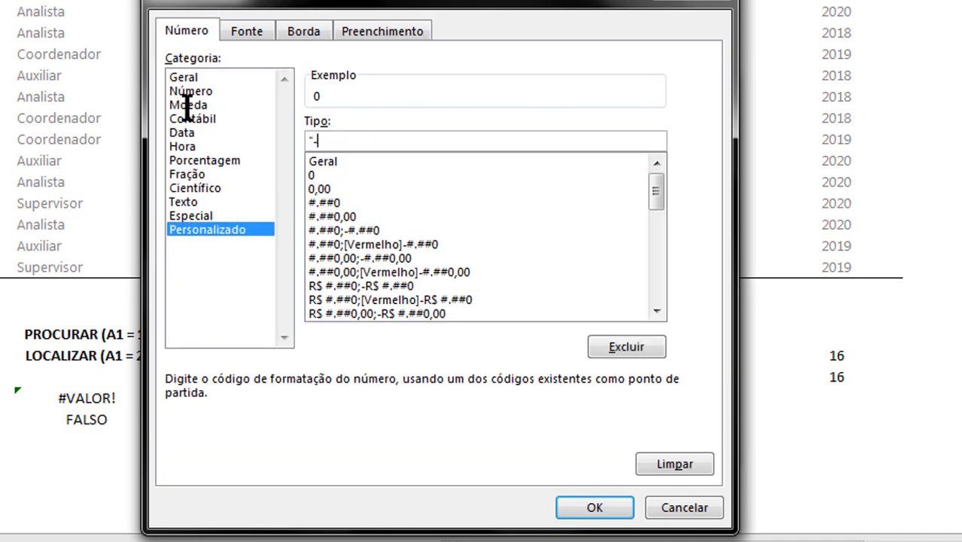
left_click(594, 508)
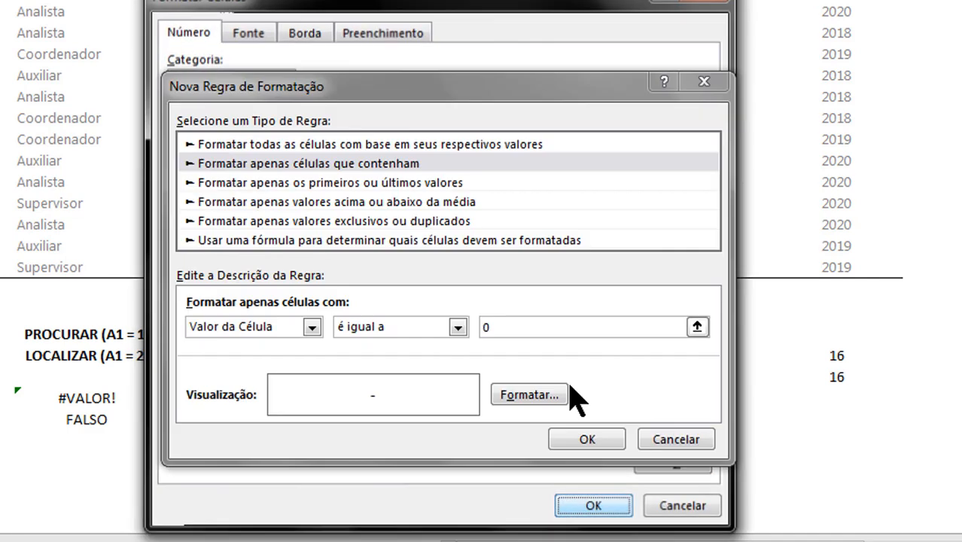
left_click(585, 441)
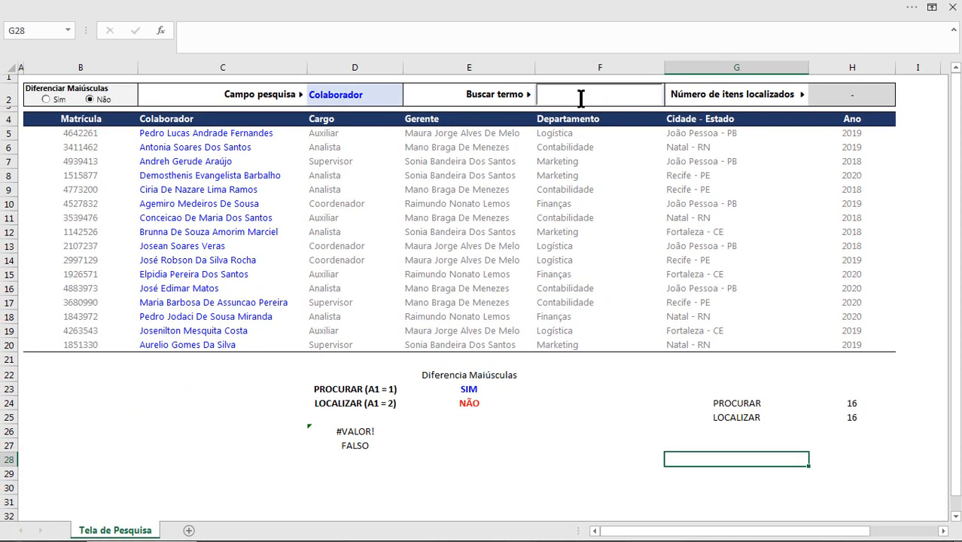
Step: Search for Ant in the Buscar termo box
left_click(580, 95)
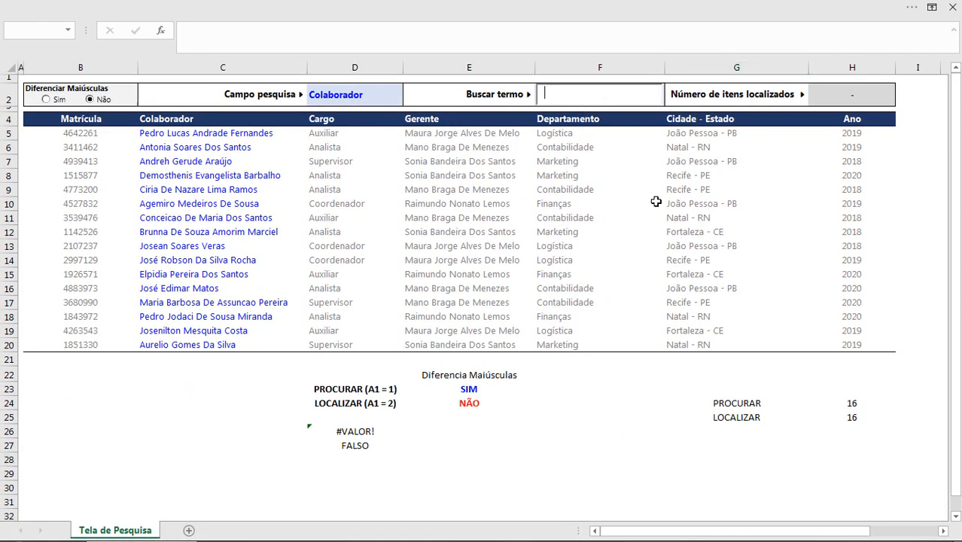
type("Ant")
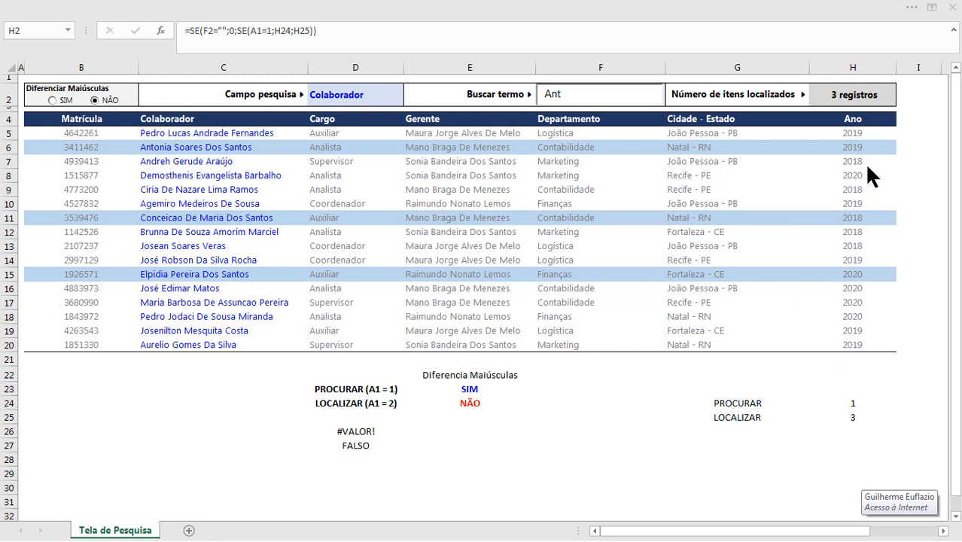
Step: Replace the H24 reference in the H2 formula with the SOMARPRODUTO/PROCURAR expression copied from H24
double_click(854, 94)
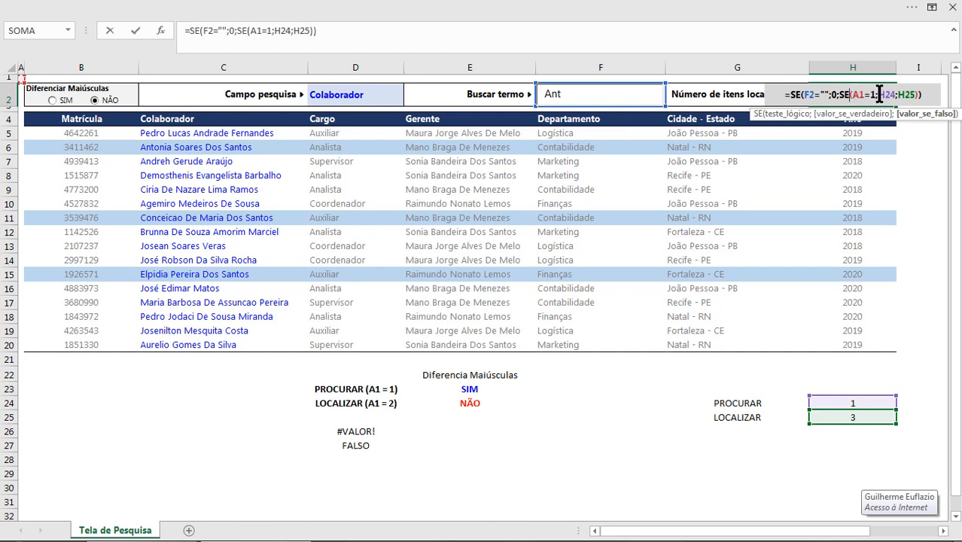
key("Escape")
double_click(863, 400)
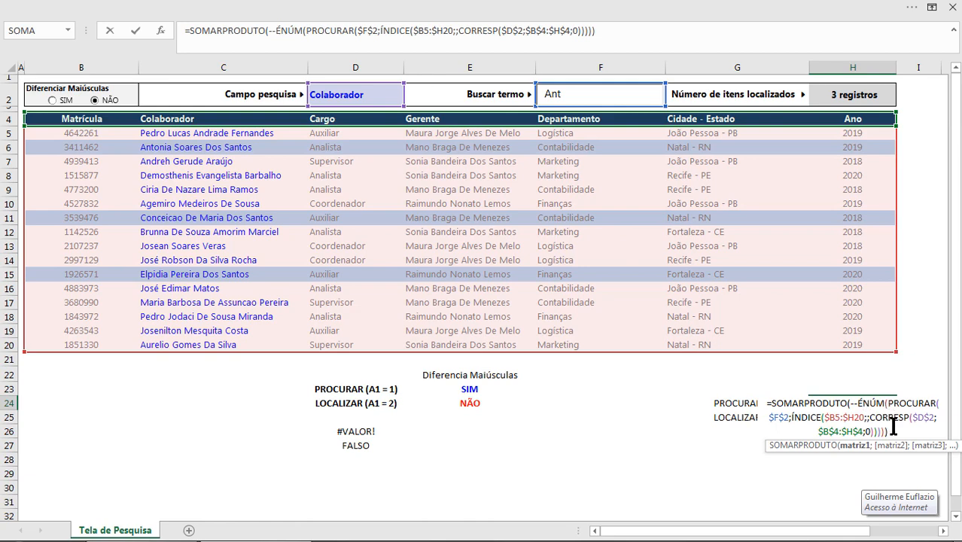
left_click_drag(890, 431, 770, 402)
key("ctrl+c")
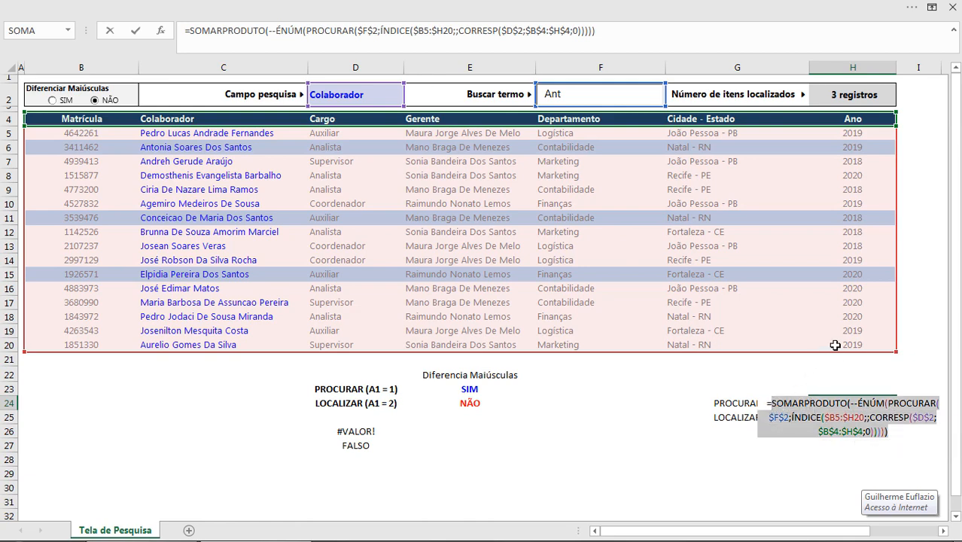
key("Escape")
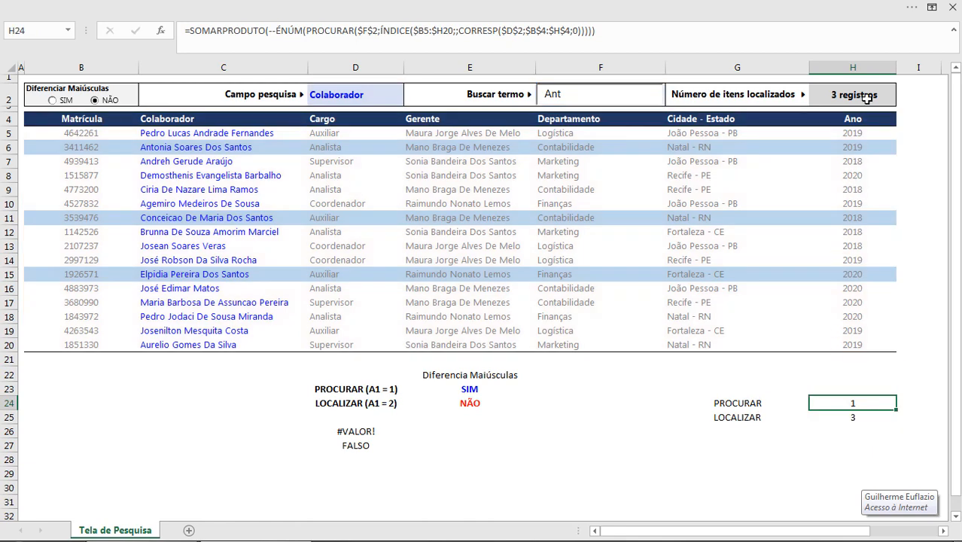
left_click(865, 96)
double_click(865, 96)
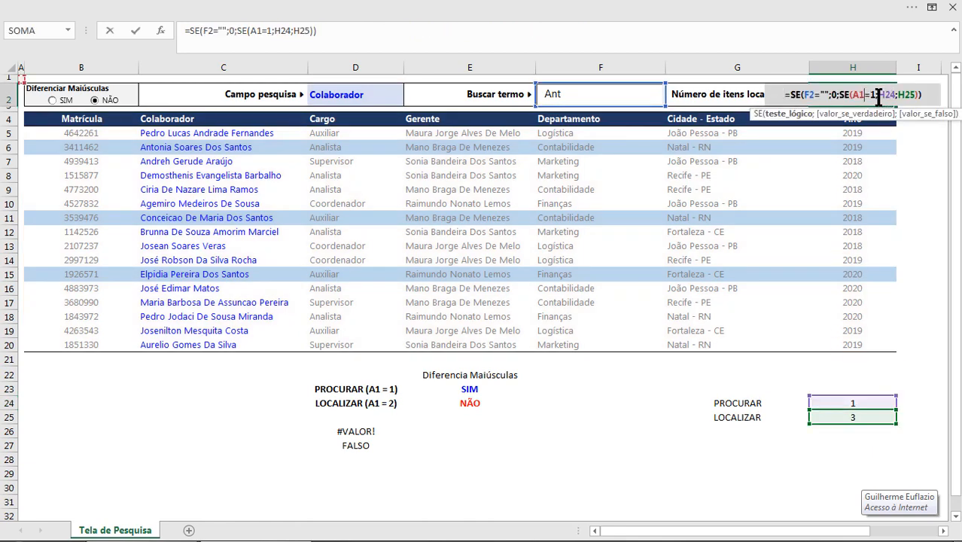
left_click_drag(878, 94, 894, 95)
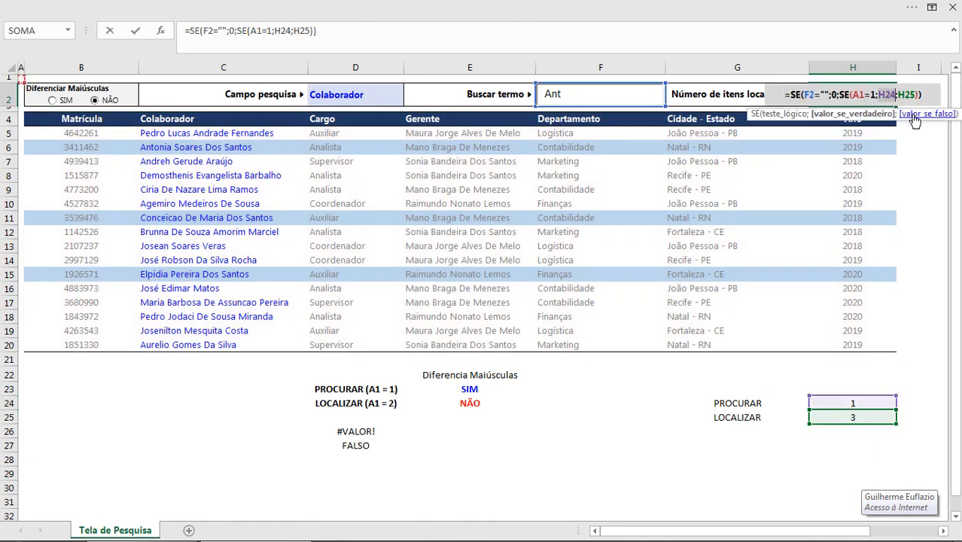
key("ctrl+v")
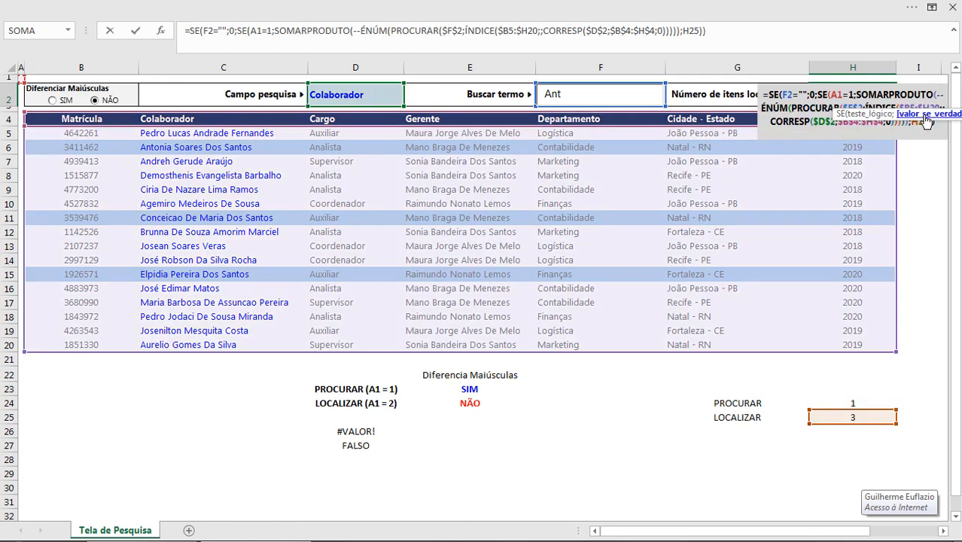
left_click_drag(895, 115, 758, 51)
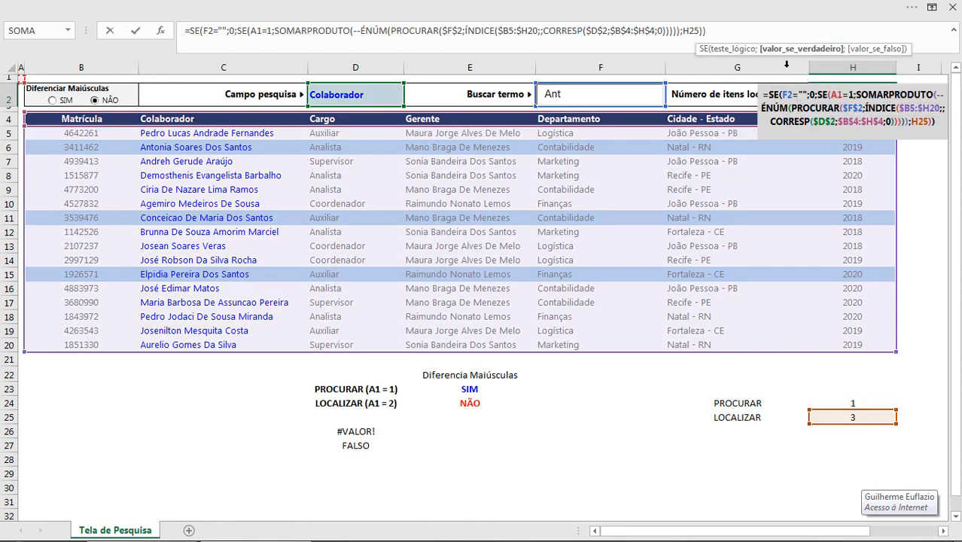
key("Return")
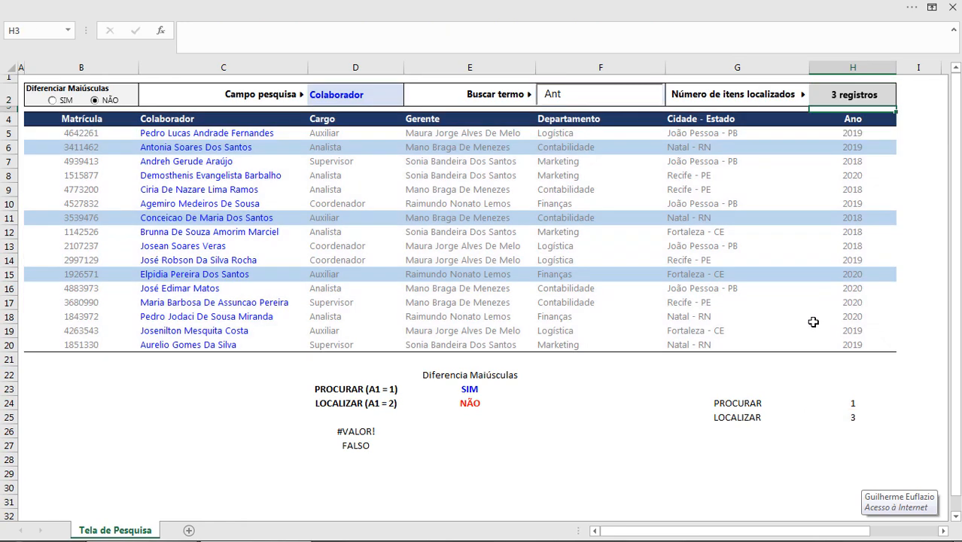
Step: Replace the H25 reference in the H2 formula with the SOMARPRODUTO/LOCALIZAR expression copied from H25
double_click(859, 417)
left_click_drag(893, 445, 772, 418)
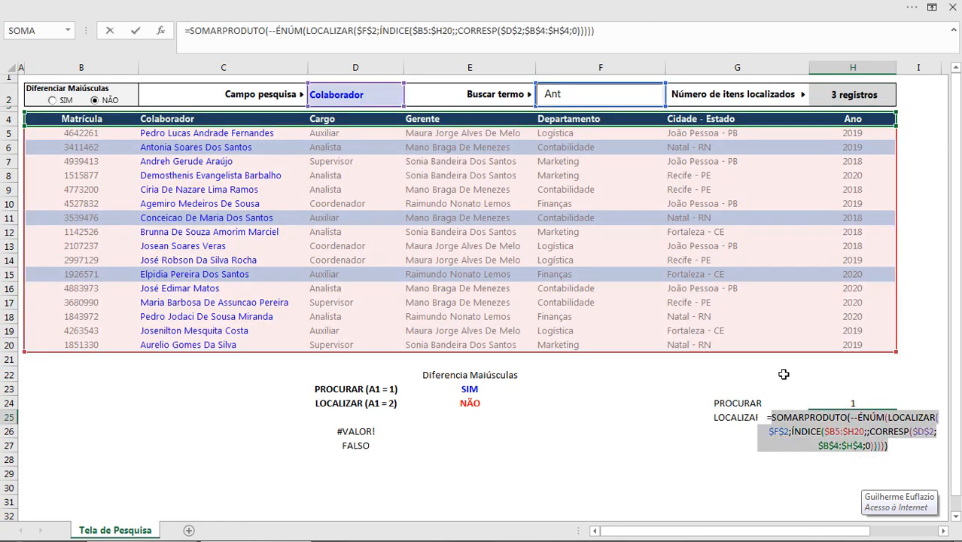
key("ctrl+c")
key("Escape")
double_click(857, 94)
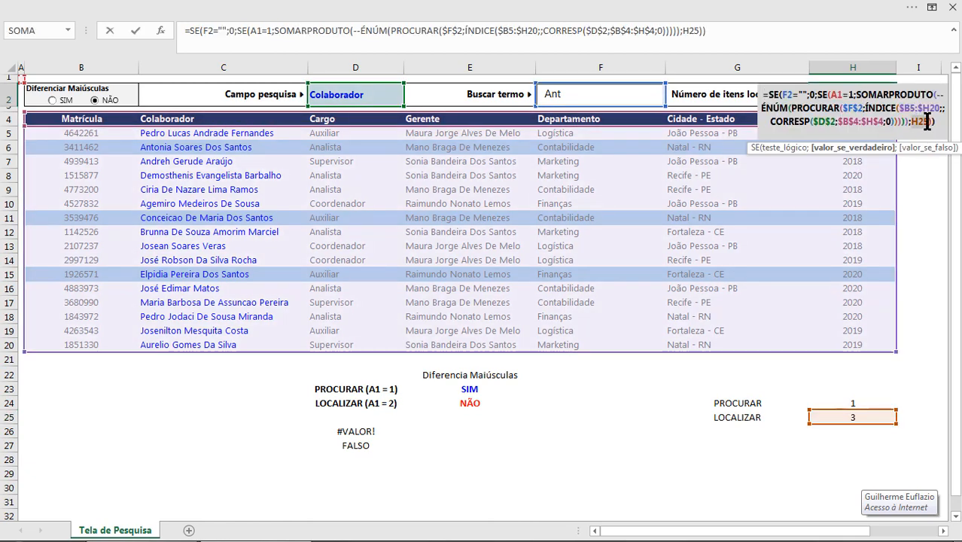
left_click(929, 122)
key("ctrl+v")
key("Return")
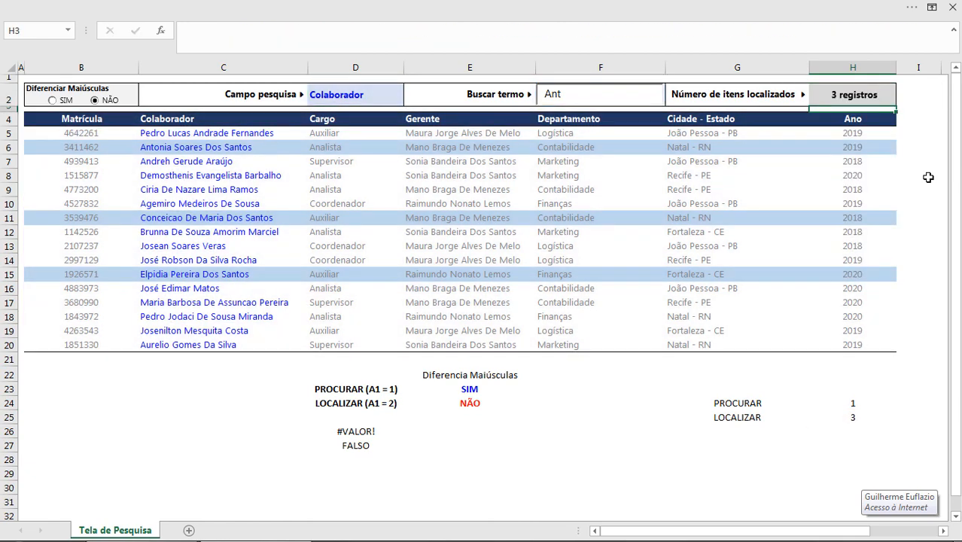
Step: Clear the helper cells D22:H28 below the table
left_click_drag(858, 390, 866, 463)
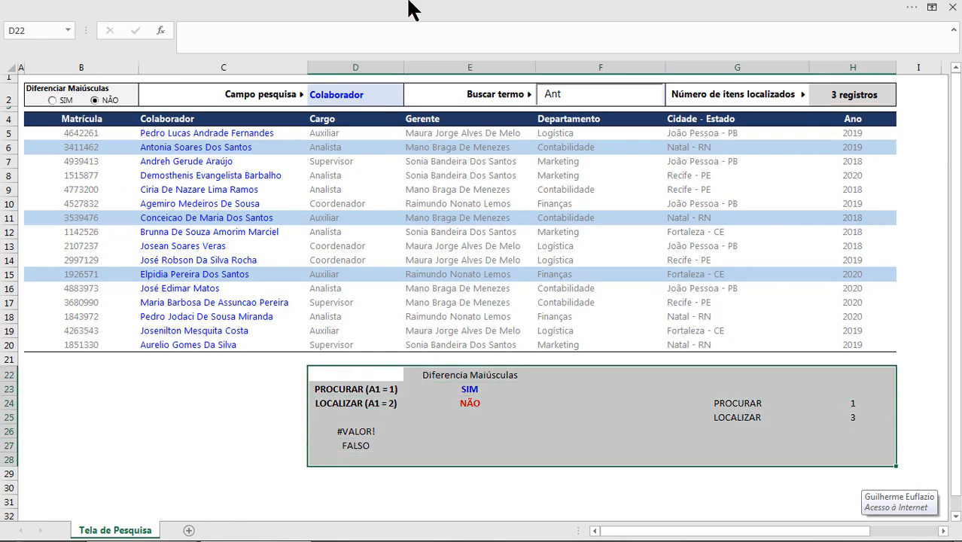
left_click(408, 3)
left_click(860, 88)
left_click(867, 107)
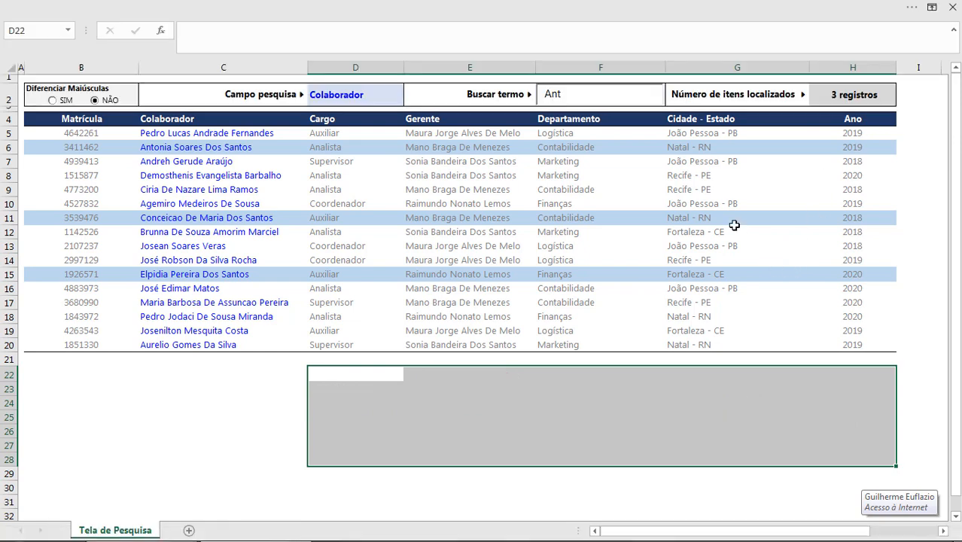
Step: Extend the search term to Anton to test the count in H2 without the helper cells
left_click(606, 96)
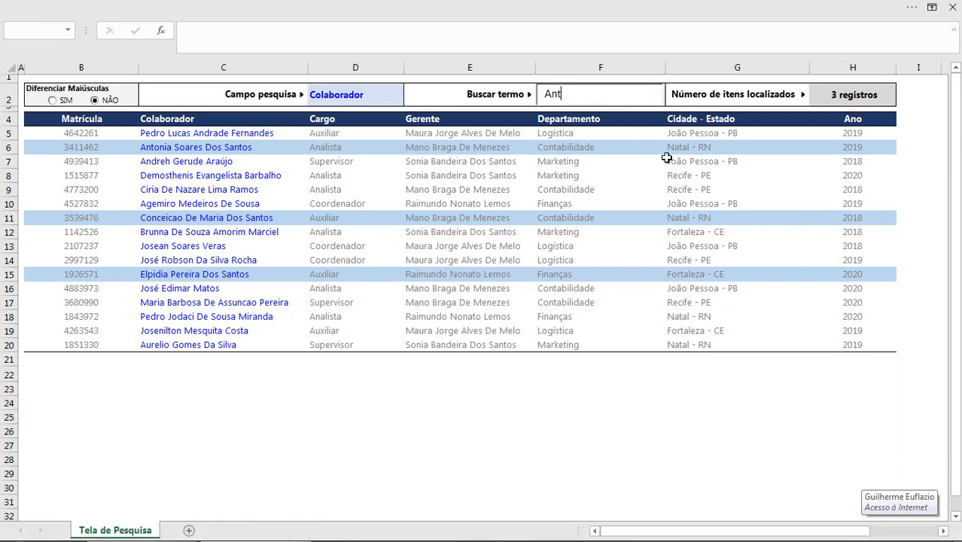
type("on")
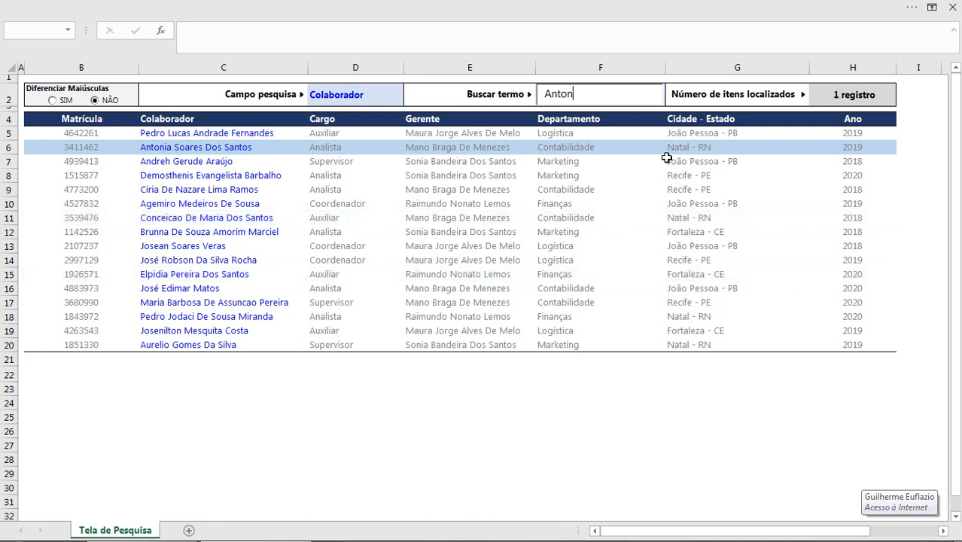